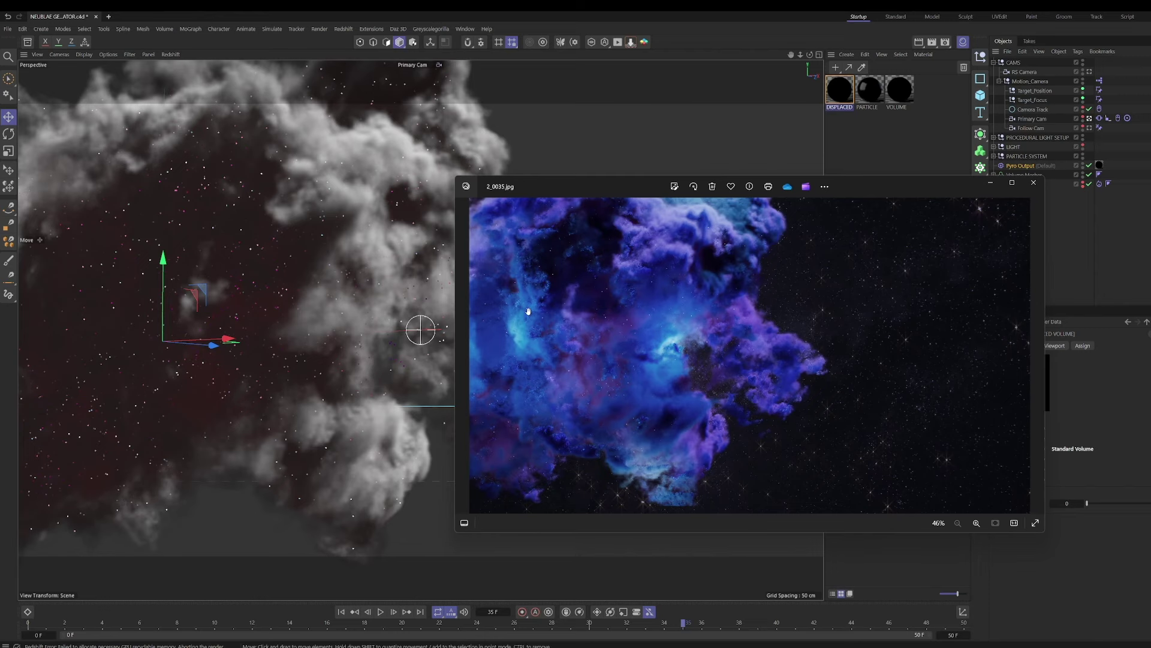
Examine the nebula reference render 2_0035.jpg up close and the objects inside the finished scene's PARTICLE SYSTEM group.
scroll(528, 311, "up", 4)
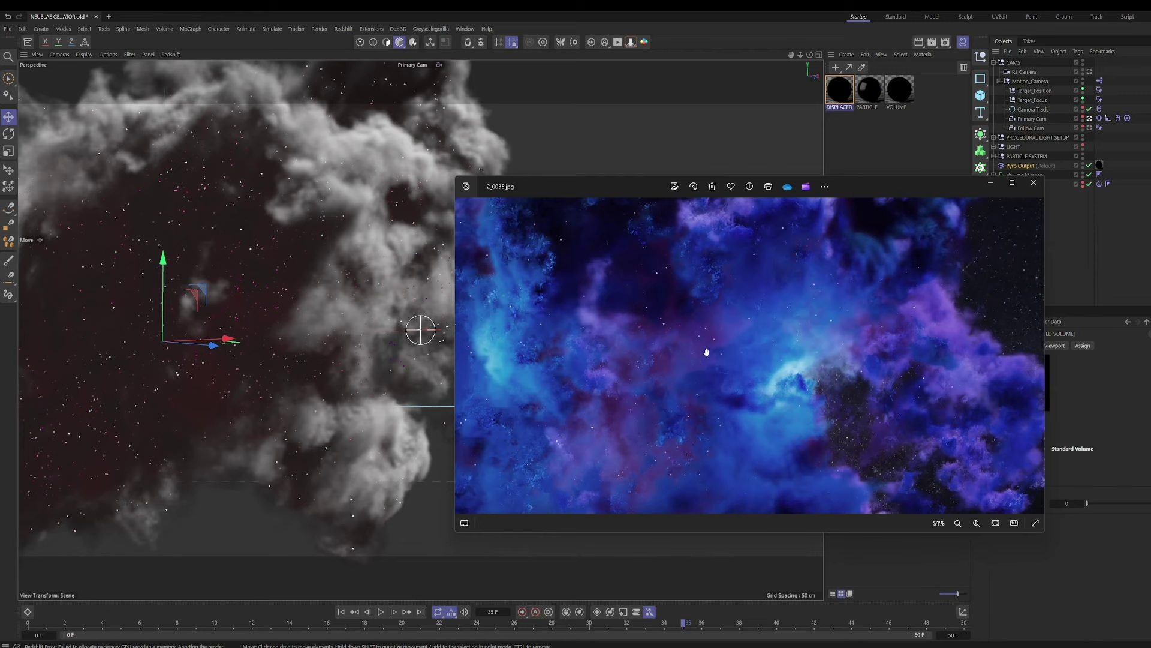
scroll(705, 351, "down", 4)
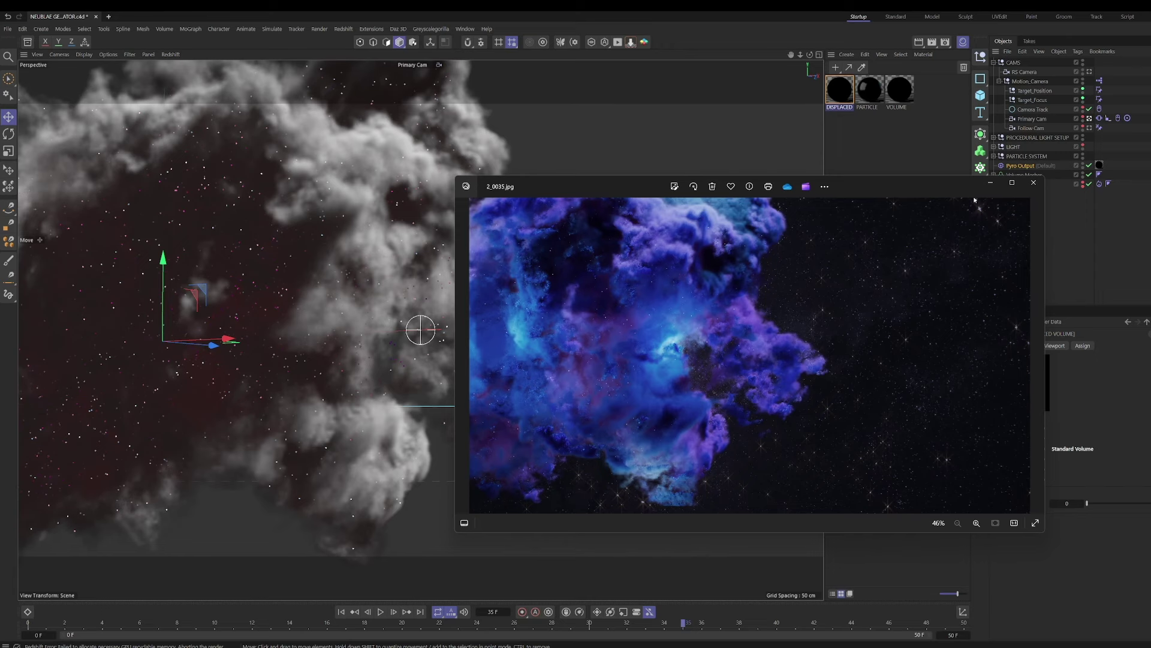
left_click(990, 183)
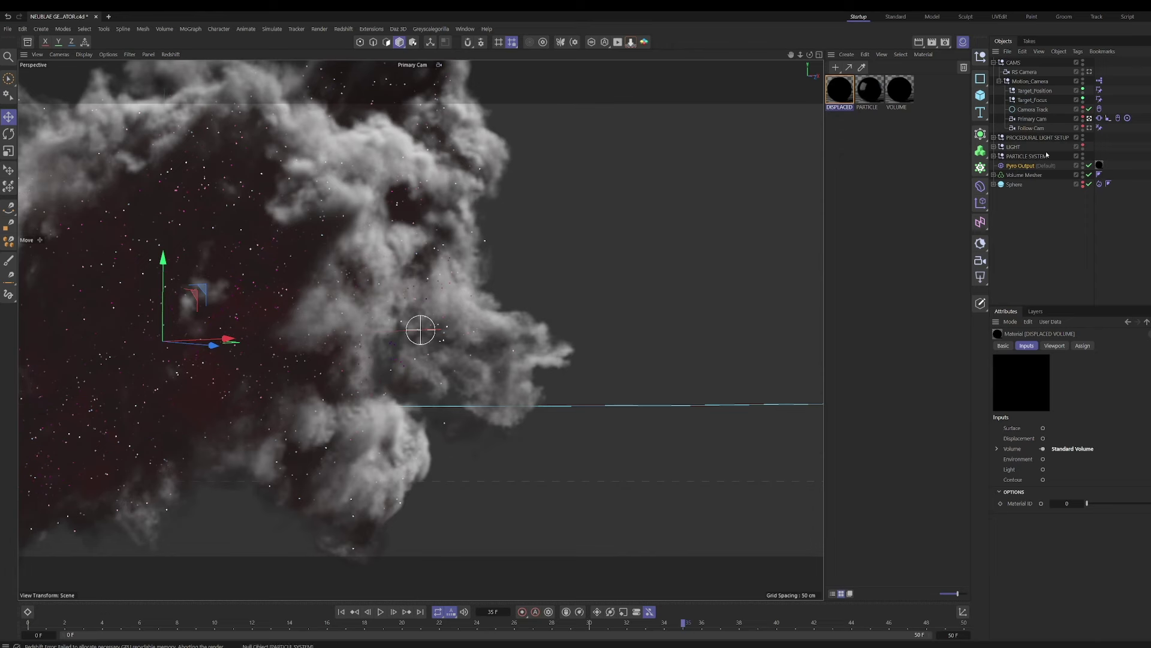
left_click(994, 155)
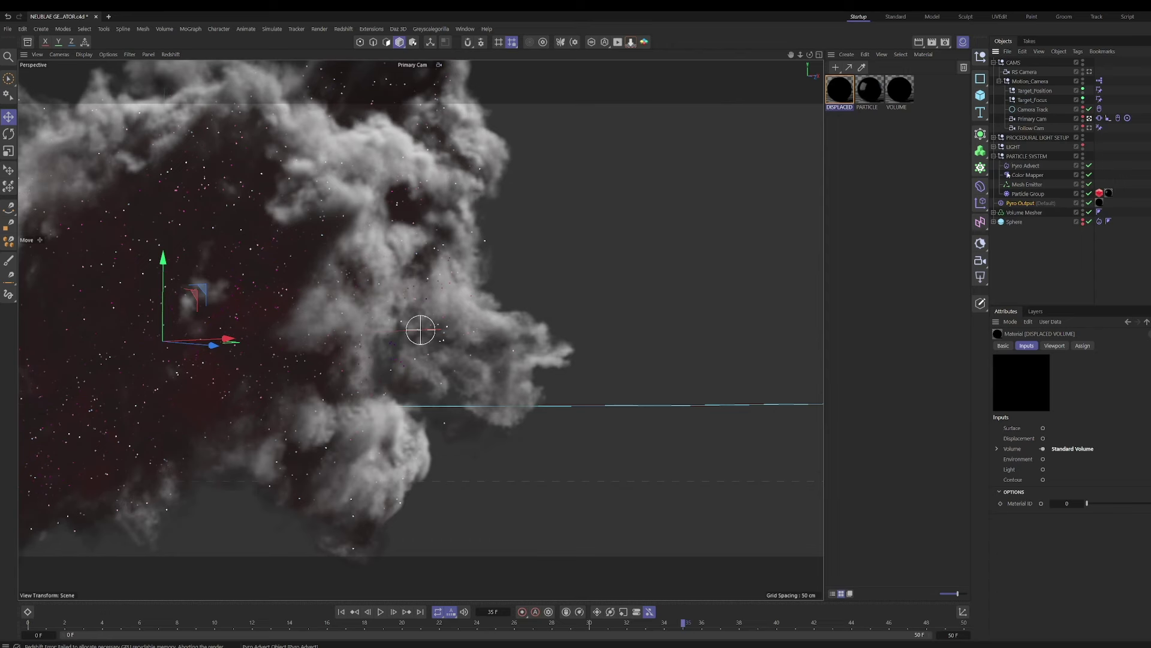
left_click(993, 155)
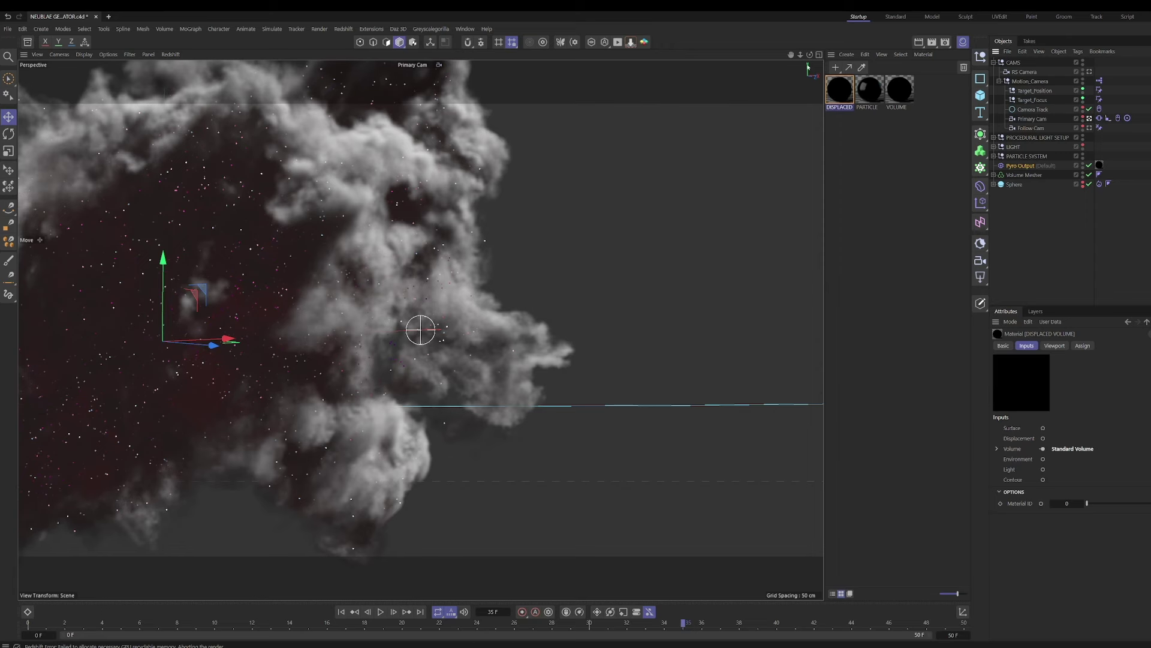
Create a new project emptied of its TARGET ORIGIN, CAMERAS, LIGHTS and ARCHIVE objects, and collapse the material manager to enlarge the viewport.
left_click(109, 17)
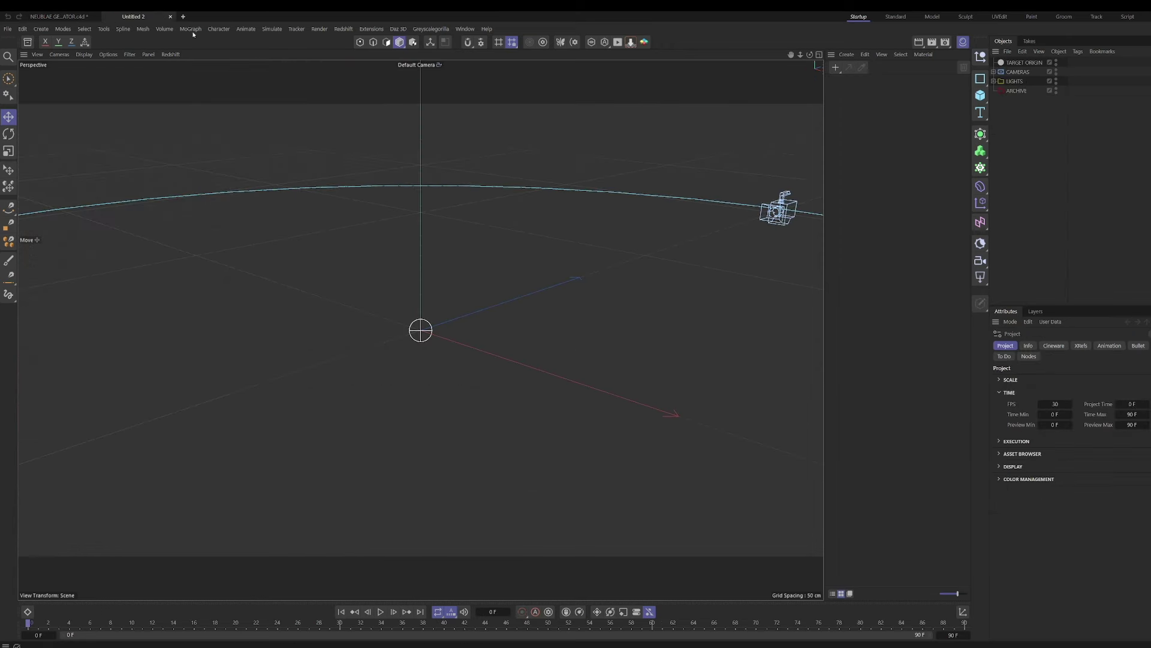
left_click(1019, 62)
left_click(1017, 92, "shift")
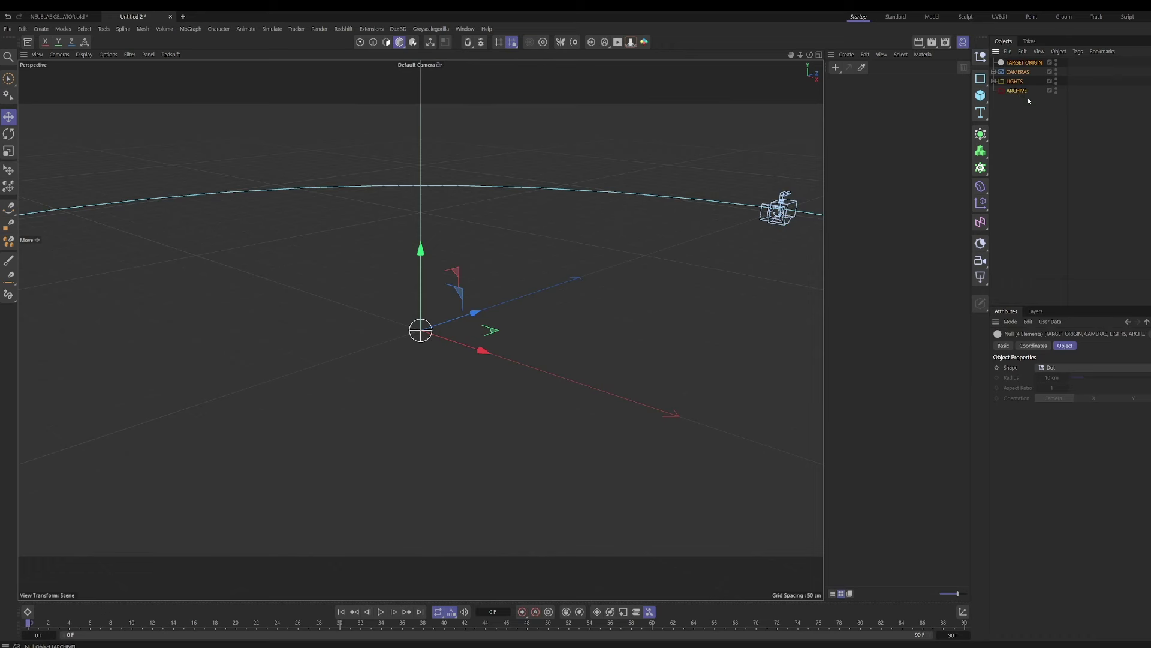
key("Delete")
left_click_drag(824, 128, 970, 128)
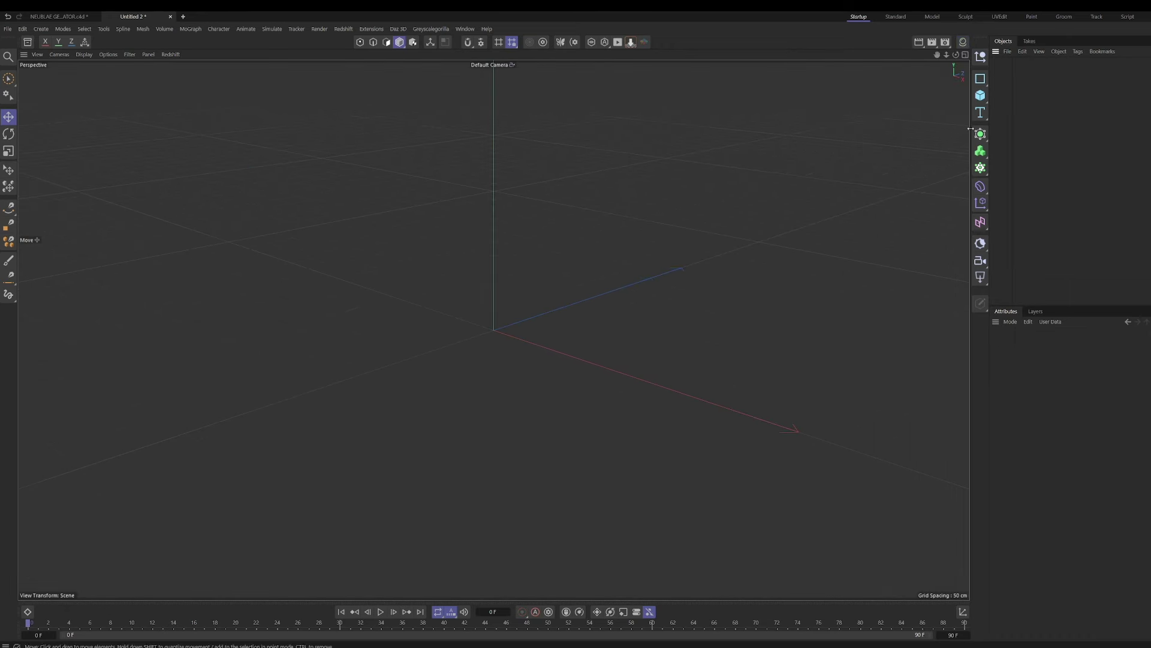
Add a sphere primitive to the empty scene.
left_click(981, 95)
left_click(1074, 144)
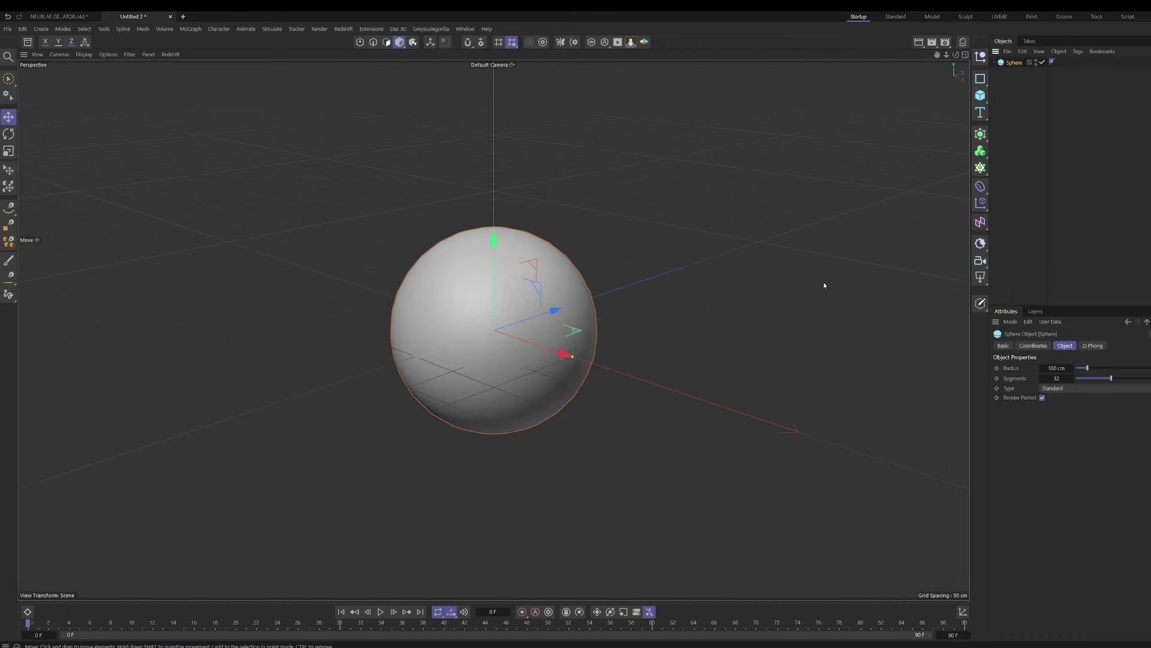
scroll(529, 286, "down", 5)
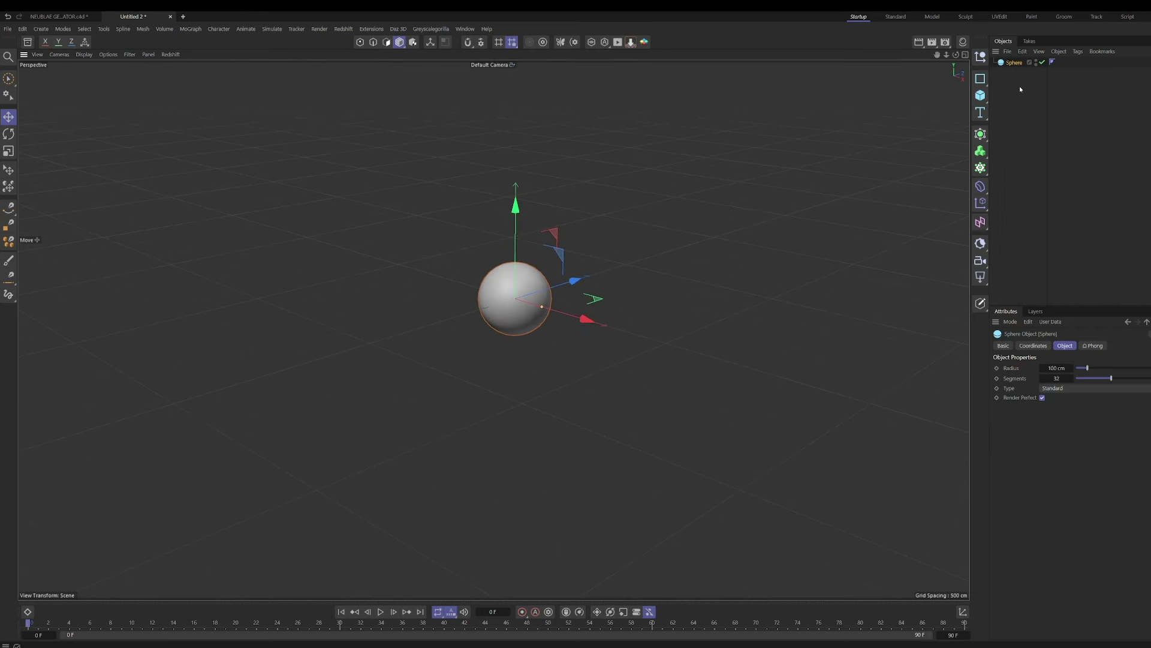
Give the sphere a Pyro Emitter tag with Volume as its emission type, and preview the simulation.
right_click(1018, 63)
mouse_move(1059, 217)
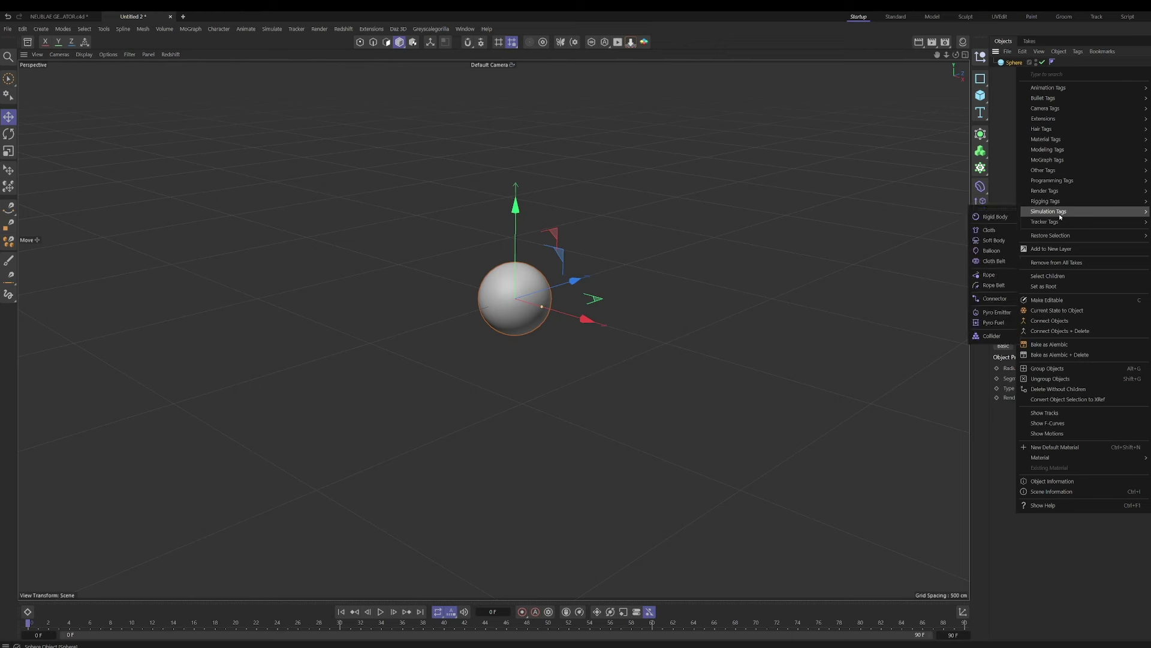
left_click(1004, 317)
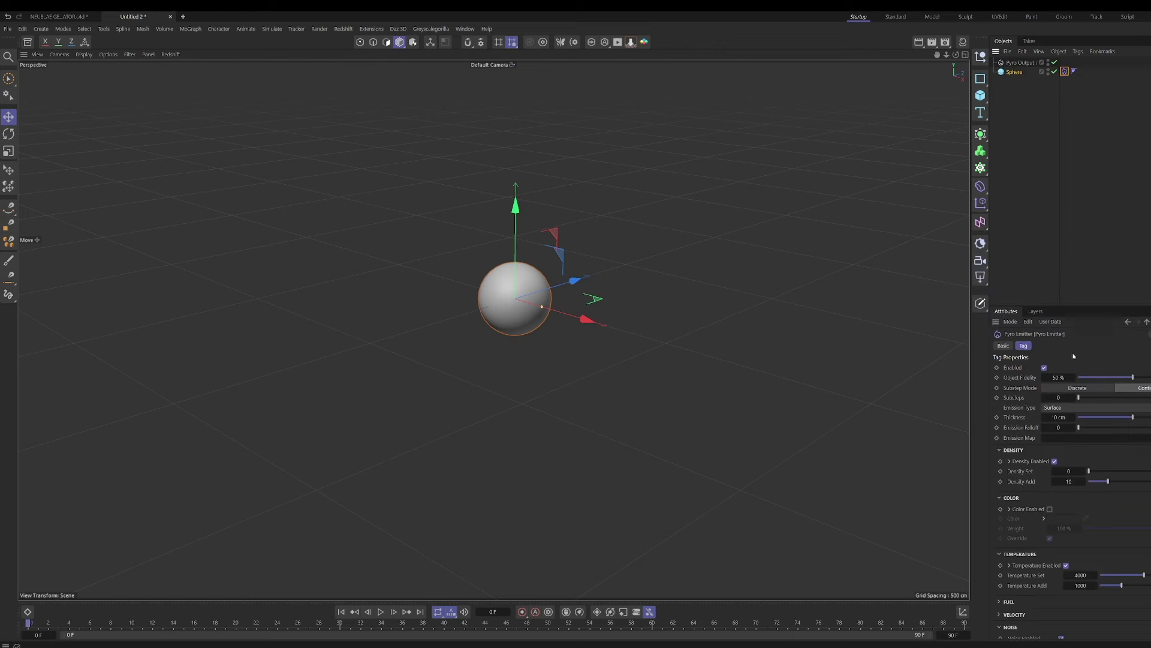
left_click(1080, 408)
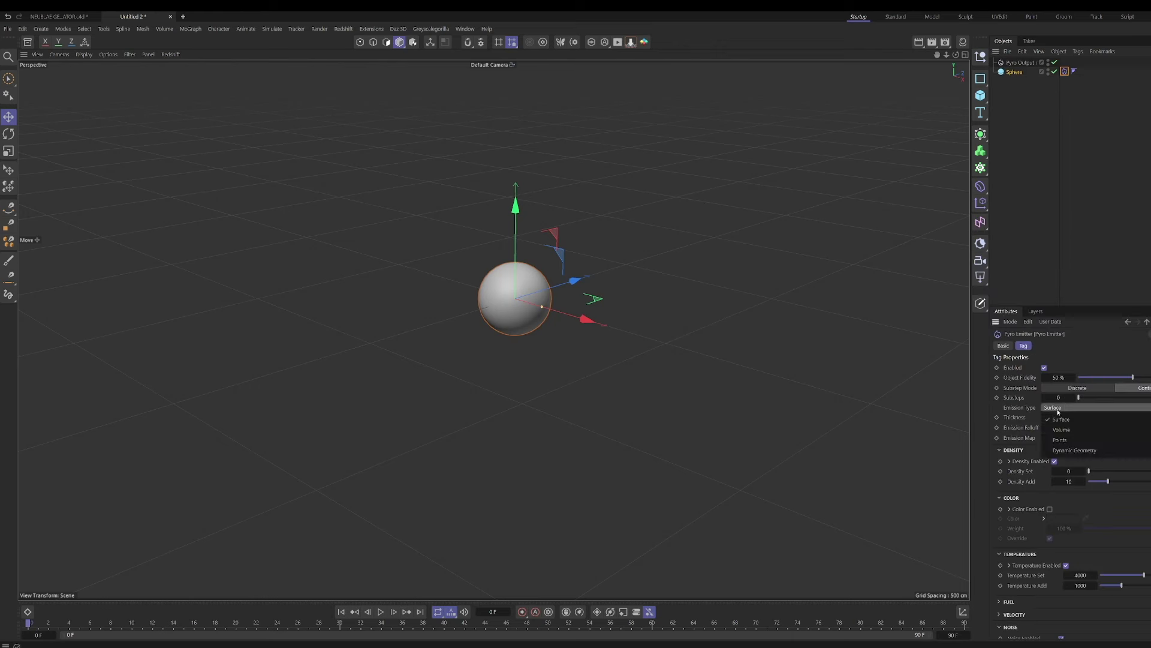
left_click(1048, 428)
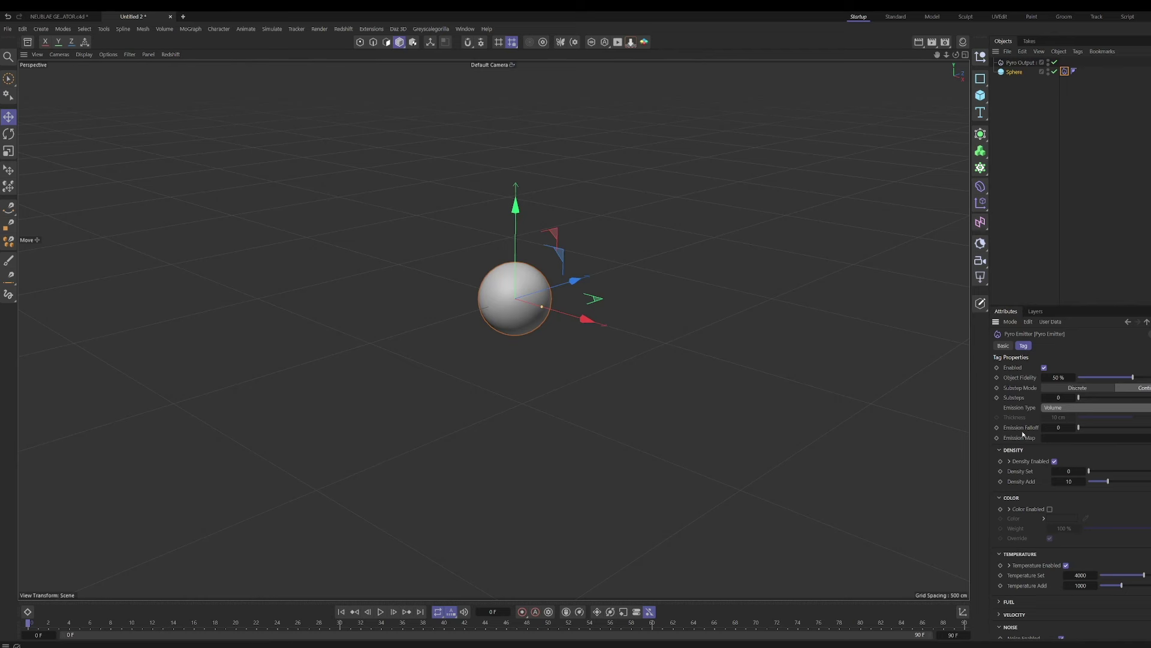
left_click_drag(605, 427, 447, 454, "alt")
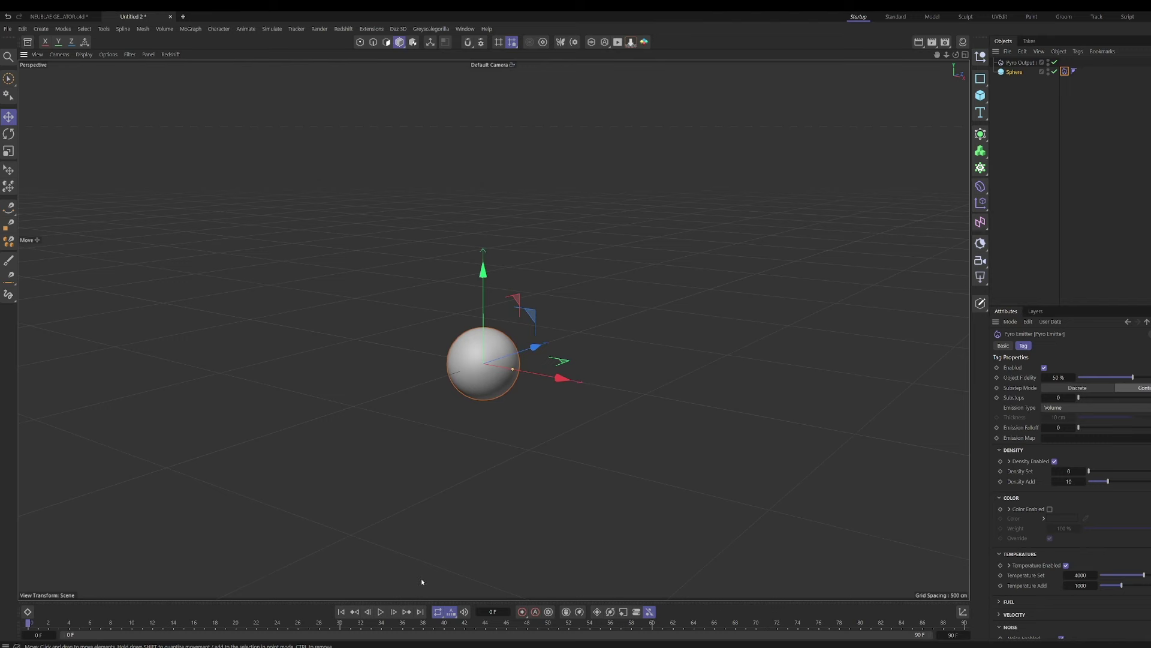
left_click(381, 611)
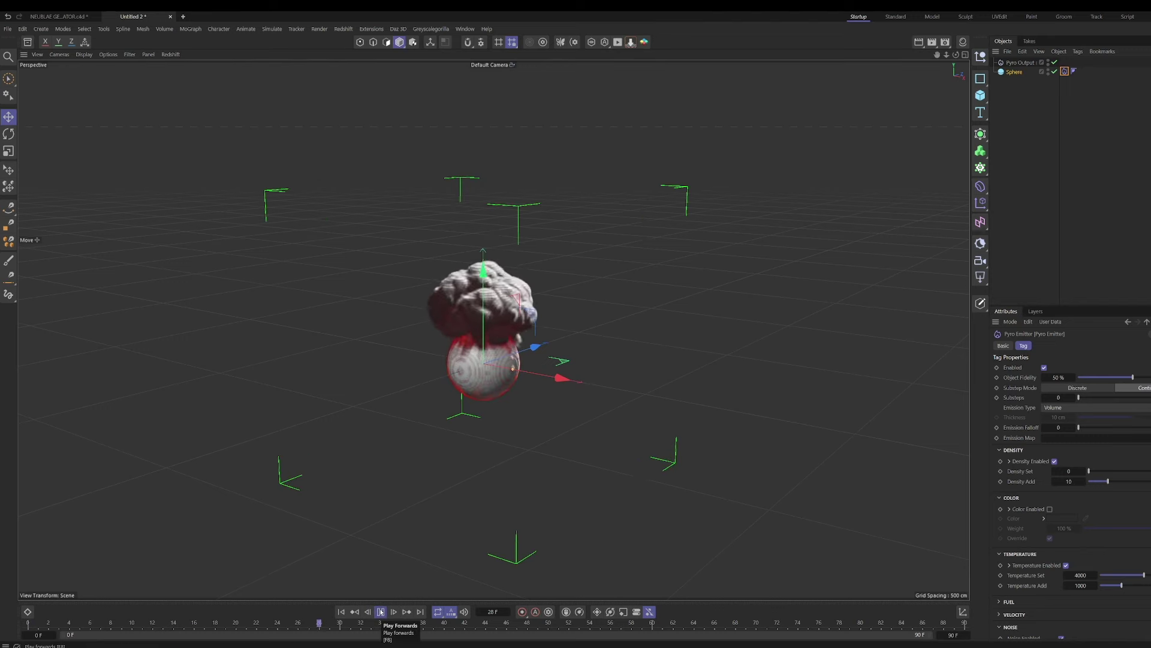
left_click(381, 611)
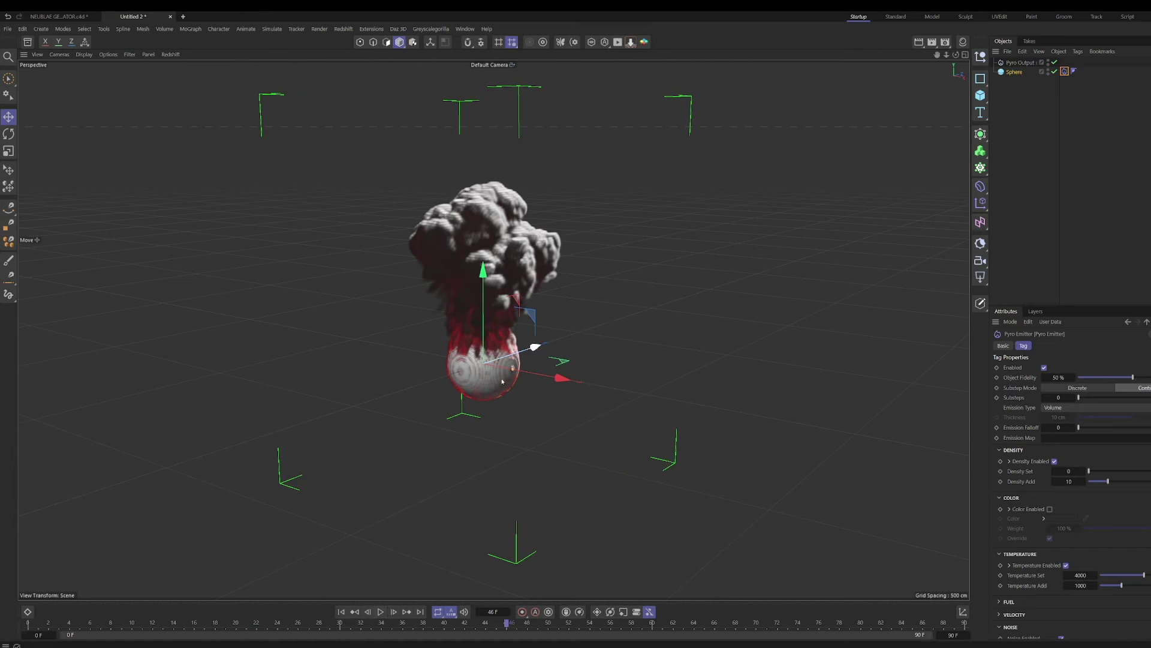
left_click(342, 611)
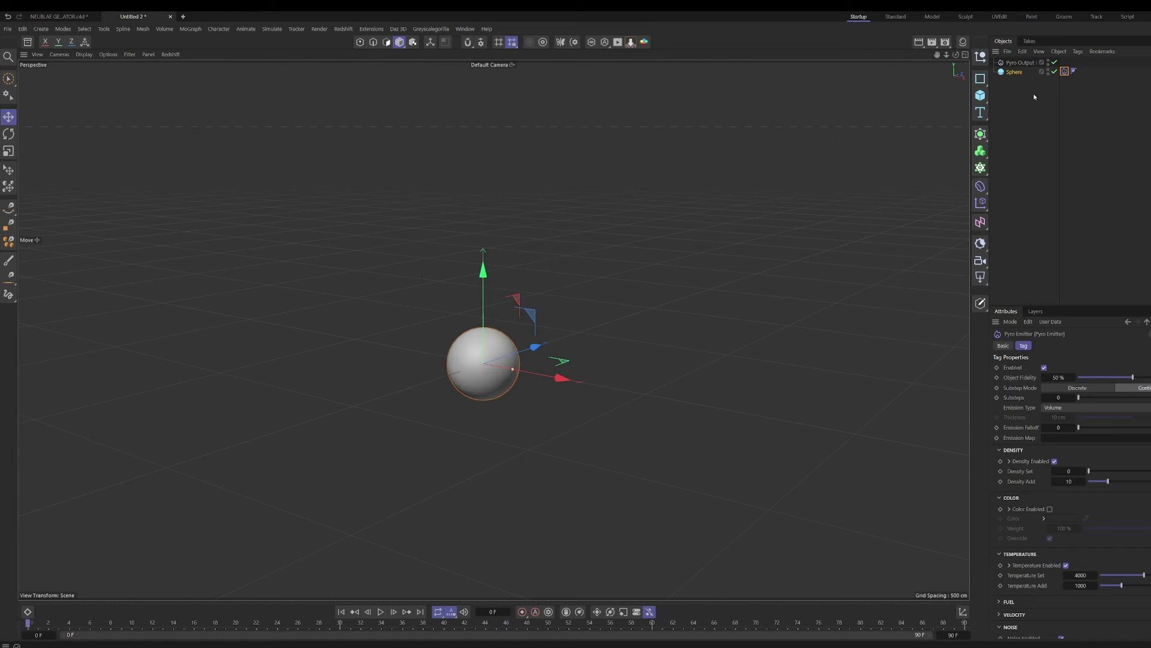
Hide the sphere in both the viewport and the render.
left_click(1048, 70)
left_click(1048, 70)
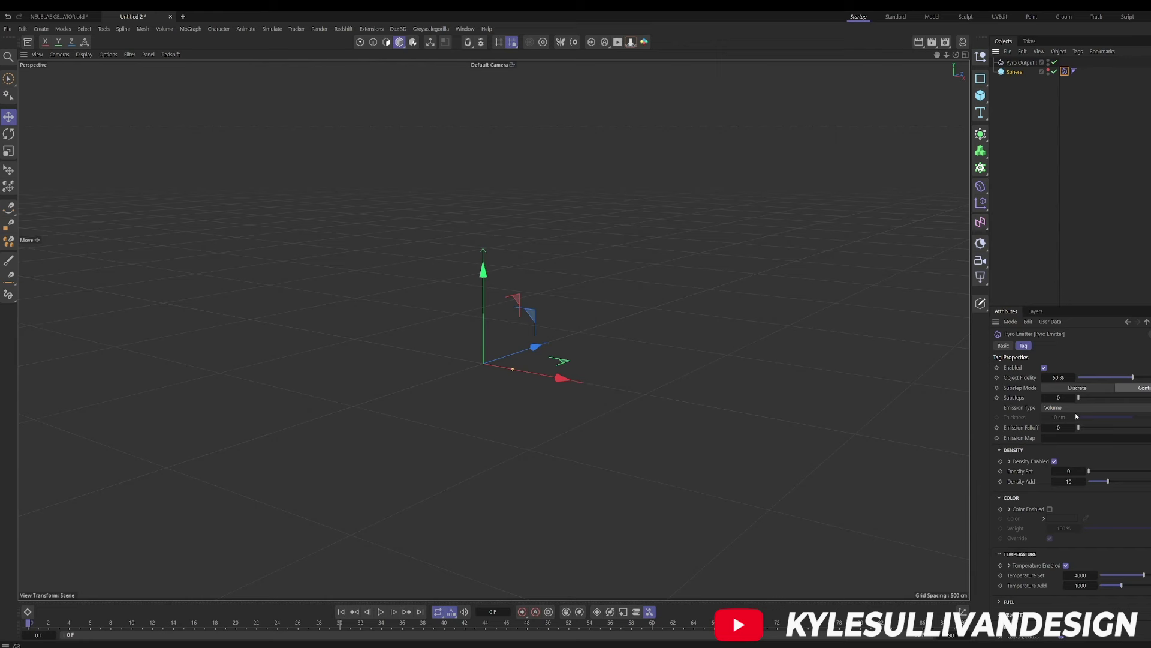
Set the Density and Temperature channels of the Pyro Output object to On.
left_click(1020, 63)
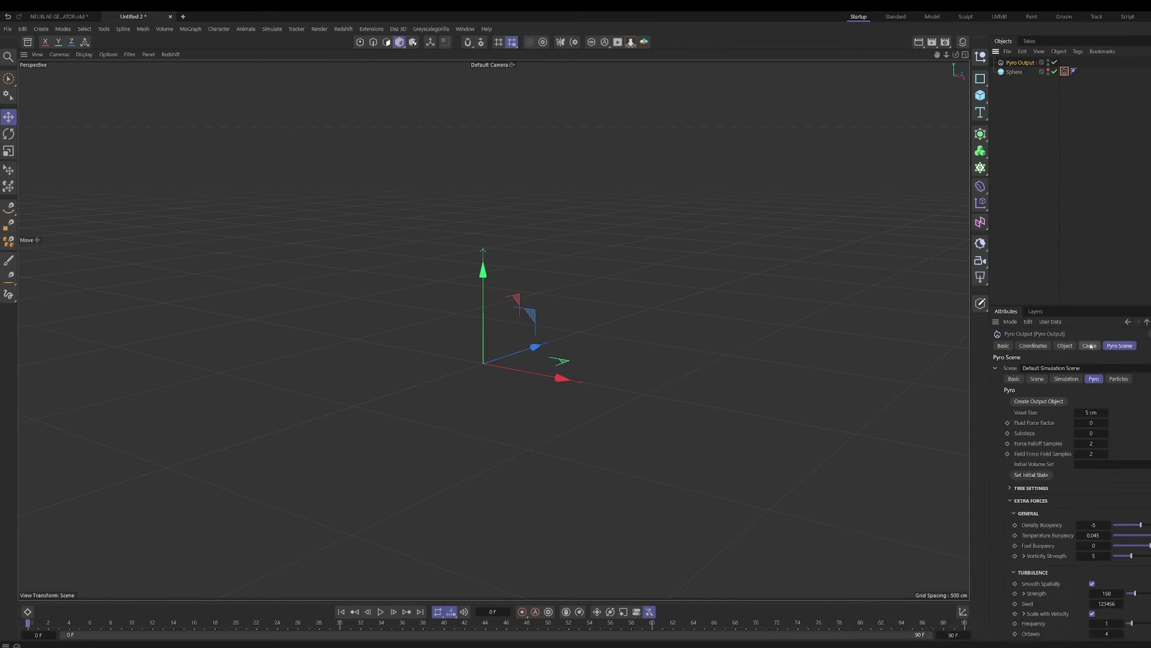
left_click(1065, 345)
left_click(1054, 369)
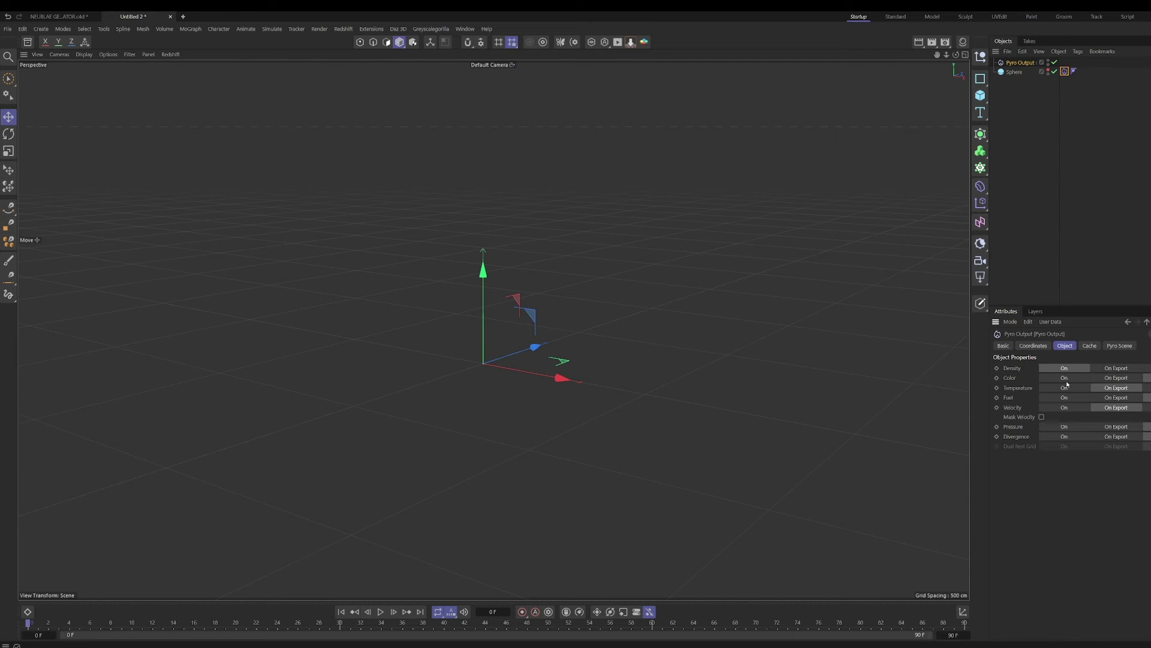
left_click(1062, 388)
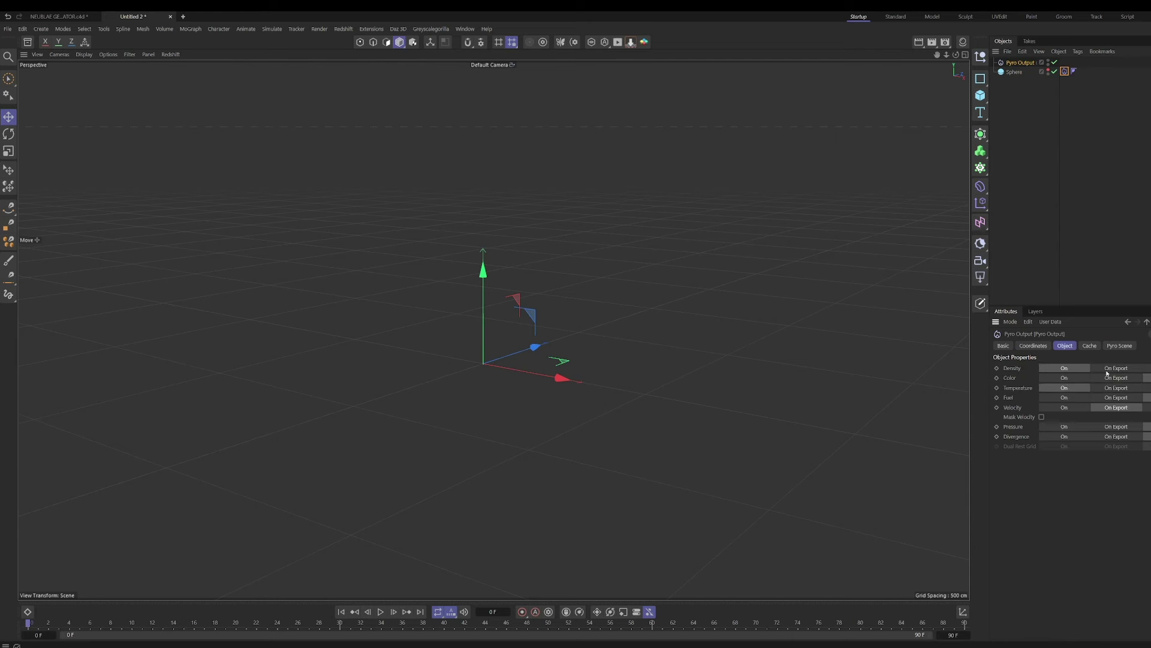
Set the pyro scene's Density Buoyancy and Temperature Buoyancy to 0 and preview the simulation.
left_click(1111, 346)
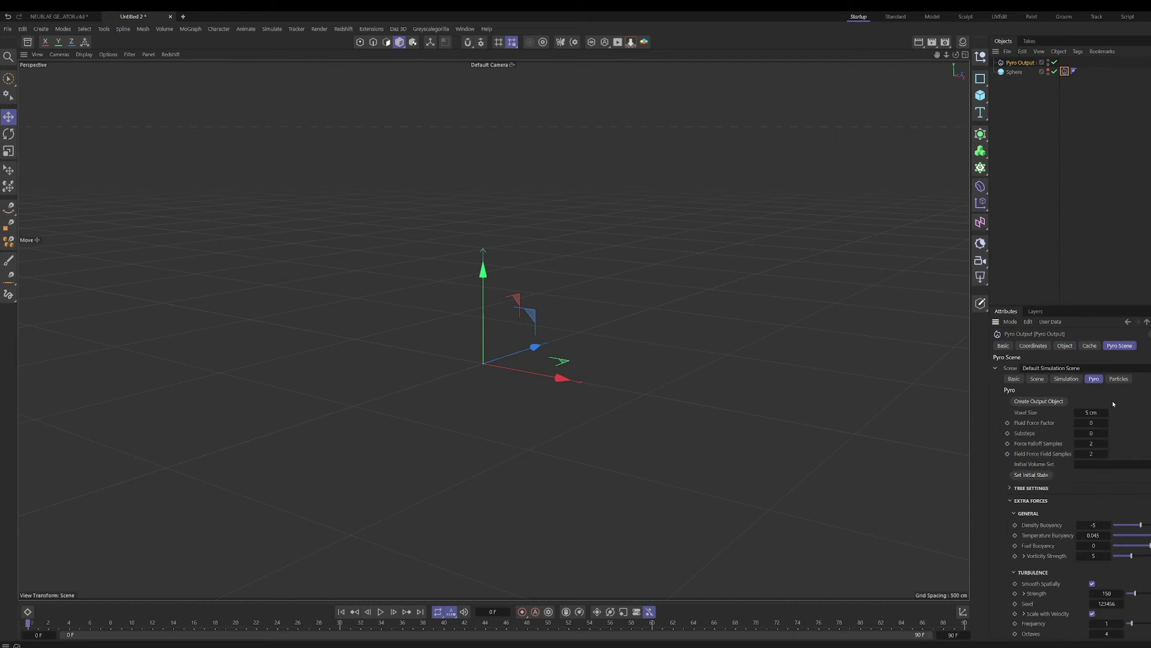
scroll(1065, 479, "down", 2)
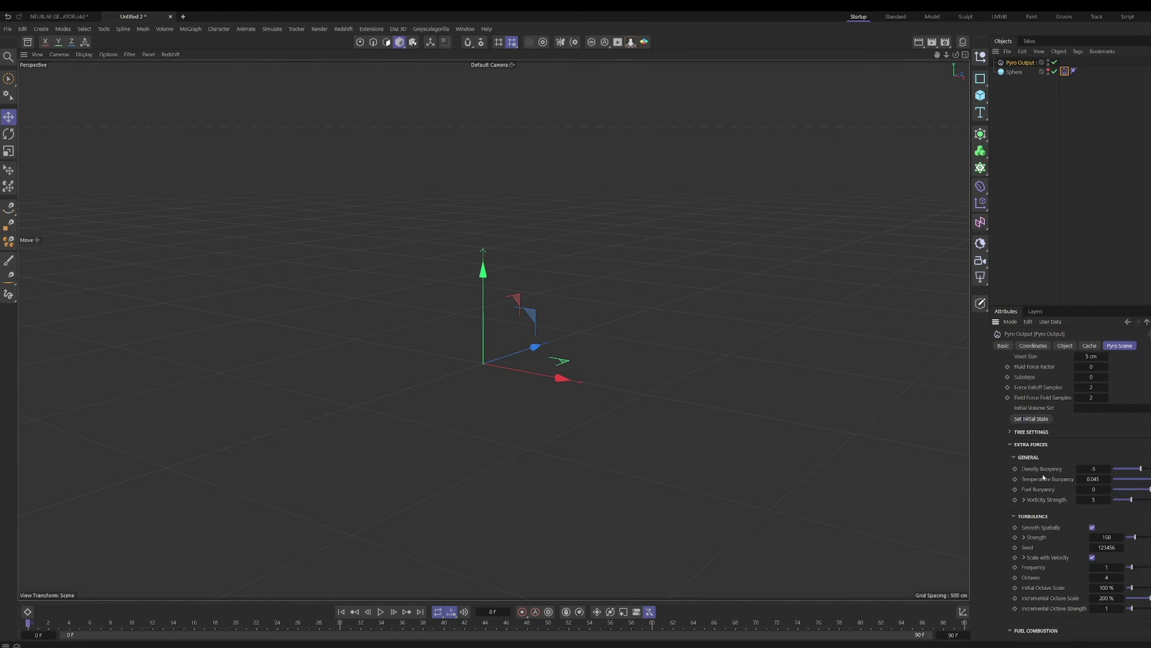
left_click(1096, 469)
type("0")
left_click(1095, 479)
type("0")
scroll(1031, 498, "down", 2)
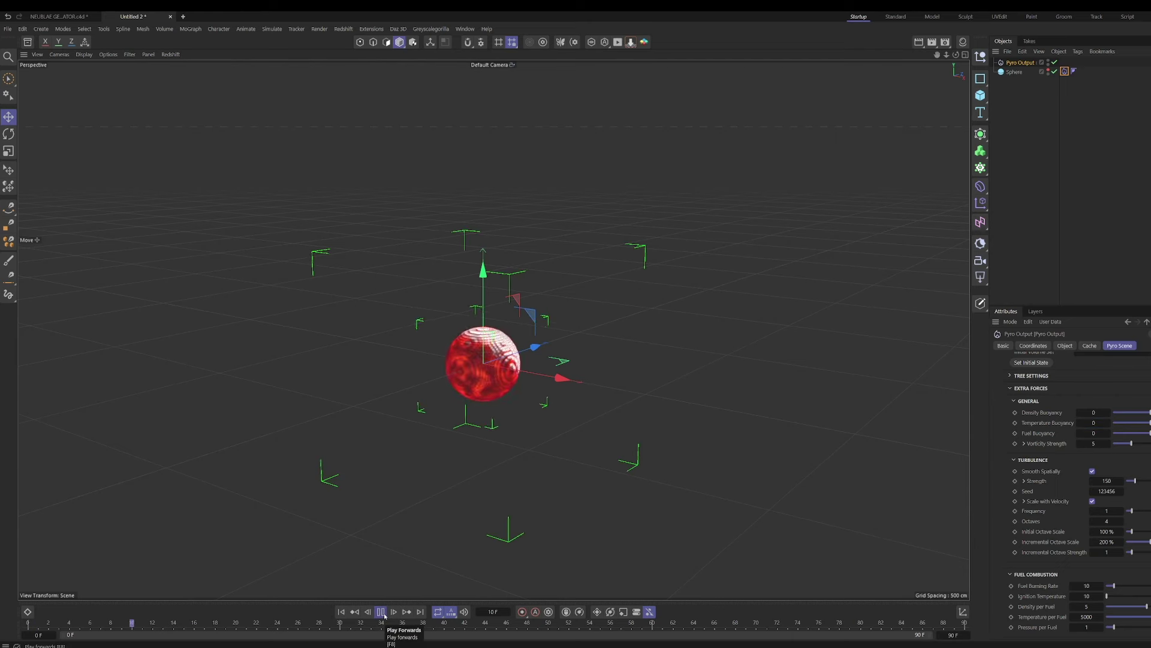
left_click(382, 611)
left_click(341, 611)
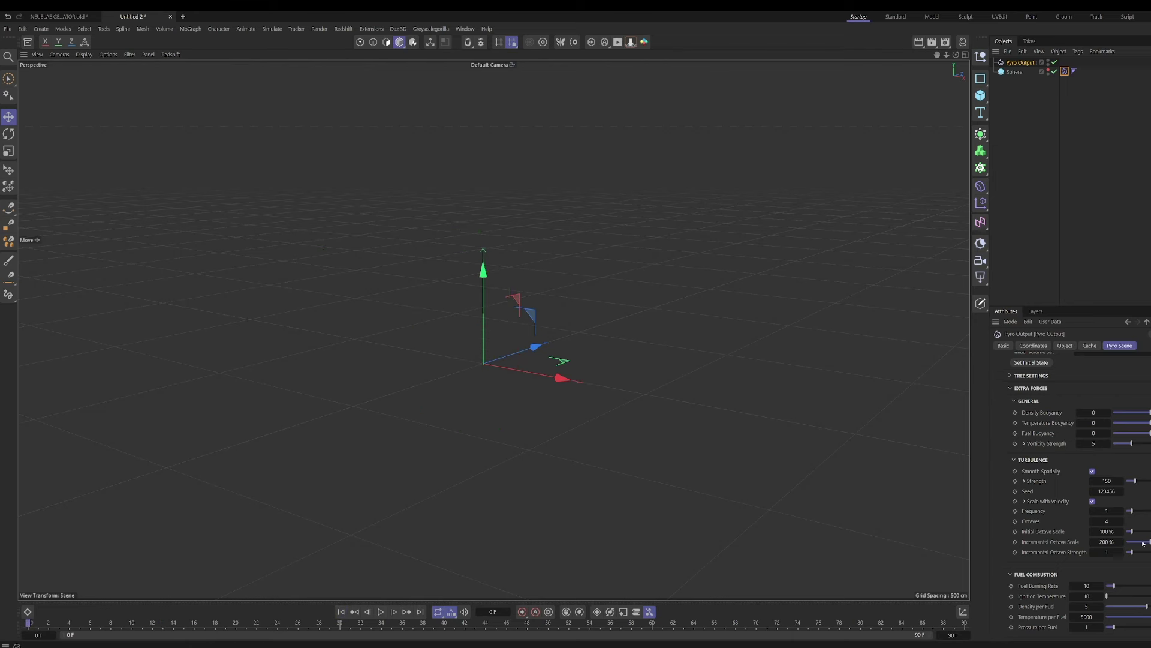
Disable Scale with Velocity for the pyro turbulence, set its Strength to 1000, and preview the result.
left_click(1093, 501)
left_click(1106, 481)
type("1000")
key("Return")
left_click(382, 612)
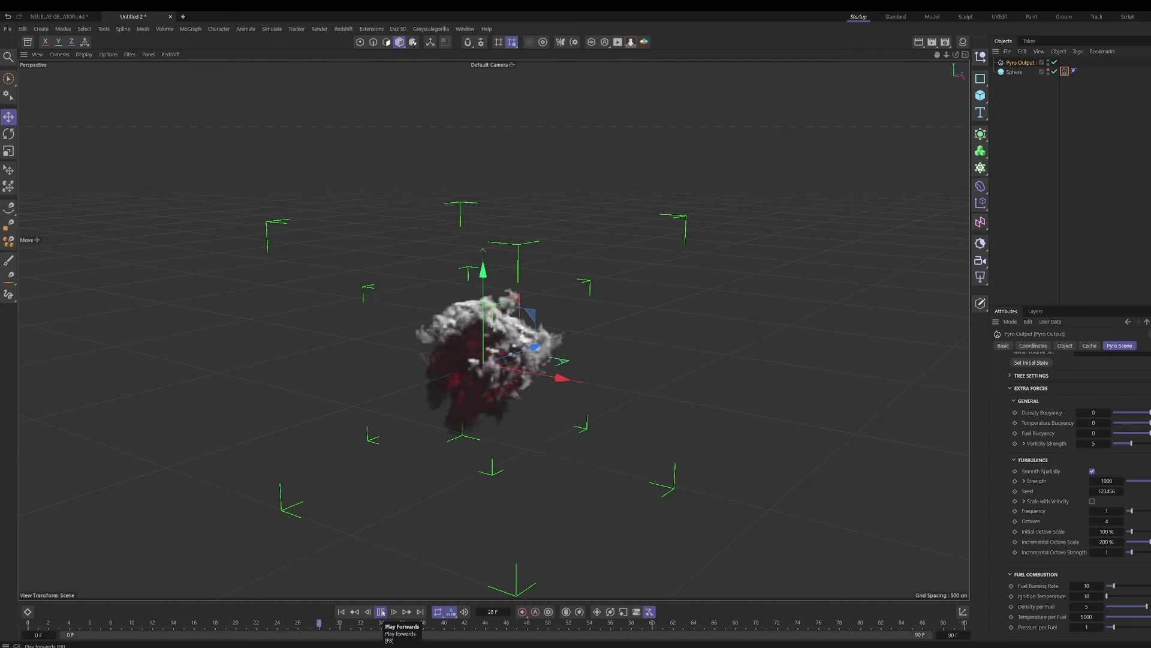
left_click(381, 612)
left_click(341, 612)
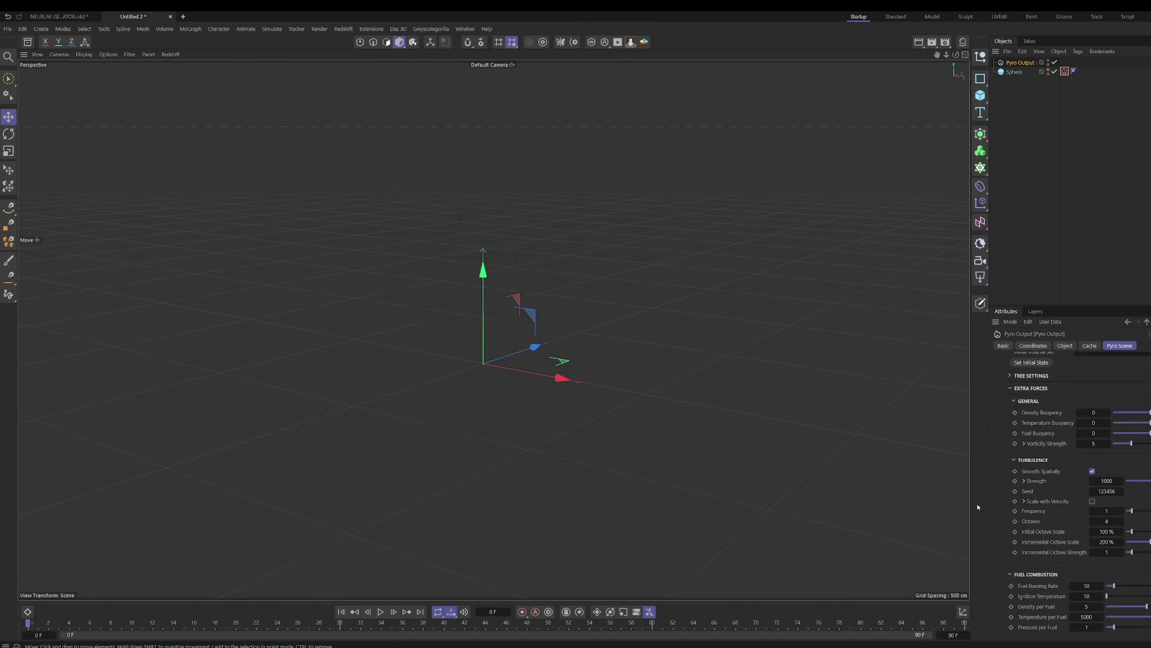
Raise the turbulence's Initial Octave Scale to 853 % and Incremental Octave Scale to 314 %, and preview the simulated cloud shape.
scroll(1062, 499, "up", 5)
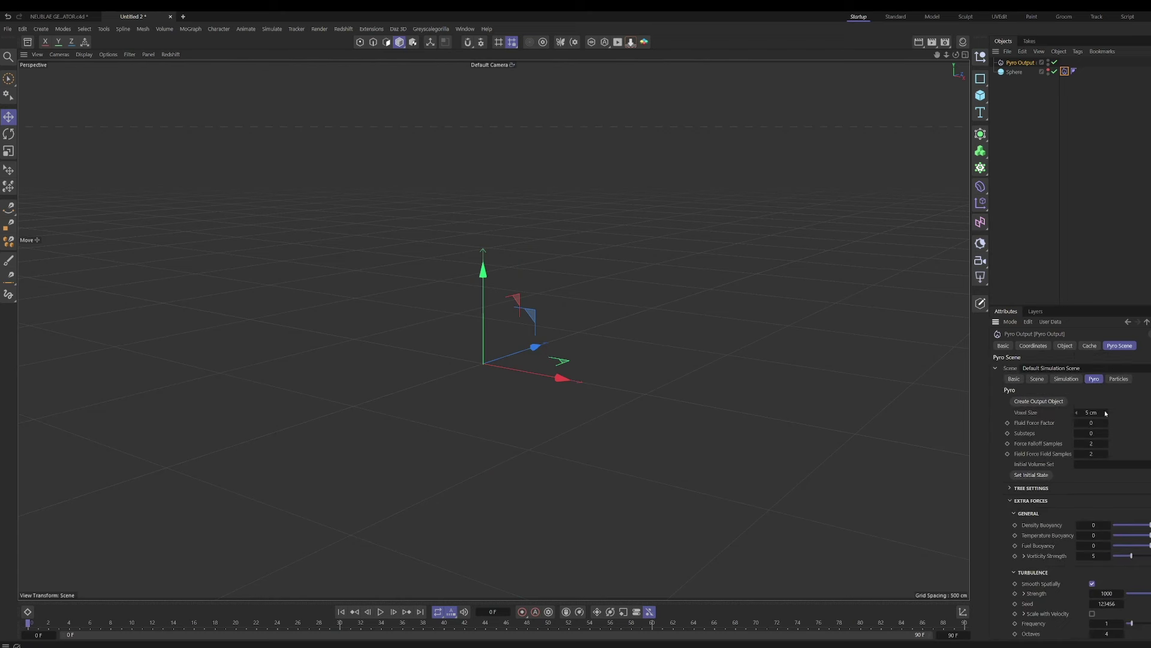
scroll(1073, 506, "down", 2)
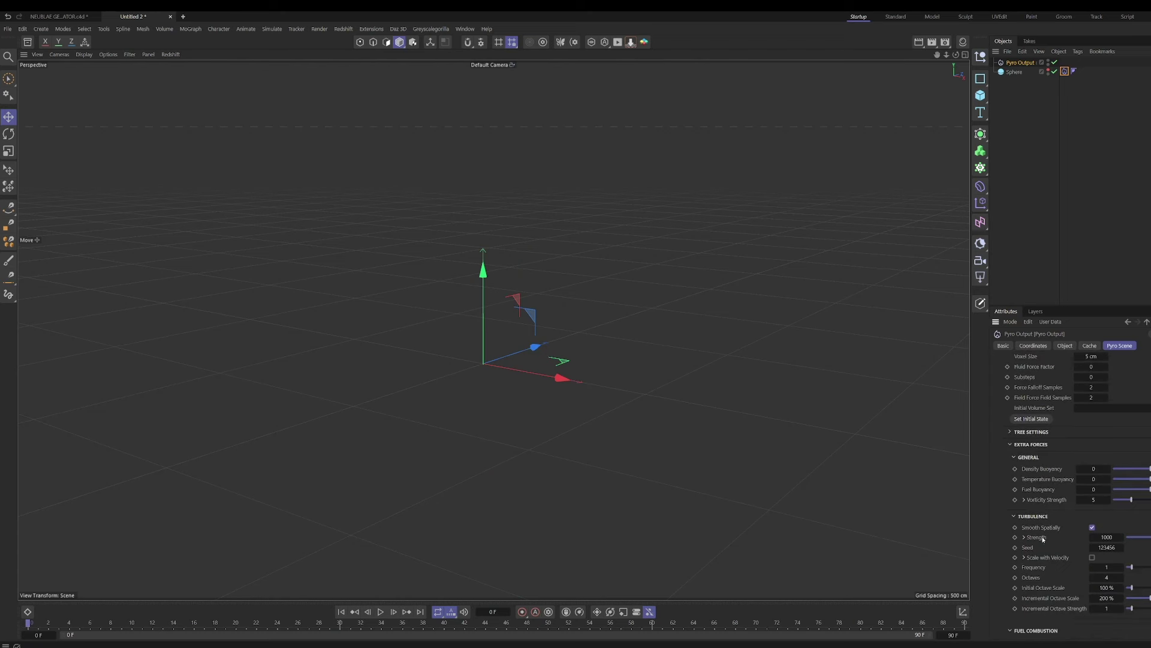
scroll(1042, 538, "down", 2)
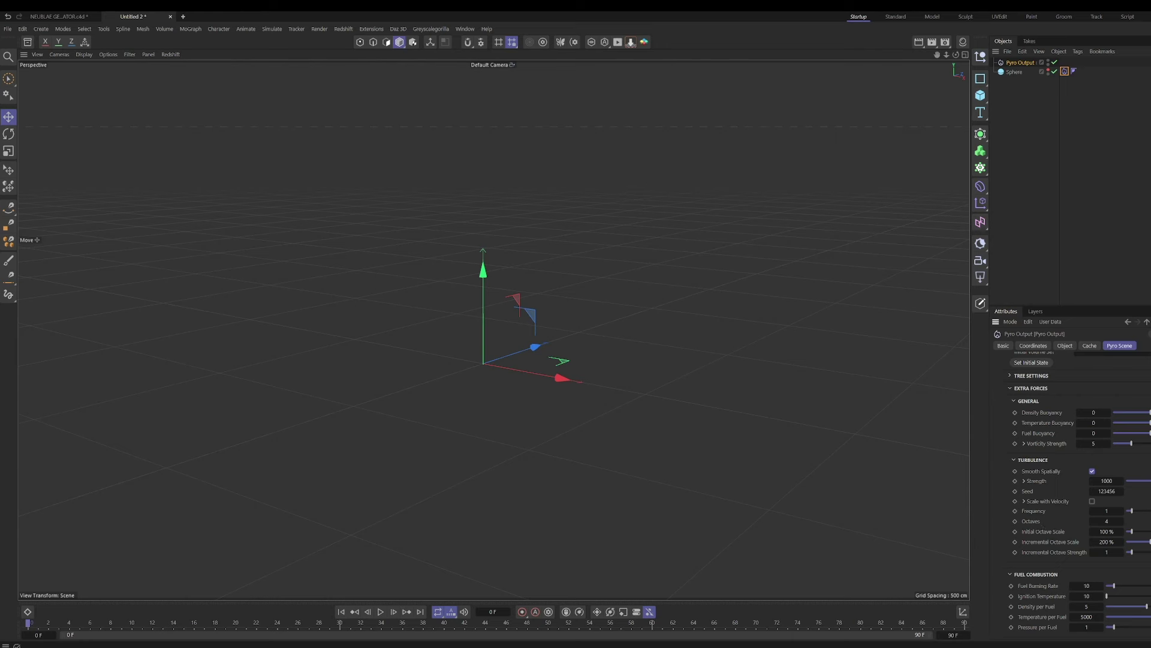
left_click_drag(1131, 531, 1150, 541)
left_click(381, 612)
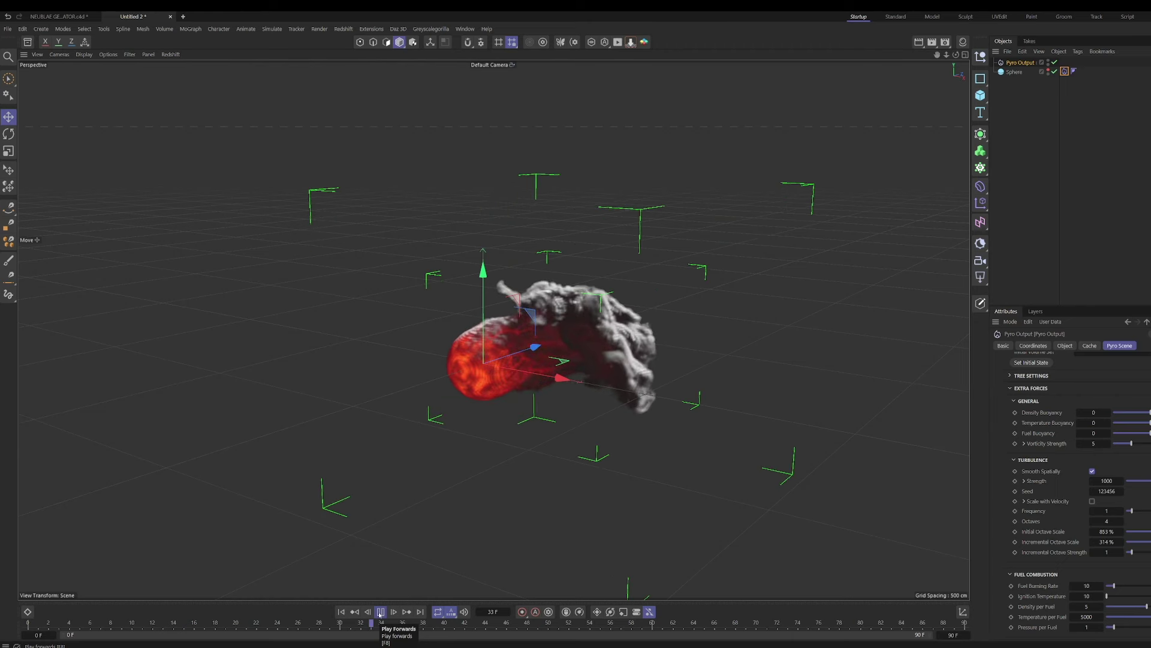
left_click(378, 612)
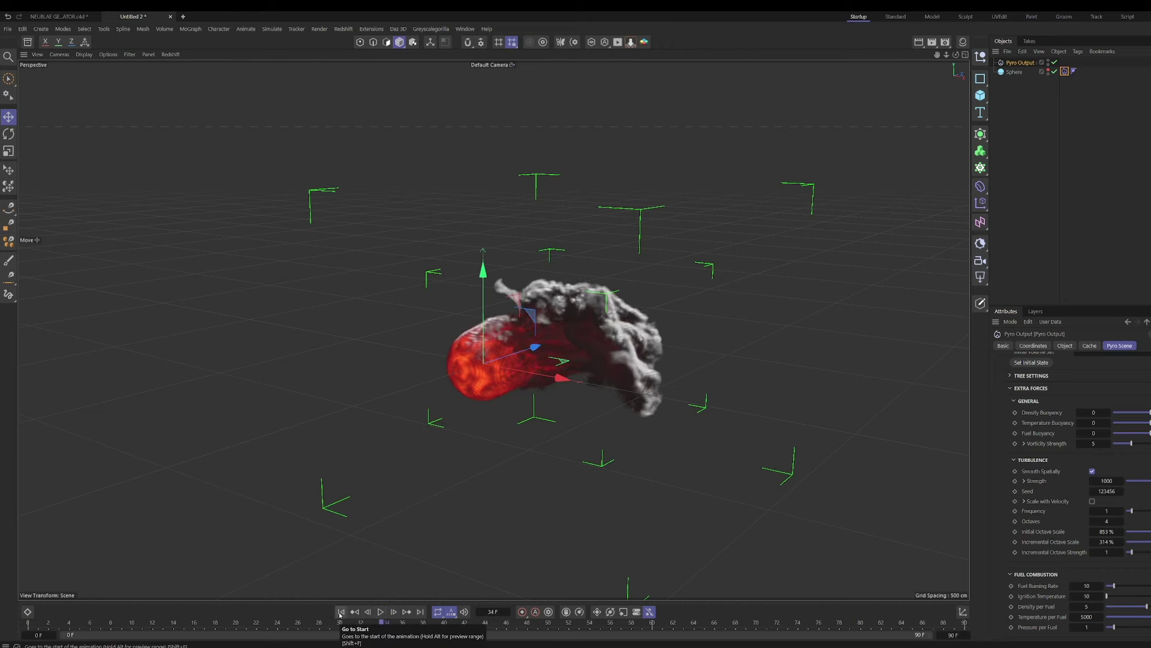
left_click_drag(566, 396, 503, 557, "alt")
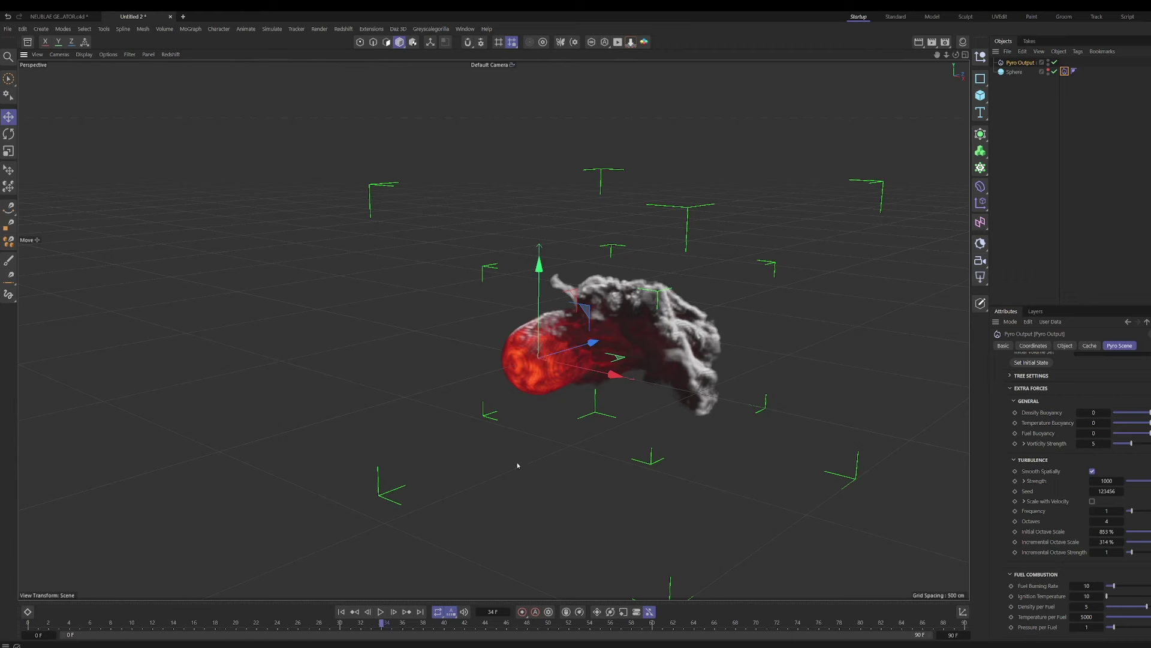
left_click(342, 611)
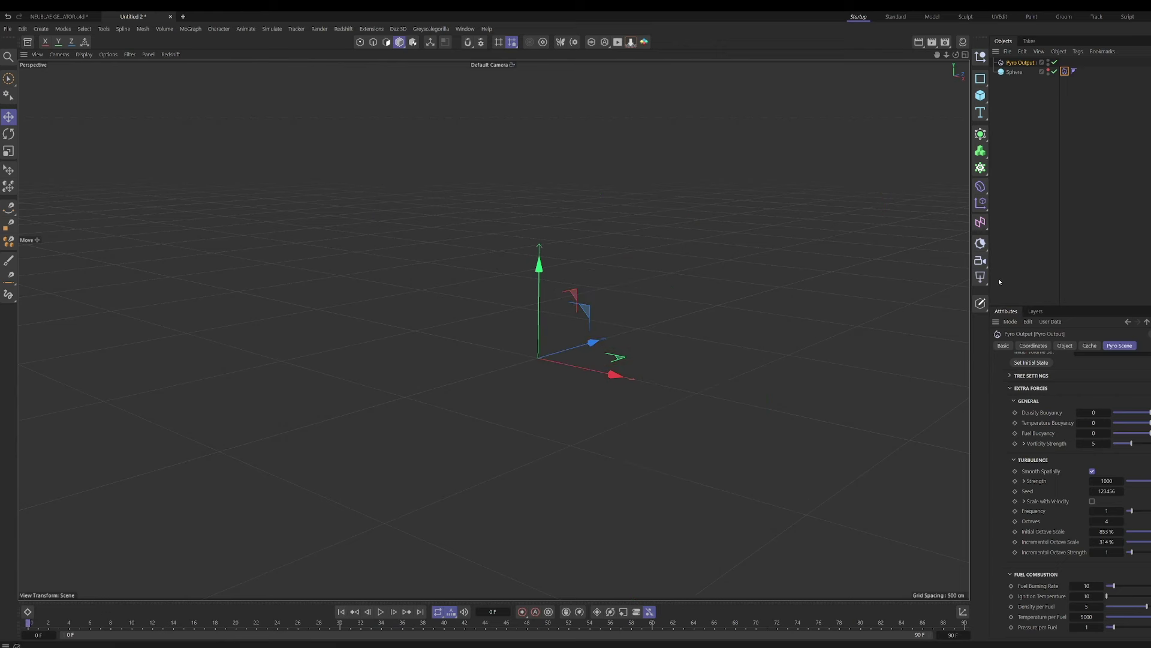
Keyframe the sphere's pyro emitter with Density Enabled and Temperature Enabled switched on at frame 15.
left_click(1065, 71)
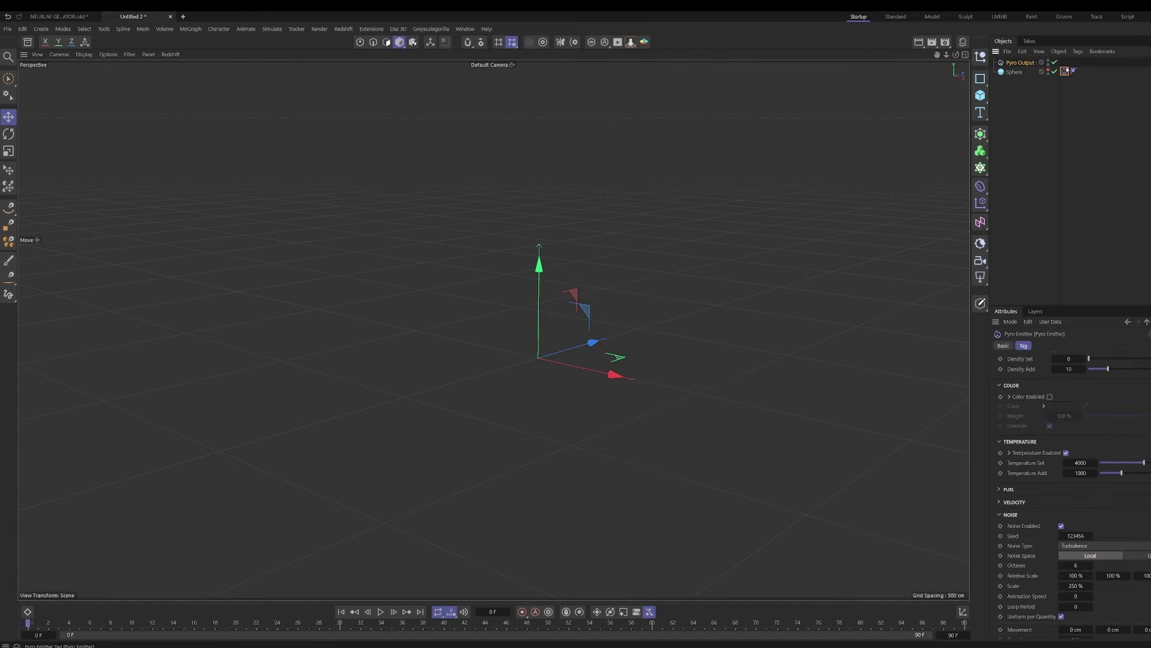
scroll(1040, 451, "up", 3)
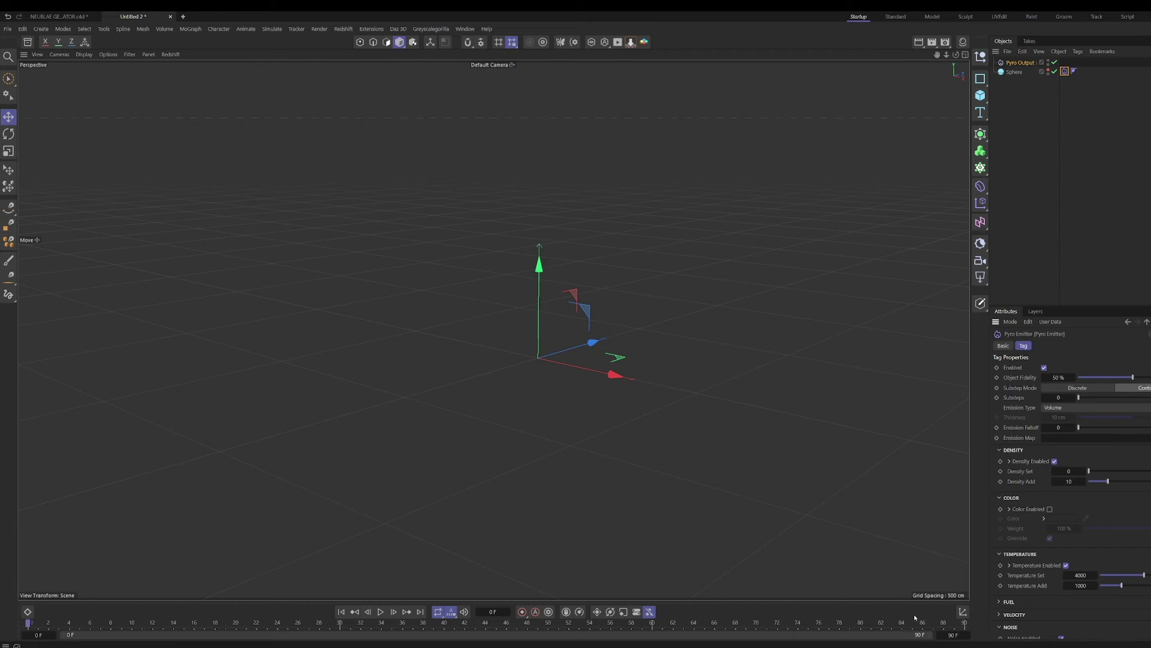
left_click(184, 626)
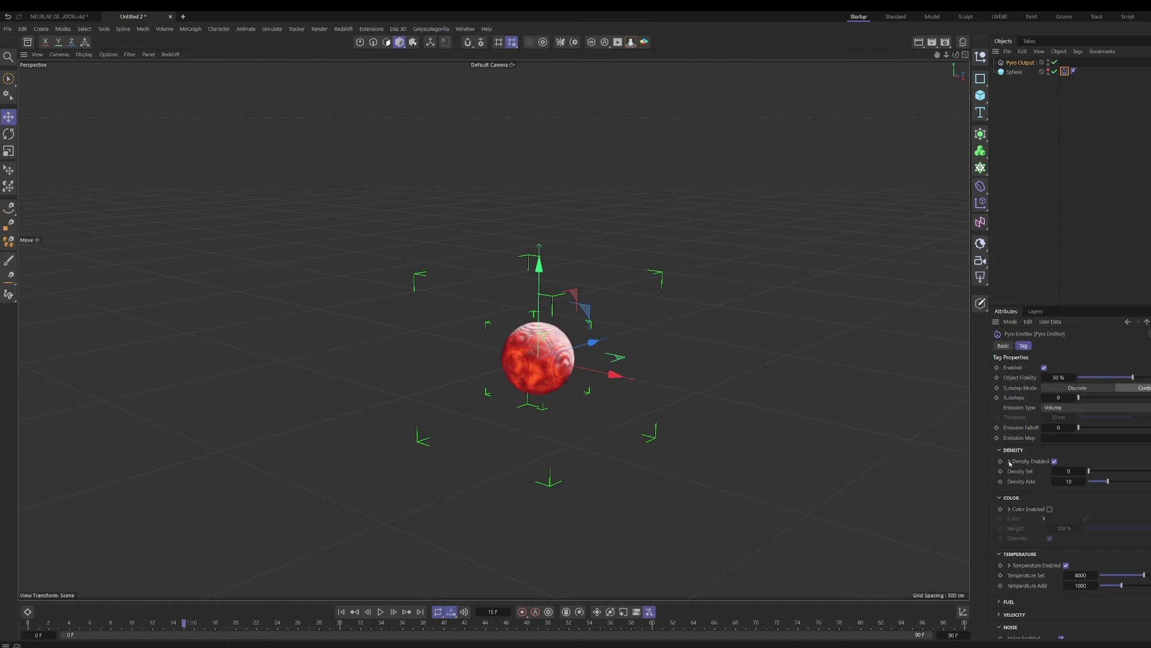
left_click(1000, 462)
left_click(1001, 565)
Keyframe the emitter's Density Enabled and Temperature Enabled as off at frame 16, and return to the first frame.
left_click(192, 627)
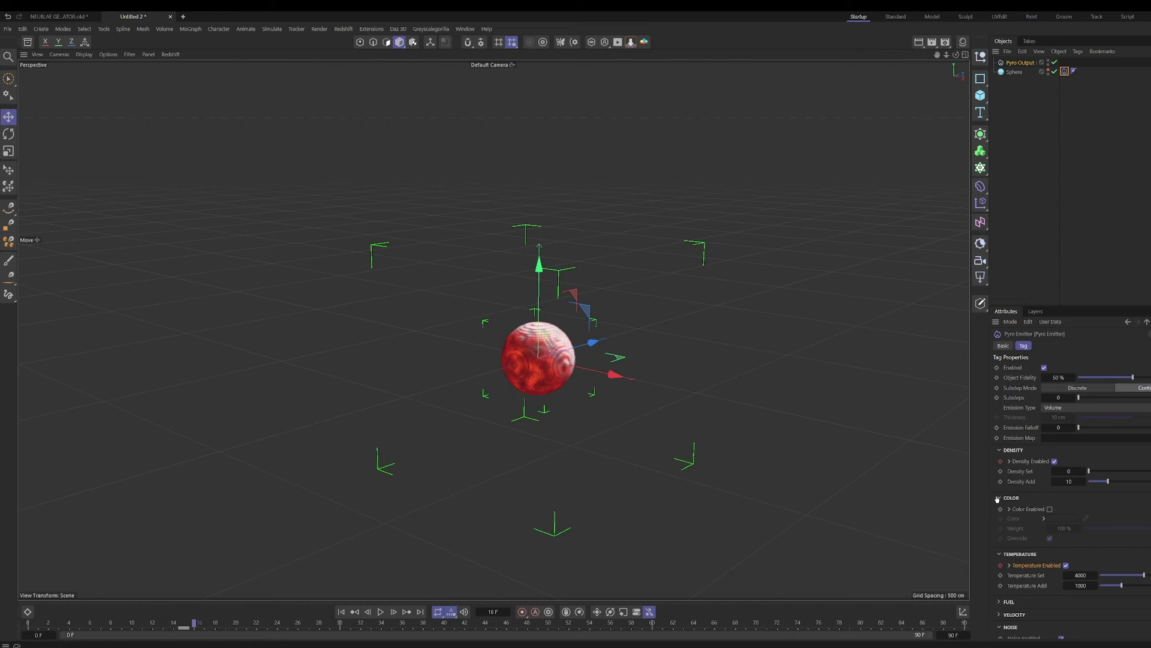
left_click(1054, 461)
left_click(1065, 566)
left_click(1000, 564)
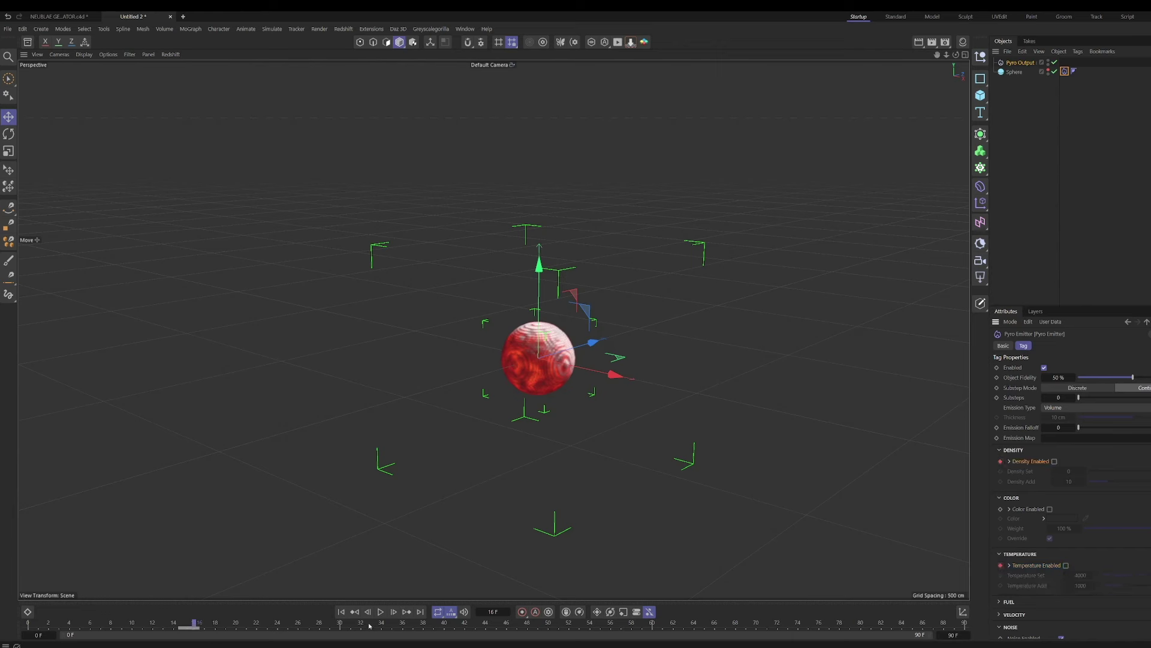
key("shift+f")
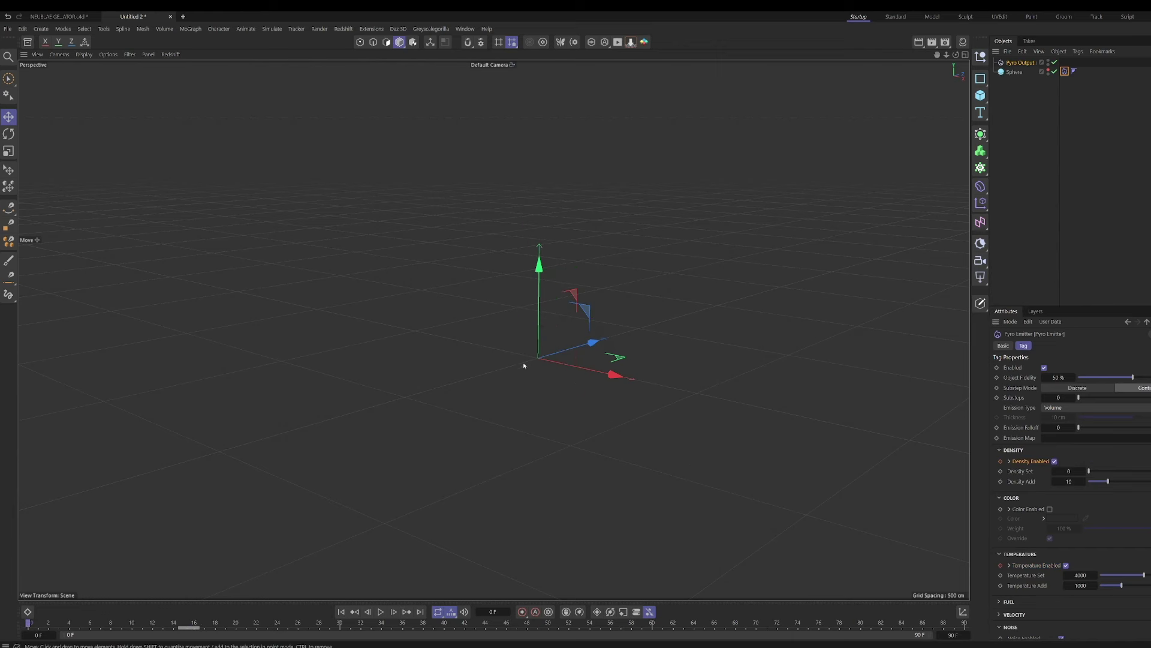
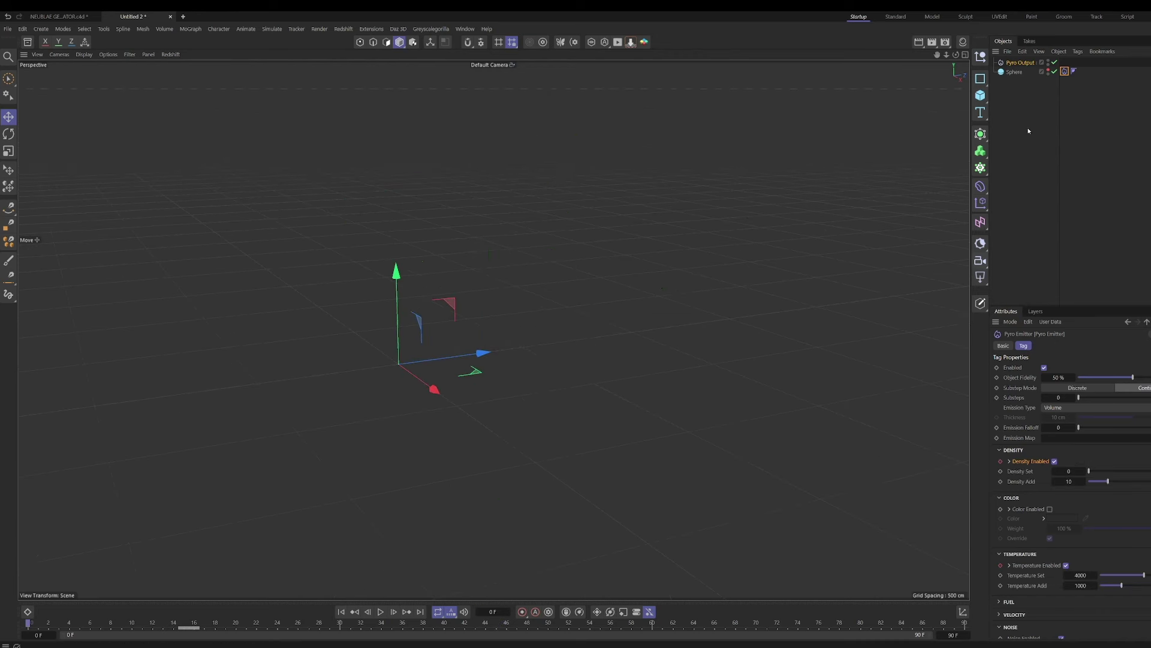
Set the pyro turbulence's Initial Octave Scale to 447 % and preview the simulated cloud from another side.
left_click(1020, 62)
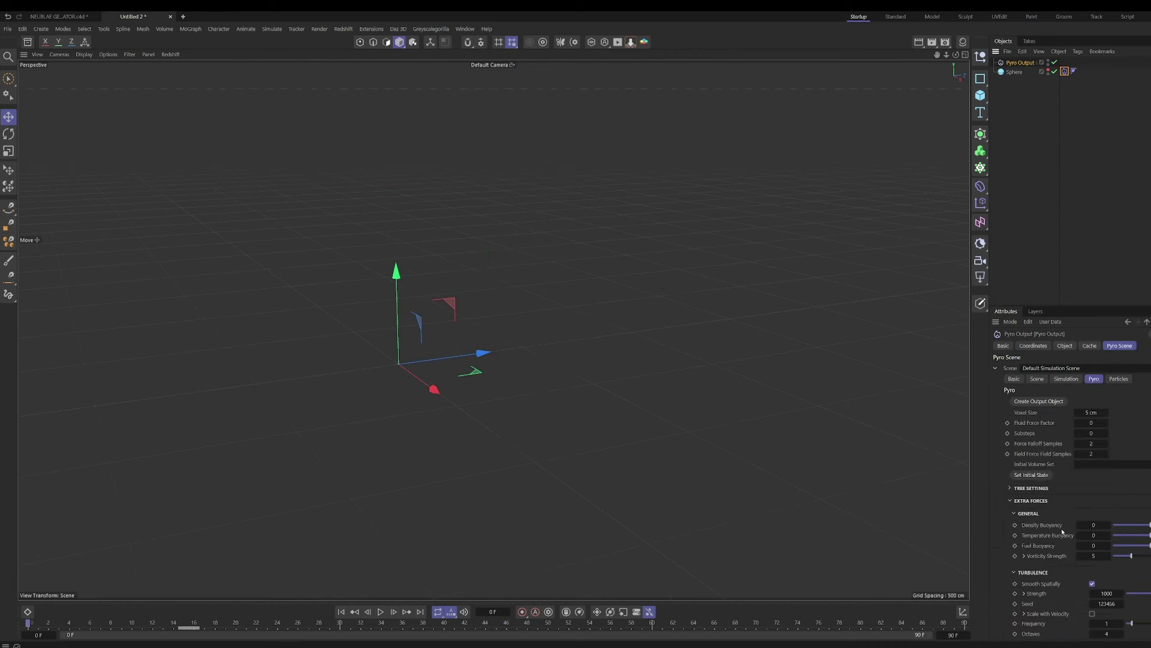
scroll(1055, 519, "down", 3)
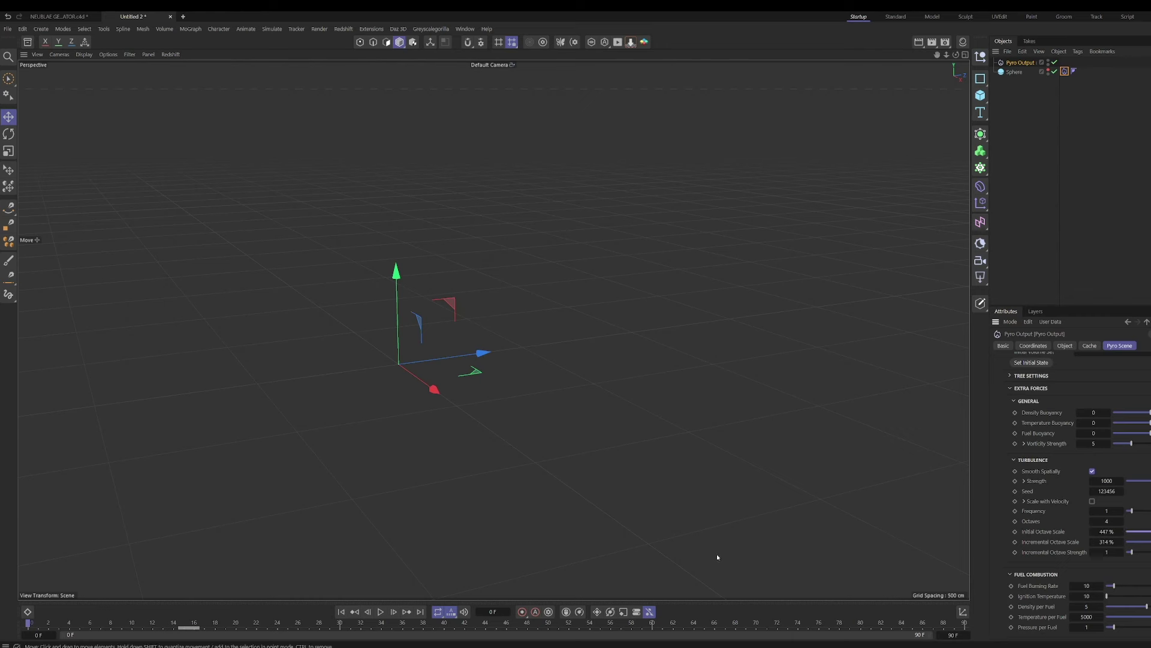
left_click(380, 611)
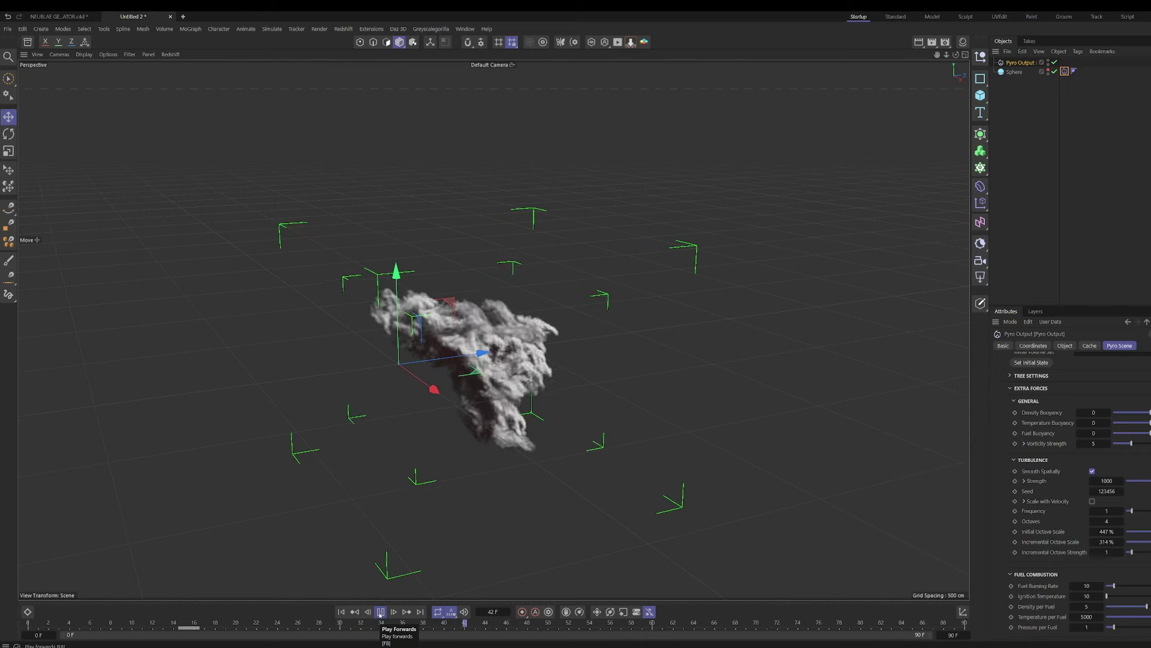
left_click(380, 611)
left_click_drag(498, 379, 774, 362, "alt")
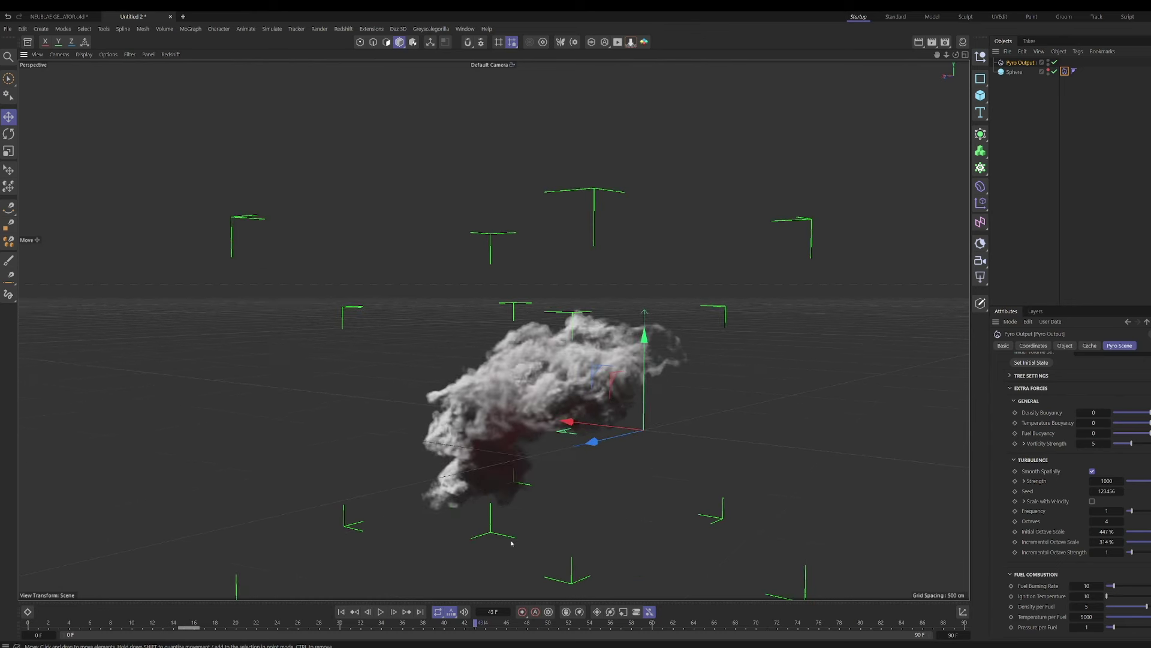
left_click(341, 611)
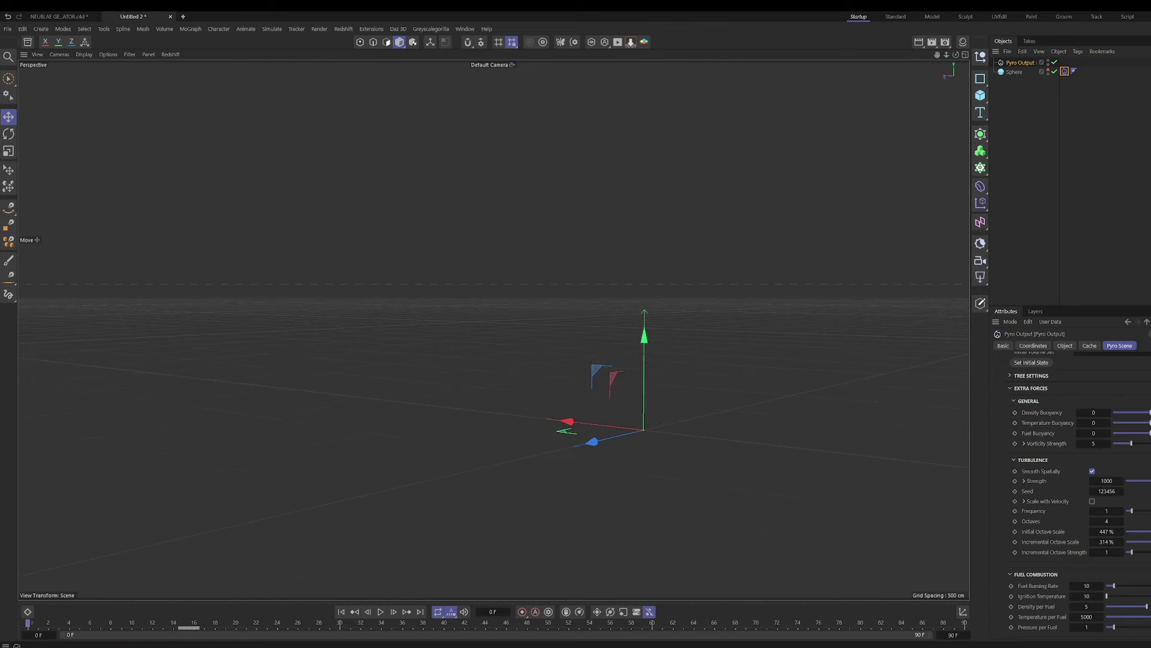
Set the turbulence's Initial Octave Scale to 327 % and Incremental Octave Scale to 141 %, and preview the cloud.
left_click(1150, 531)
left_click(1144, 542)
left_click(381, 611)
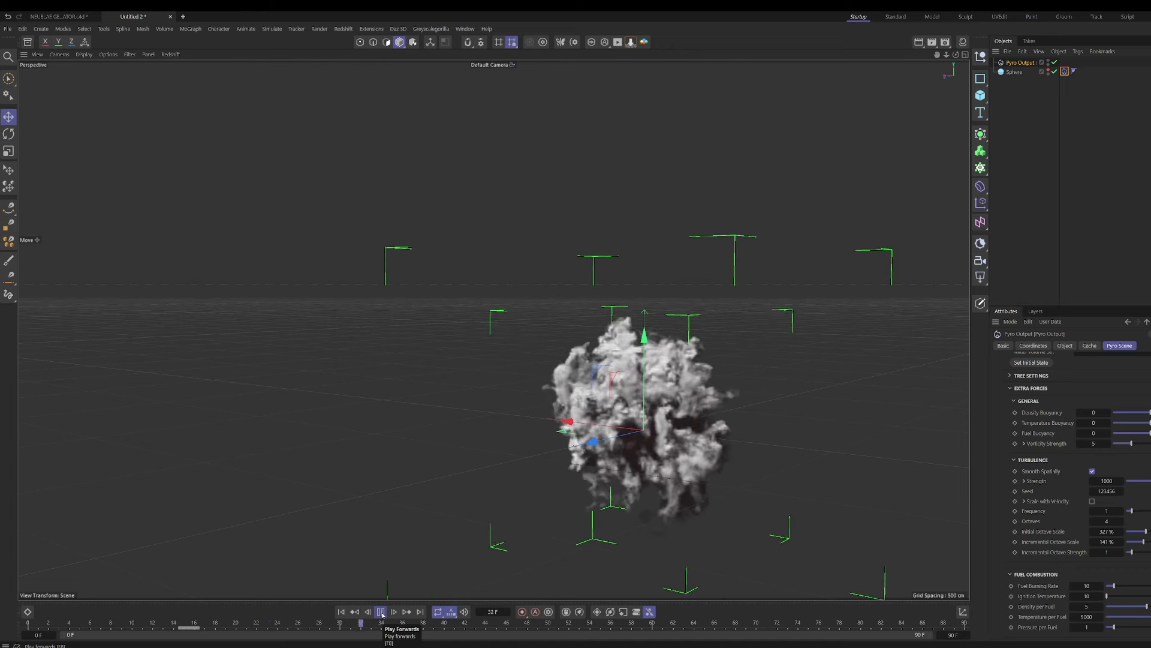
left_click(381, 612)
mouse_move(615, 442)
left_mouse_down("alt")
mouse_move(803, 435)
mouse_move(531, 437)
mouse_move(605, 448)
left_mouse_up("alt")
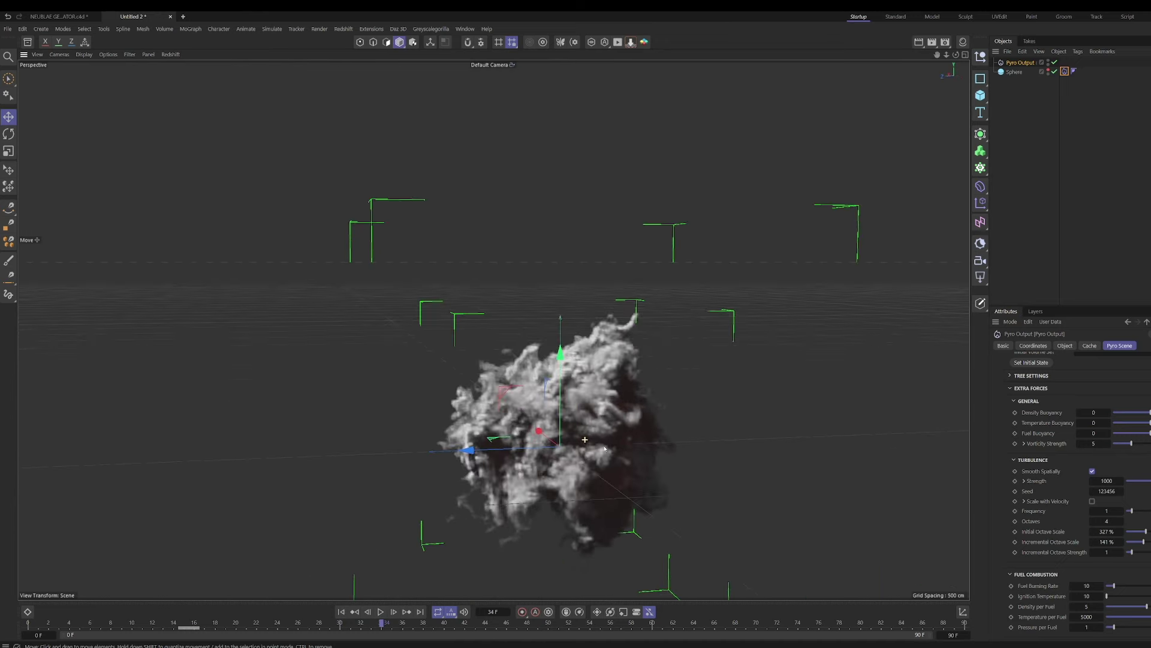
left_click(342, 612)
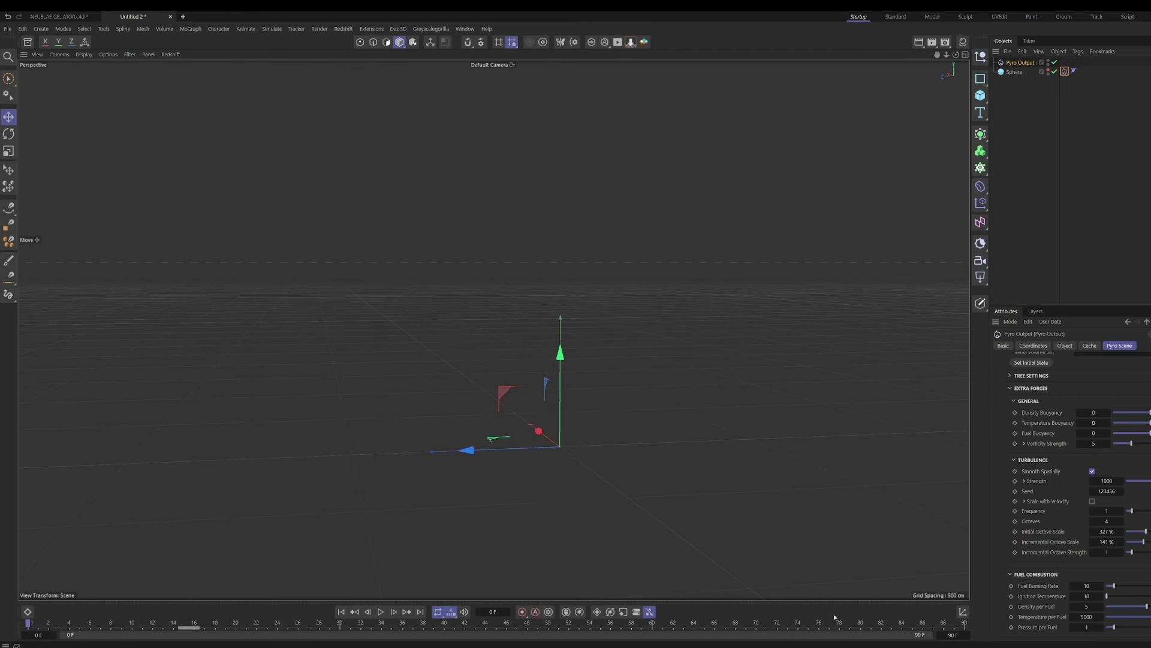
Set the animation's end frame to 55 and play the simulation up to frame 35 to inspect the cloud.
double_click(952, 635)
type("55")
key("Return")
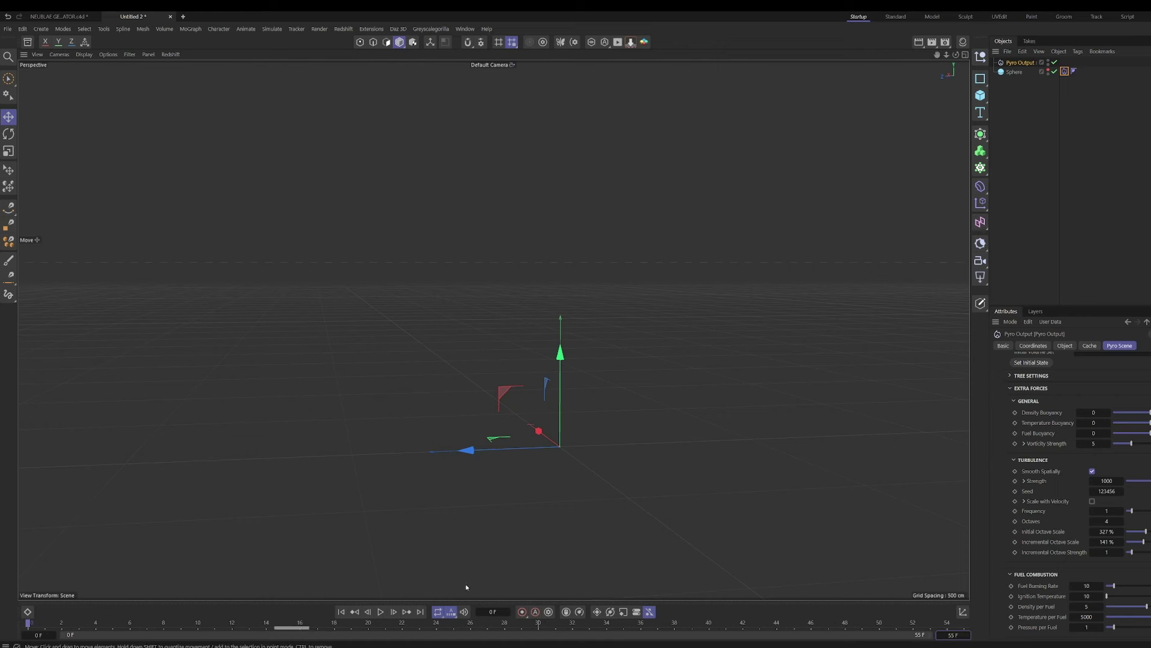
left_click(381, 611)
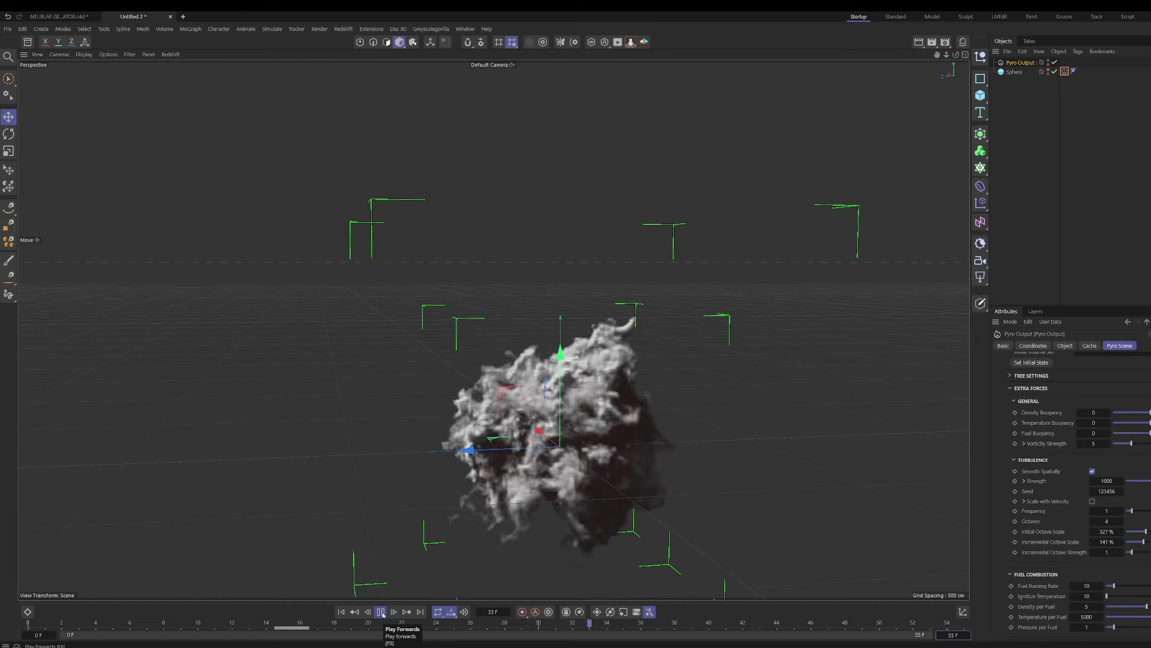
left_click(381, 610)
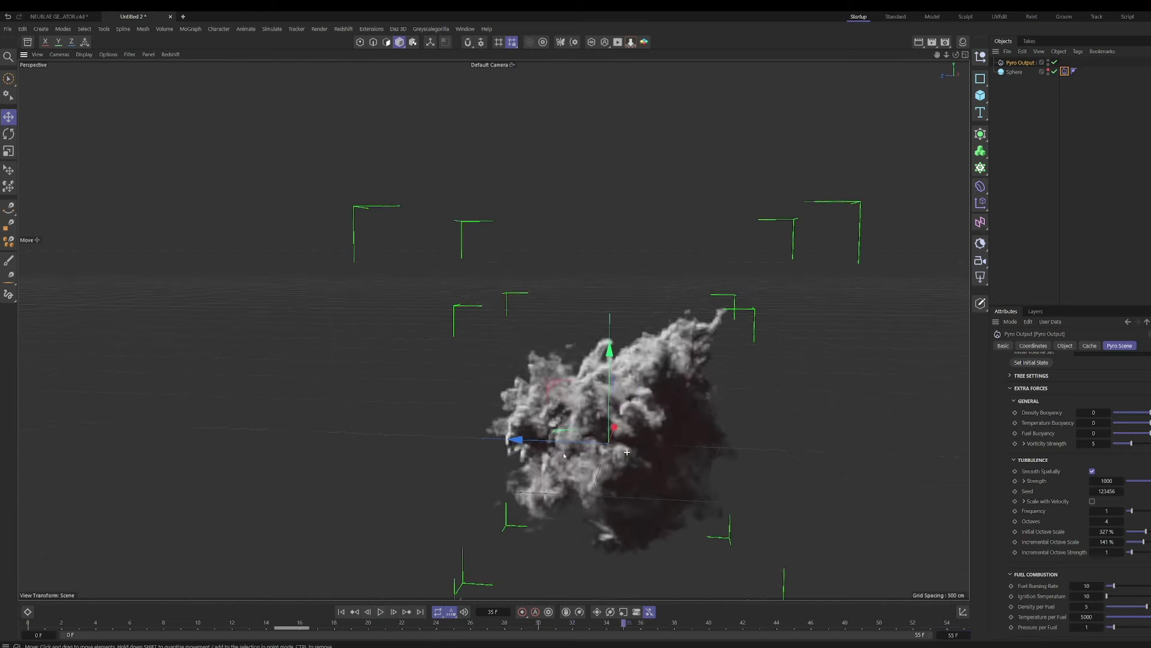
left_click_drag(563, 452, 810, 325, "alt")
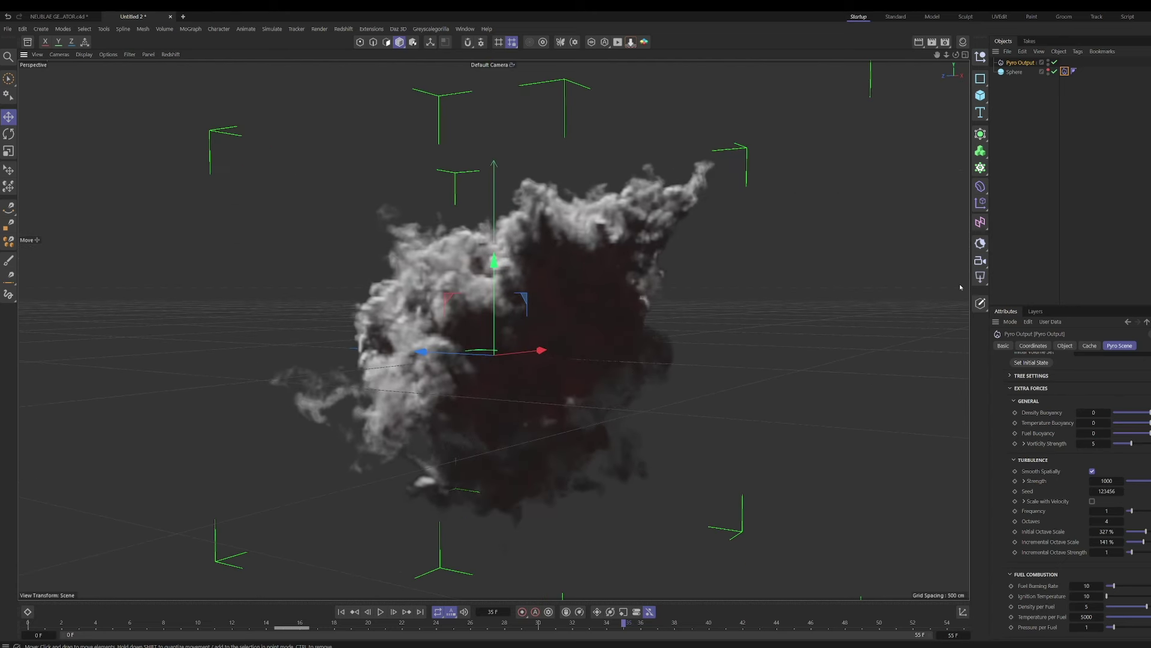
Add a Redshift camera with a focal length of 124.6 mm, look through it, and frame the cloud.
left_click(980, 260)
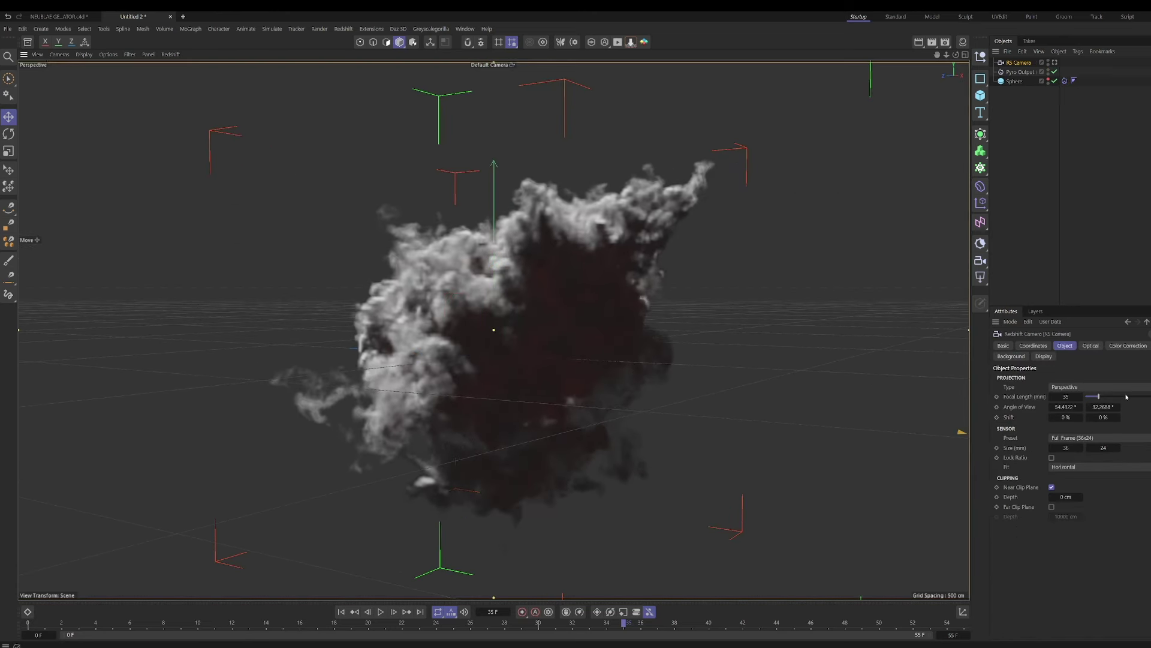
left_click_drag(1126, 397, 1149, 397)
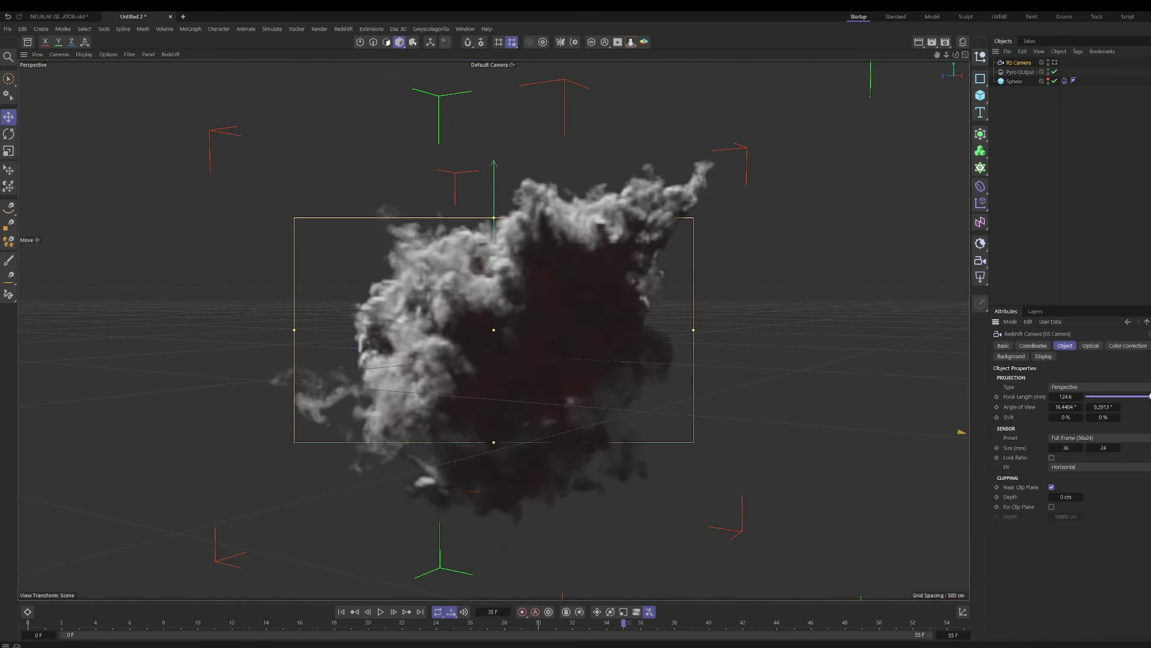
left_click(1055, 63)
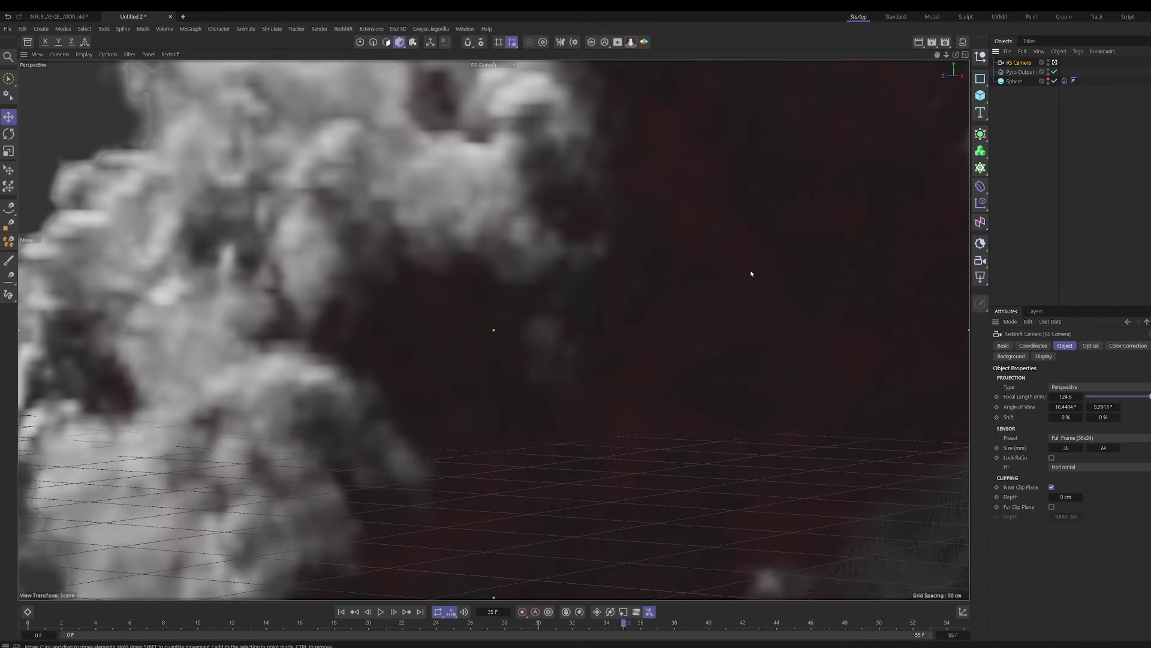
left_click_drag(657, 281, 480, 542, "alt")
left_click_drag(493, 330, 473, 407, "alt")
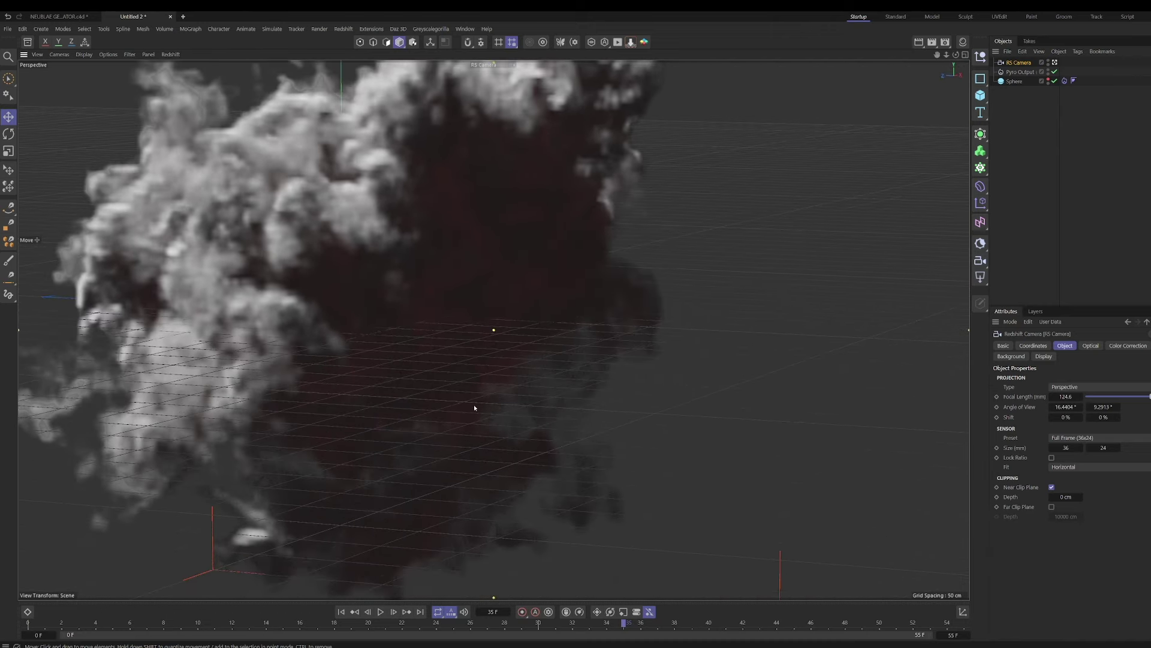
left_click_drag(403, 294, 466, 304, "alt")
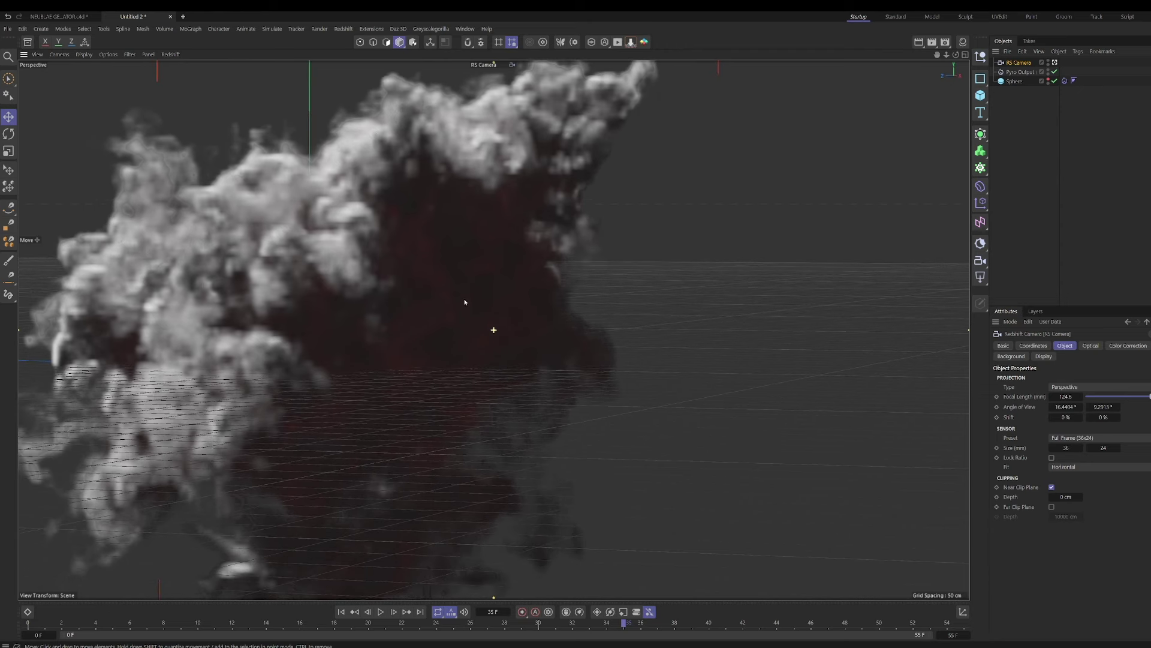
Hide the grid in the viewport and return the animation to frame 0.
left_click(130, 54)
left_click(149, 119)
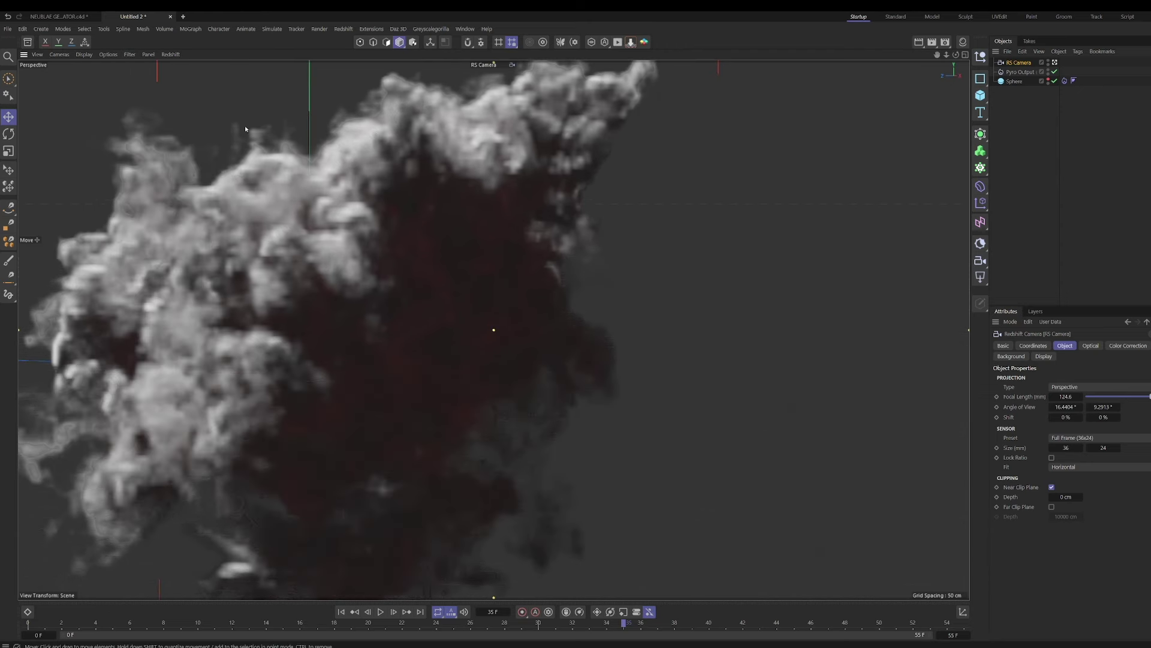
left_click(341, 611)
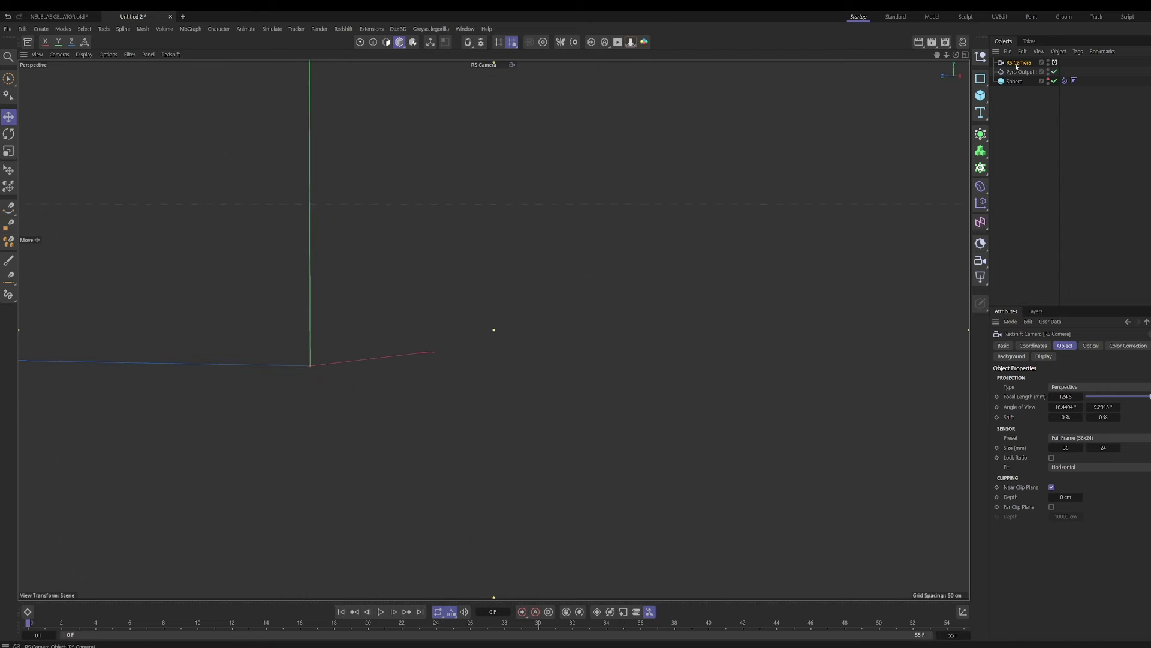
Create a new Redshift material and name it "volume".
left_click(963, 41)
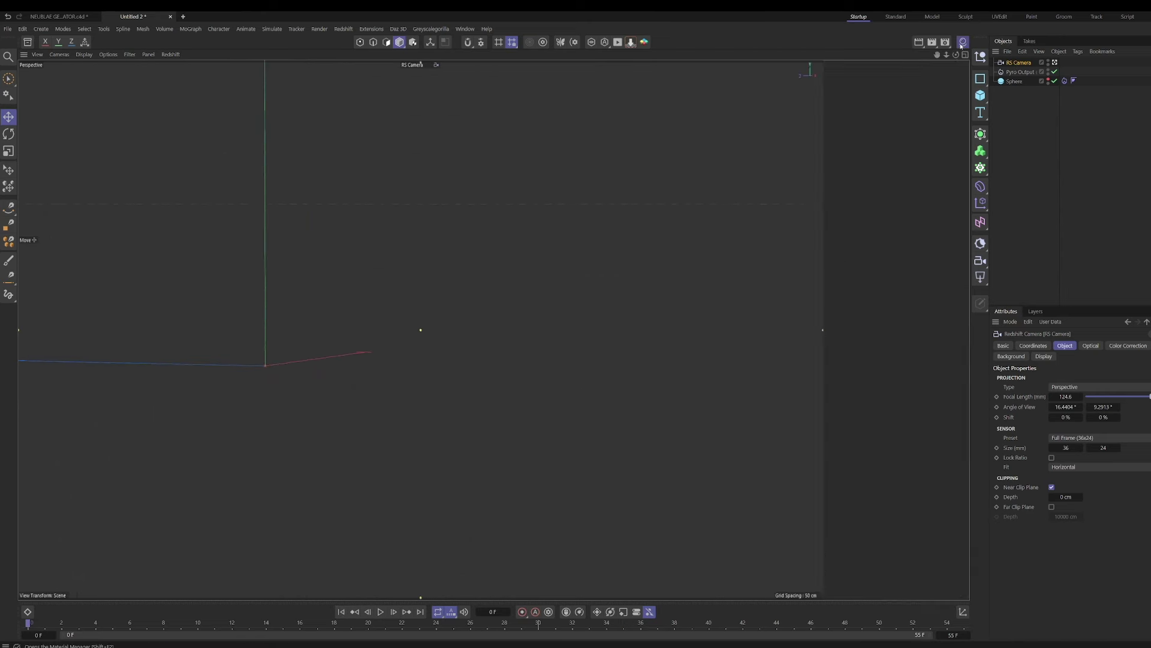
left_click(842, 67)
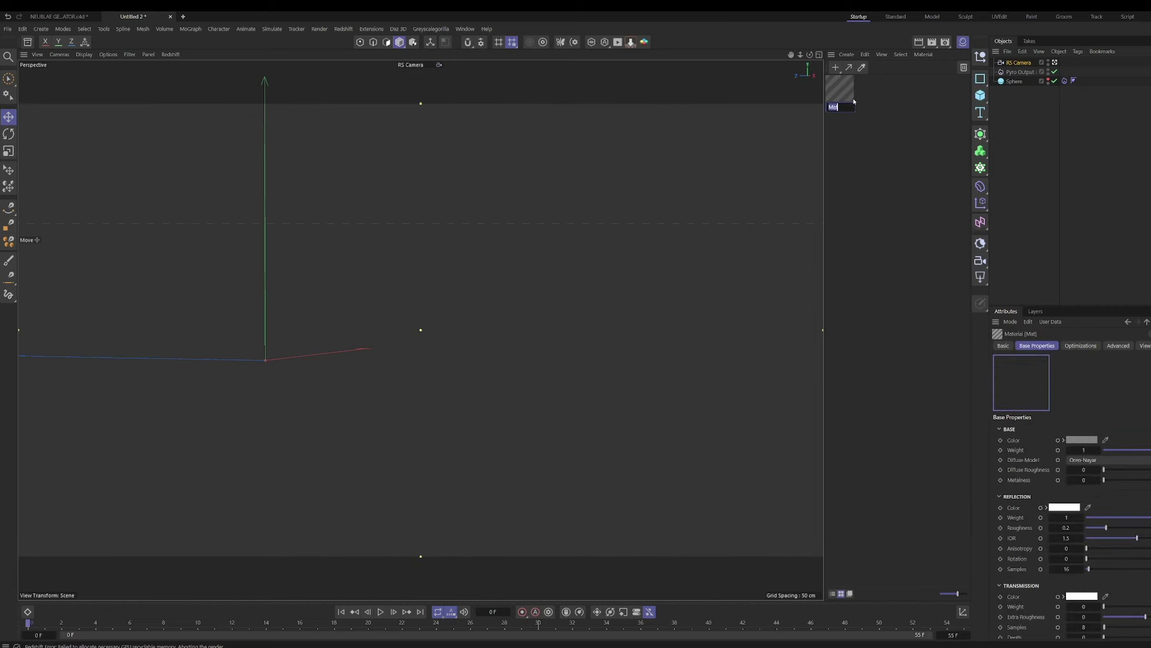
type("volume")
key("Return")
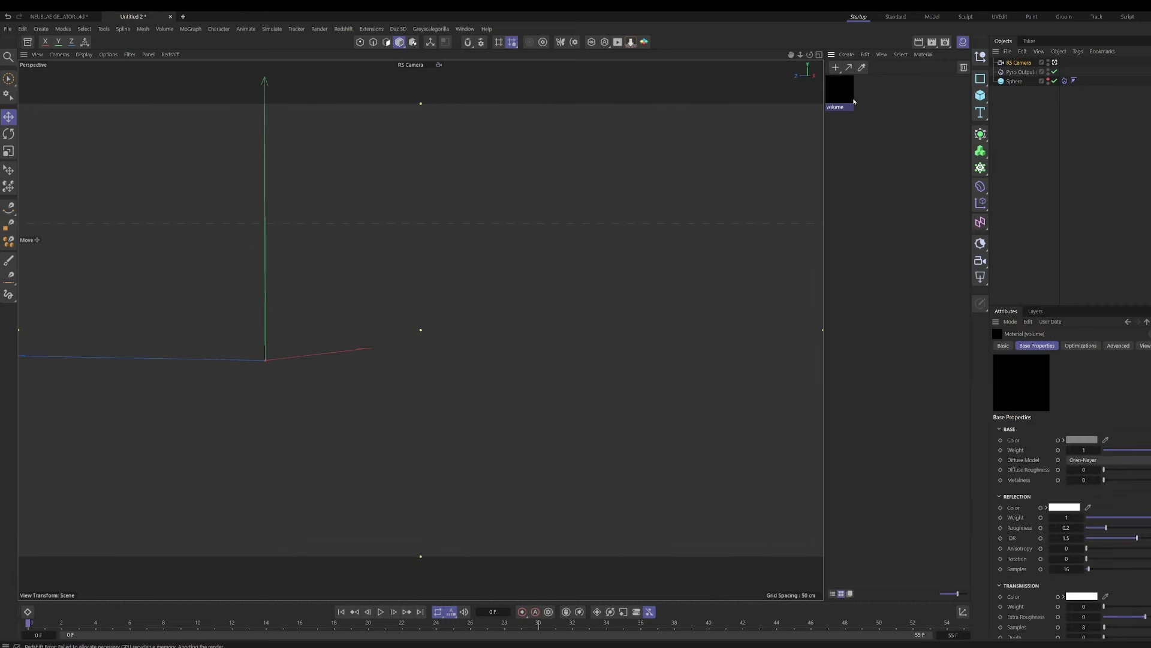
Open the volume material's node graph and add a Standard Volume node.
double_click(845, 91)
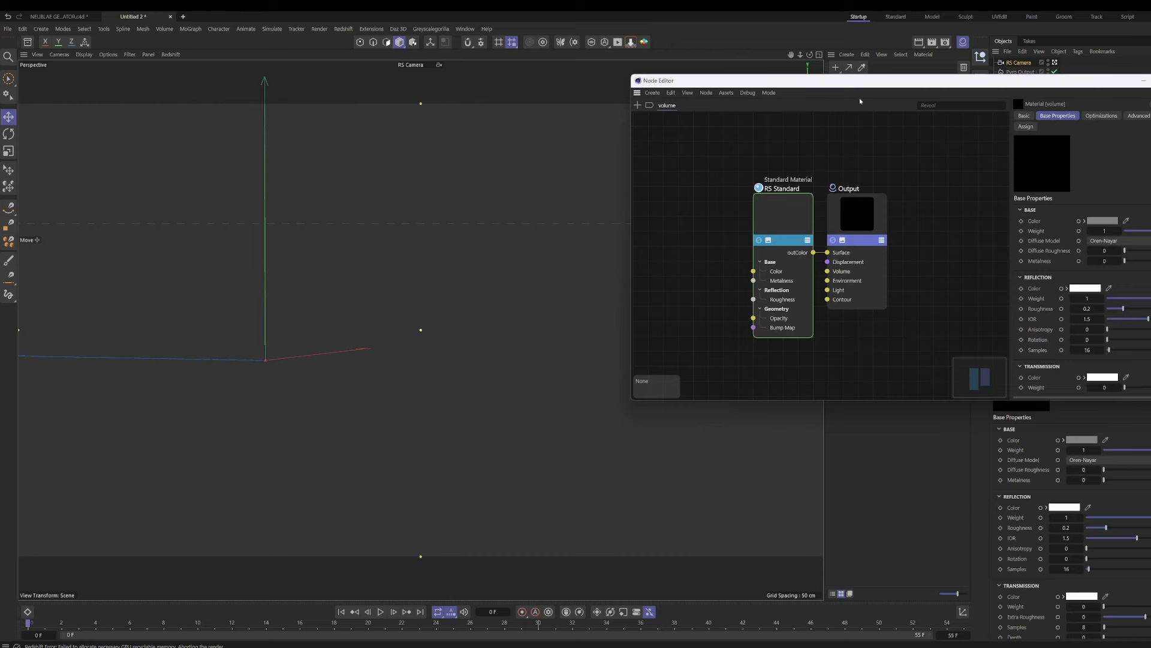
double_click(734, 216)
type("standard")
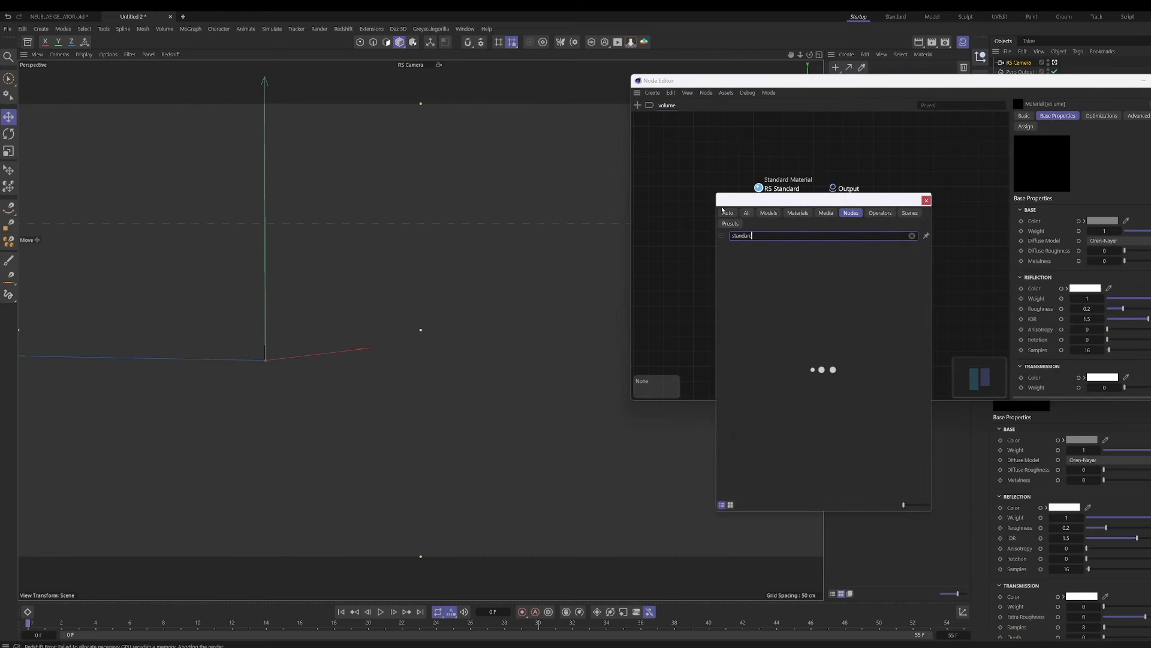
left_click(766, 256)
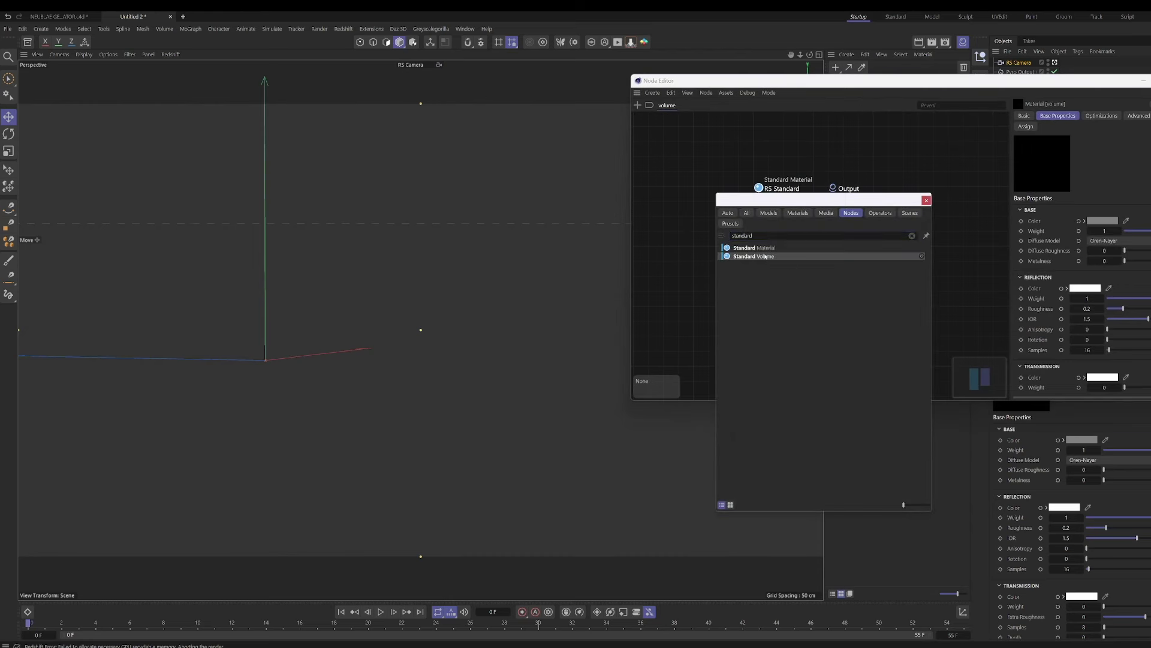
double_click(765, 257)
Delete the RS Standard node and connect the Standard Volume's outColor to the Output node's Volume input.
left_click(789, 218)
key("Delete")
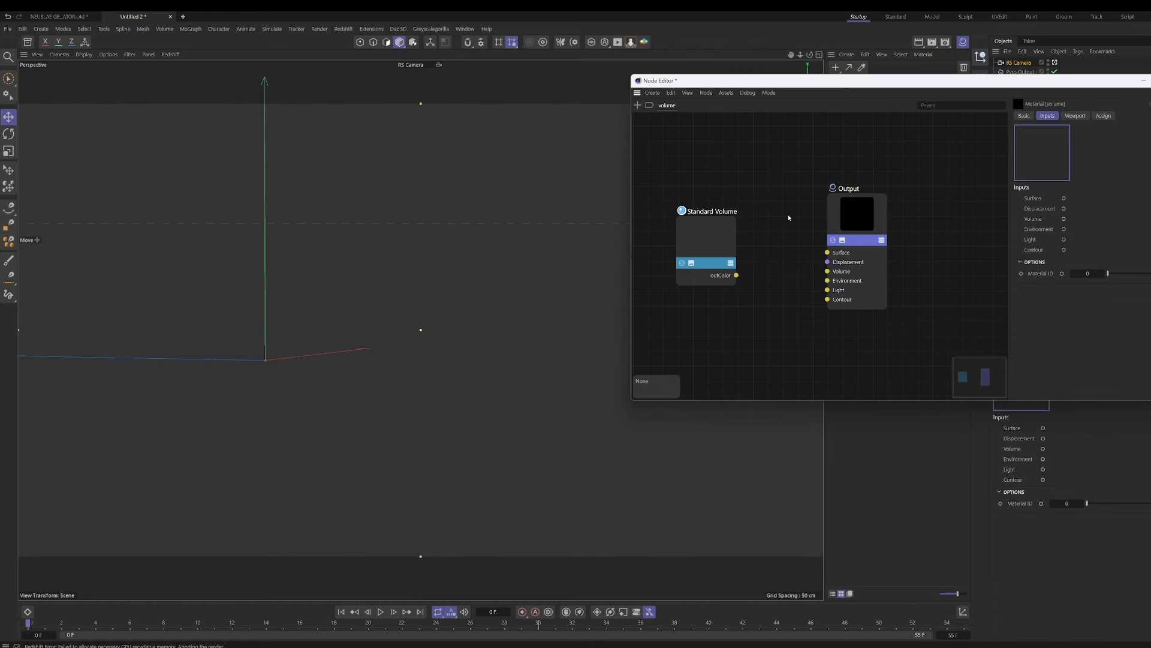
left_click_drag(722, 238, 782, 215)
left_click_drag(798, 253, 828, 271)
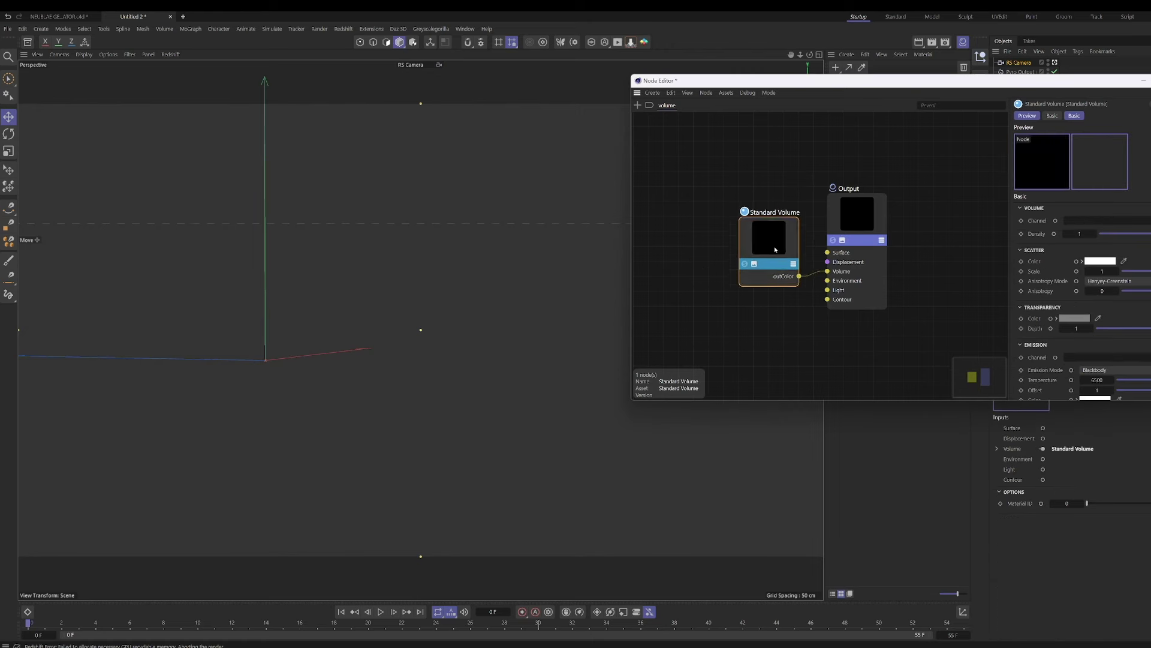
Assign the Pyro Output's density to the Standard Volume's volume channel and its temperature to the emission channel.
left_click(1124, 220)
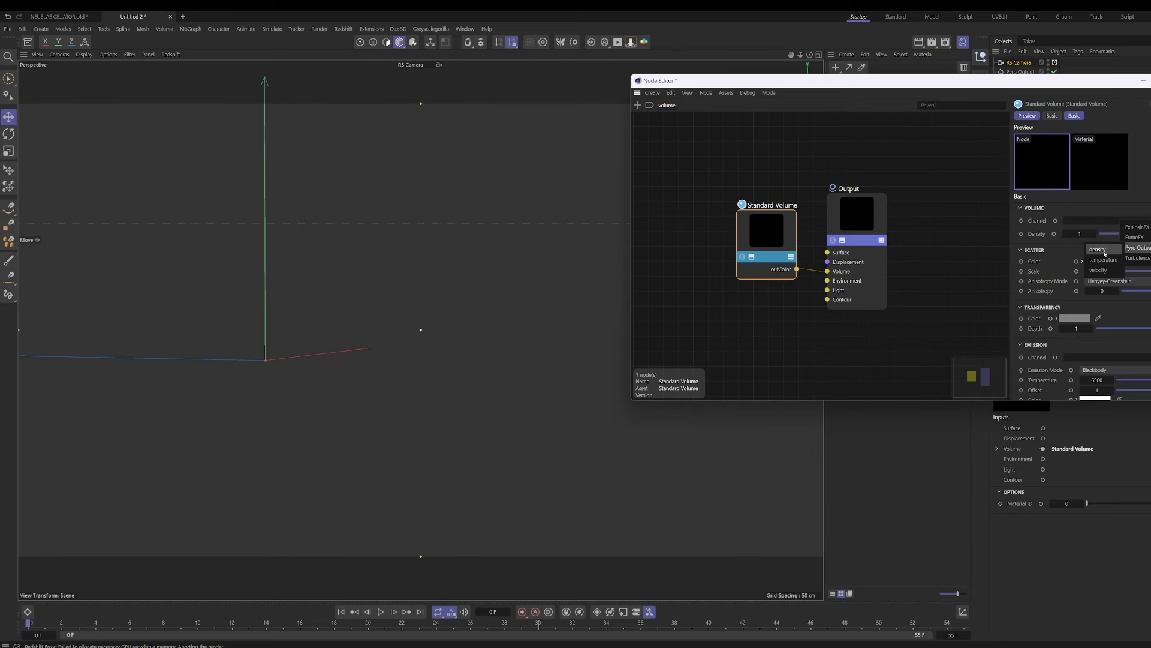
left_click(1105, 252)
scroll(1128, 331, "down", 2)
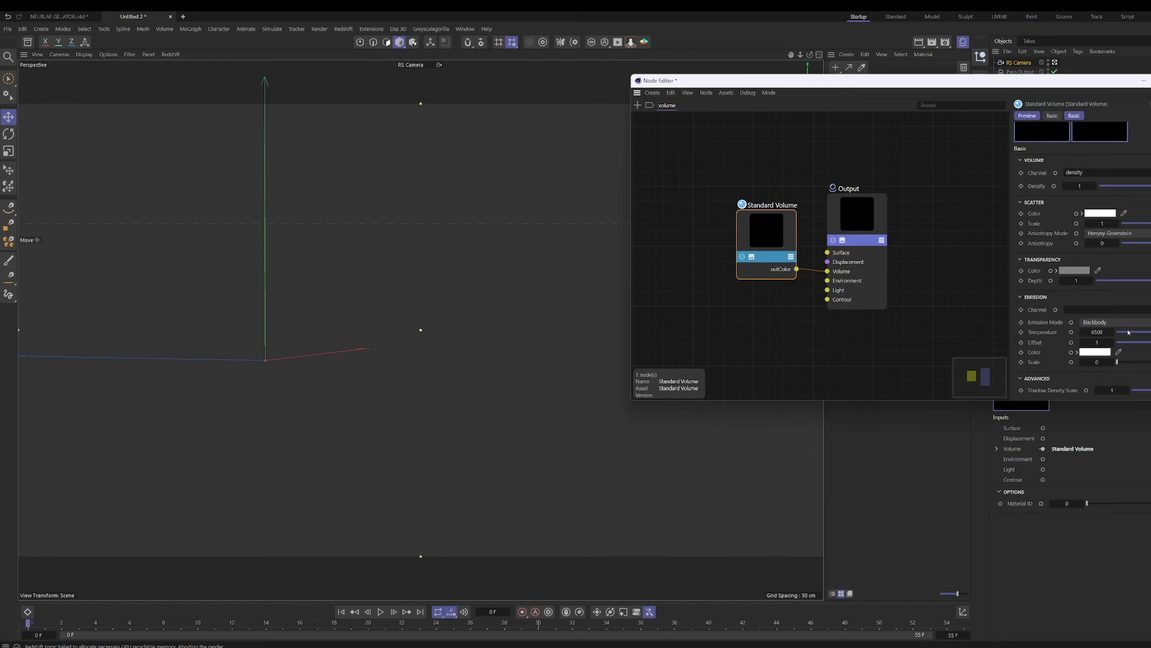
left_click(1126, 309)
mouse_move(1133, 336)
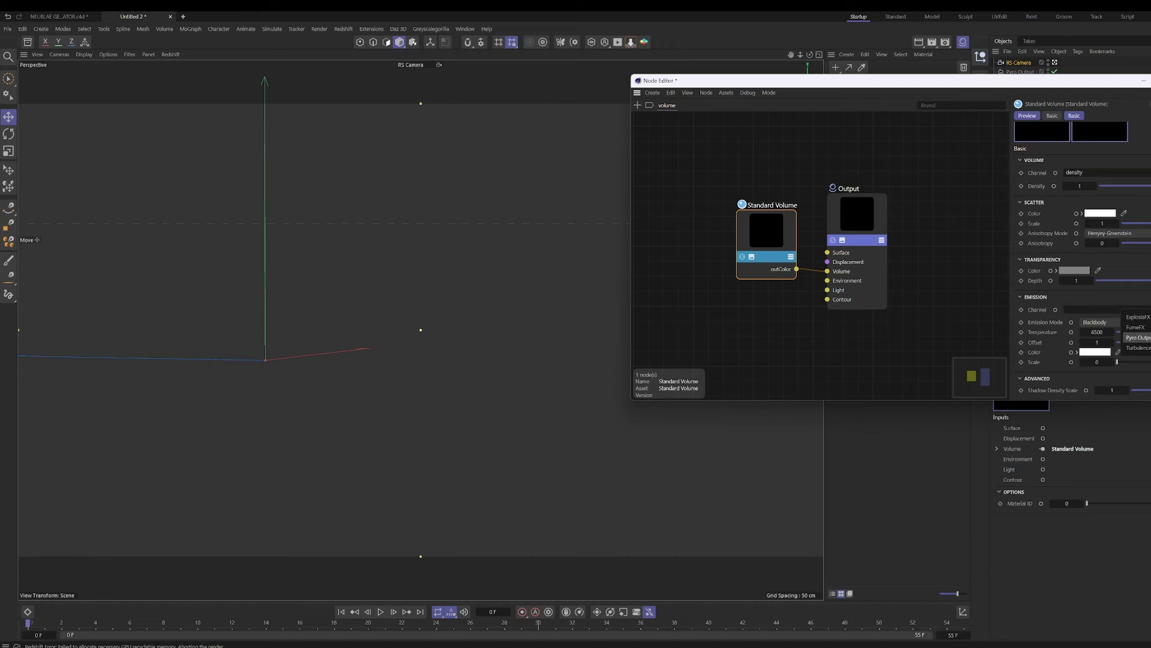
left_click(1114, 352)
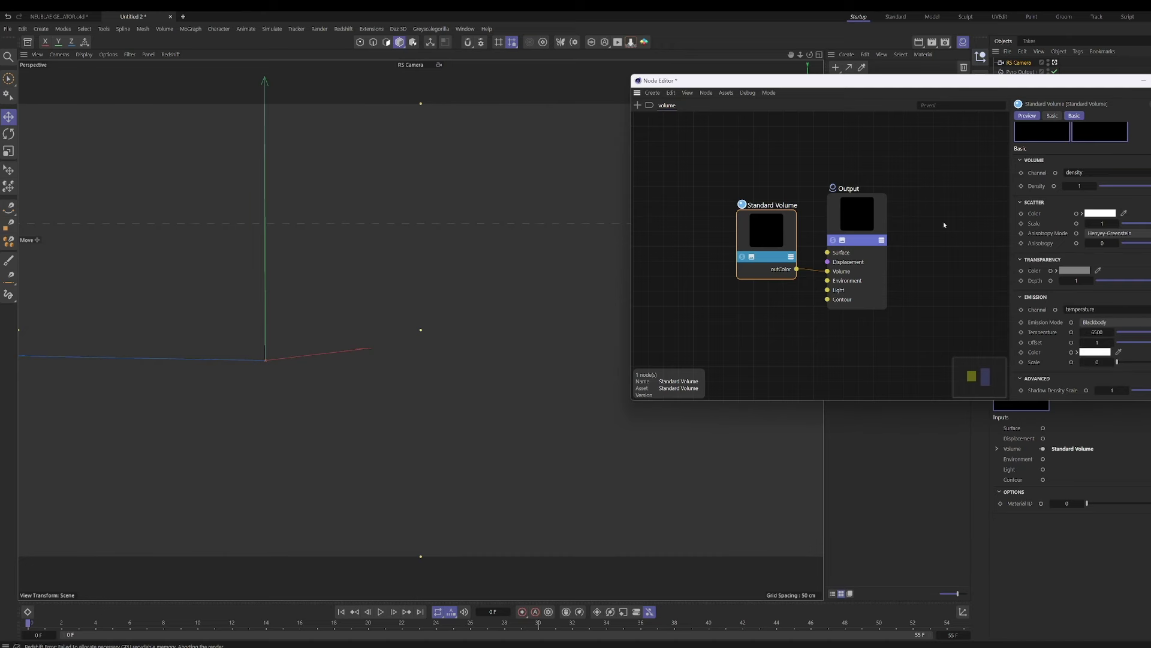
Close the node graph, assign the volume material to the Pyro Output object and set its voxel size to 2 cm.
key("alt+F4")
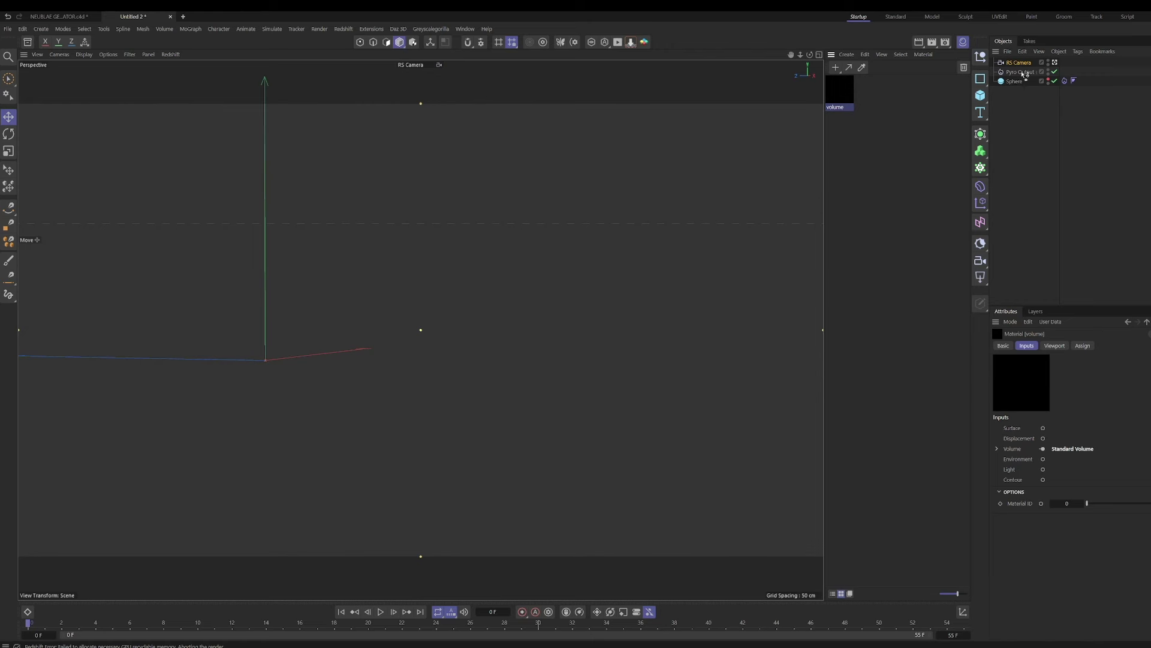
left_click_drag(1023, 73, 1024, 73)
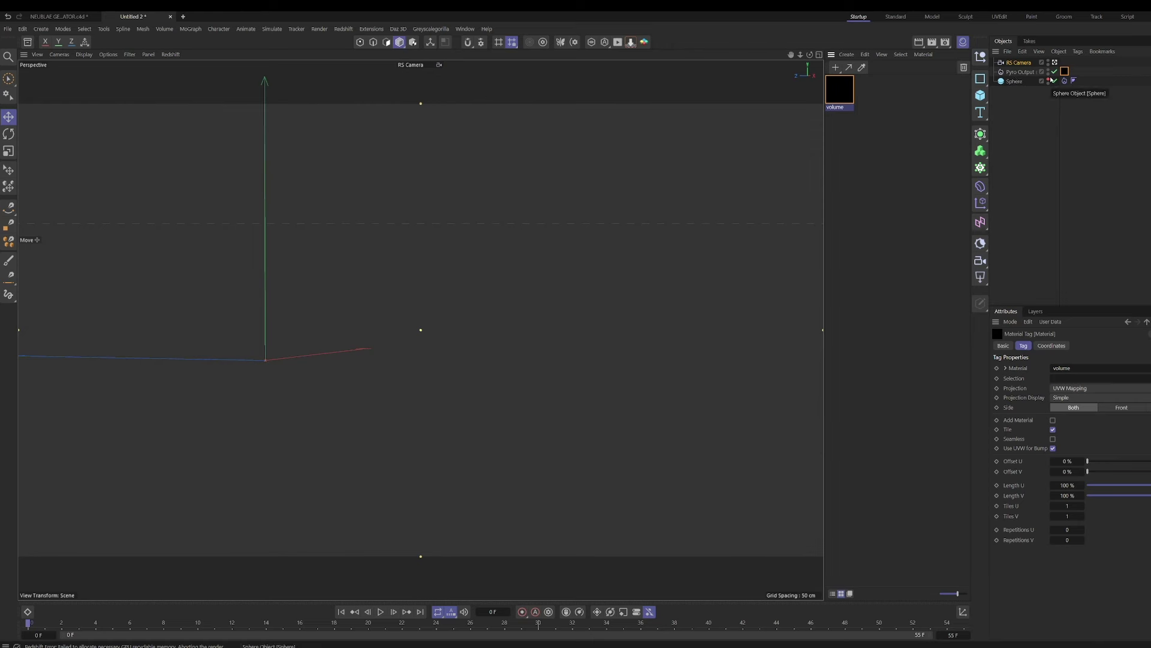
left_click(1030, 72)
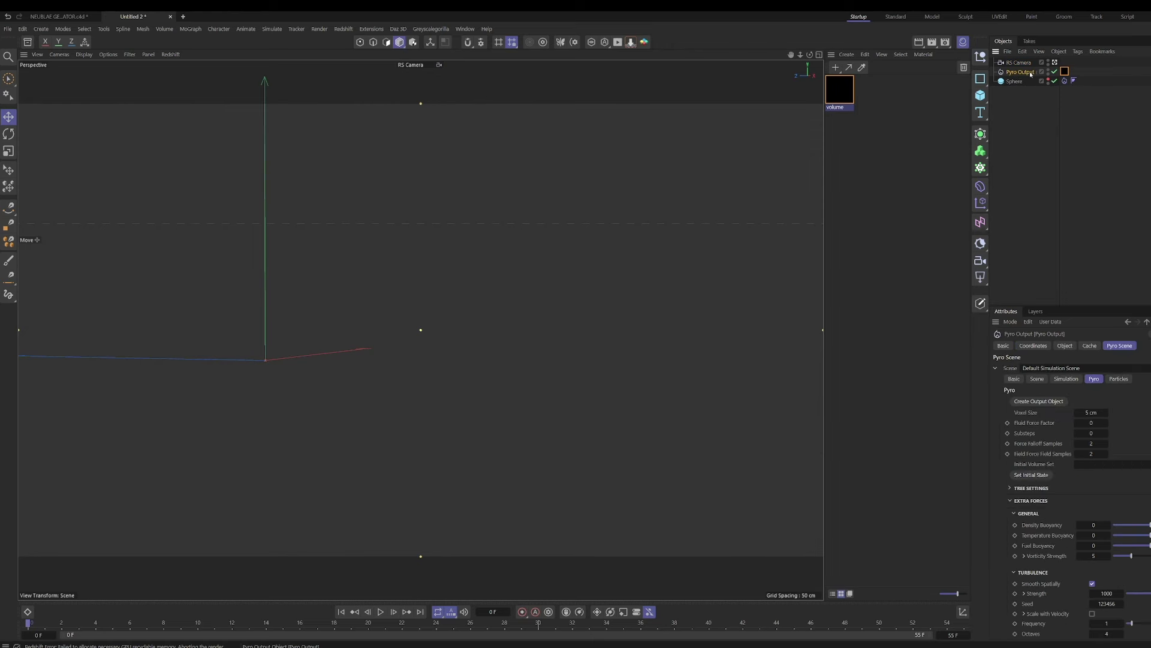
left_click(1098, 411)
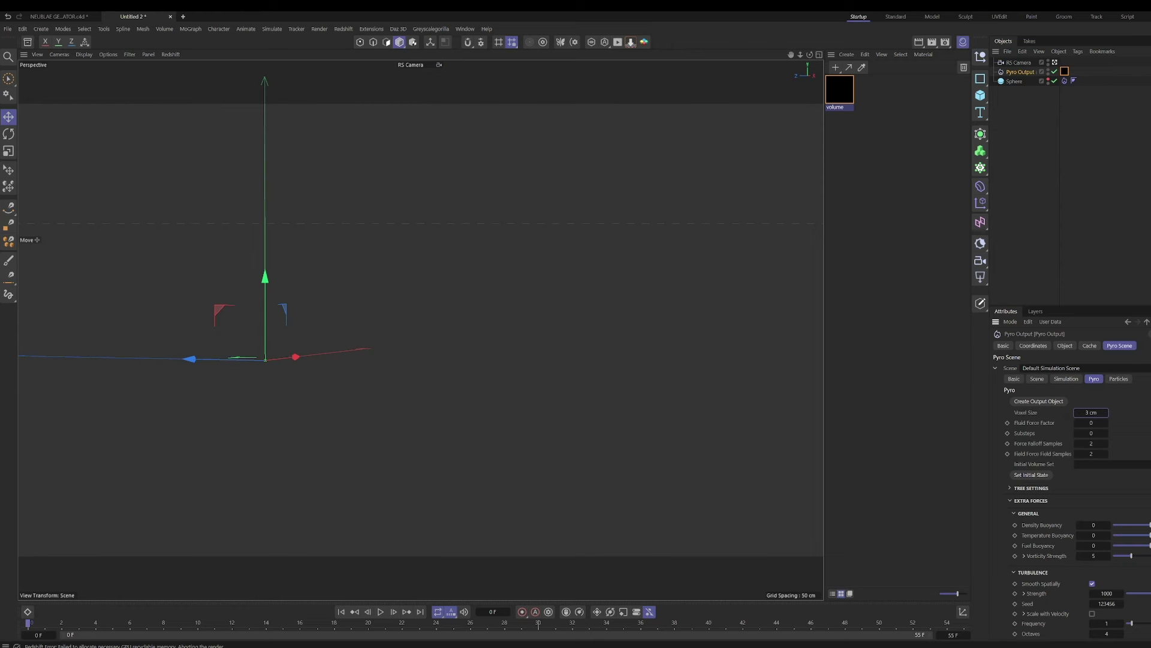
scroll(1073, 479, "down", 5)
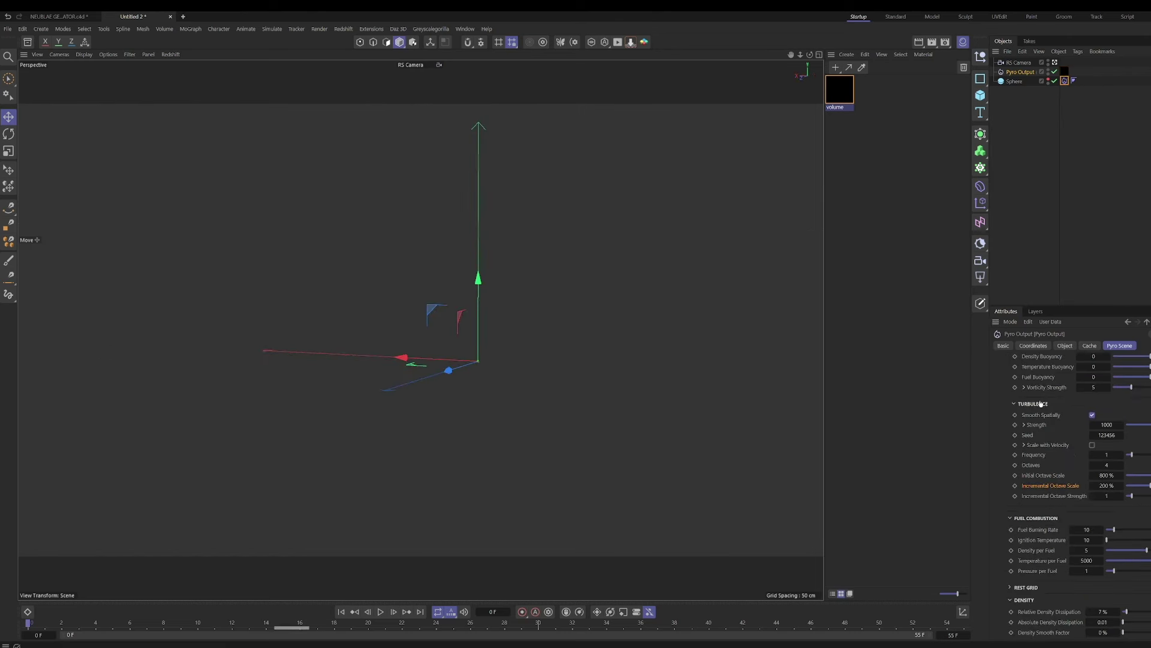
scroll(1041, 404, "up", 5)
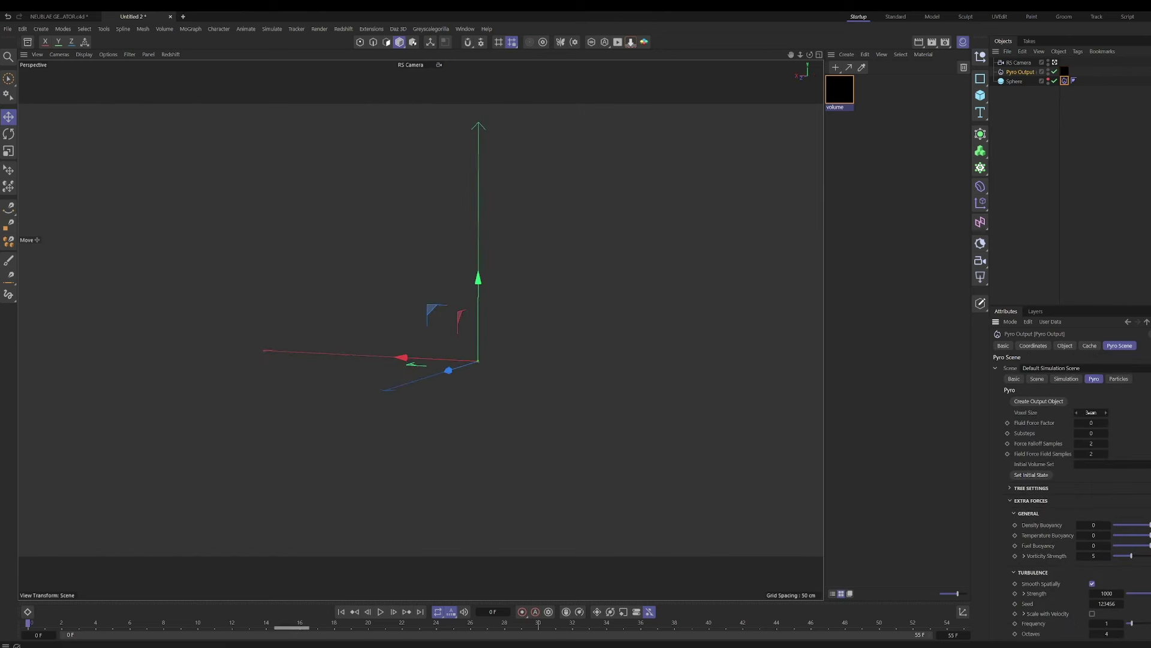
left_click(1091, 413)
Set the pyro turbulence's Initial Octave Scale to 1400 % and the vorticity strength to 11.
scroll(1116, 412, "down", 3)
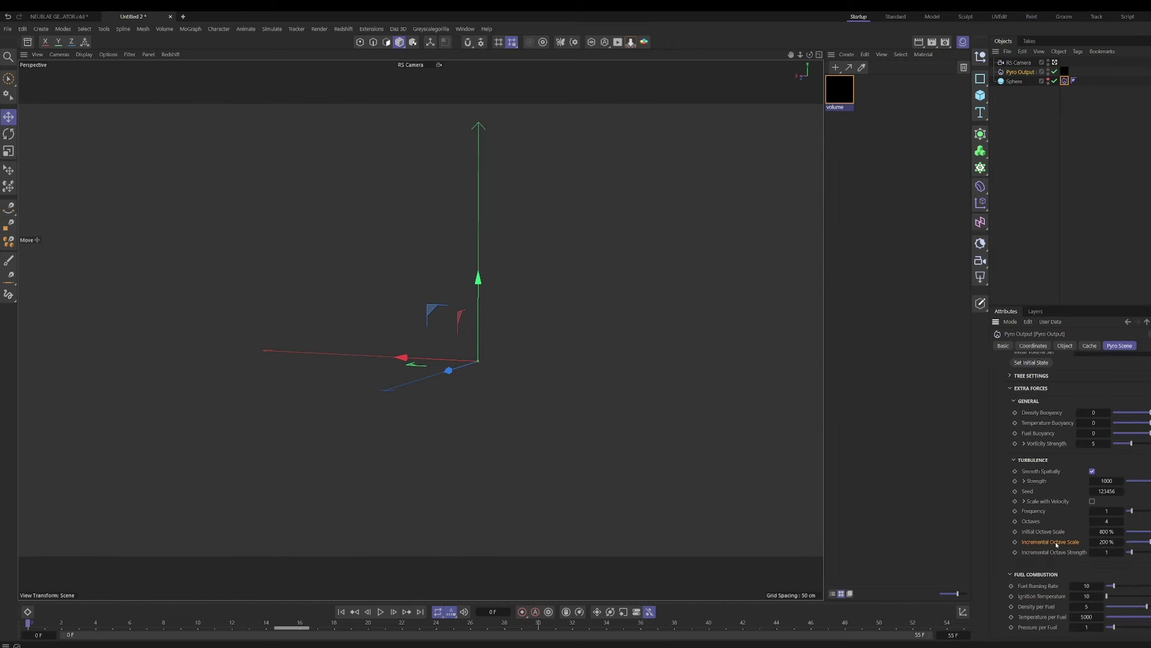
left_click(1103, 531)
left_click(1101, 446)
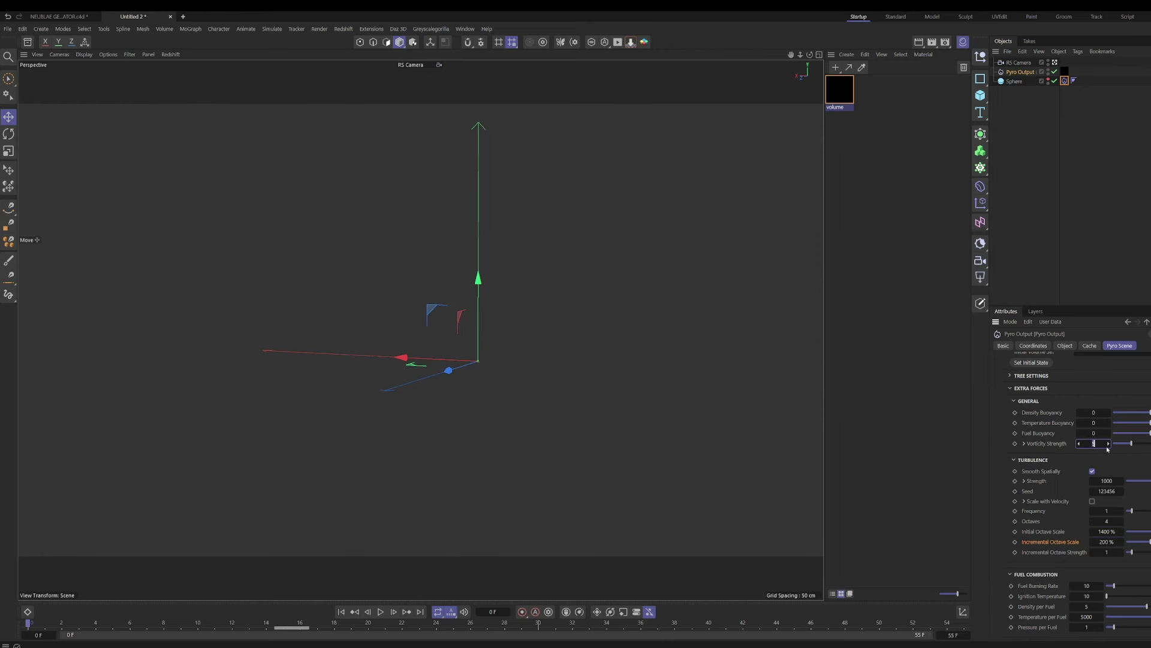
left_click(1024, 443)
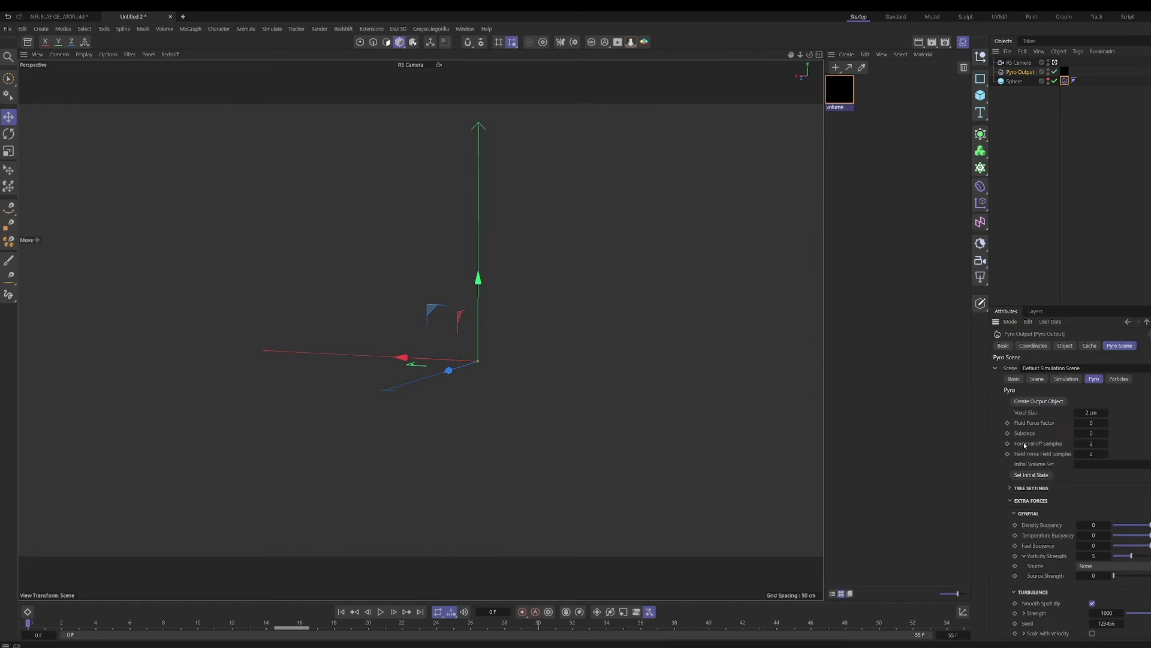
left_click(1024, 557)
left_click(1094, 556)
type("1")
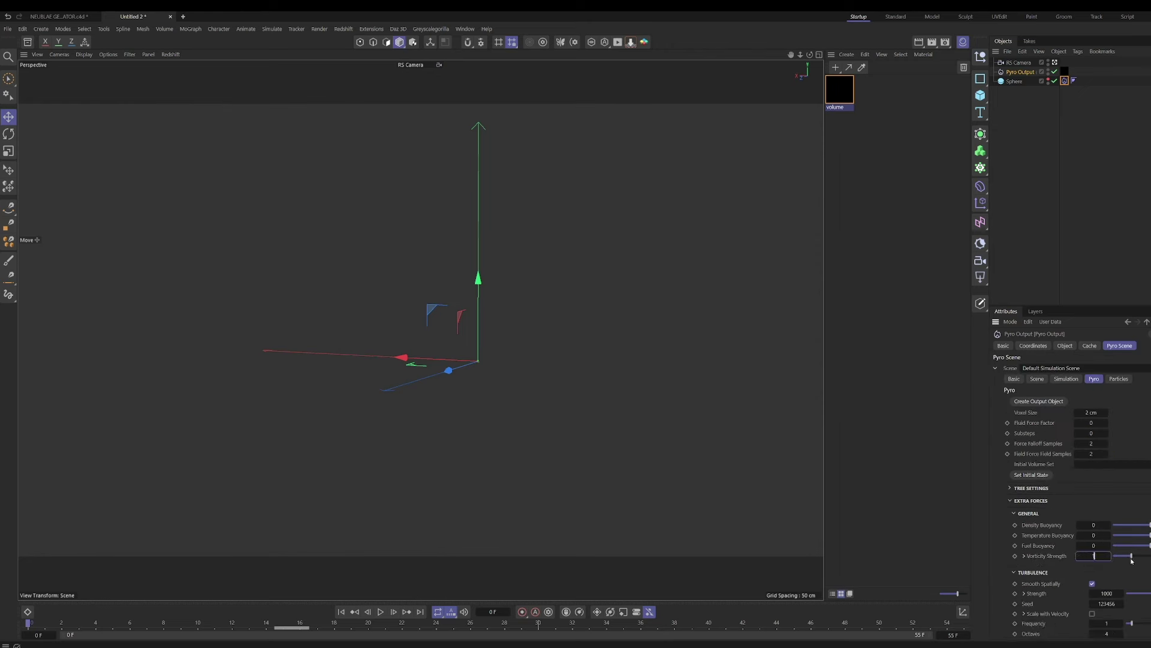
type("1")
key("Return")
Run the simulation to frame 46 and examine the fine detail of the smoke up close.
left_click(380, 611)
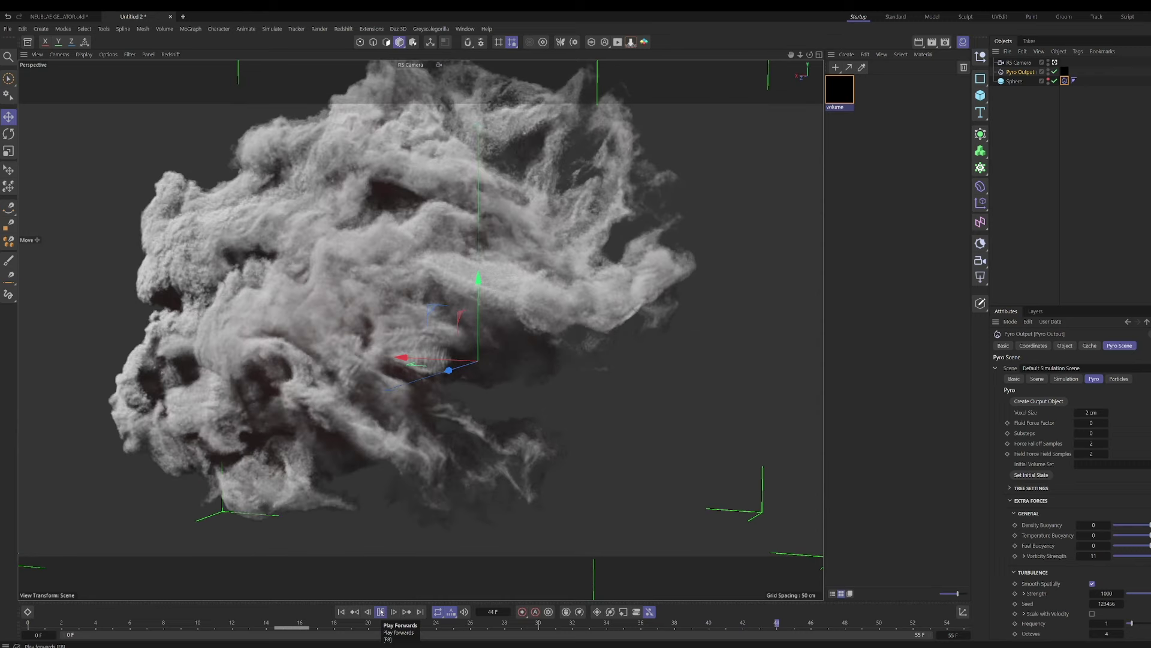
left_click(381, 612)
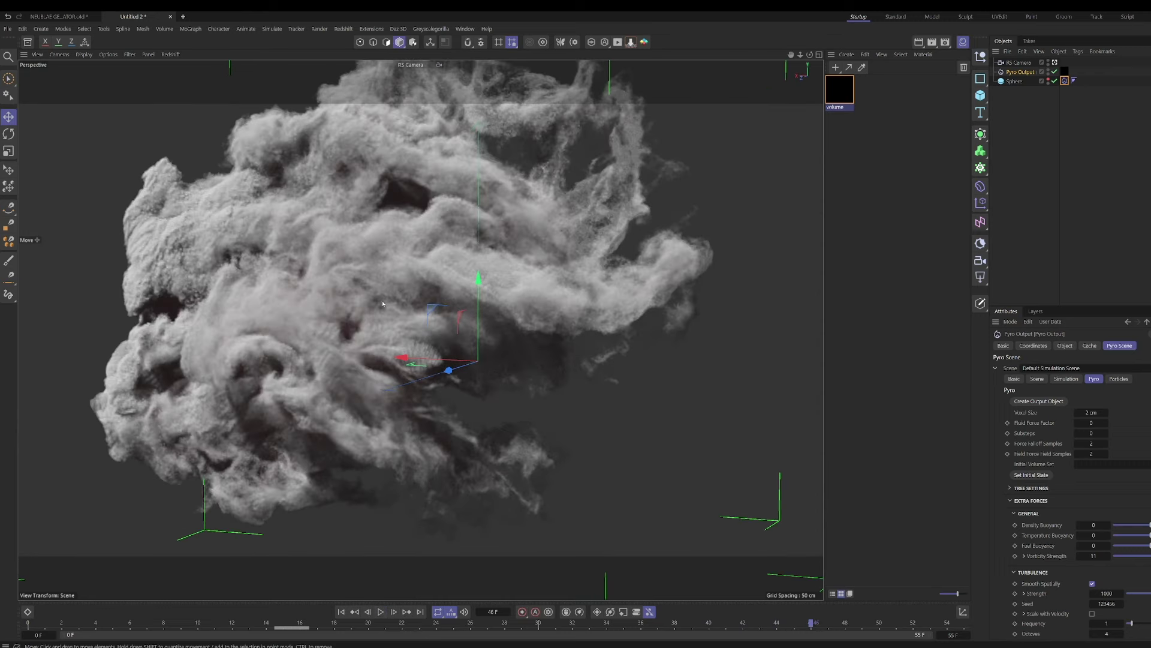
middle_click_drag(367, 304, 371, 319, "alt")
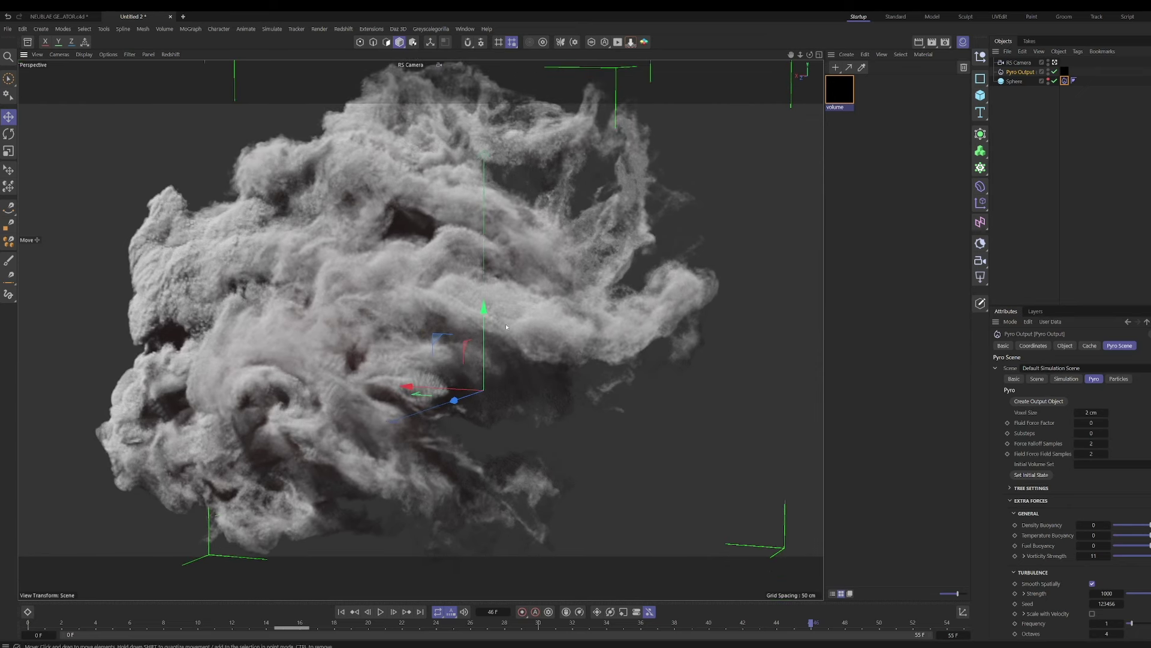
scroll(599, 269, "up", 5)
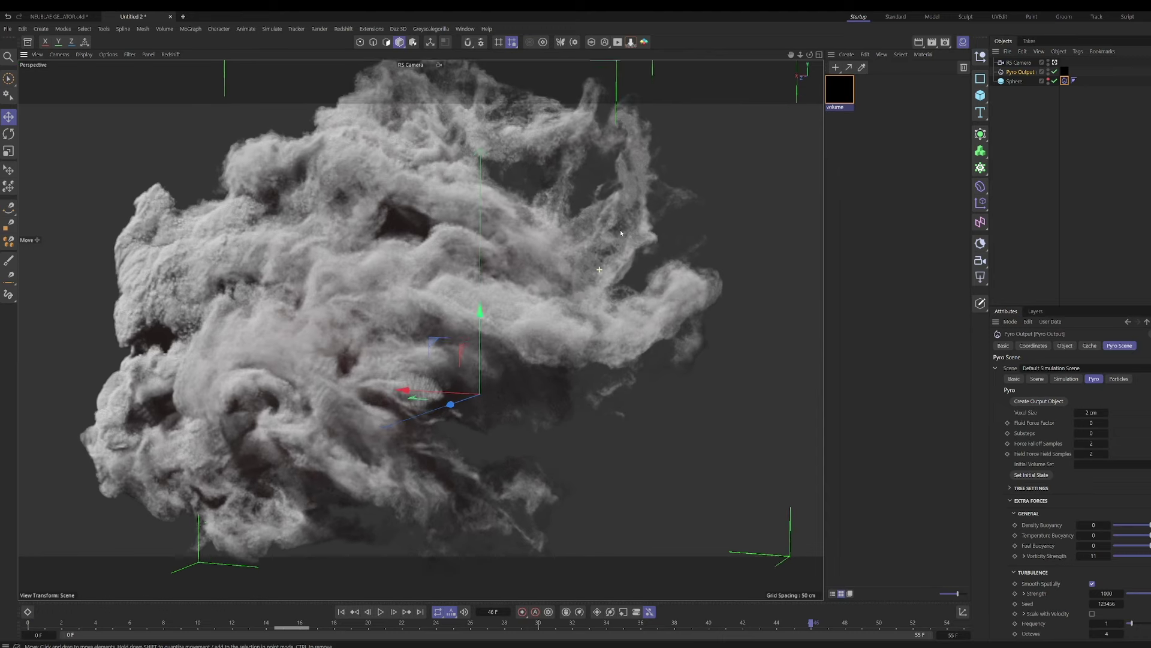
scroll(599, 270, "up", 4)
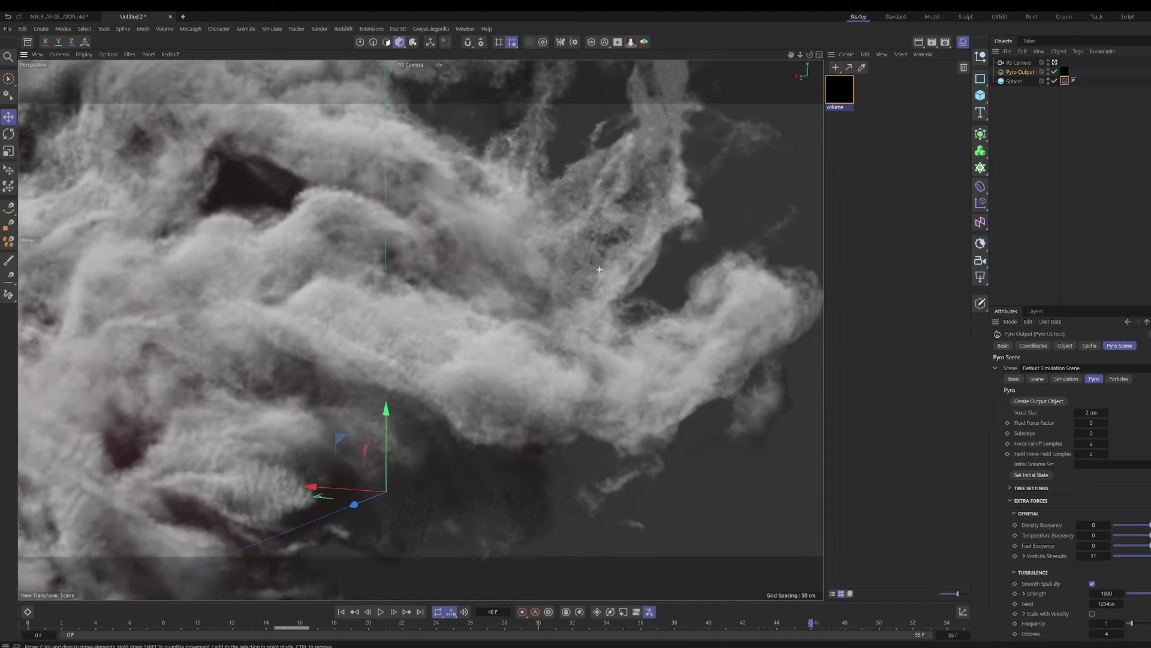
scroll(500, 312, "up", 2)
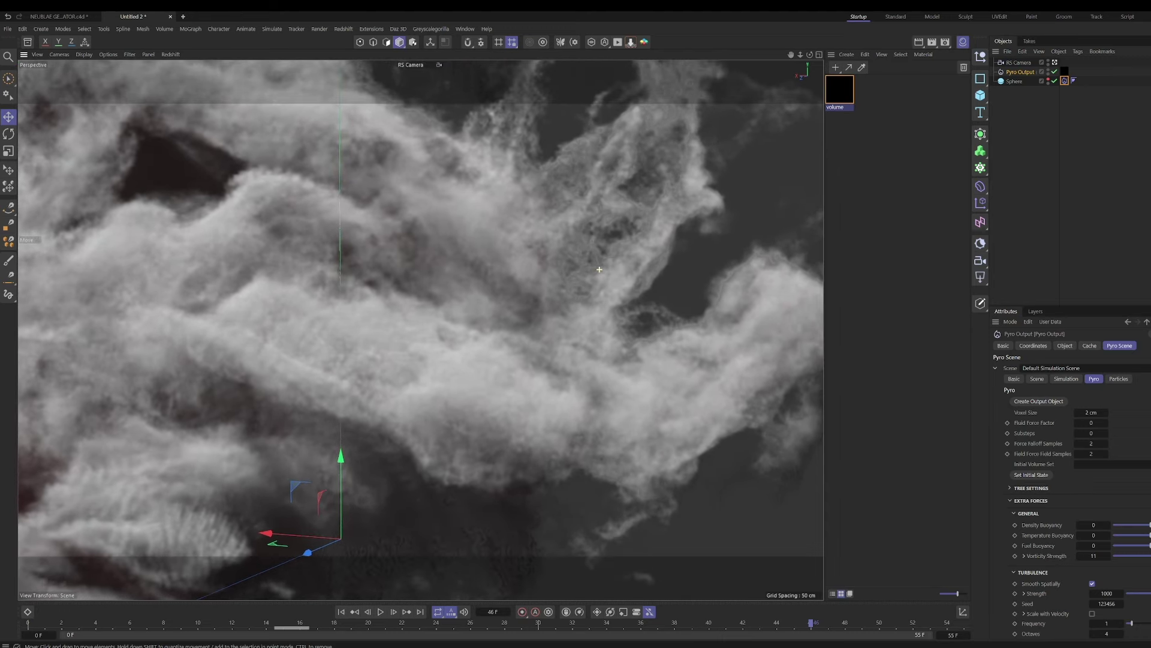
scroll(532, 312, "down", 6)
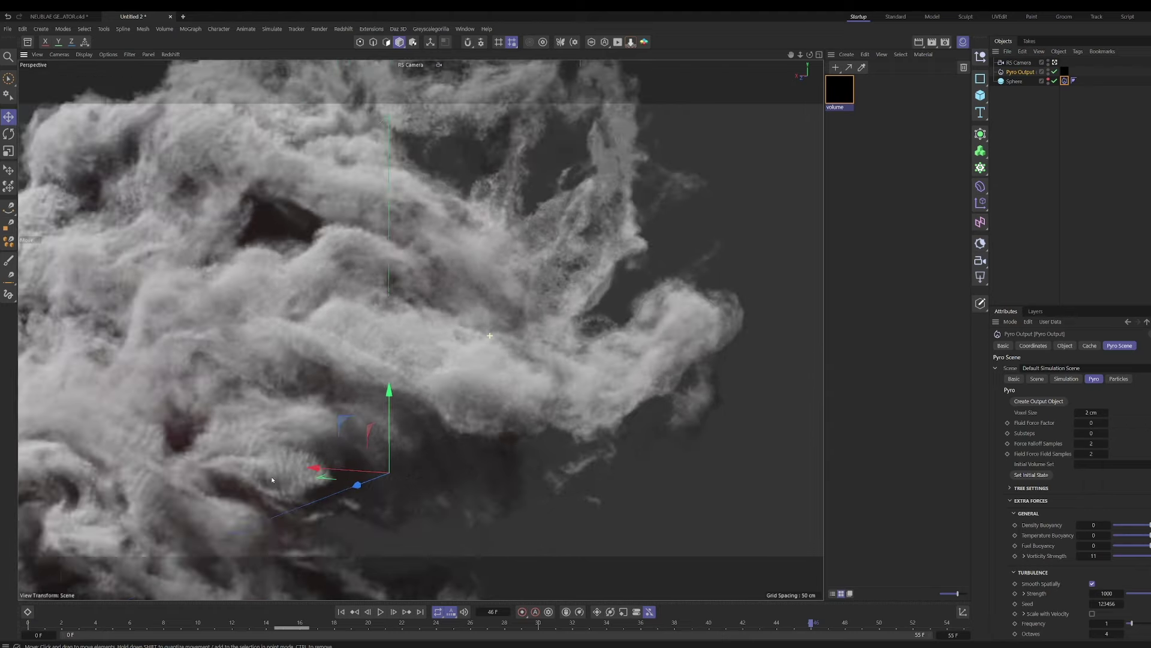
scroll(179, 549, "down", 4)
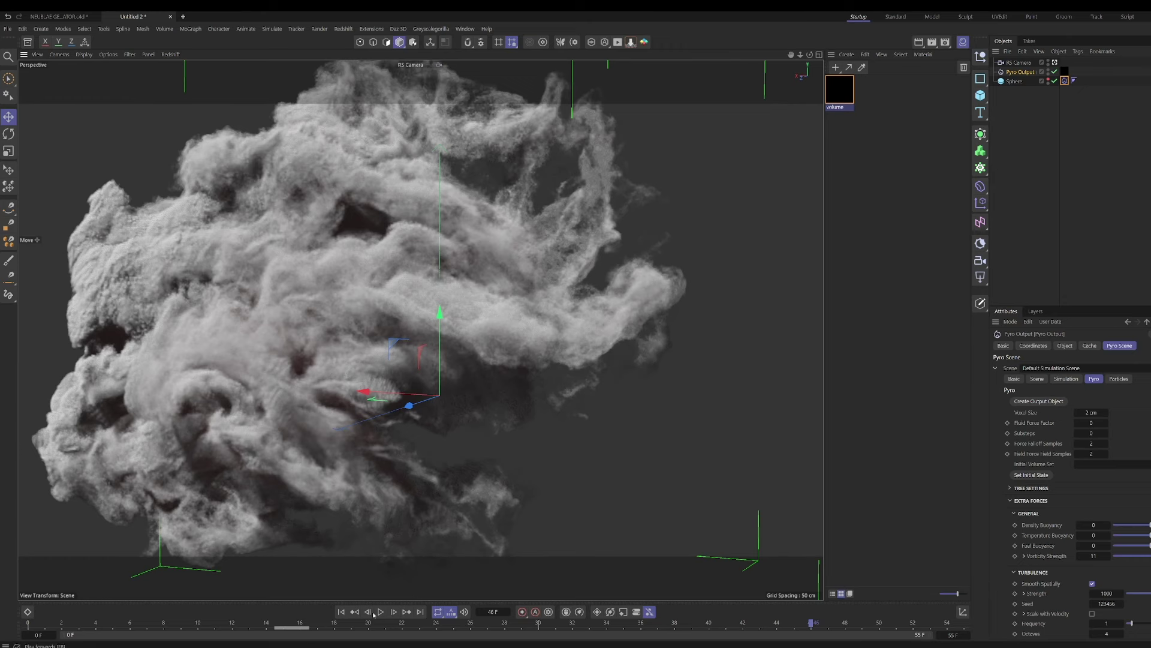
Return the animation to frame 0 and set the pyro's Density Smooth Factor to 60 %.
left_click(340, 611)
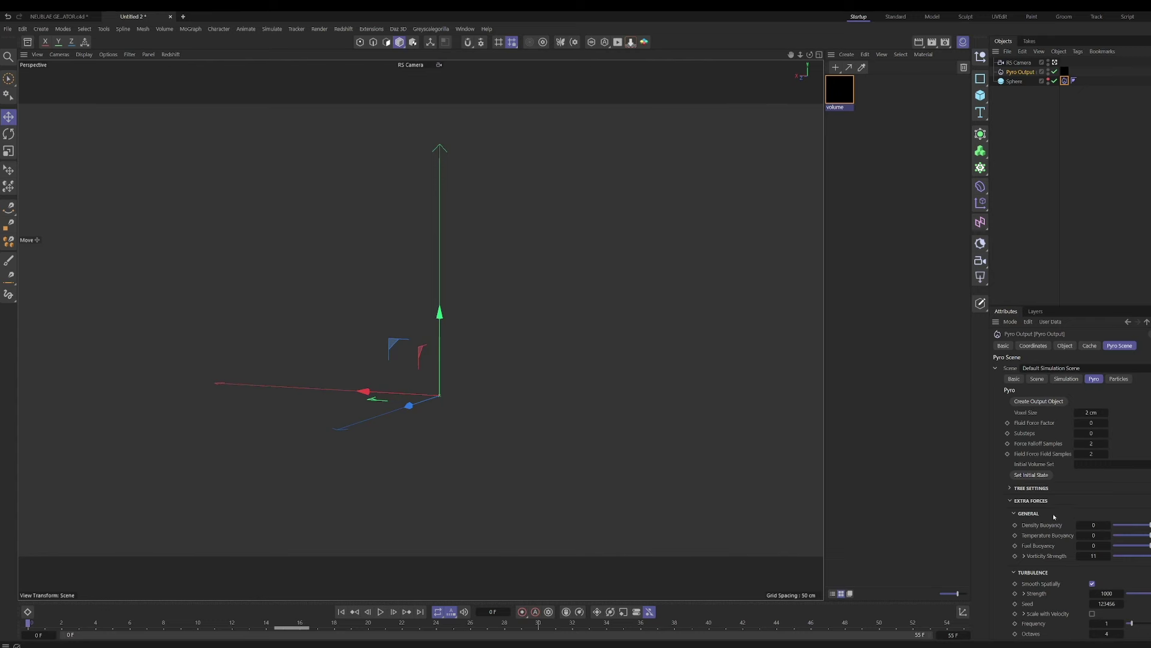
scroll(1054, 516, "down", 5)
scroll(1060, 489, "down", 2)
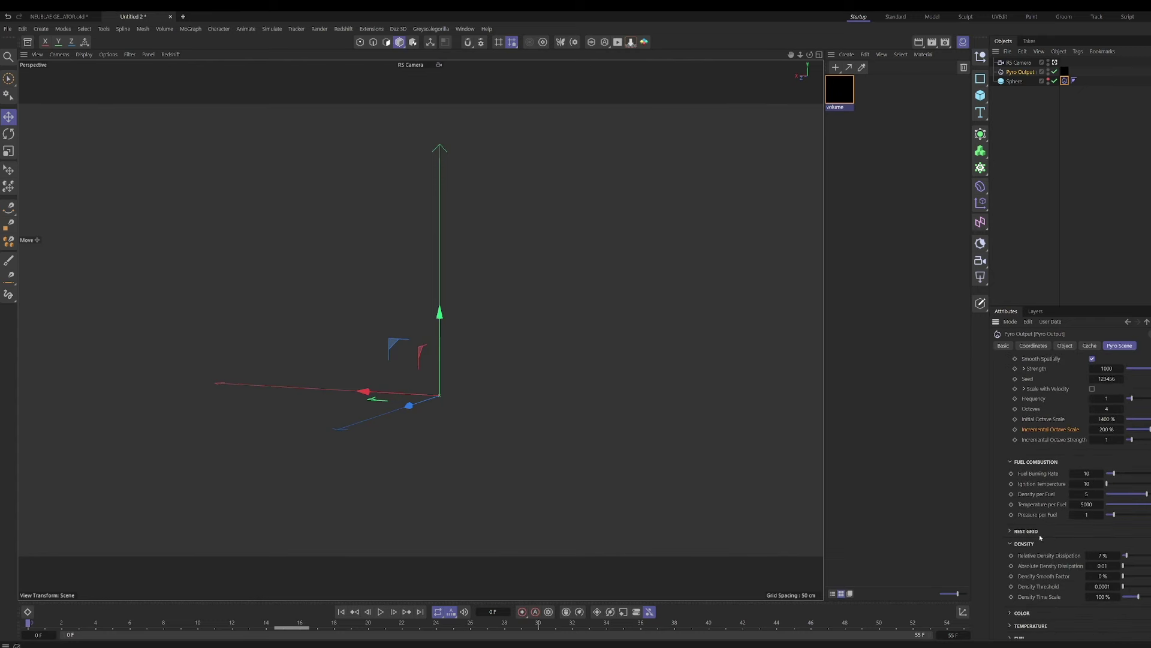
scroll(1035, 472, "up", 7)
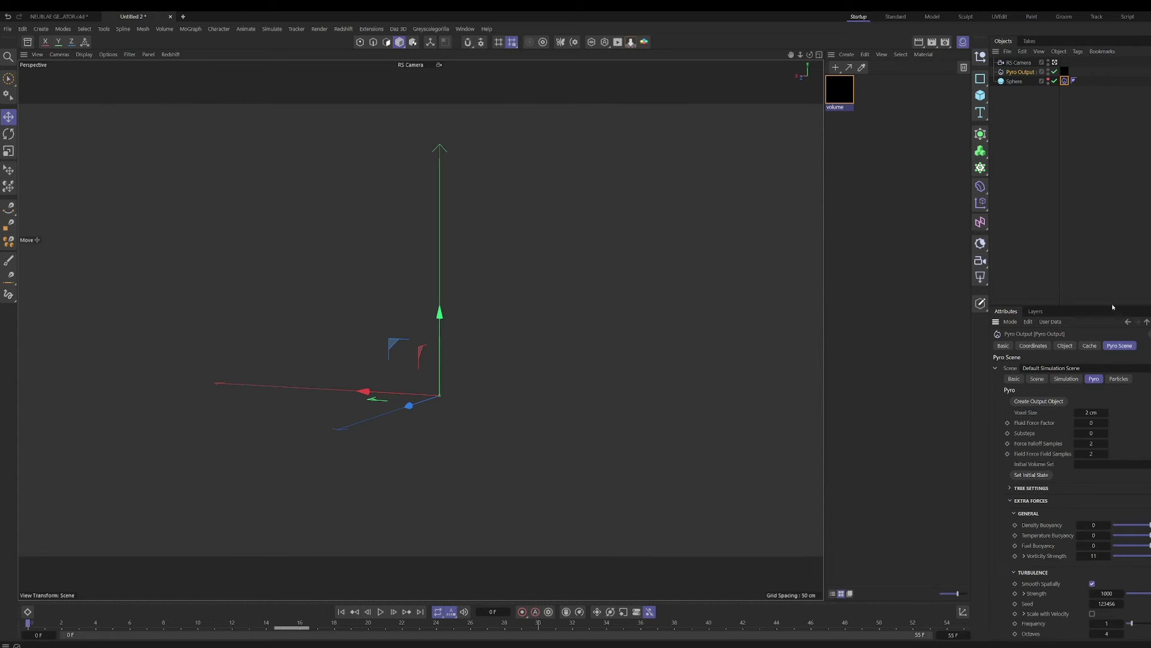
scroll(1036, 522, "down", 10)
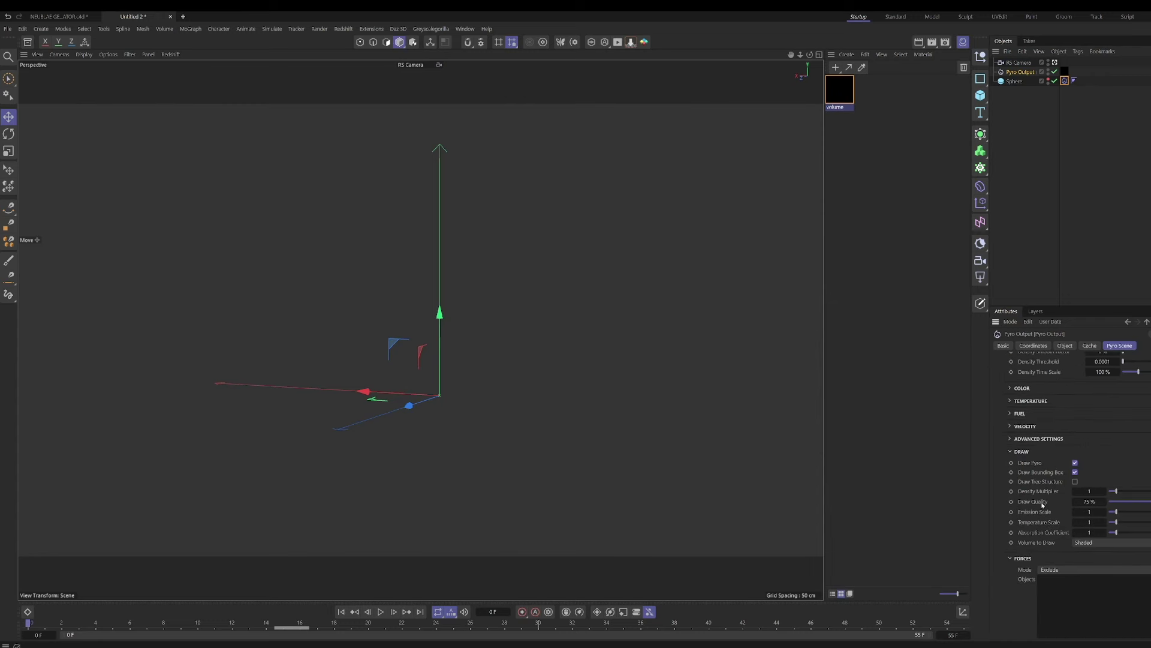
scroll(1043, 443, "up", 2)
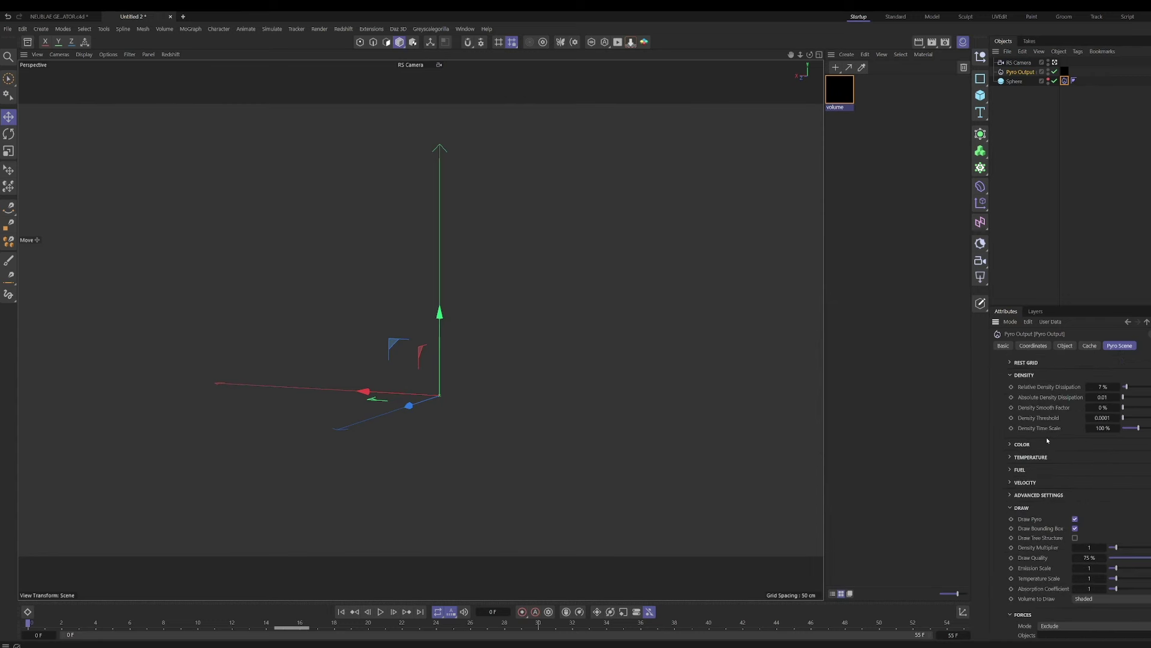
left_click(1108, 409)
type("60")
key("Return")
Run the smoothed simulation up to frame 49 and inspect the smoke.
left_click(382, 611)
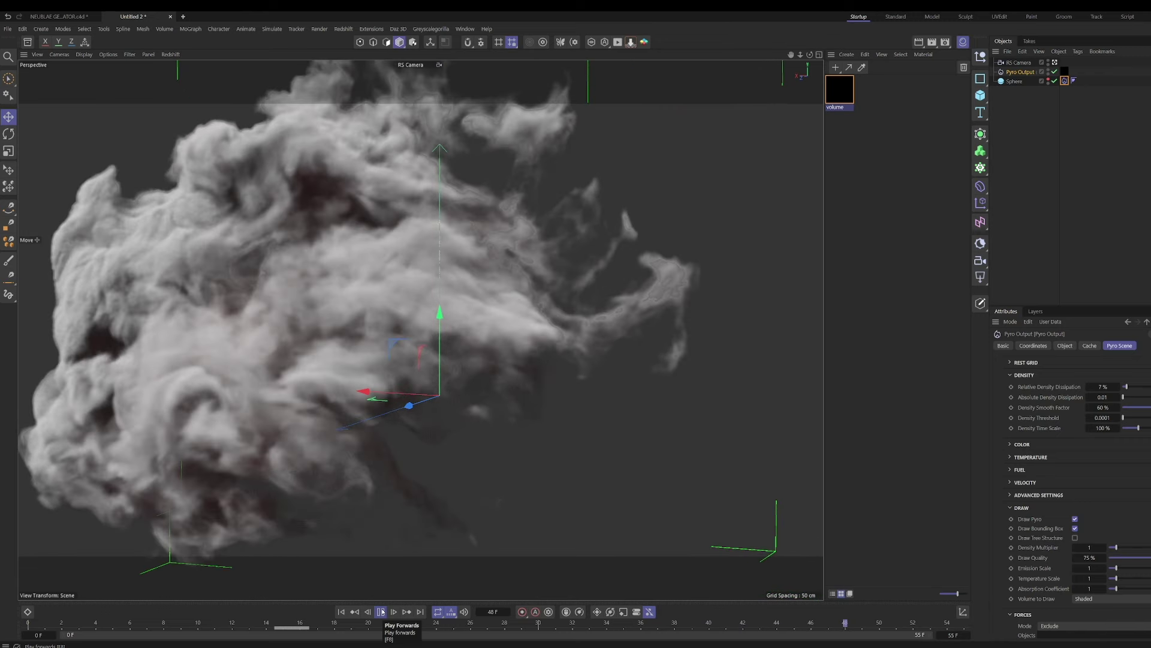
left_click(381, 611)
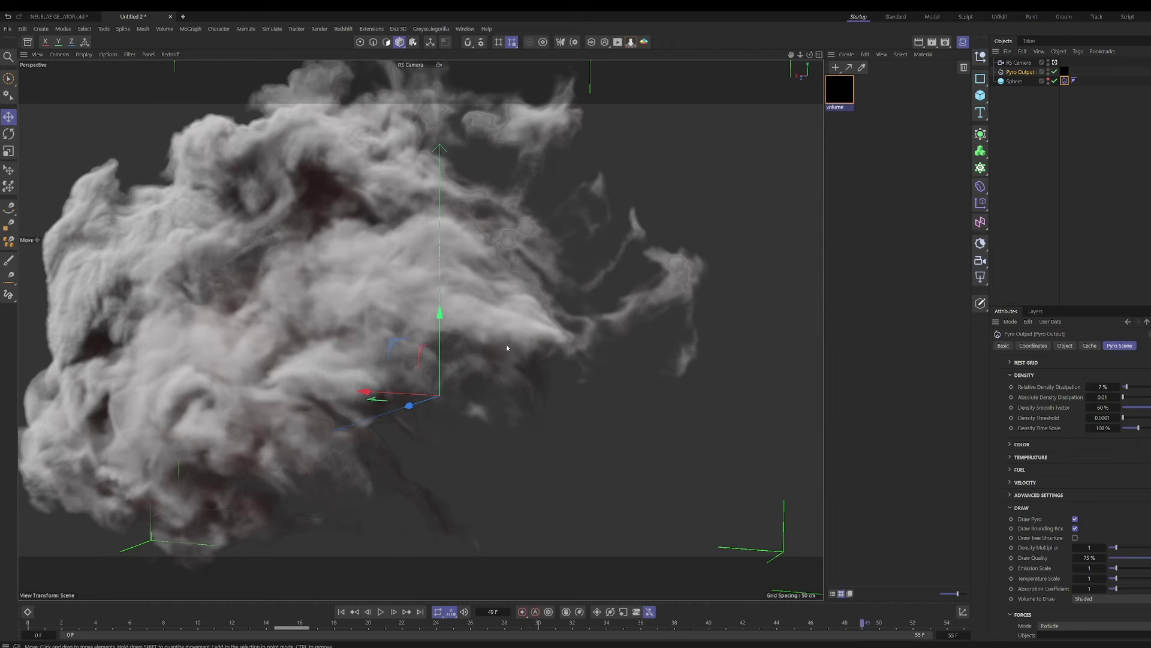
scroll(498, 339, "up", 3)
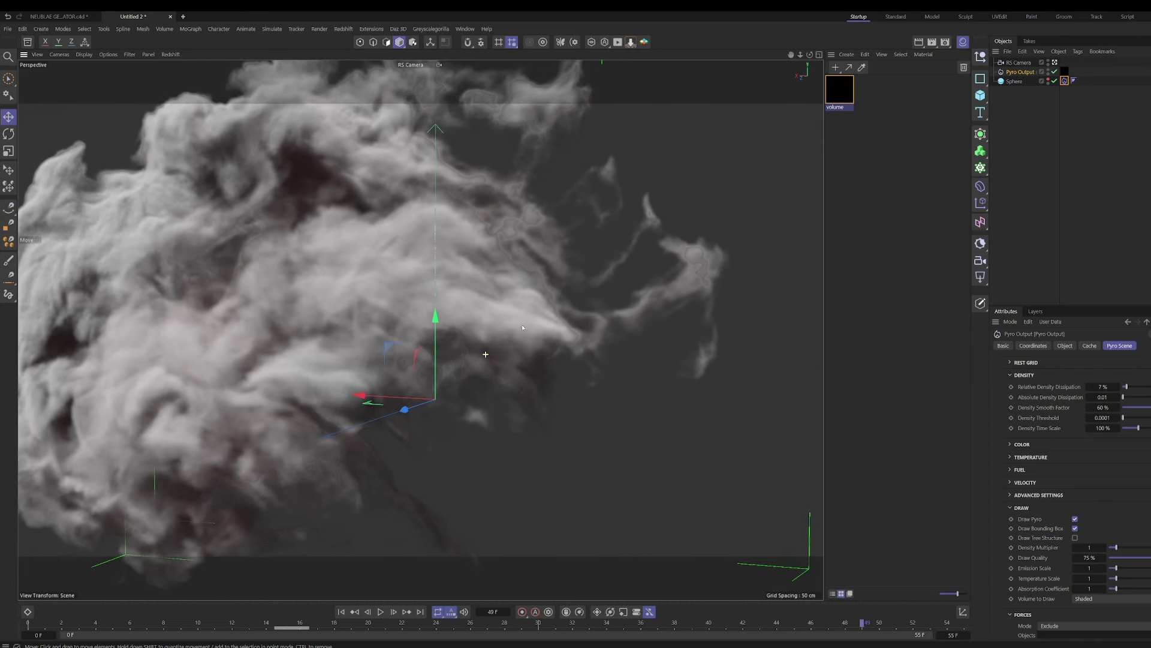
Add a Redshift infinite light and rotate it to change the direction it lights the smoke from.
left_click(983, 279)
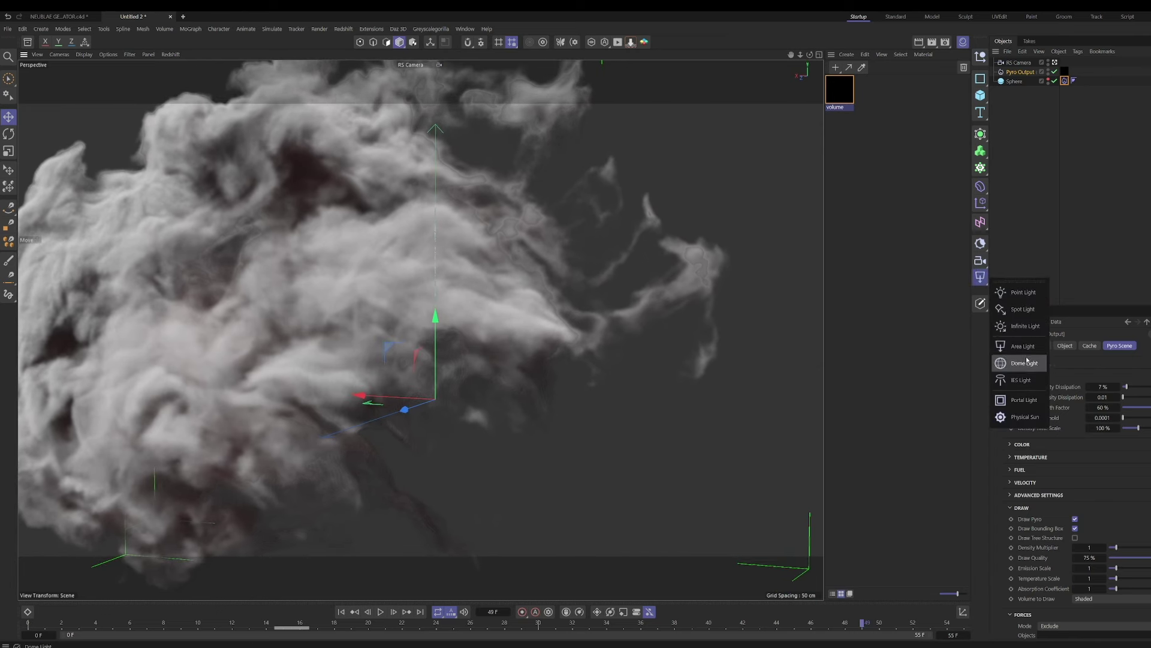
left_click(1024, 327)
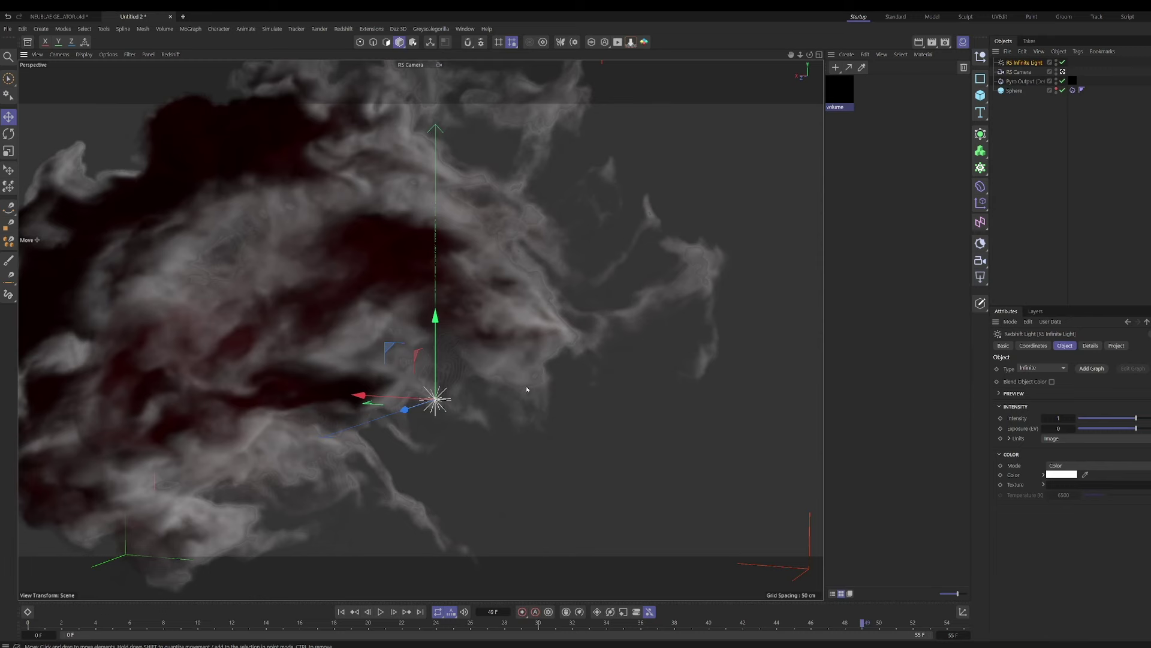
key("r")
mouse_move(438, 397)
left_mouse_down()
mouse_move(374, 382)
mouse_move(361, 355)
mouse_move(379, 415)
left_mouse_up()
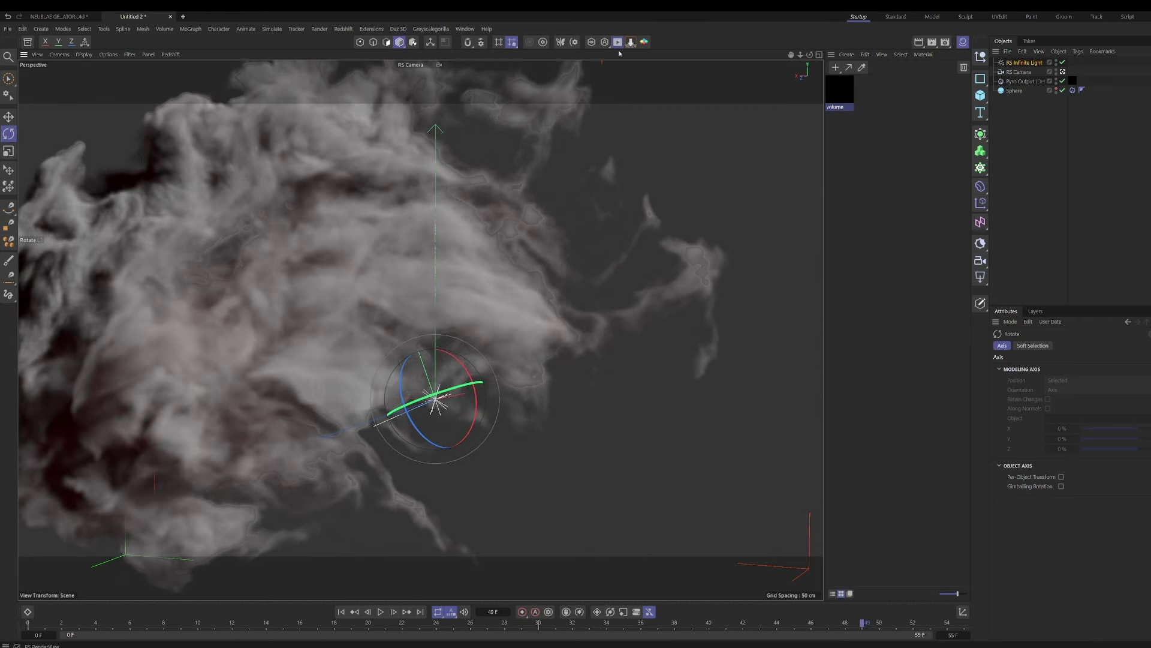
Dock the Redshift RenderView beside the viewport and set the Standard Volume's emission scale to 4.
left_click_drag(710, 39, 168, 201)
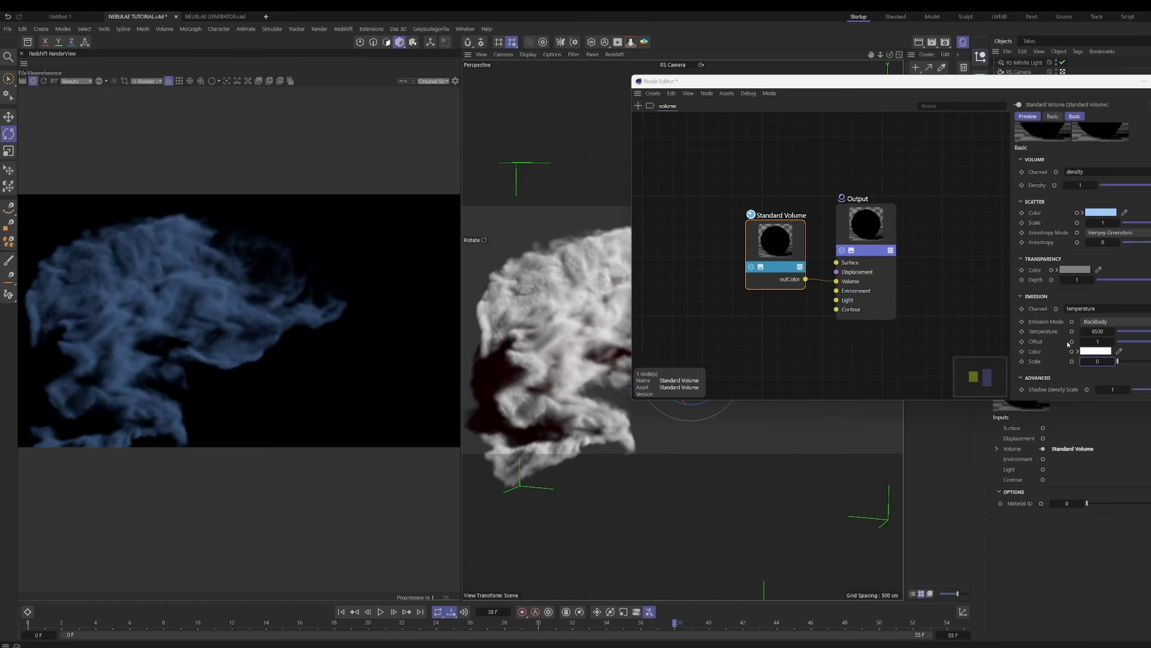
left_click(1098, 362)
type("4")
key("Return")
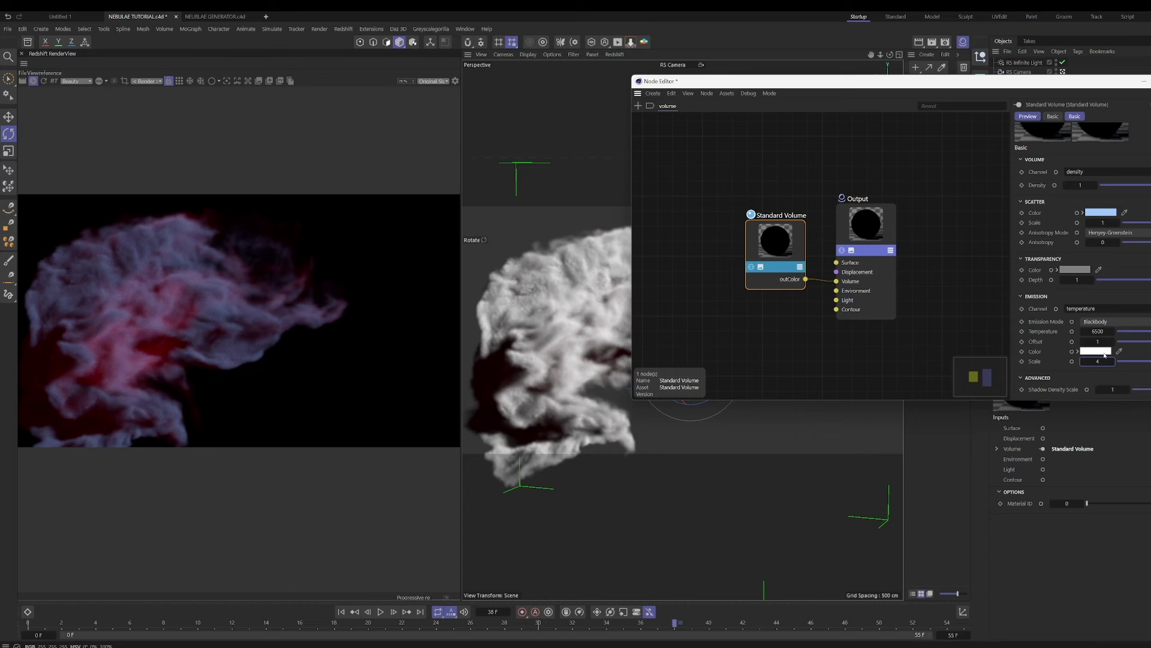
Switch the Standard Volume's emission mode to Color and lower the emission scale to 0.029.
left_click(1105, 322)
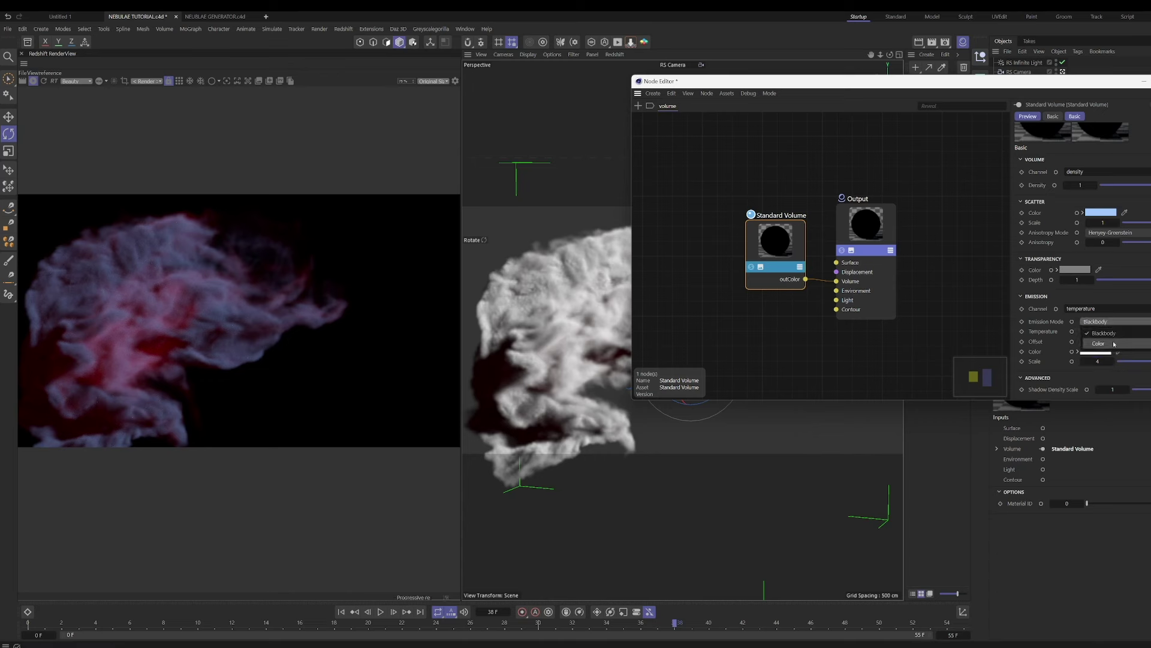
left_click(1097, 331)
left_click(1126, 360)
left_click_drag(1127, 360, 1119, 360)
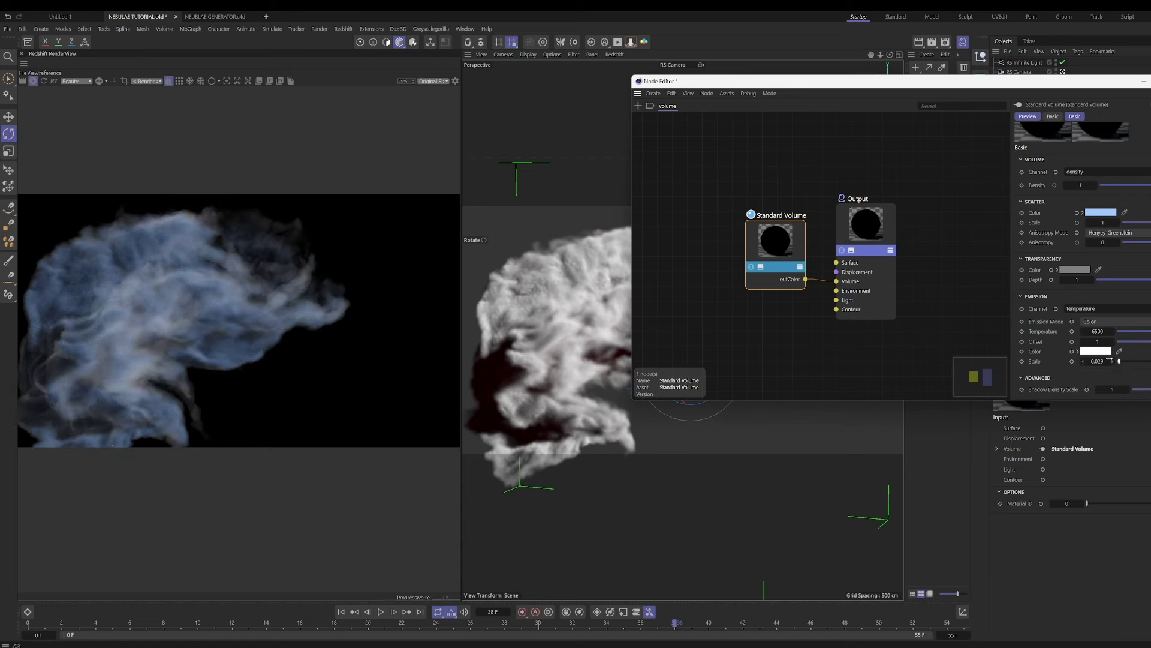
Give the Standard Volume a pink emission color and raise its emission temperature to 7044.
left_click(1097, 352)
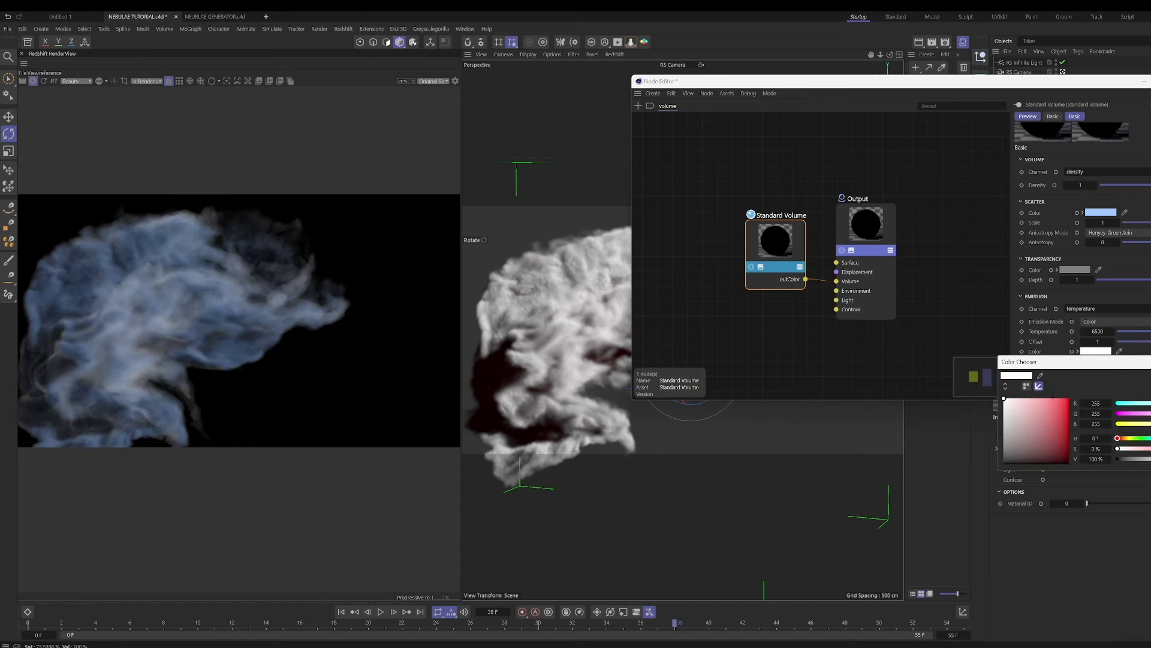
left_click(1053, 396)
left_click(1147, 438)
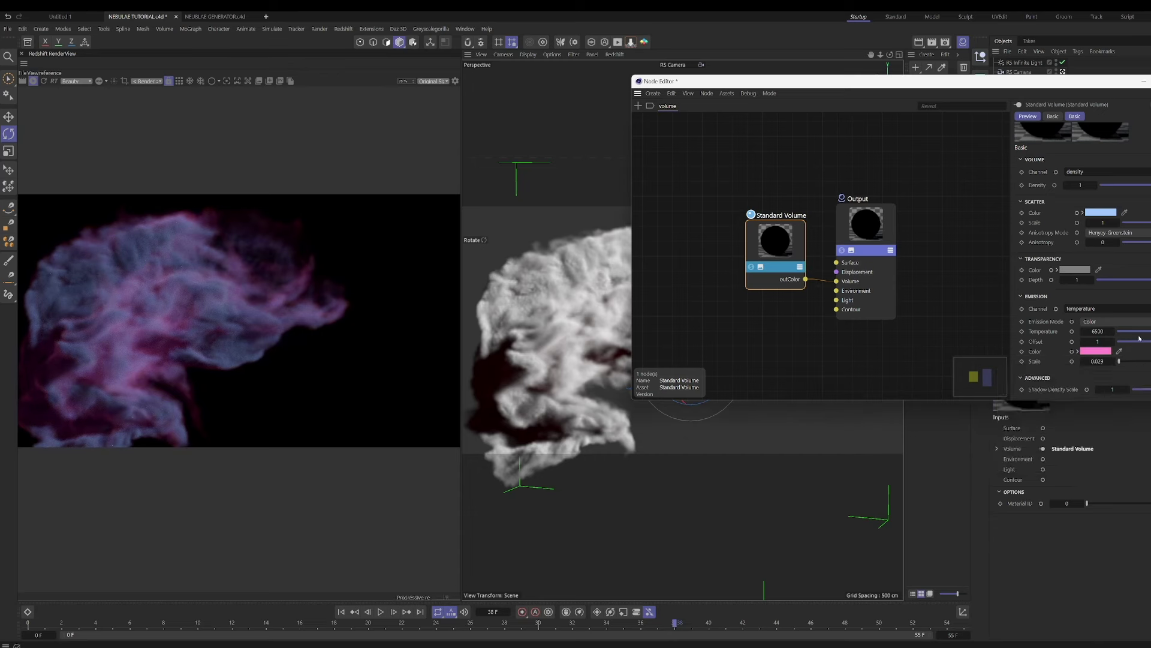
left_click_drag(1120, 331, 1127, 331)
Try different transparency depths between 0 and 1 on the Standard Volume, ending at 0.387.
left_click(1129, 280)
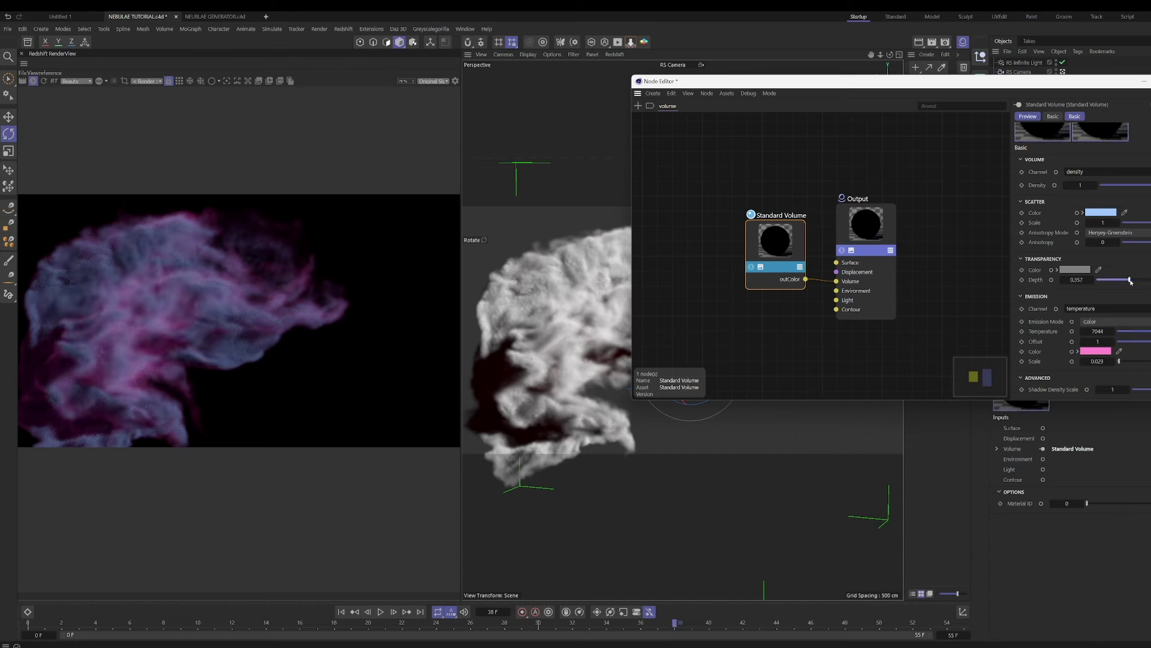
left_click(1145, 280)
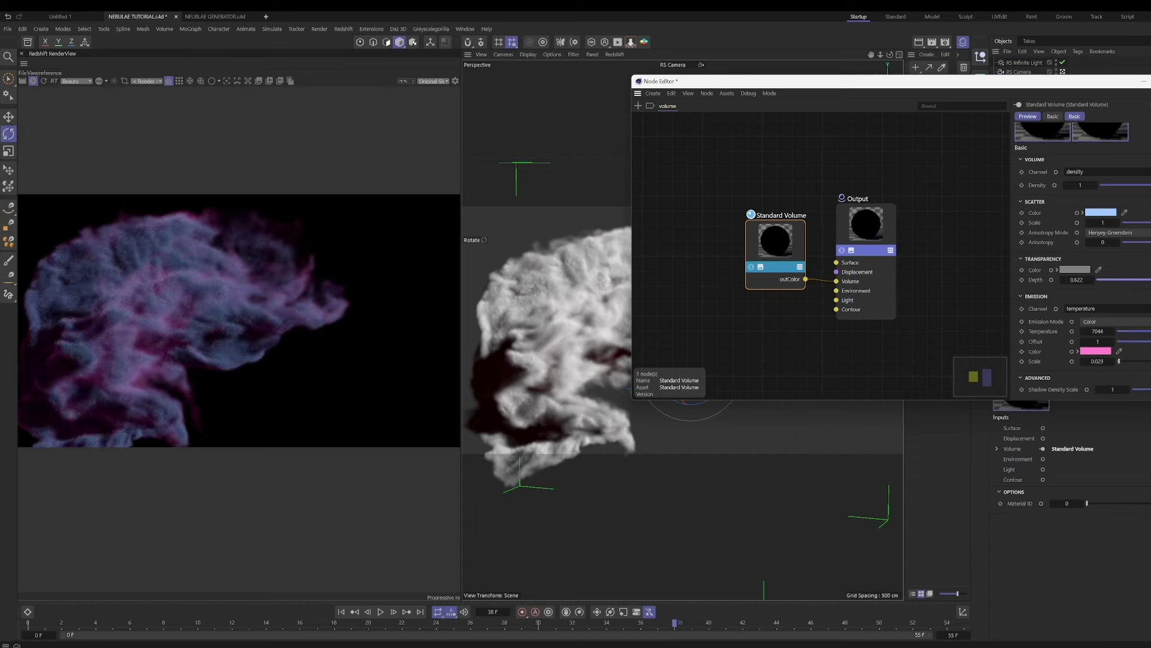
left_click(1111, 279)
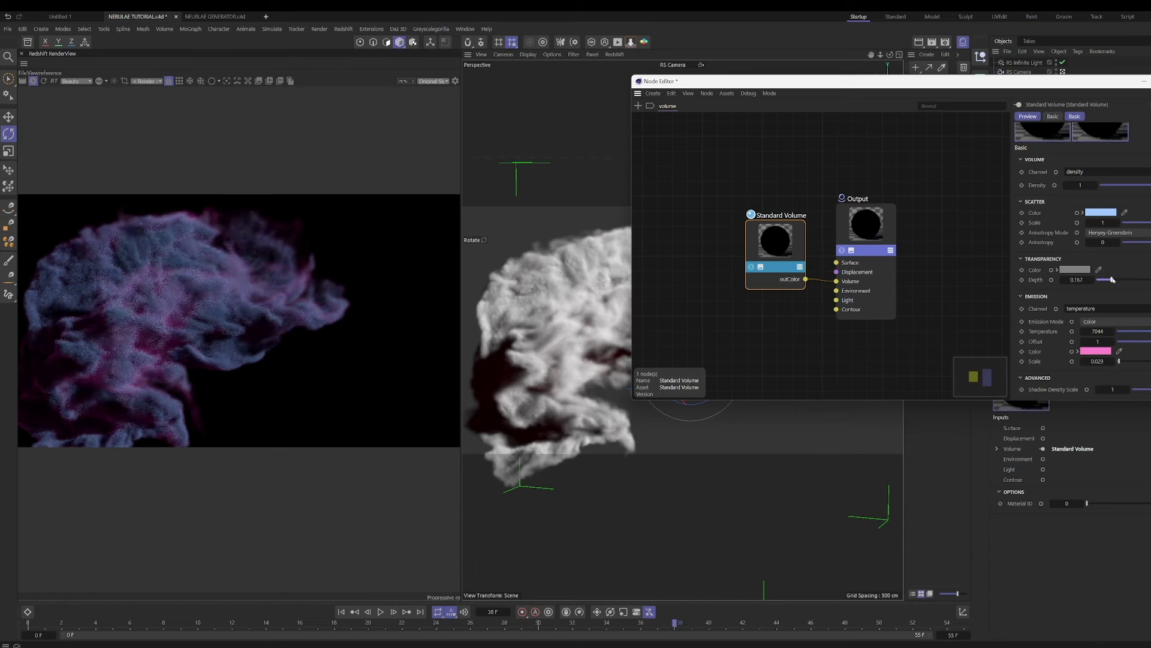
left_click(1148, 279)
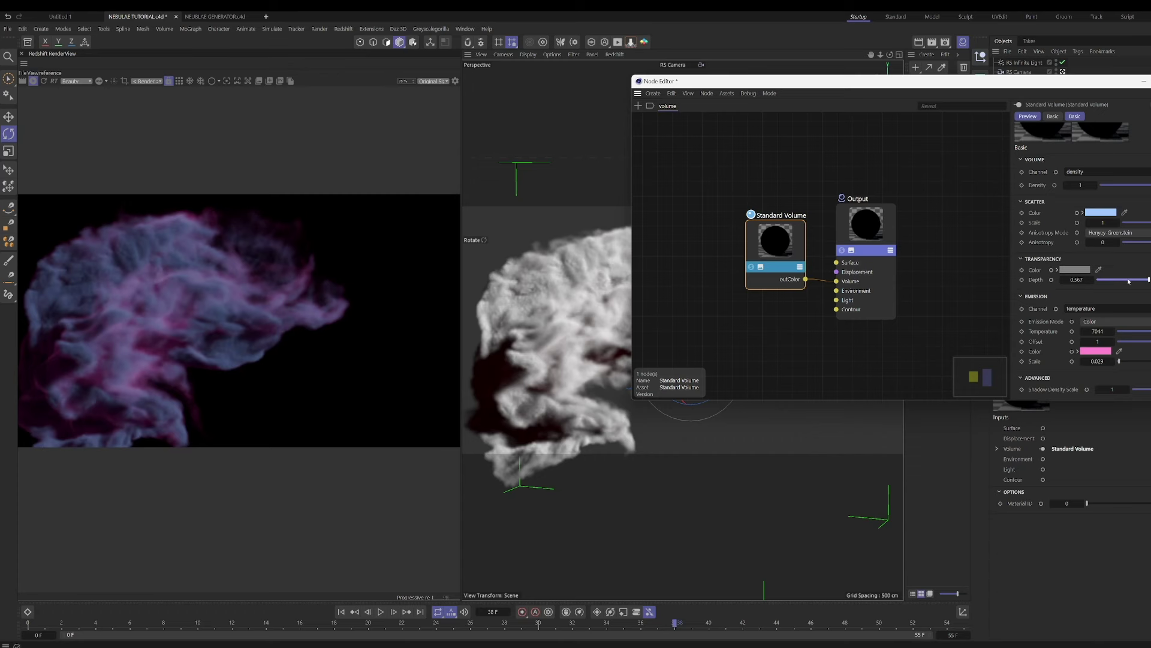
left_click(1115, 280)
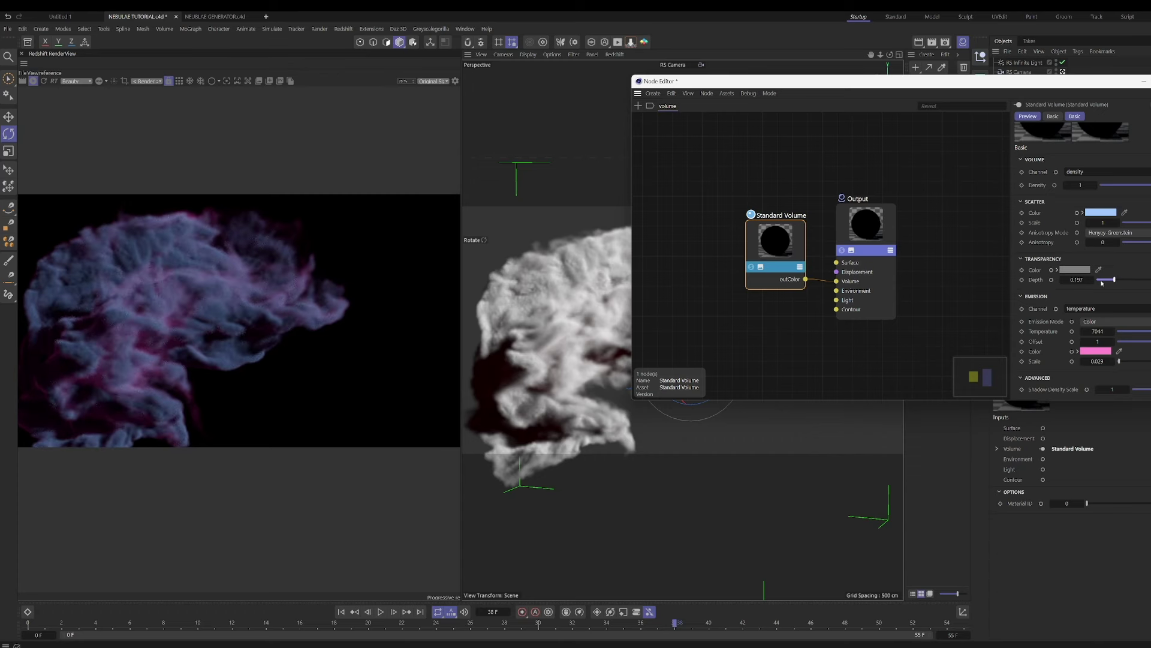
left_click_drag(1102, 282, 1097, 280)
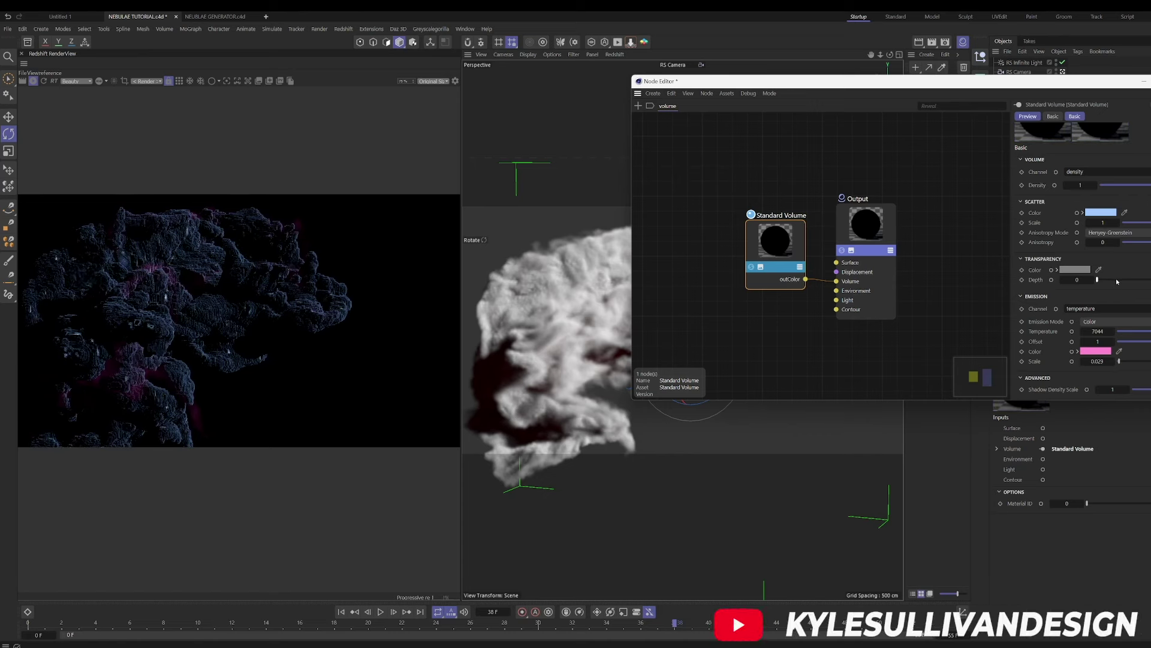
left_click_drag(1097, 280, 1149, 280)
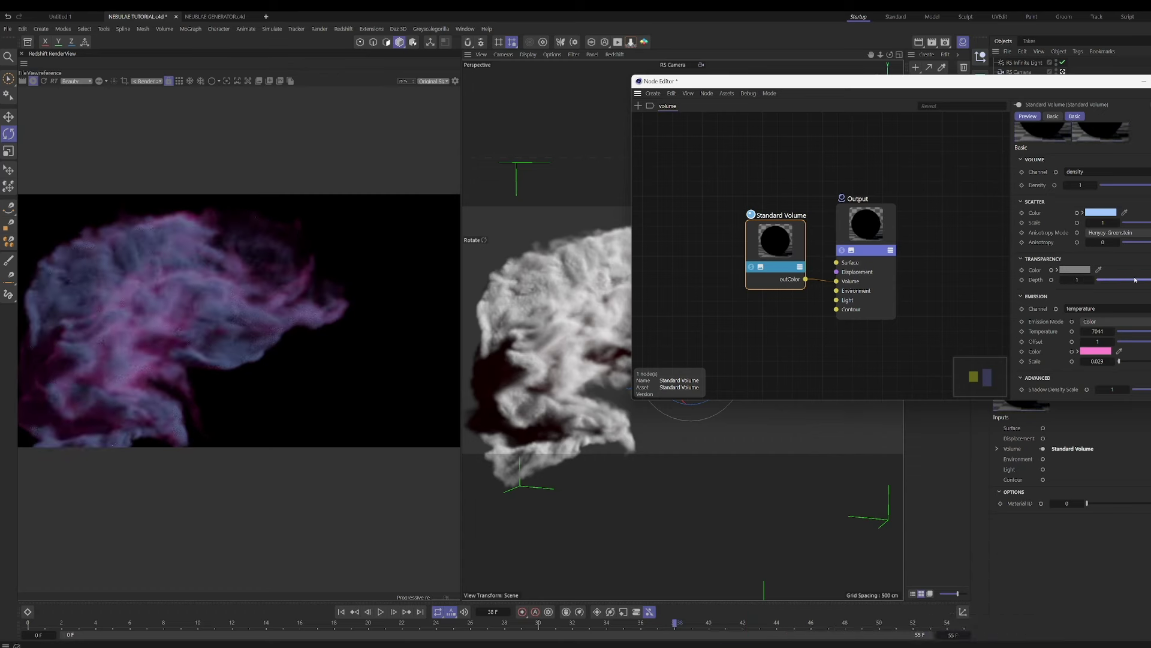
left_click_drag(1135, 280, 1124, 282)
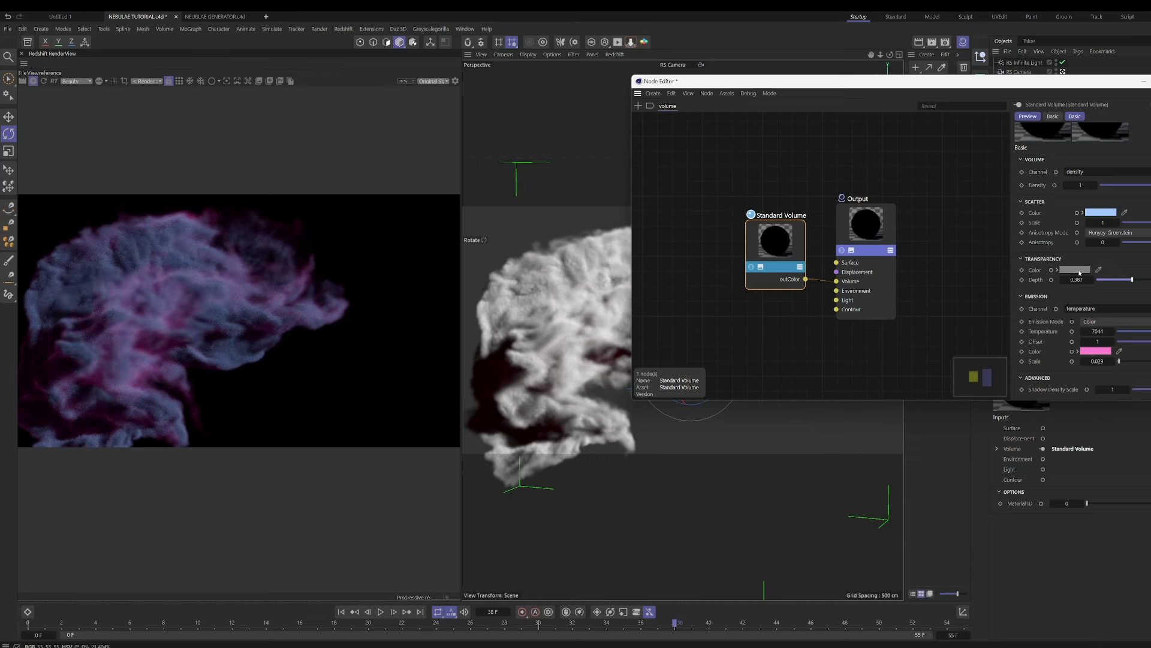
Try lighter and darker neutral greys for the Standard Volume's transparency color, ending at RGB 134.
left_click(1075, 270)
left_click(983, 334)
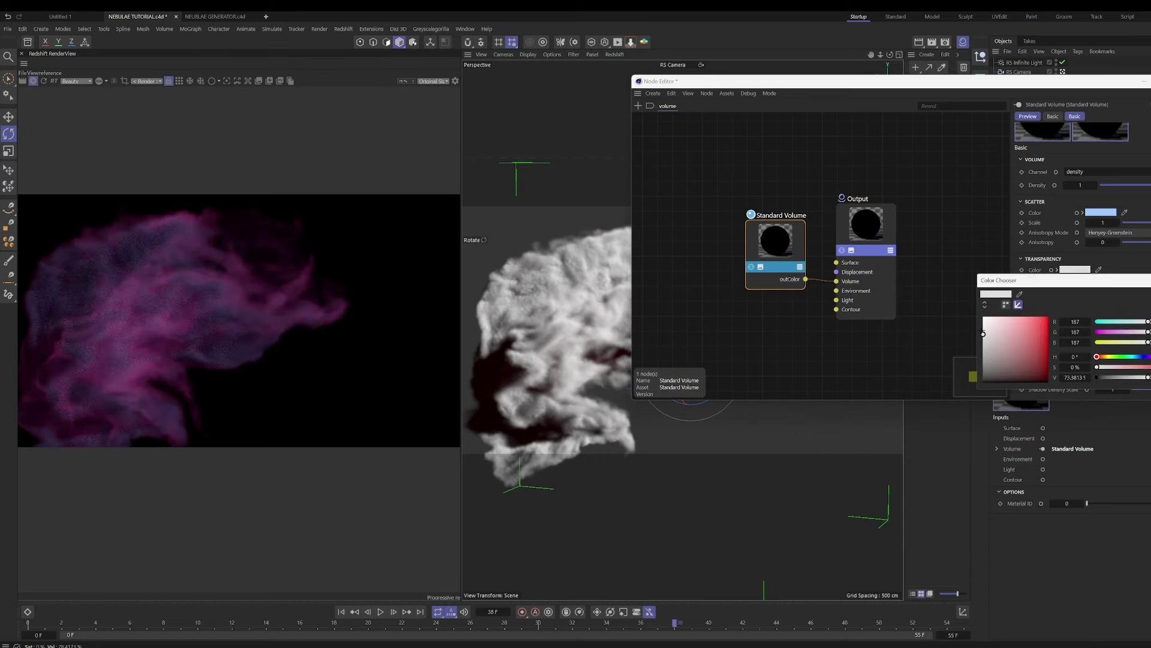
left_click(982, 321)
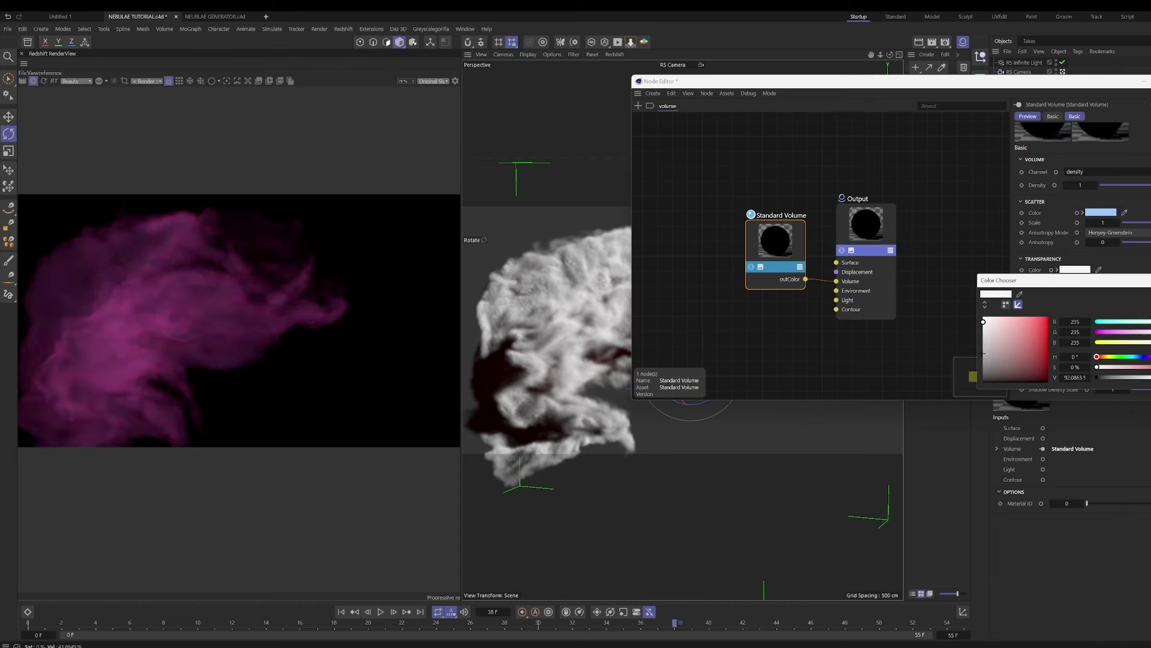
left_click(982, 353)
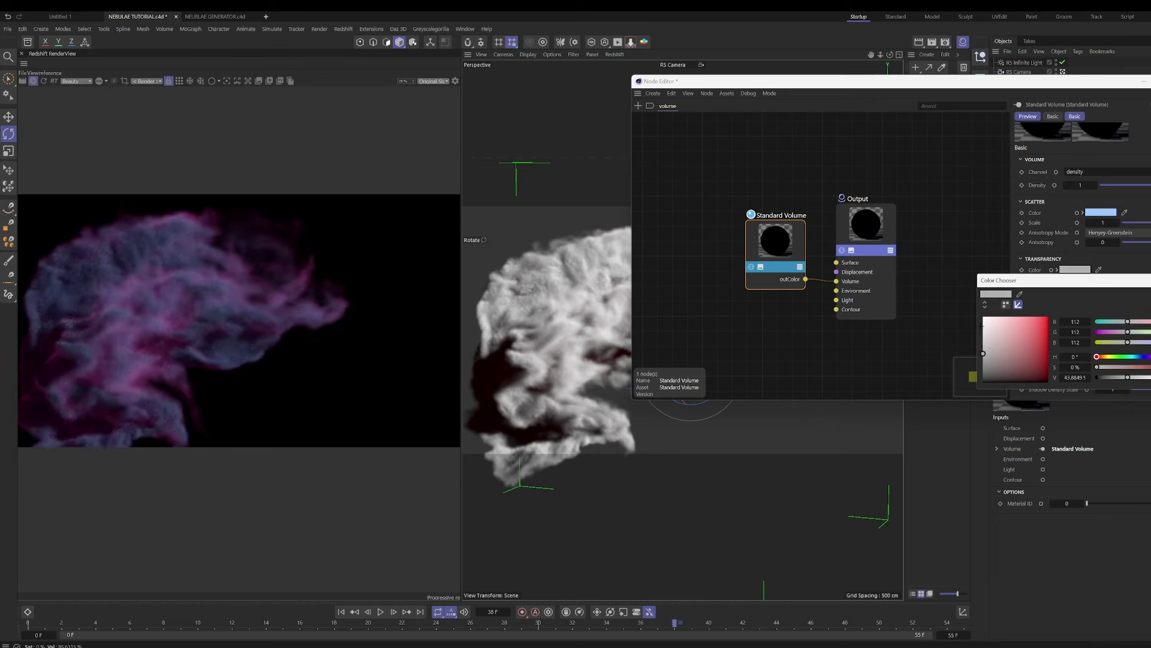
left_click(982, 325)
left_click(984, 347)
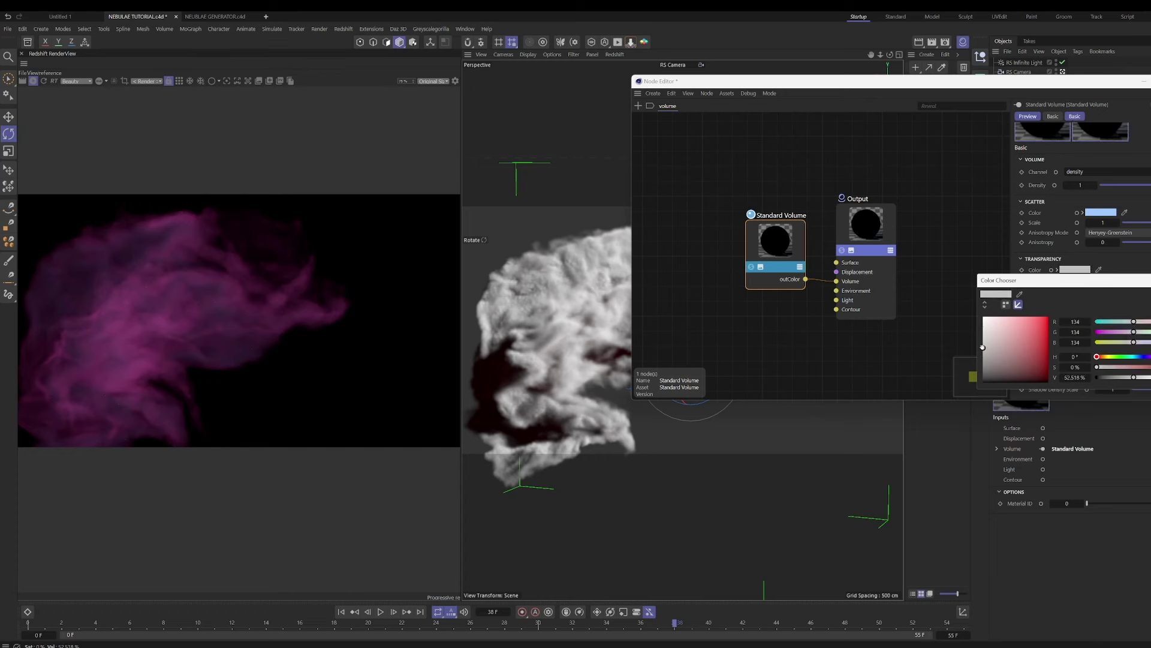
Set the transparency color to a dark teal blue with hue 207°, 100 % saturation and about 32 % value.
left_click(1135, 358)
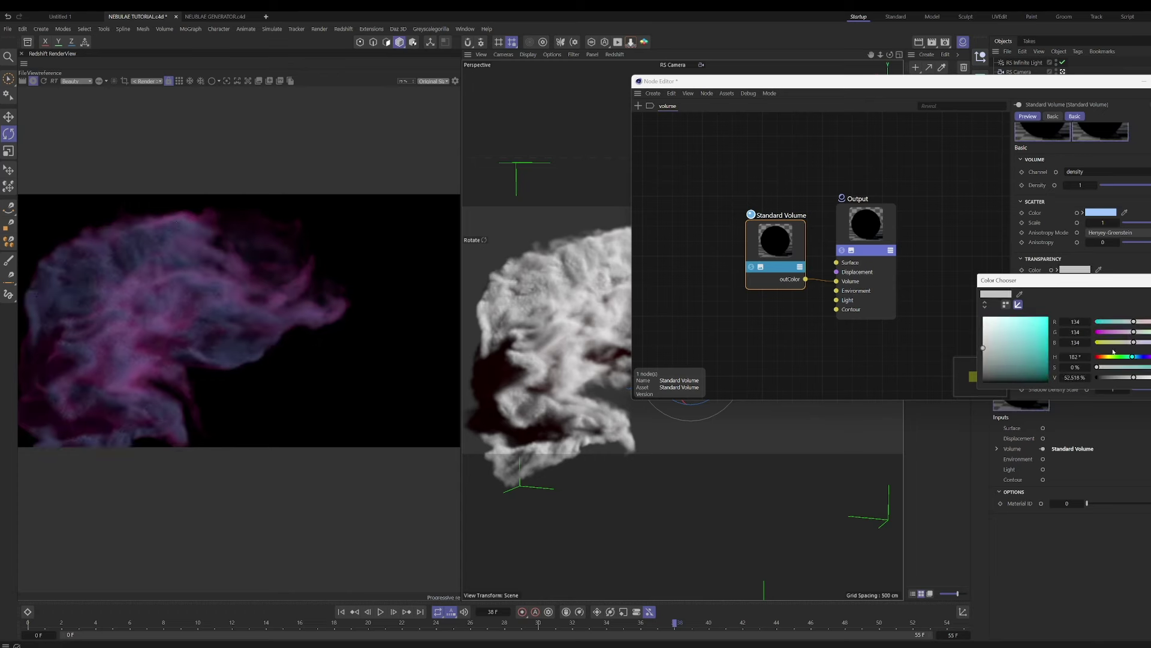
left_click(1011, 326)
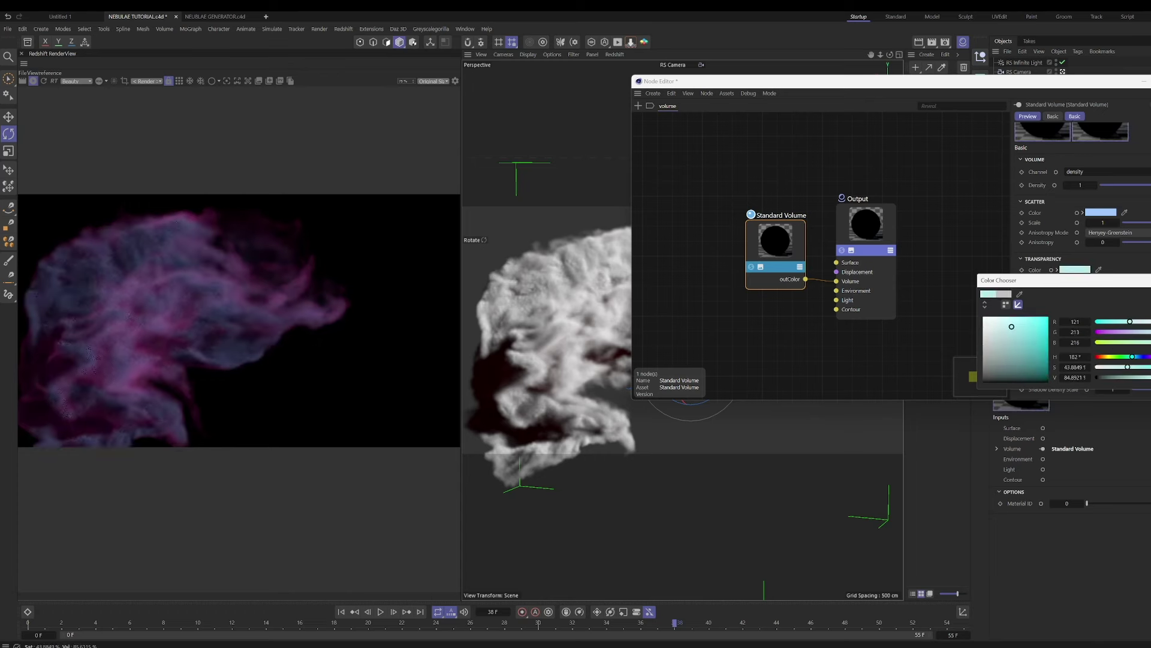
left_click(1026, 329)
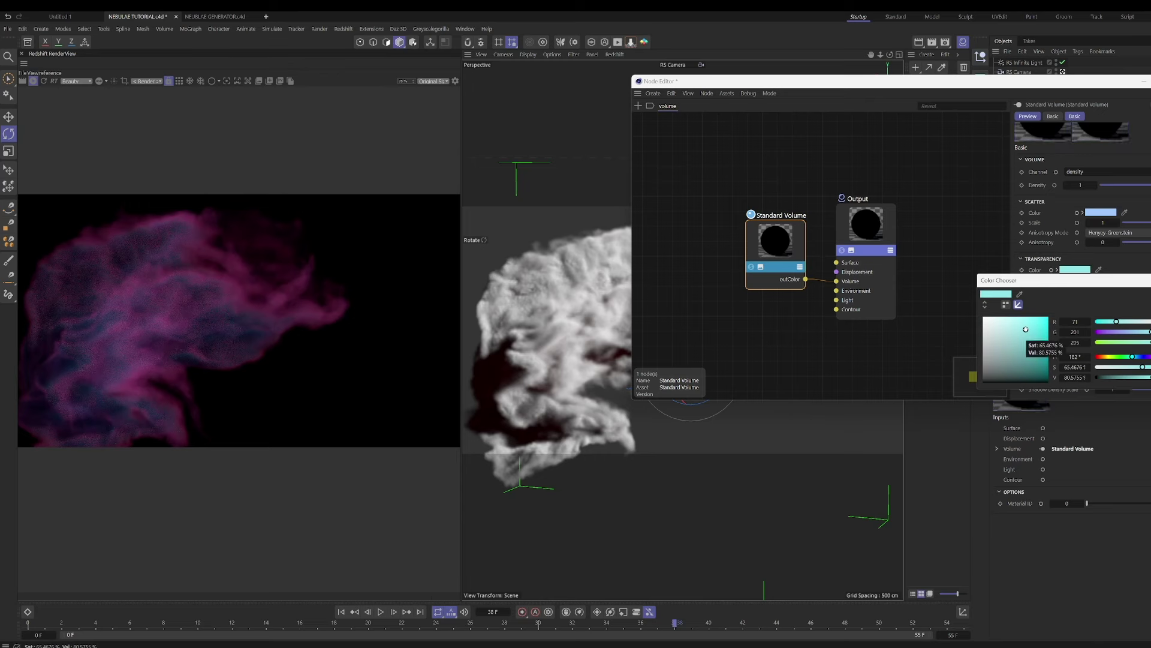
left_click(1032, 322)
left_click(1031, 317)
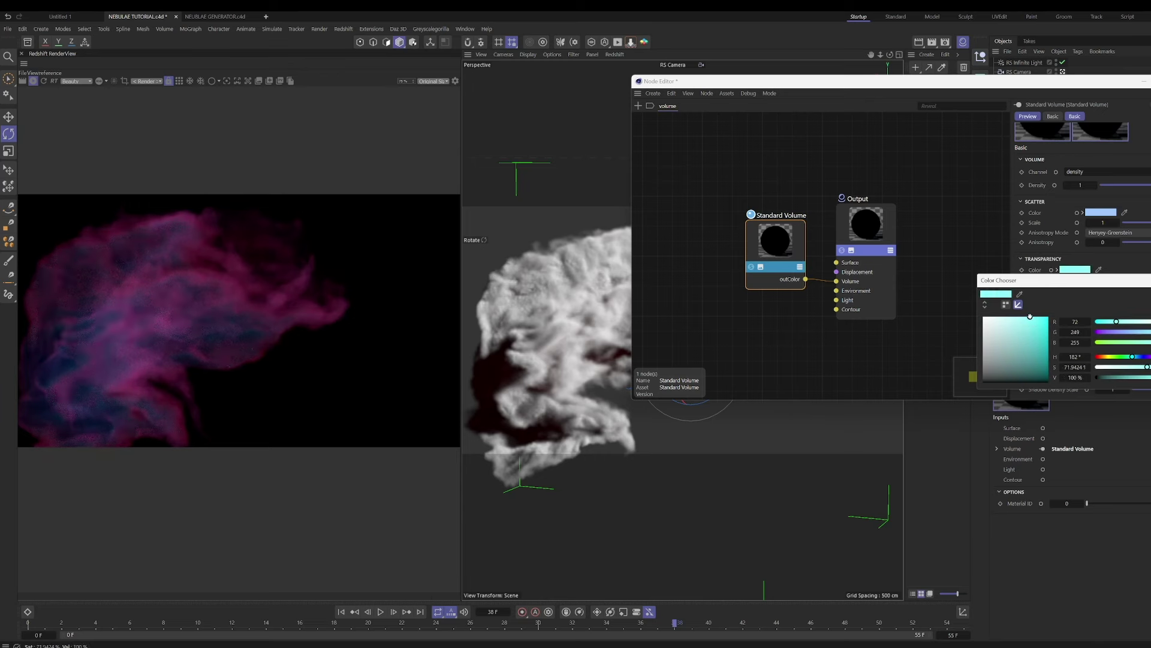
left_click_drag(1029, 344, 1048, 363)
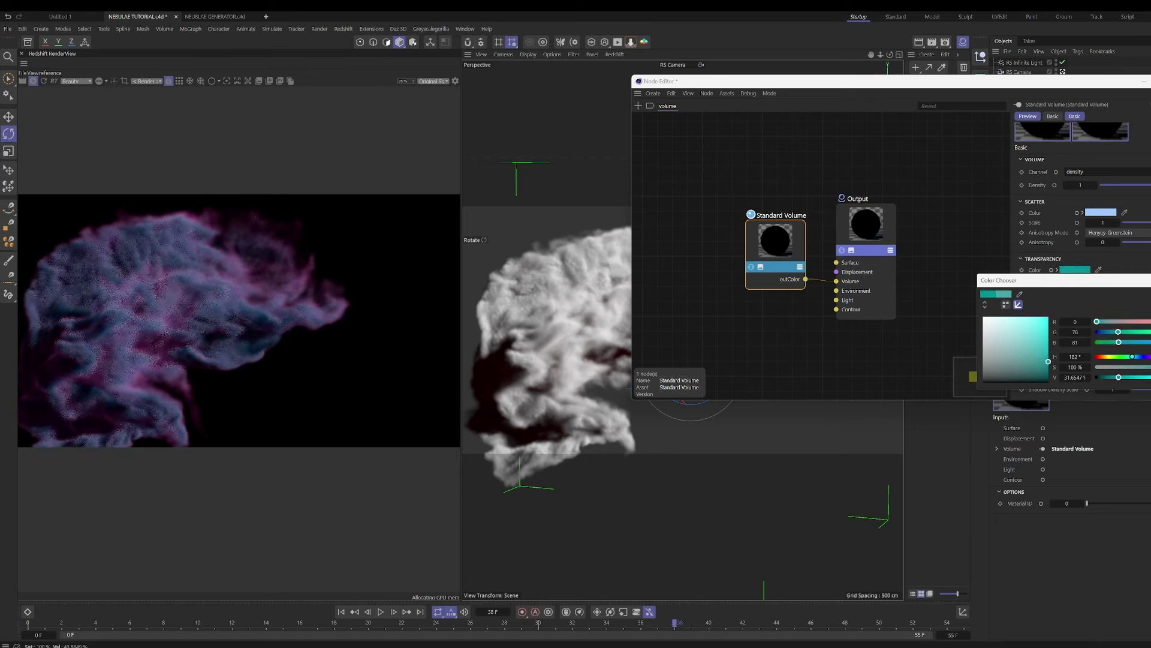
left_click(1141, 356)
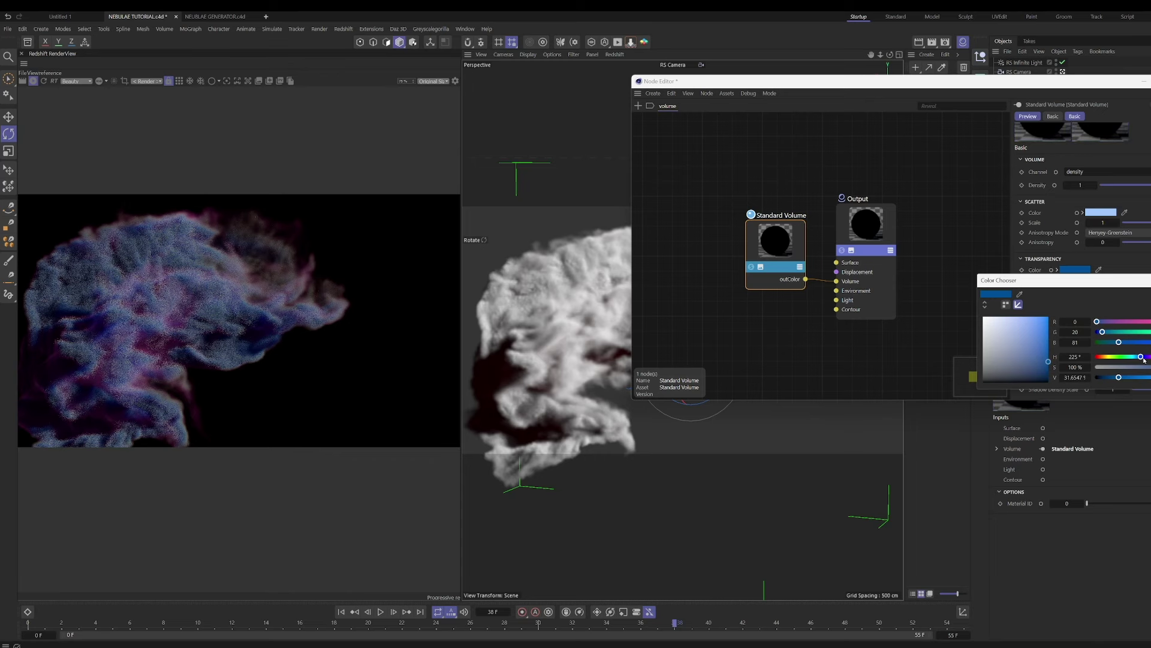
left_click_drag(1141, 357, 1138, 358)
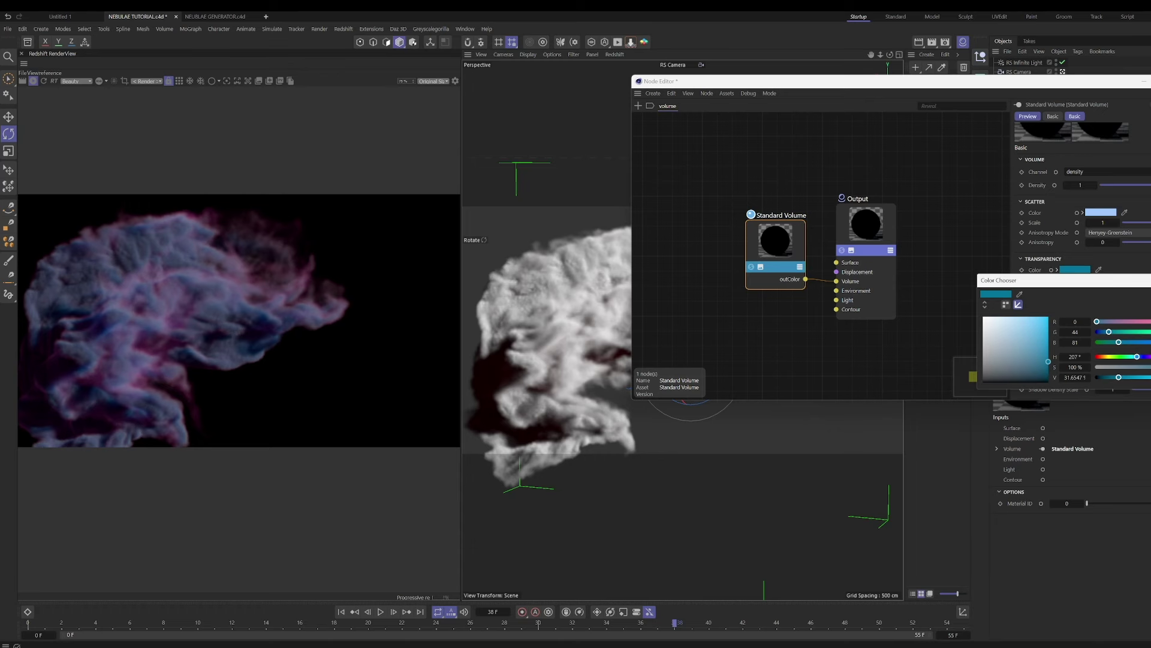
Set the scatter color to a light blue with RGB 77, 139, 255 and the emission color to saturated magenta.
left_click(1101, 213)
left_click(1062, 261)
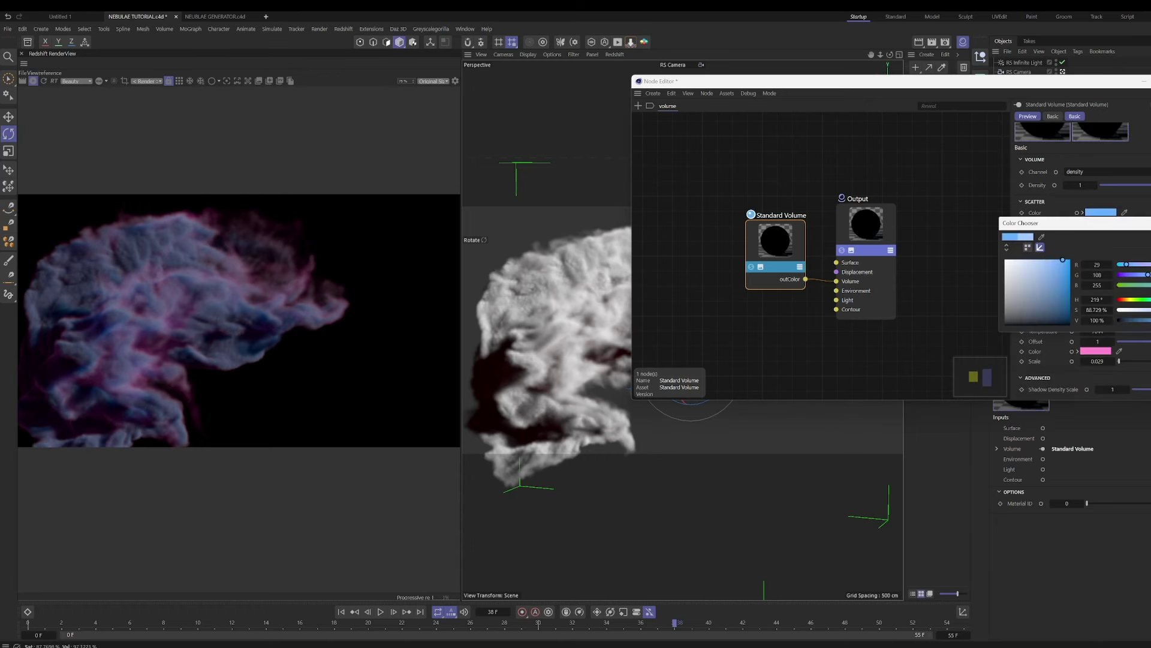
left_click_drag(1063, 260, 1049, 259)
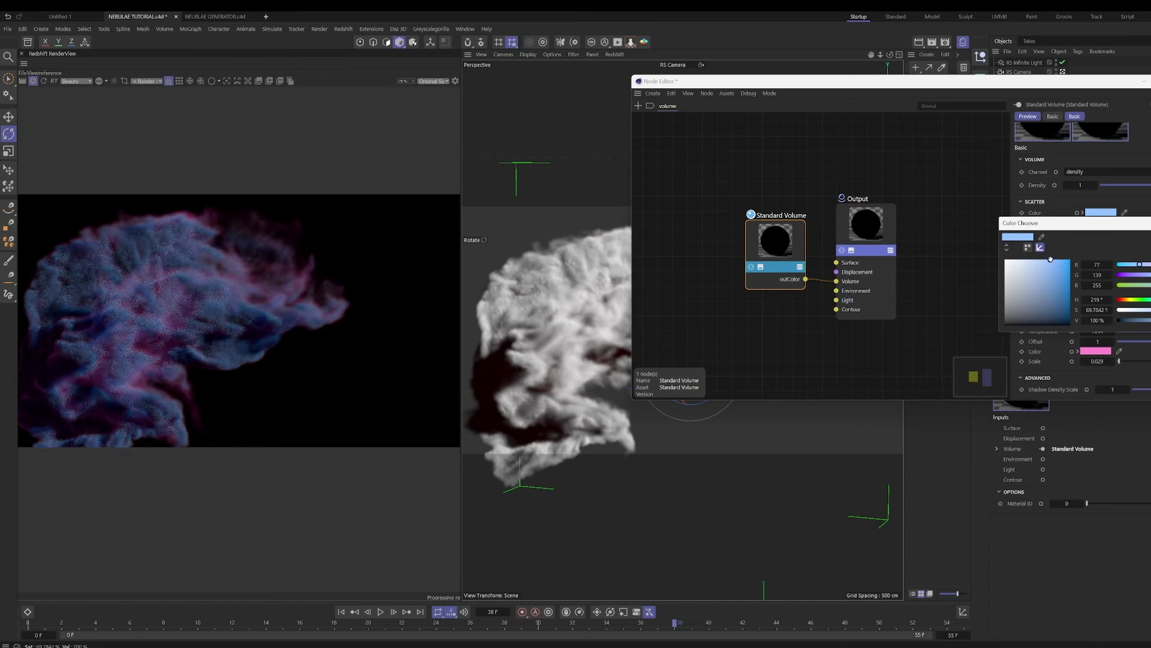
left_click(1096, 351)
left_click_drag(1060, 403, 1069, 398)
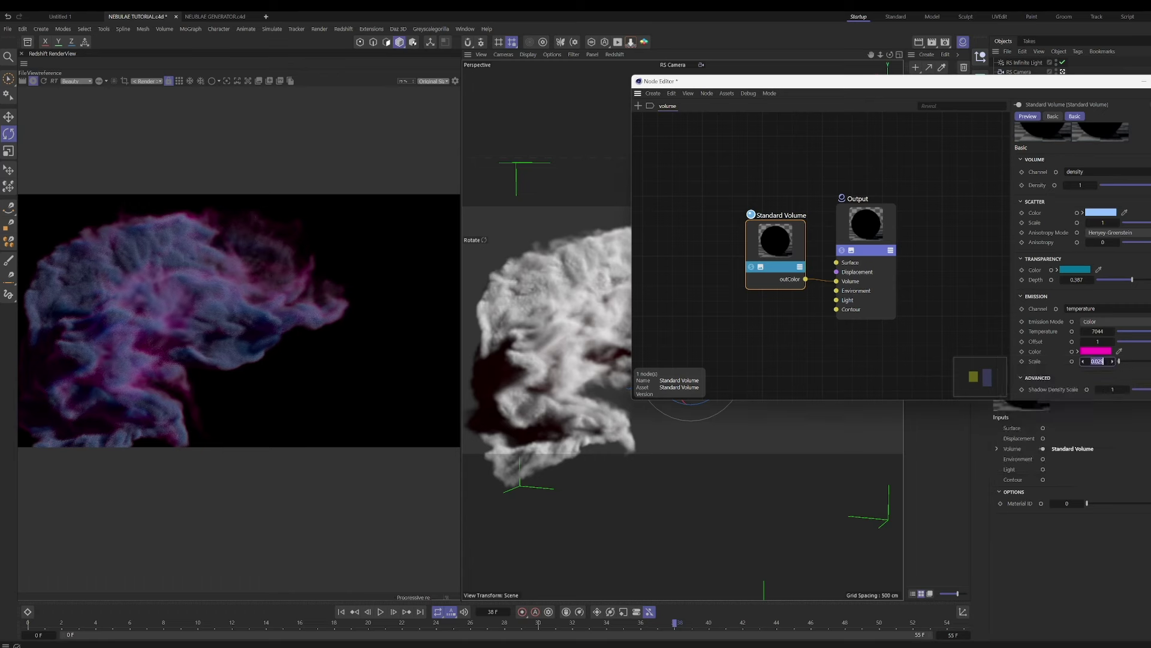
Set the Standard Volume's emission scale to 0.06 and its transparency depth to 0.317.
left_click_drag(1104, 361, 1109, 361)
left_click(1111, 363)
type(".0")
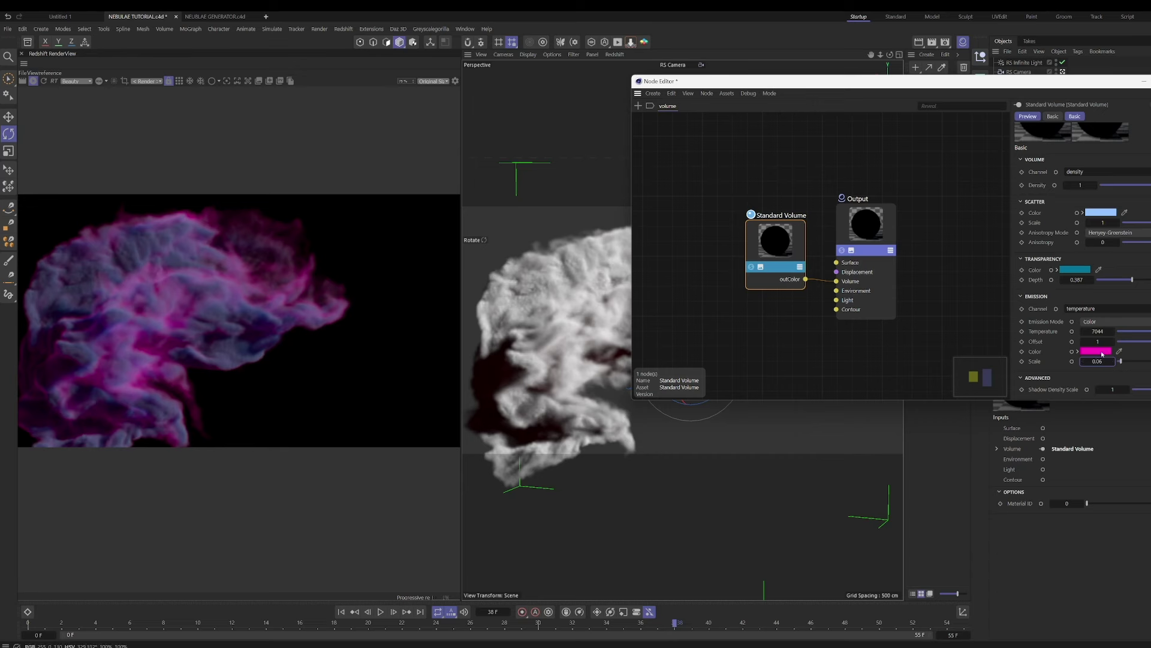
mouse_move(1122, 282)
left_mouse_down()
mouse_move(1150, 282)
mouse_move(1130, 282)
left_mouse_up()
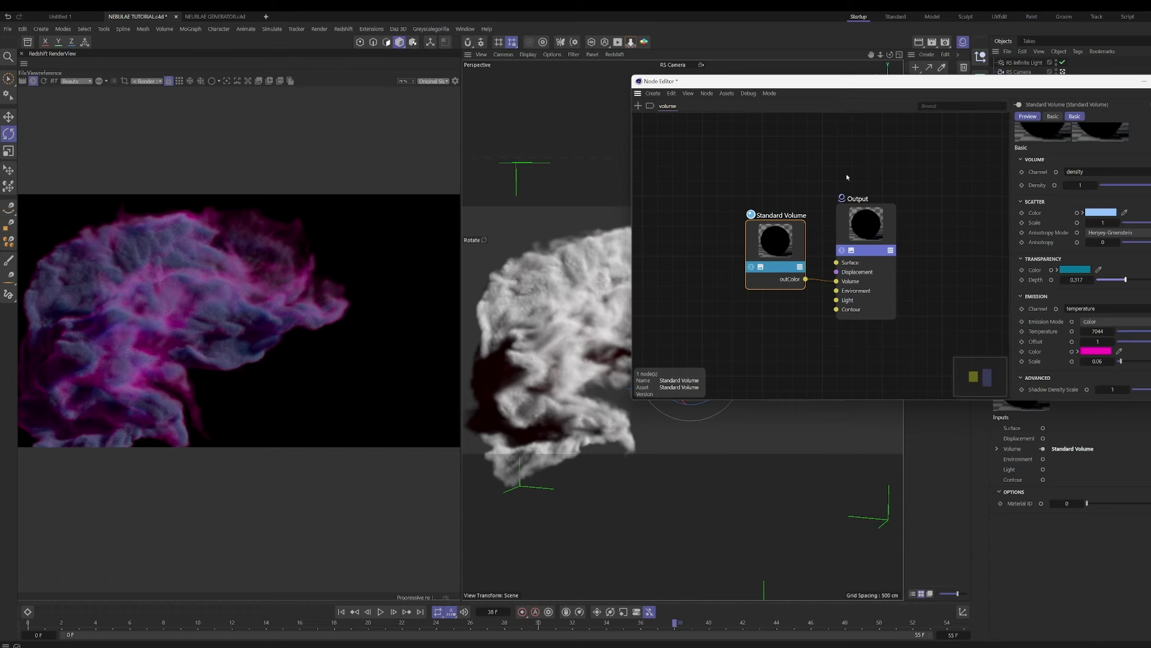
middle_click_drag(846, 177, 908, 169)
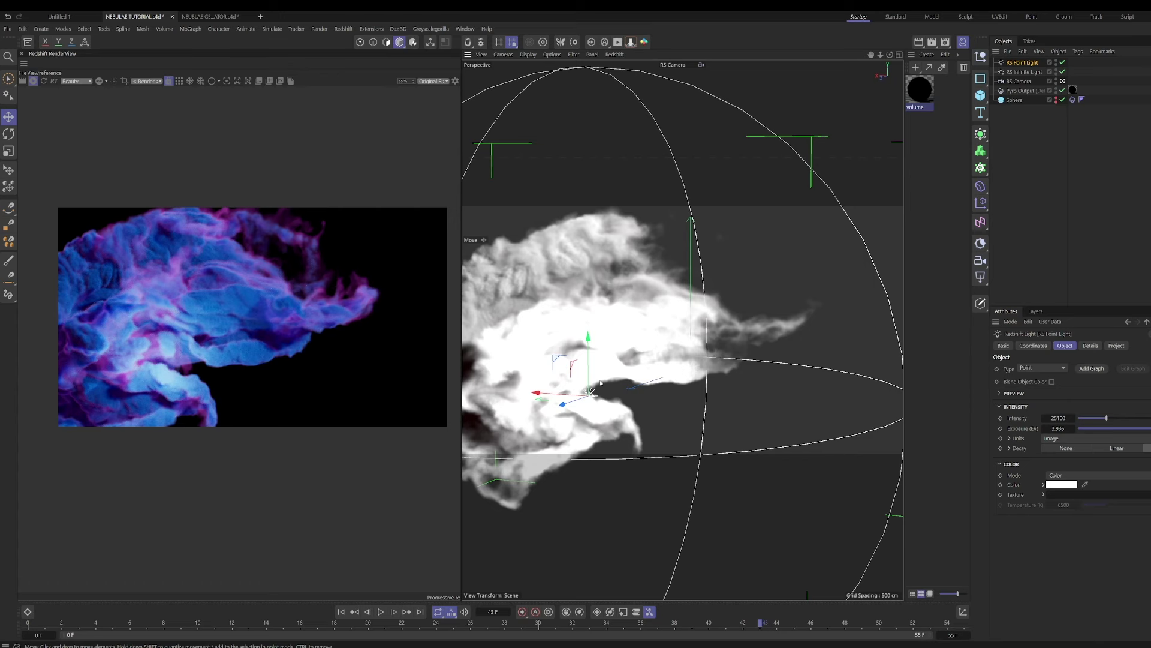
With the RS Infinite Light disabled, duplicate the RS Point Light and move the copy beside the thin wisps at the smoke's upper edge.
left_click(1062, 72)
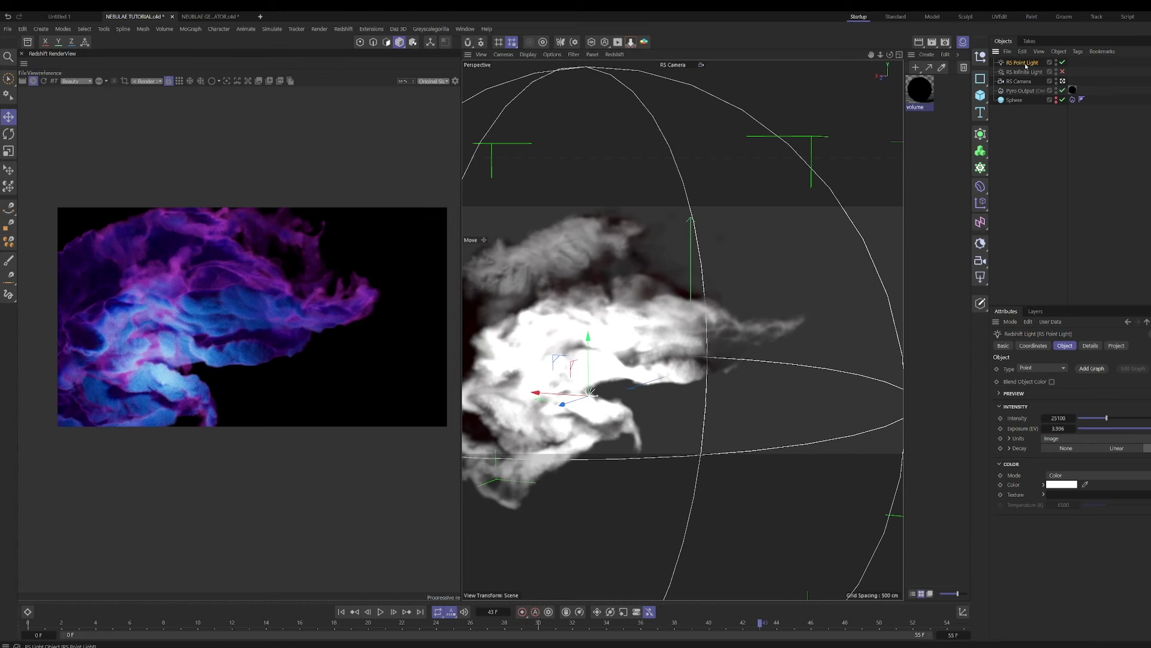
key("ctrl+c")
key("ctrl+v")
left_click_drag(597, 369, 659, 267)
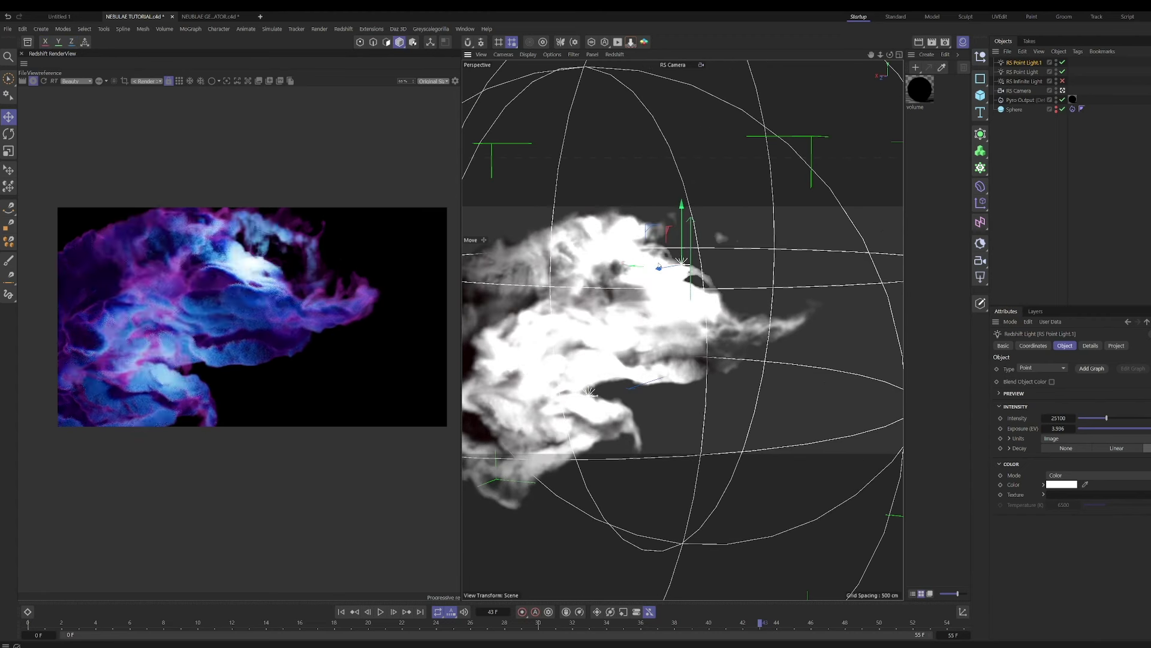
left_click_drag(653, 266, 677, 269)
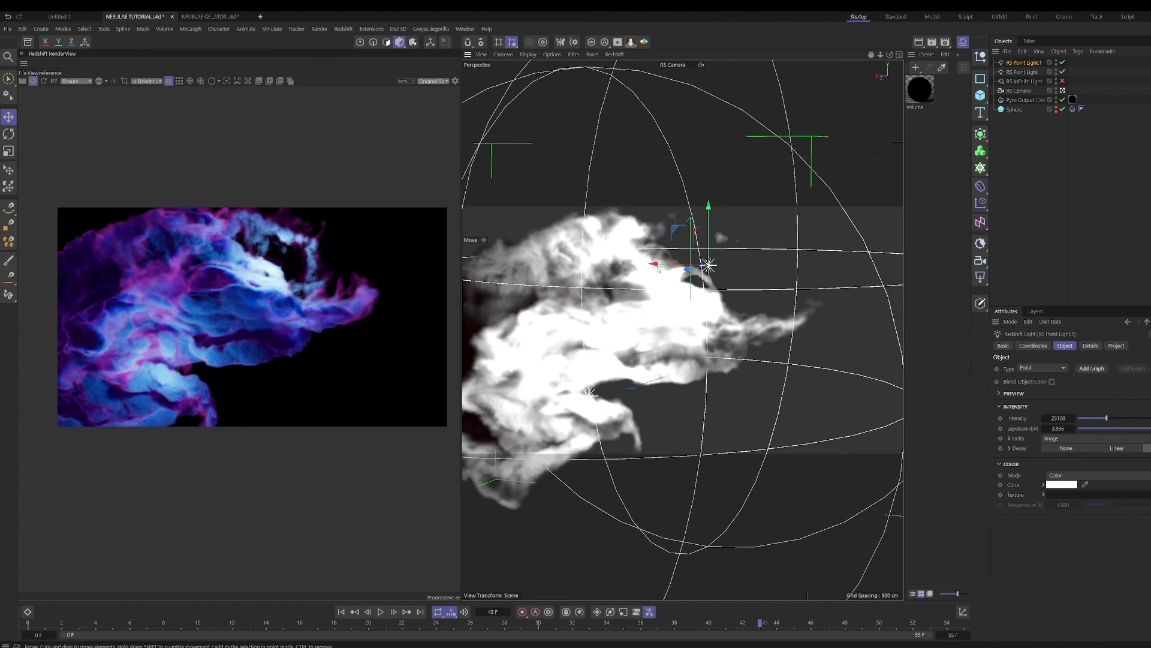
left_click_drag(658, 269, 670, 266)
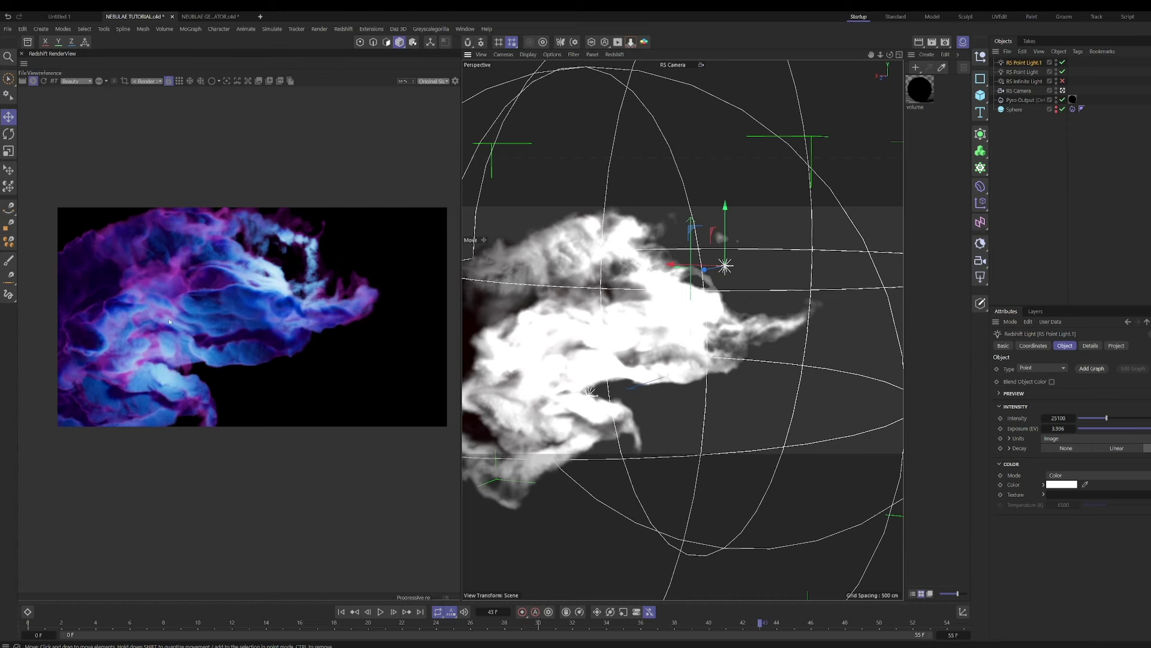
Re-enable the RS Infinite Light and select it to show its intensity settings.
left_click(1062, 82)
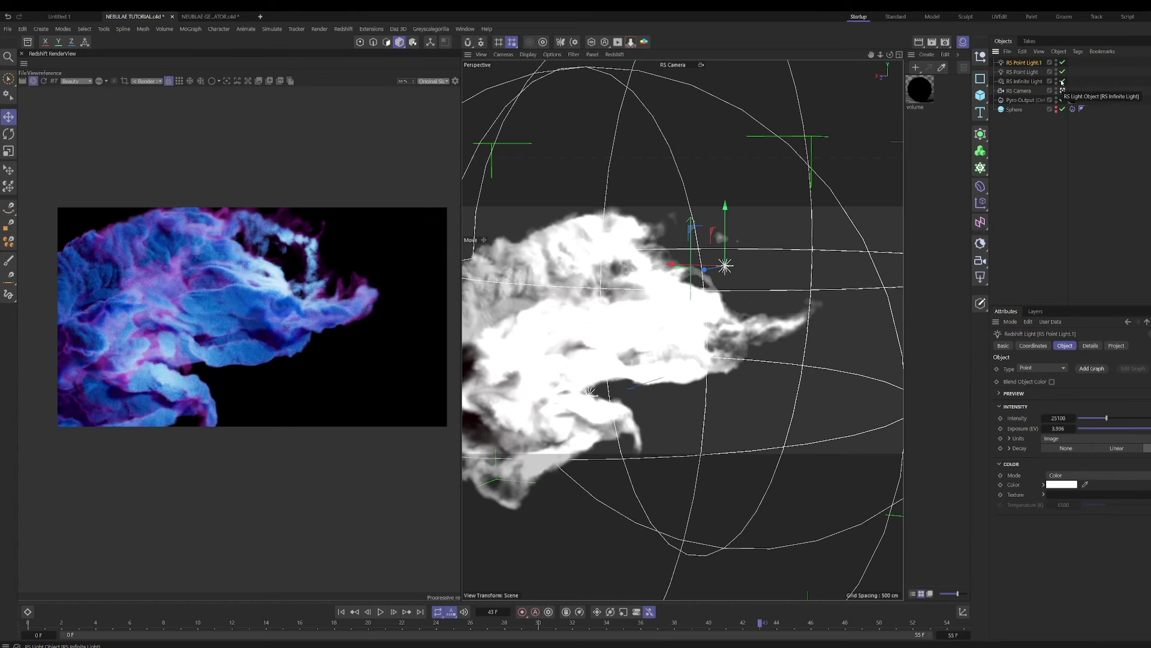
left_click(1033, 82)
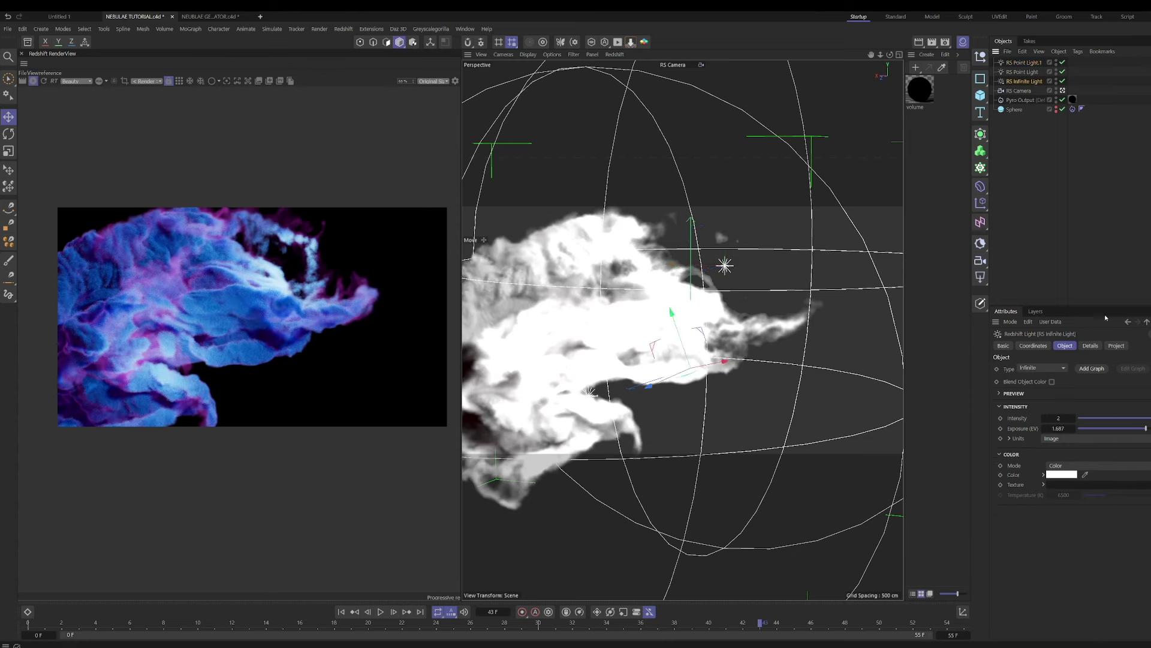
Set the RS Infinite Light's exposure to -1.606.
left_click_drag(1113, 430, 1138, 430)
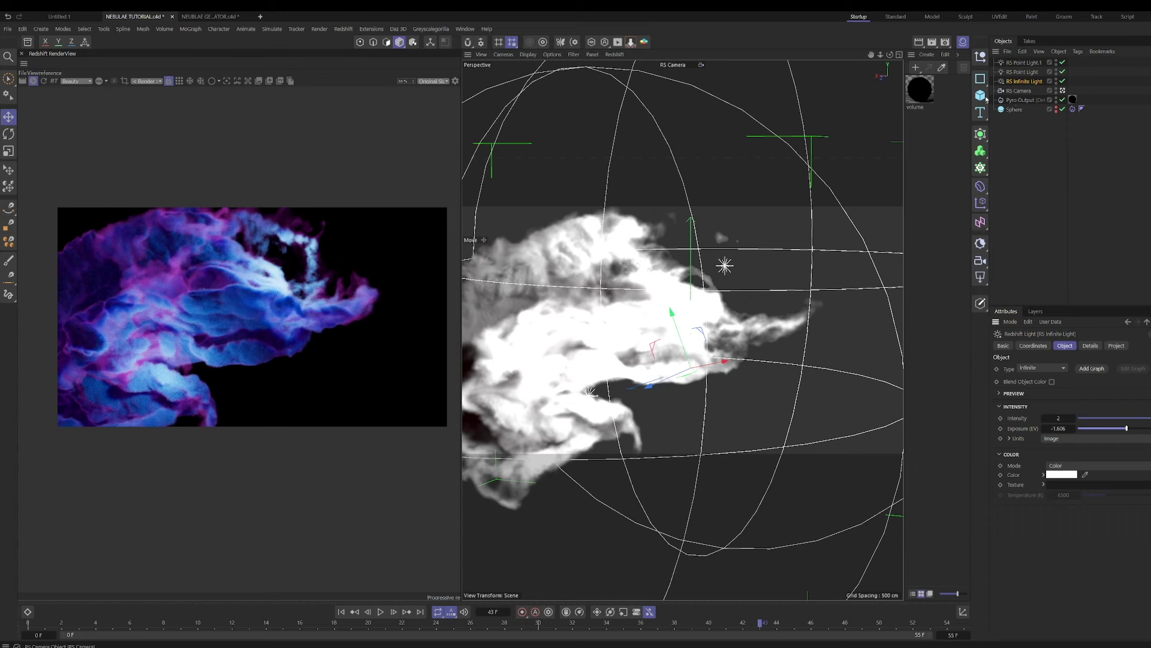
left_click(34, 80)
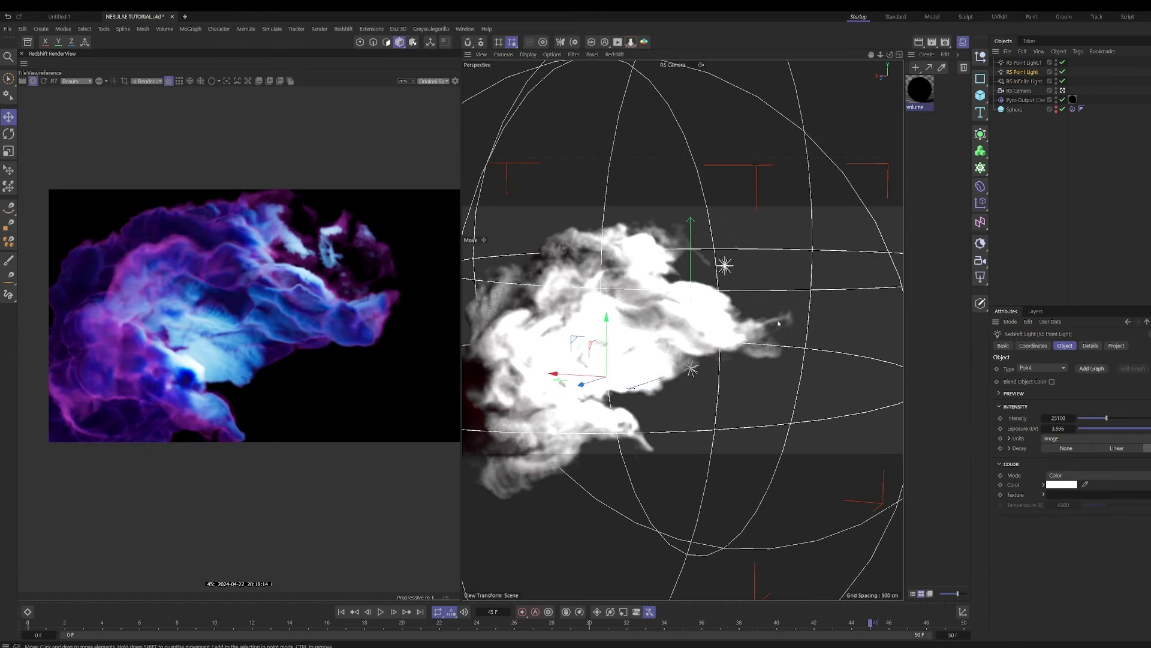
Open the volume material's node graph and examine the Maxon Noise, Vector Change Range, Mul and Volume Scalar Attribute settings.
double_click(919, 90)
left_click(914, 145)
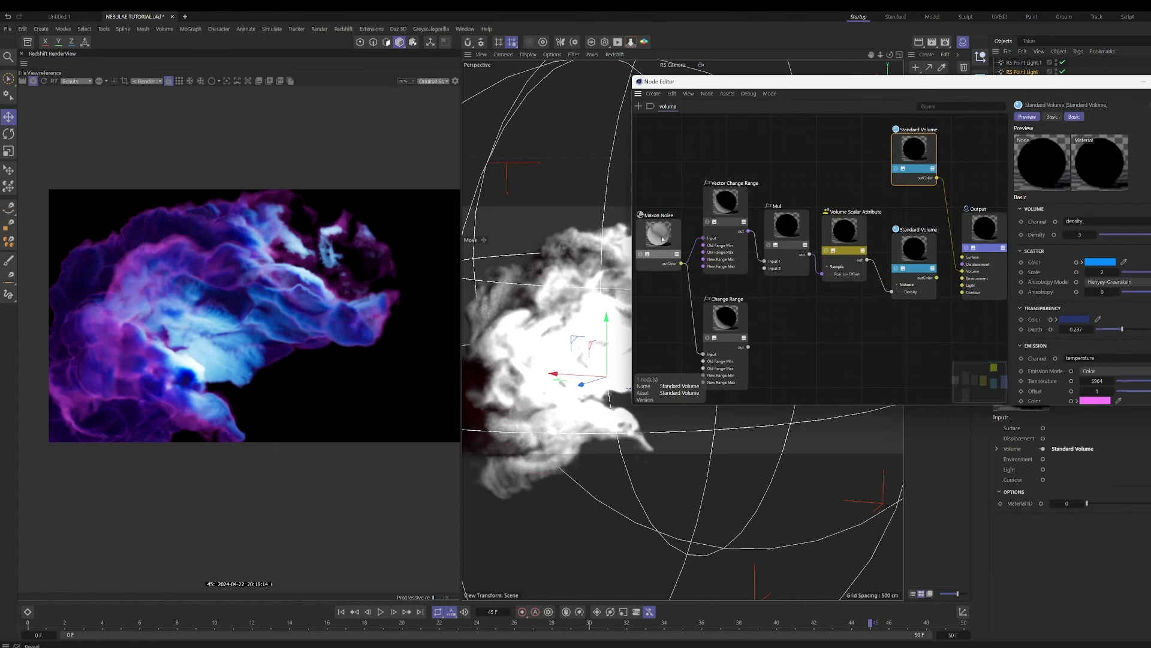
left_click_drag(657, 240, 657, 225)
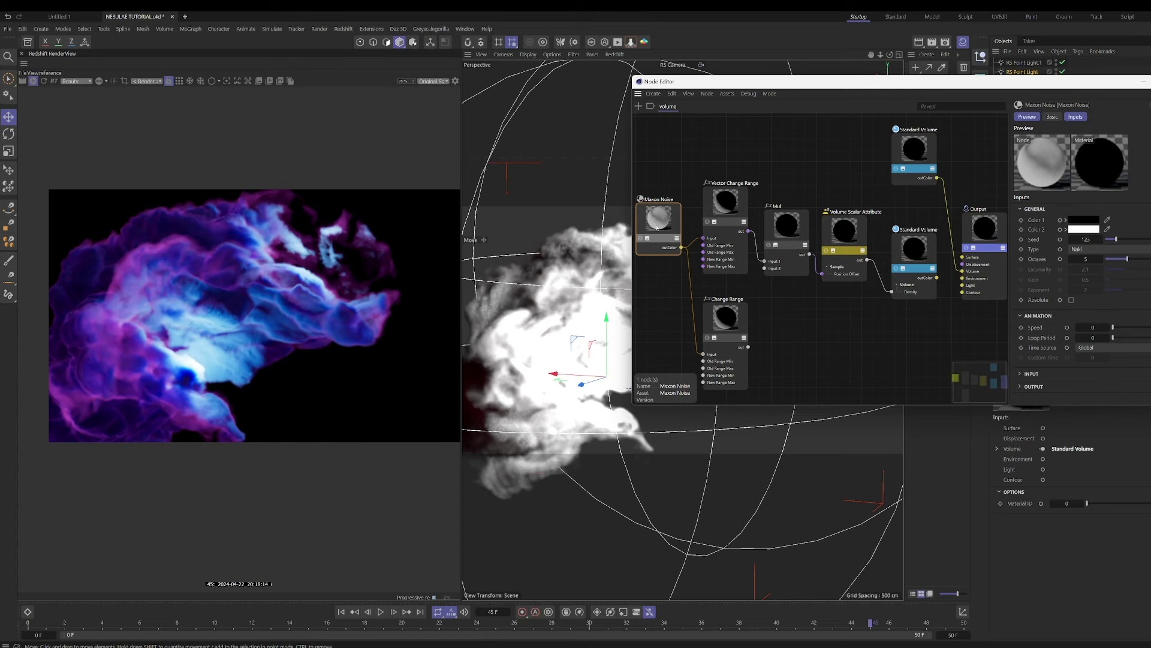
left_click(727, 203)
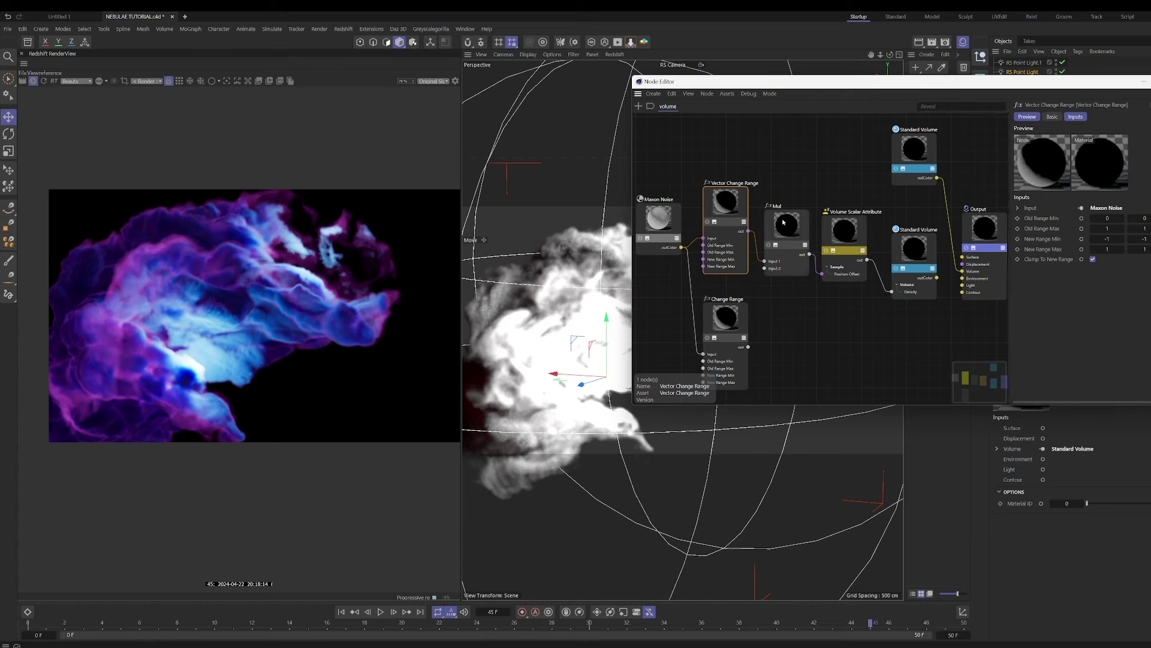
left_click_drag(786, 231, 789, 216)
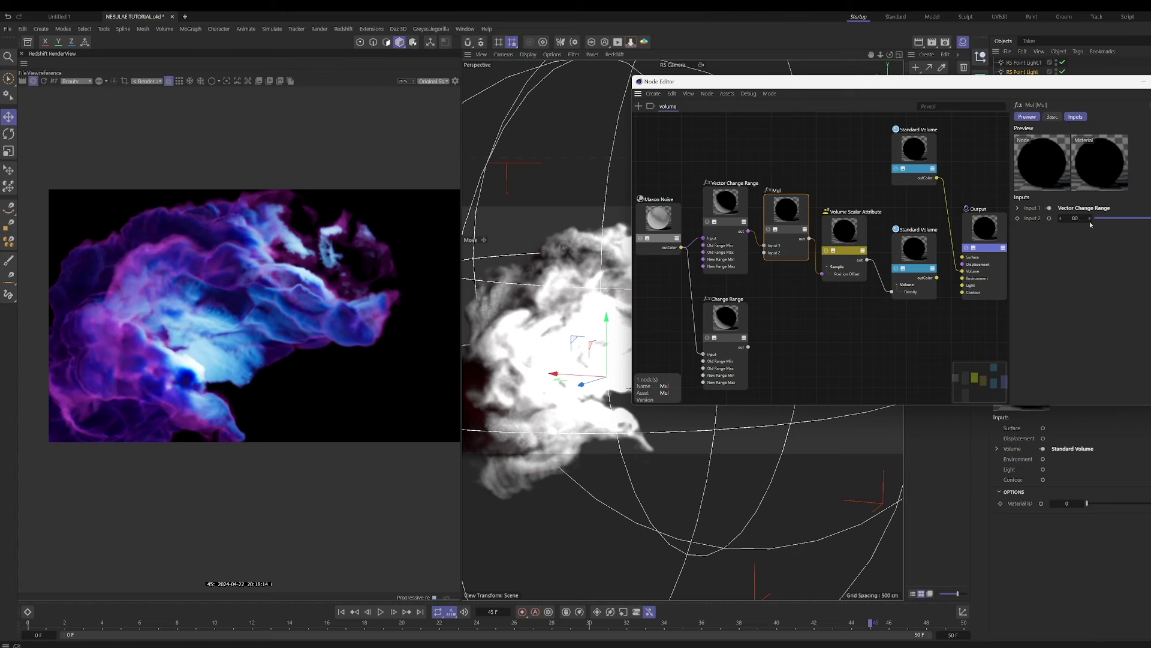
left_click(659, 219)
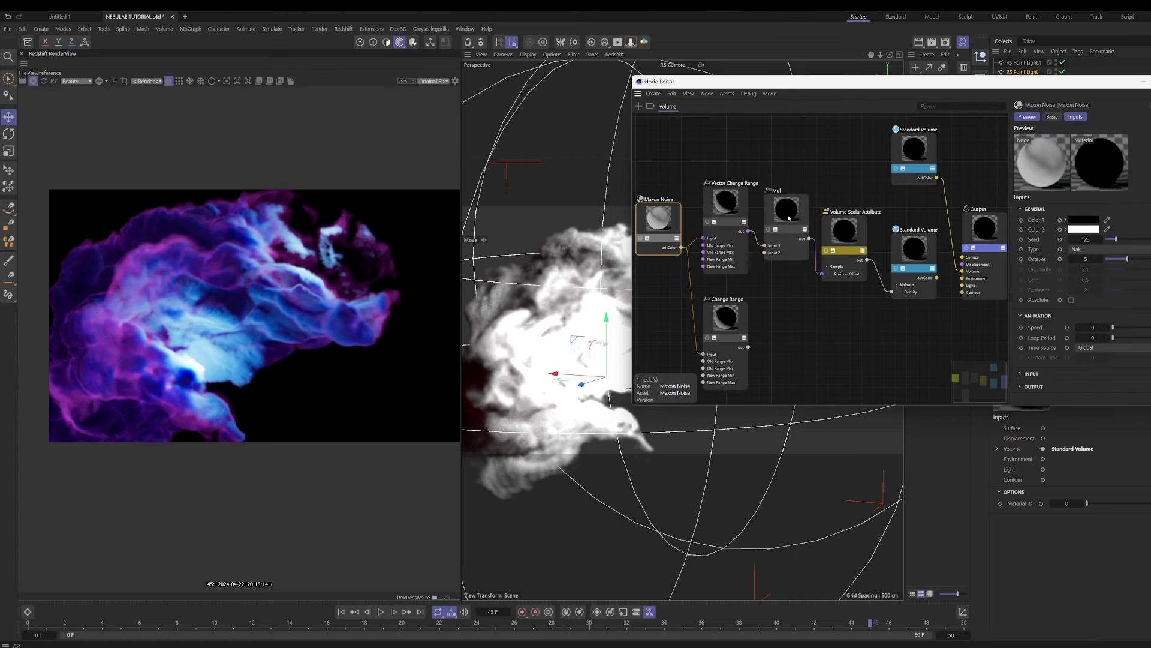
left_click(834, 228)
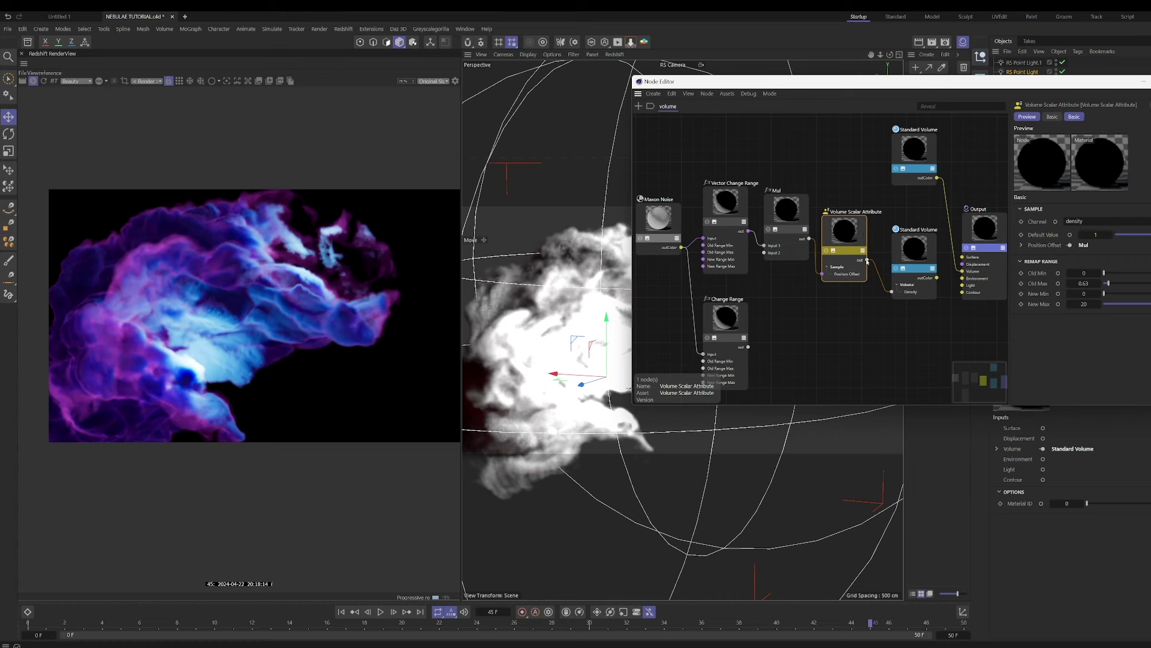
Connect the Volume Scalar Attribute output to the Density input of the Standard Volume that feeds the Output node.
left_click_drag(867, 261, 916, 142)
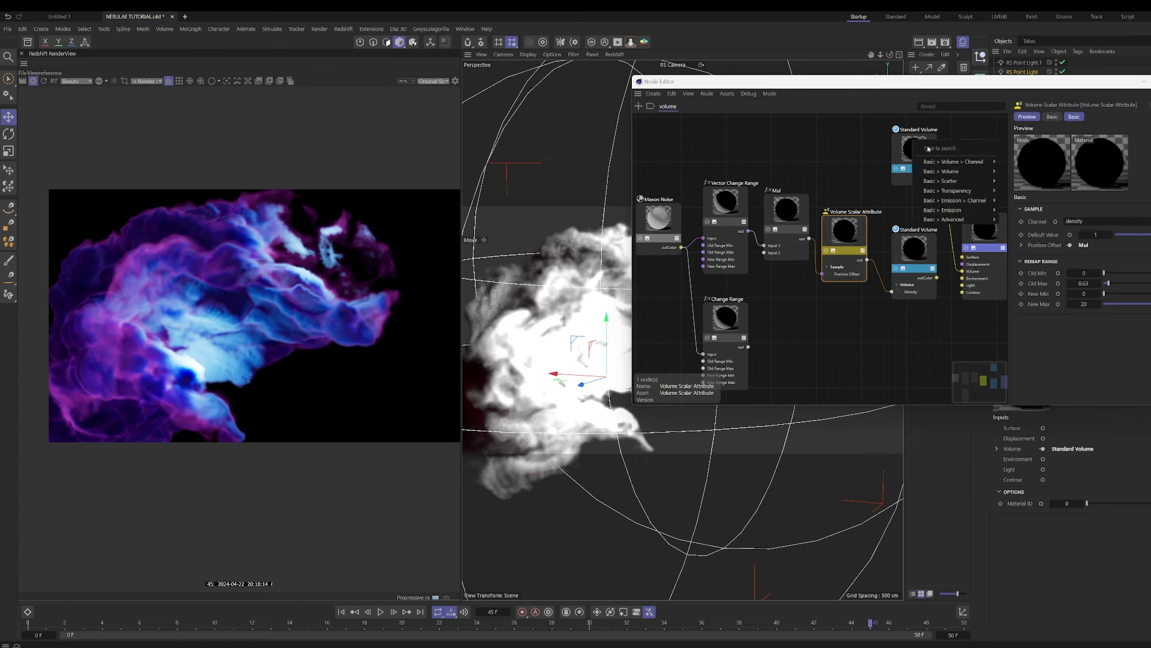
mouse_move(963, 173)
left_click(1018, 172)
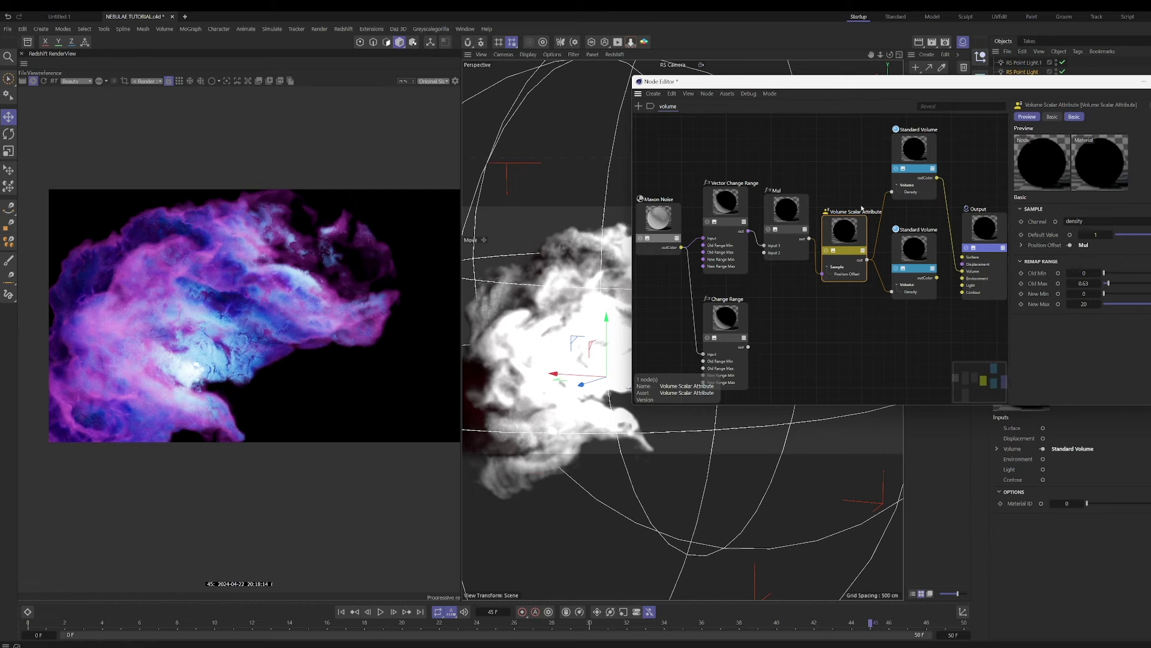
Set the emission scale of the output-connected Standard Volume to 0.074 and close the node graph.
middle_click_drag(921, 130, 855, 190)
left_click(845, 207)
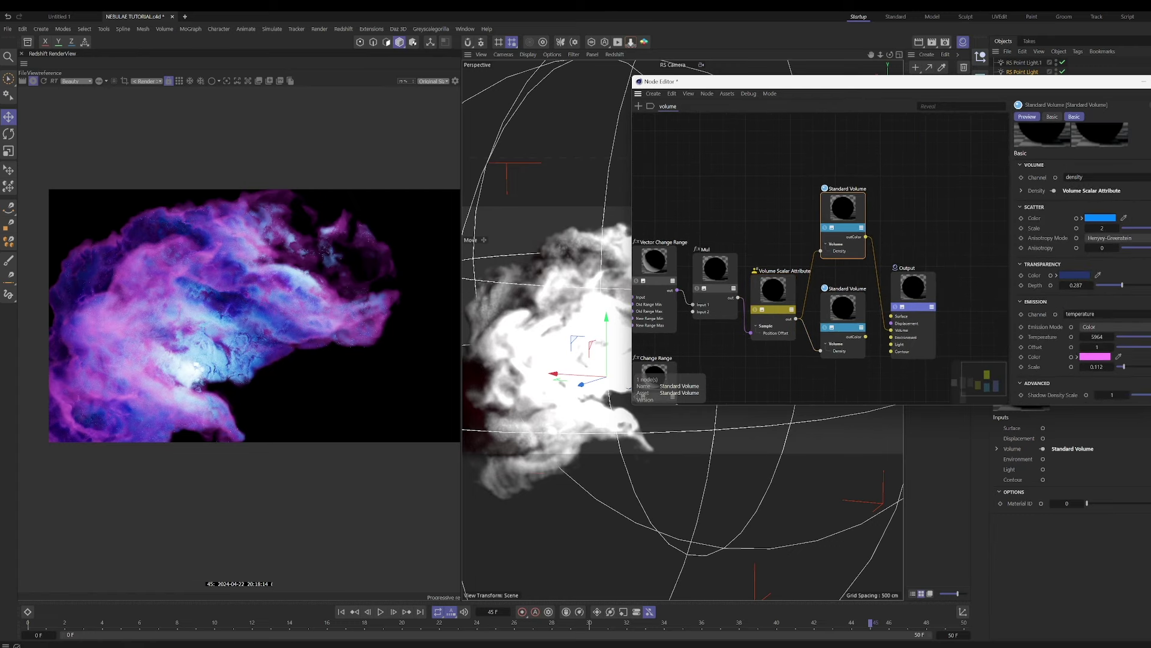
left_click_drag(1125, 373, 1122, 368)
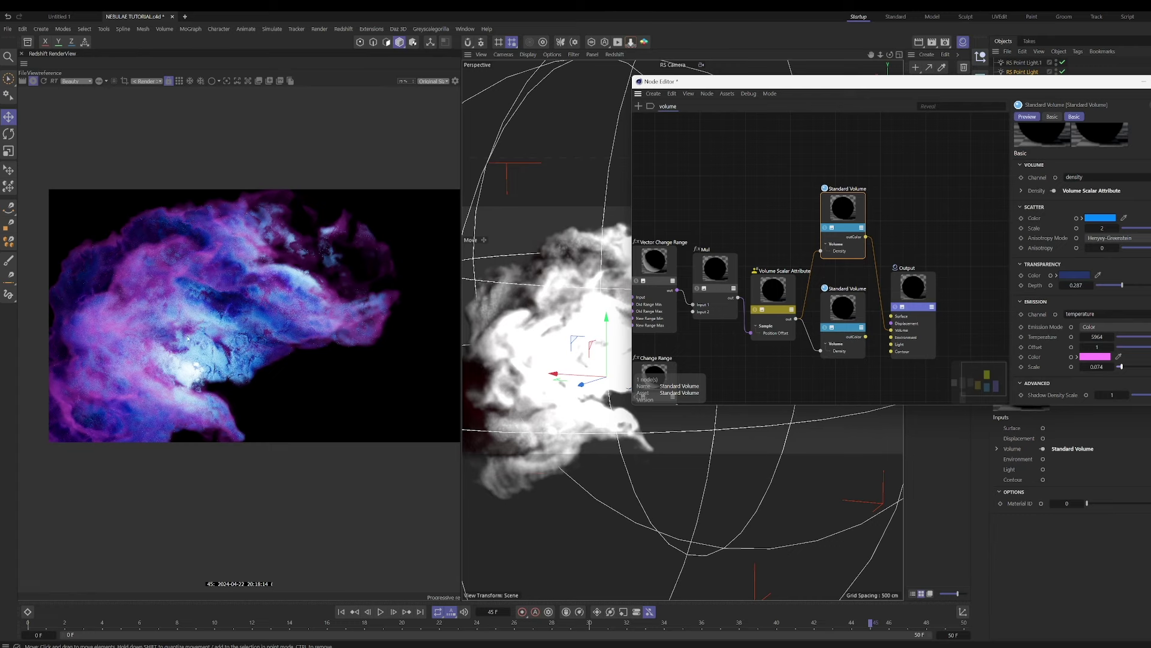
left_click(564, 217)
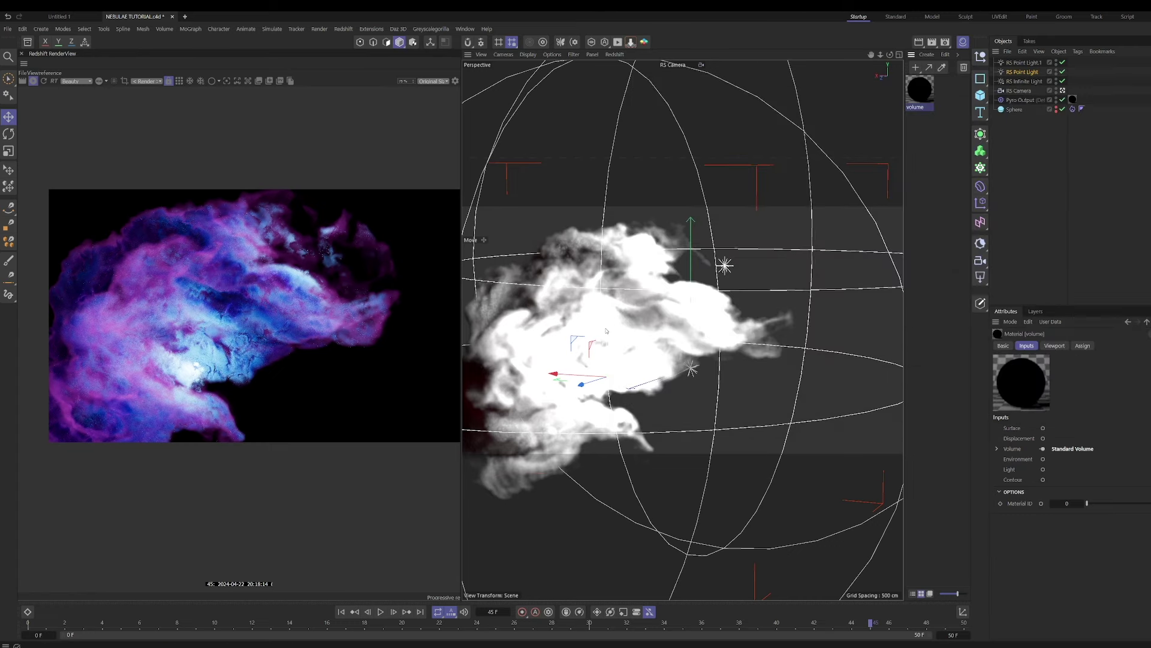
Move the RS Point Light upward and sideways into the thick body of the smoke, away from the narrow tip.
left_click_drag(607, 330, 609, 307)
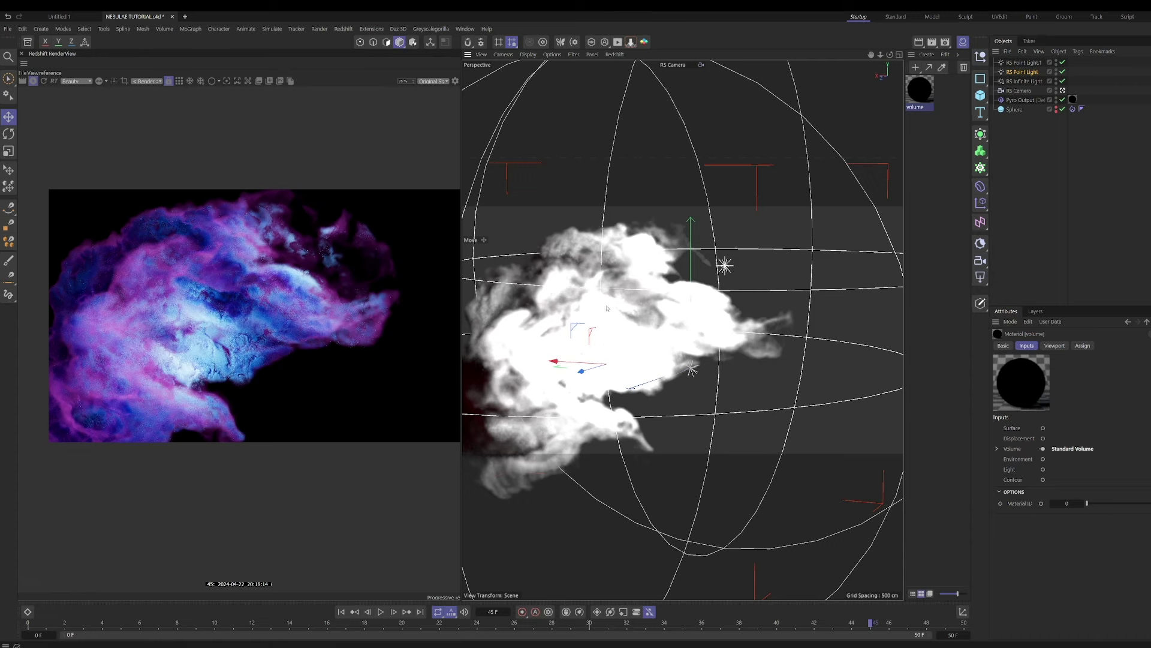
left_click_drag(607, 307, 607, 296)
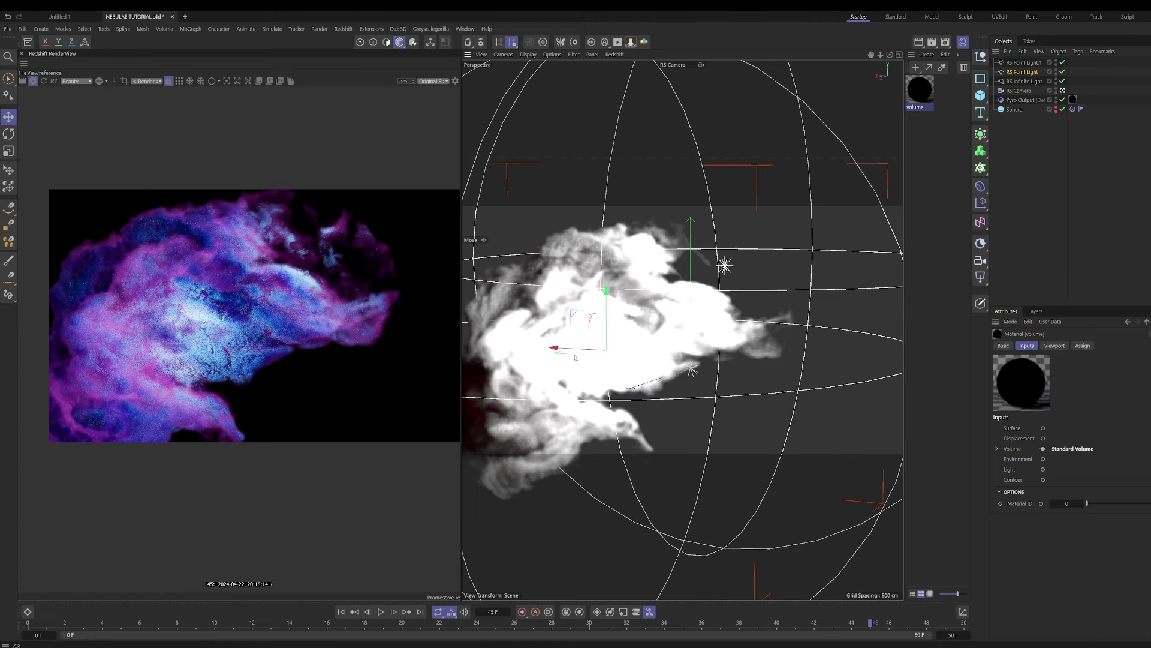
left_click_drag(551, 348, 510, 348)
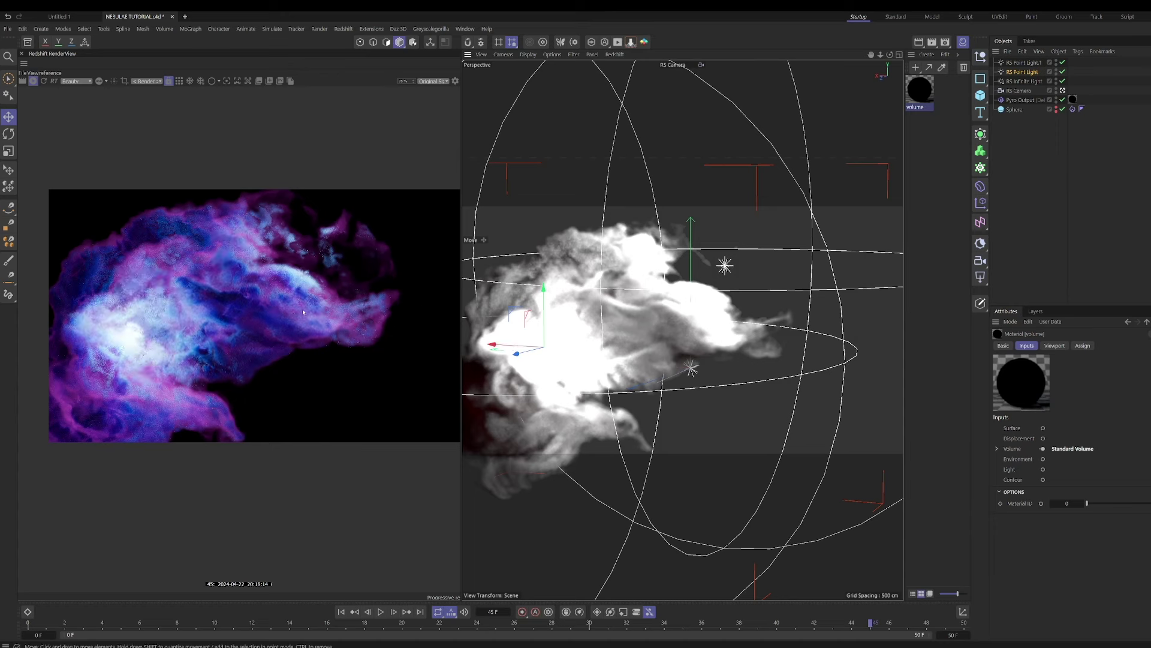
Reopen the volume material and set the Standard Volume's emission scale to 0.04.
double_click(920, 90)
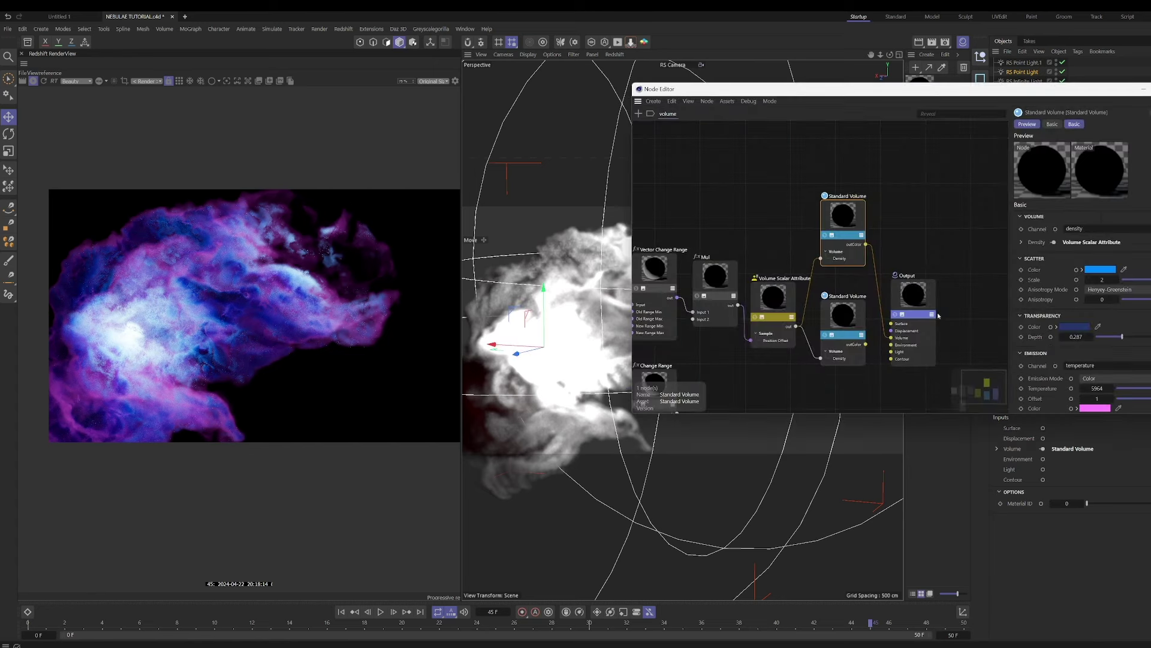
scroll(1112, 334, "down", 2)
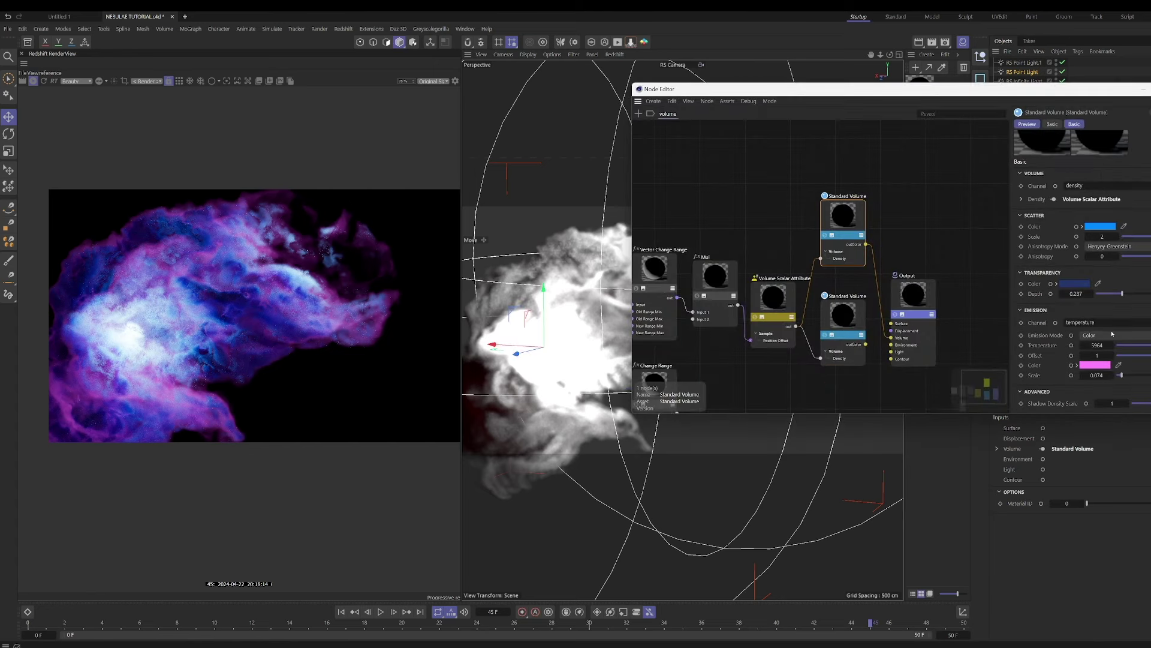
double_click(1103, 375)
type("0.")
type("04")
key("Return")
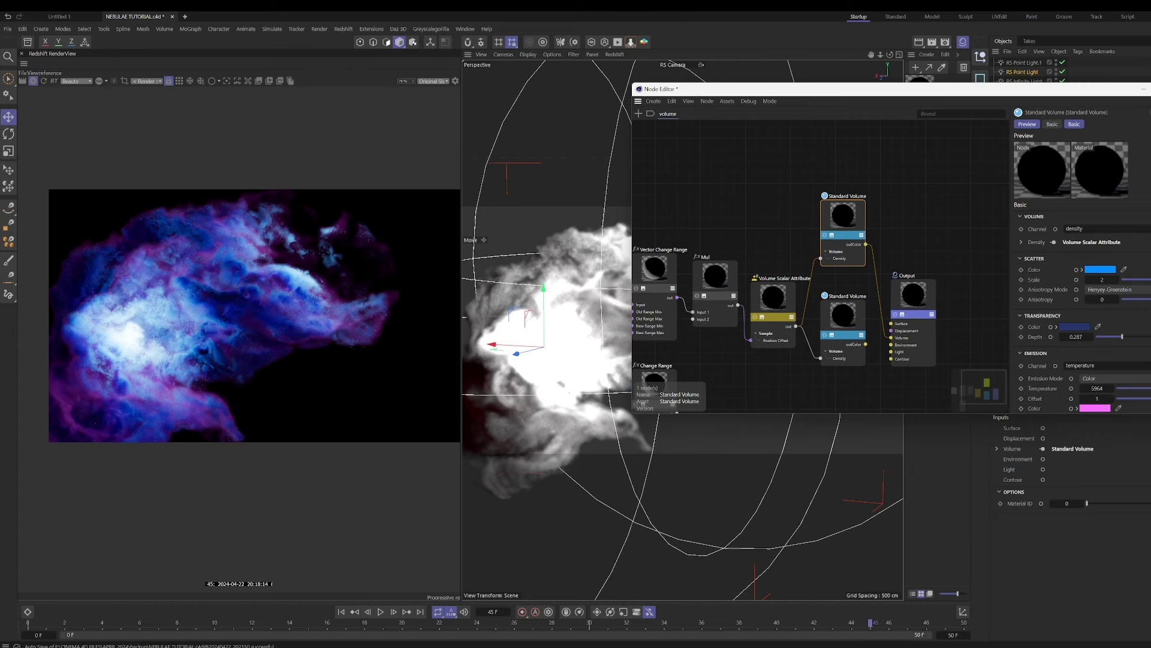
key("alt+F4")
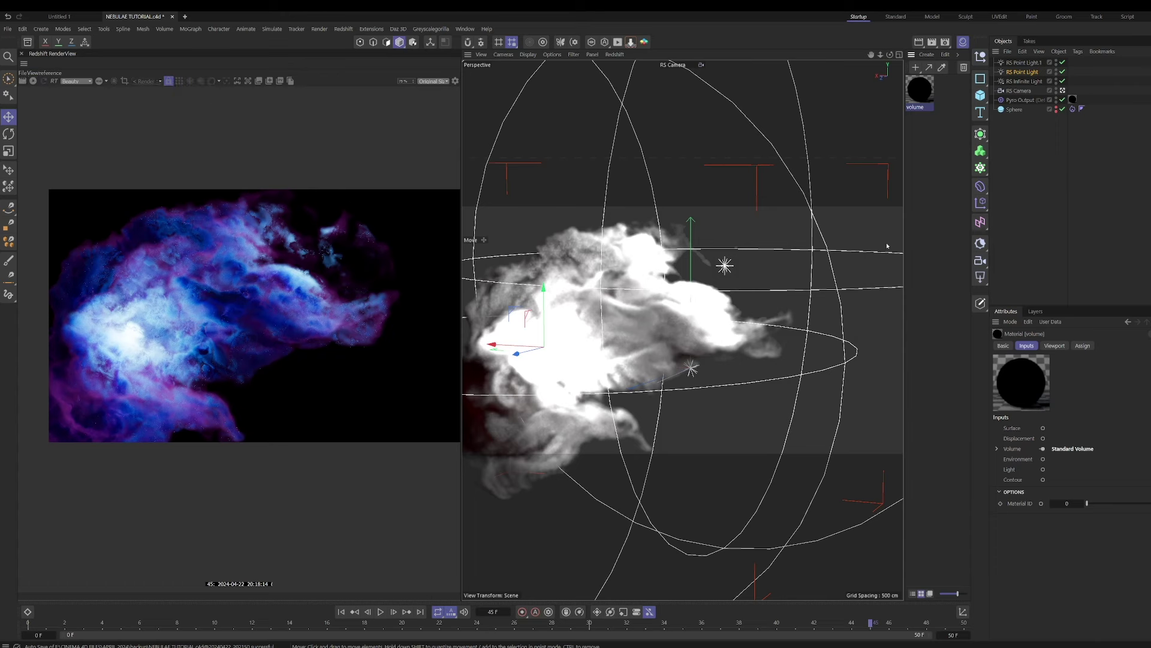
Place the Pyro Output inside a Volume Builder with volume type Fog and a voxel size of 6 cm.
left_click(1020, 100)
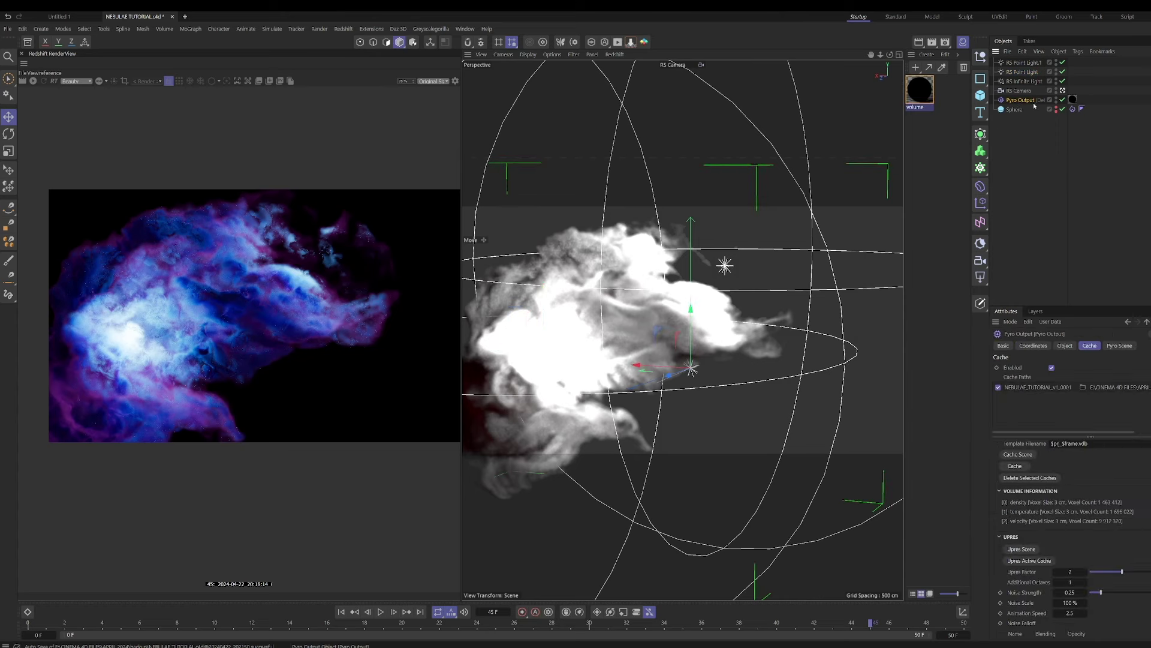
left_click(981, 150, "alt")
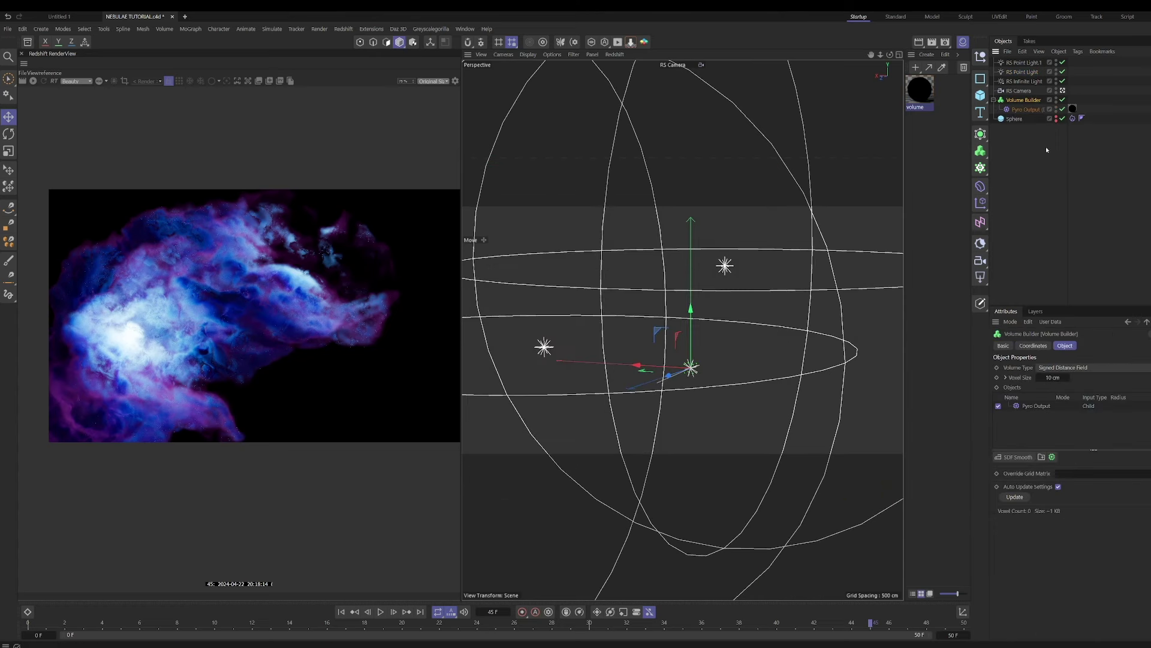
left_click(1068, 366)
left_click(1069, 391)
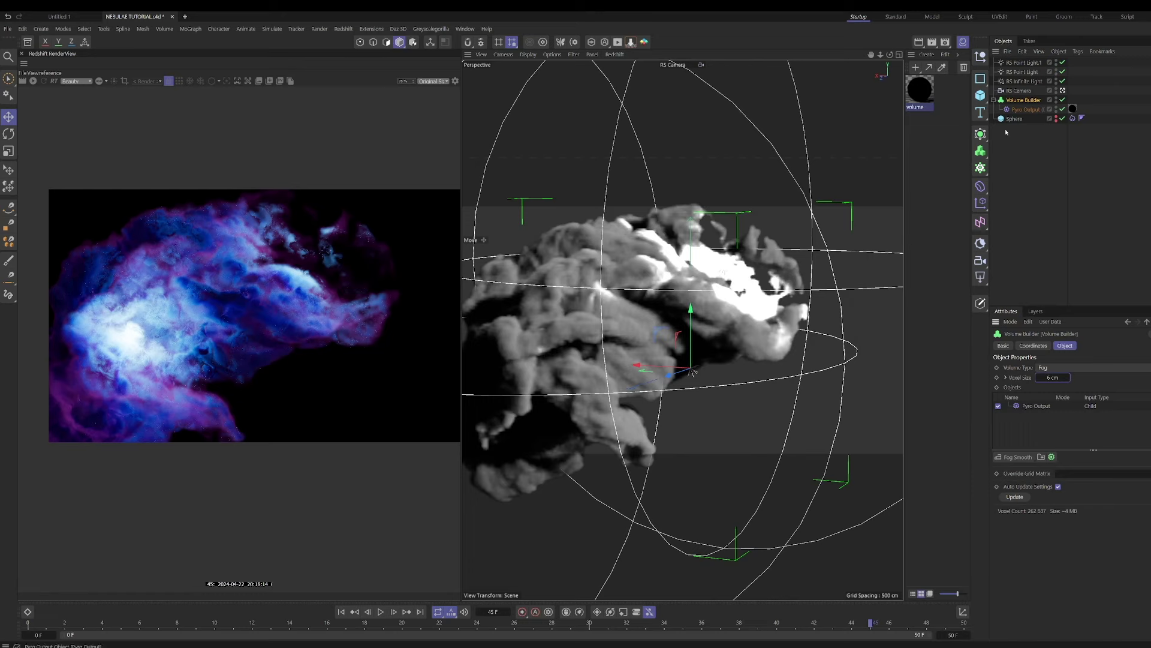
Parent the Volume Builder to a Volume Mesher with a 37% voxel range threshold and convert its current state to a polygon object.
left_click_drag(980, 150, 1033, 149, "alt")
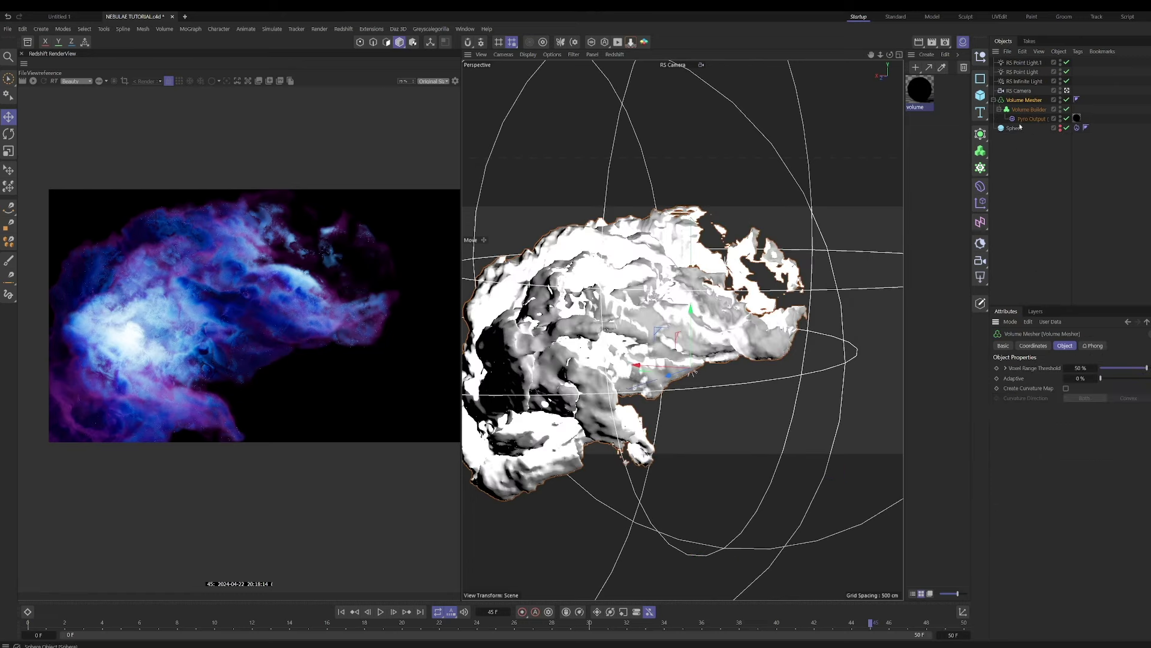
left_click_drag(1146, 367, 1135, 374)
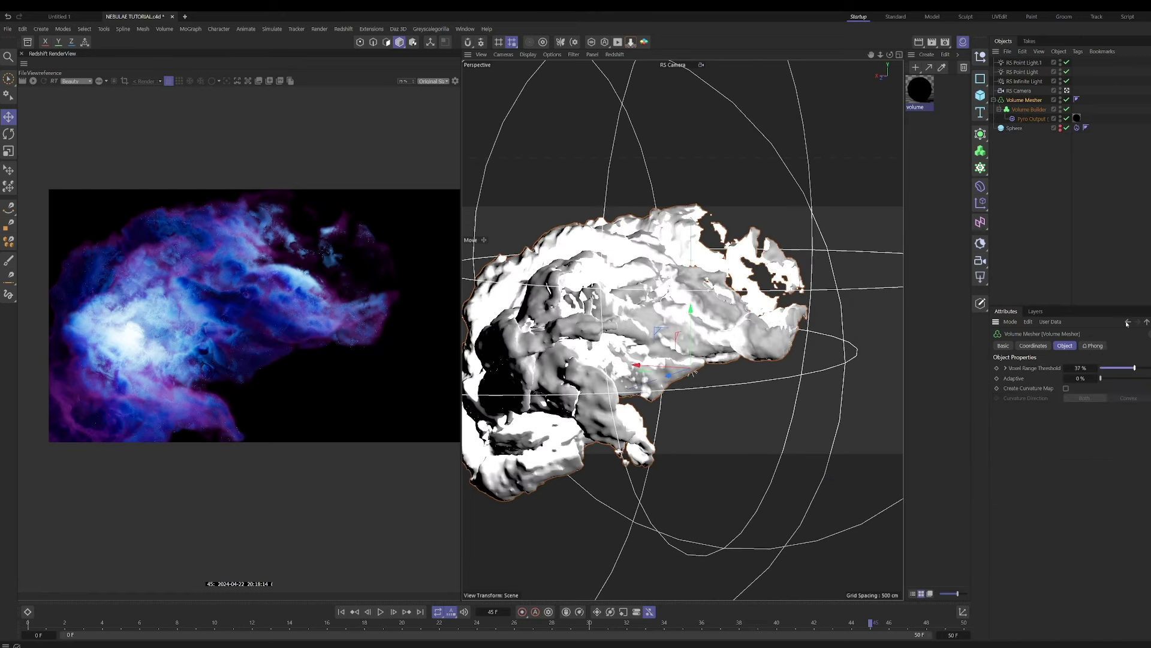
right_click(1022, 100)
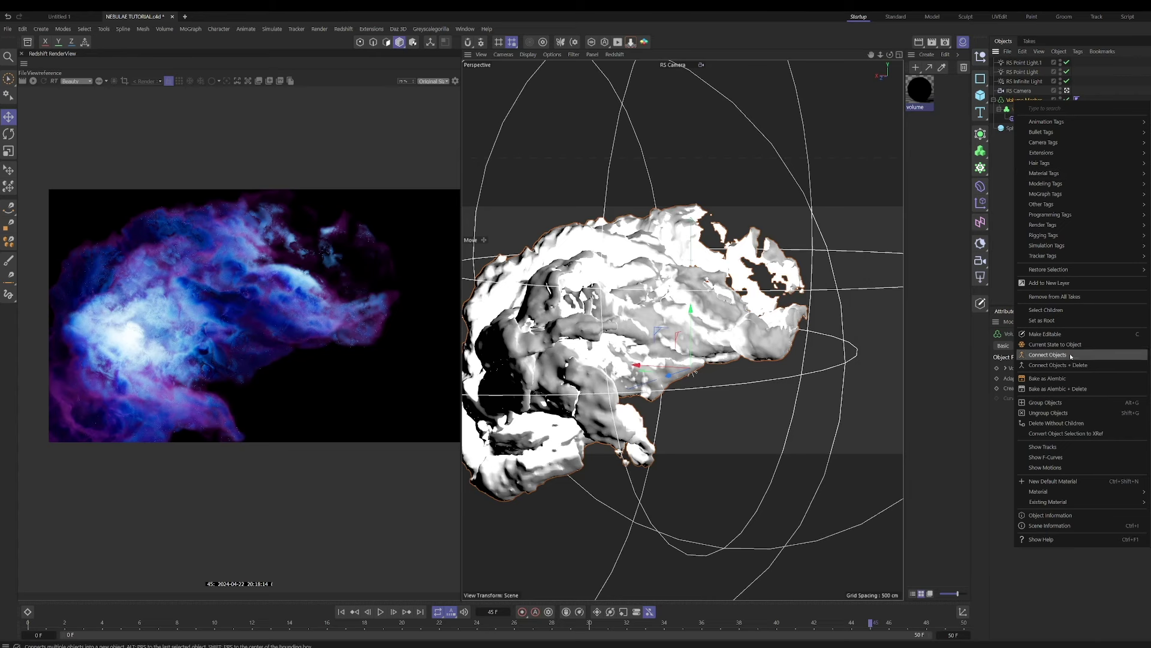
left_click(1054, 345)
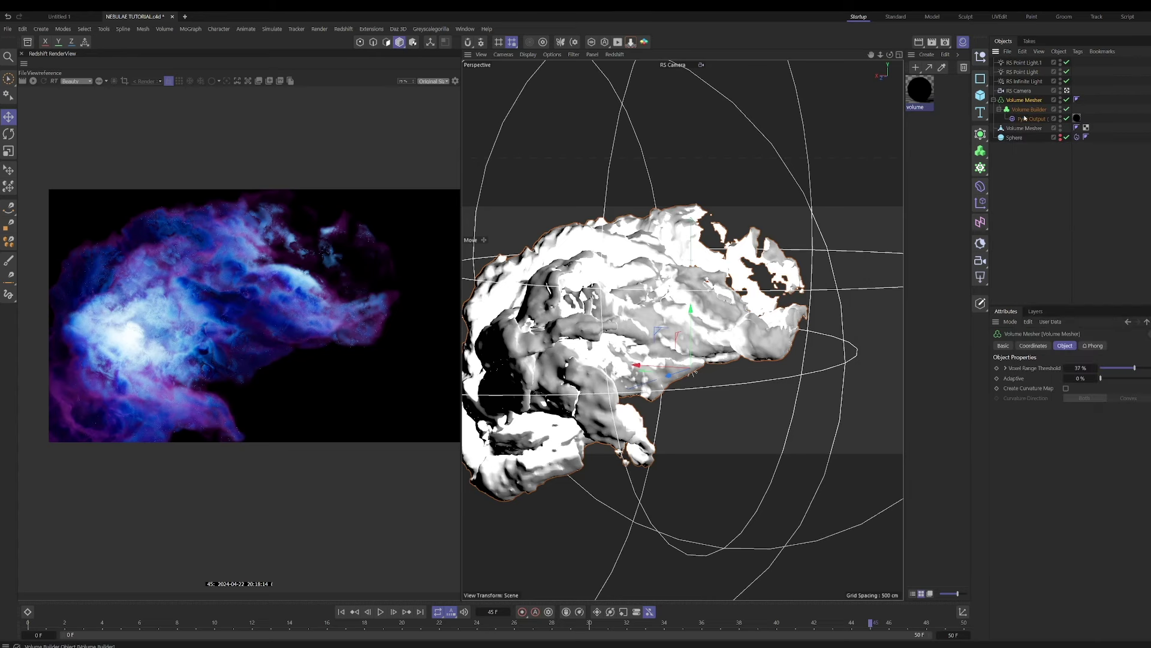
Take the Pyro Output out of the Volume Mesher hierarchy, delete that hierarchy, and hide the converted polygon mesh.
mouse_move(1027, 119)
left_mouse_down()
mouse_move(1024, 129)
mouse_move(1022, 119)
left_mouse_up()
left_click(1019, 92)
left_click(1024, 100)
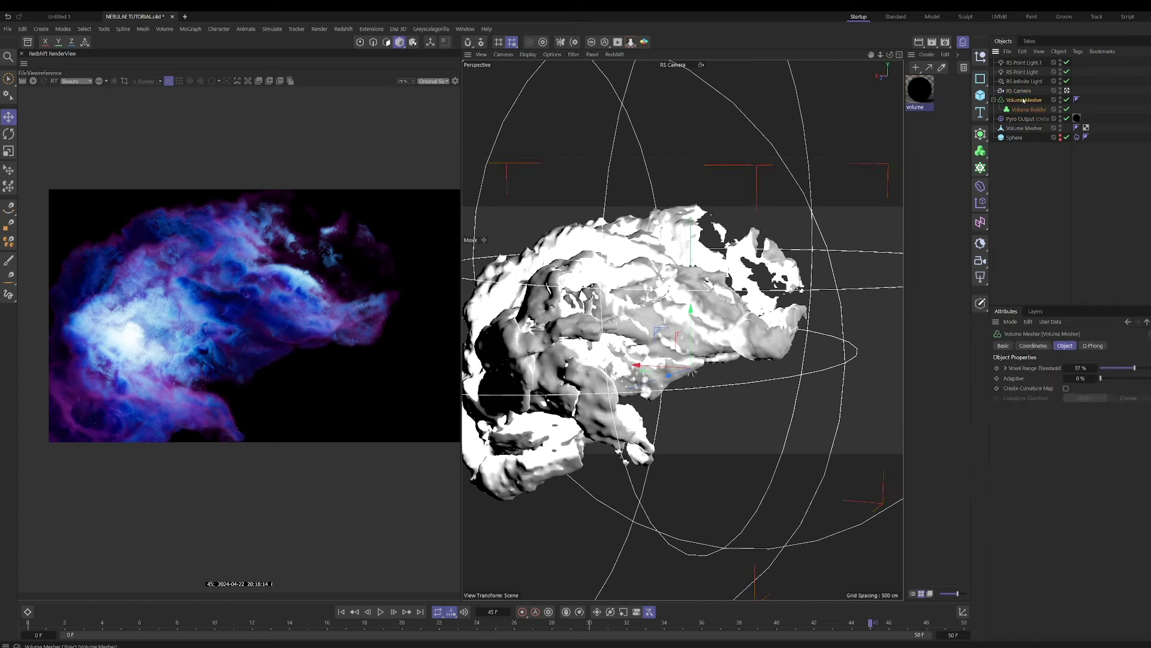
key("Delete")
left_click(1022, 109)
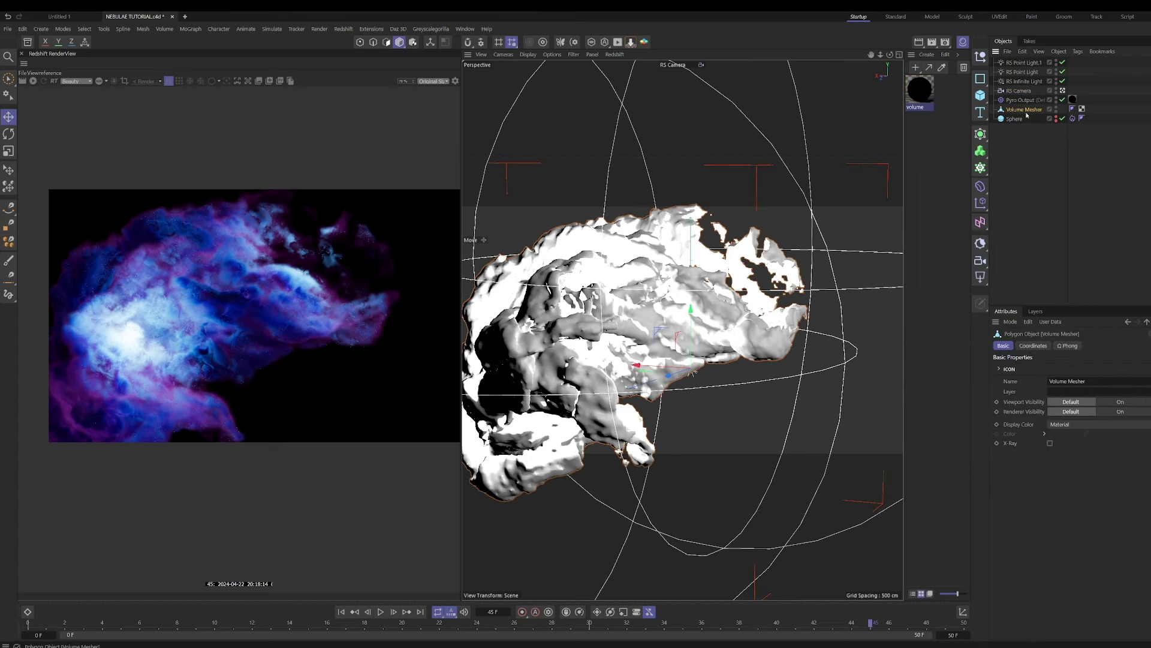
left_click(1057, 110)
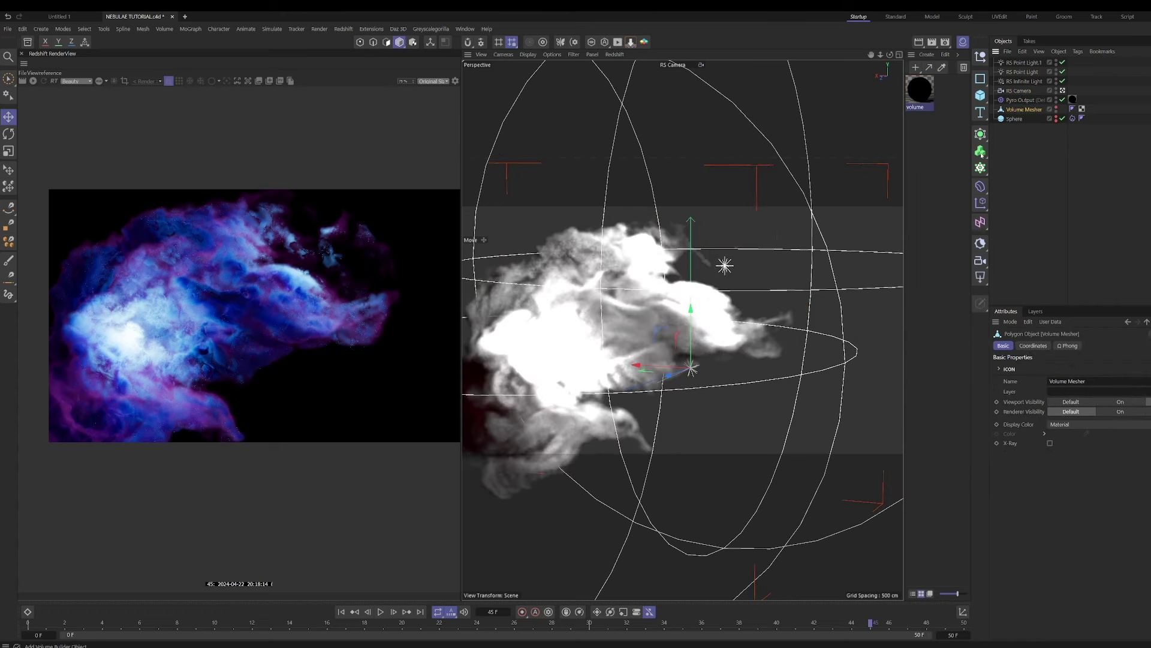
Add a Cloner containing a copy of RS Point Light.1 and disable the two original point lights.
left_click(981, 133)
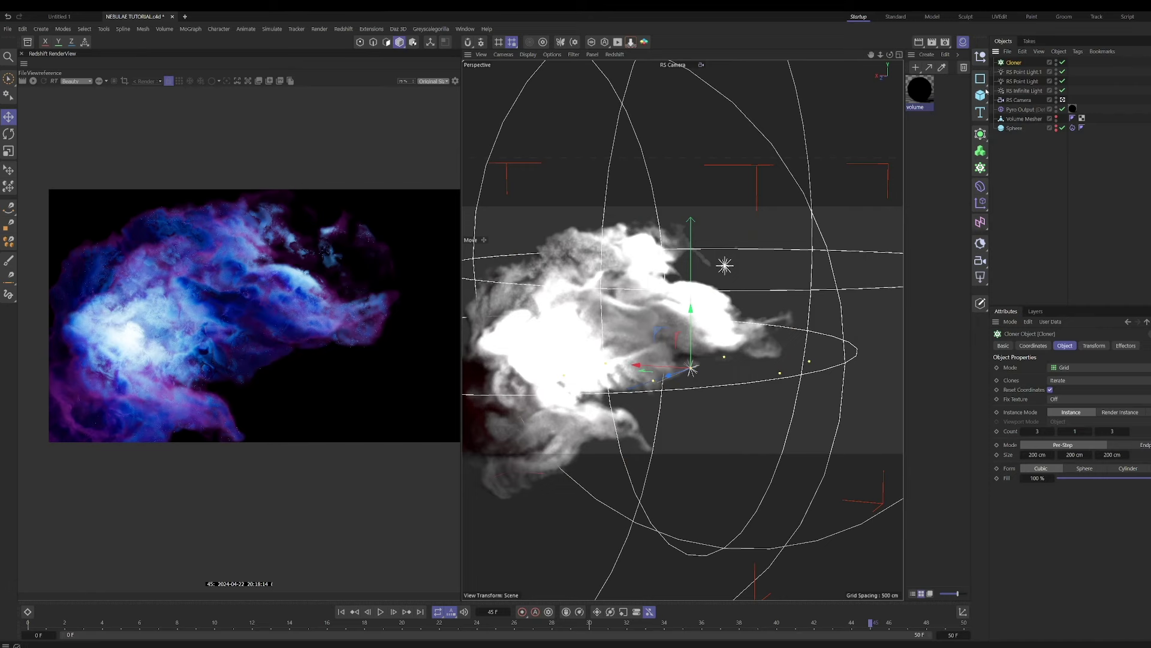
left_click(1021, 72)
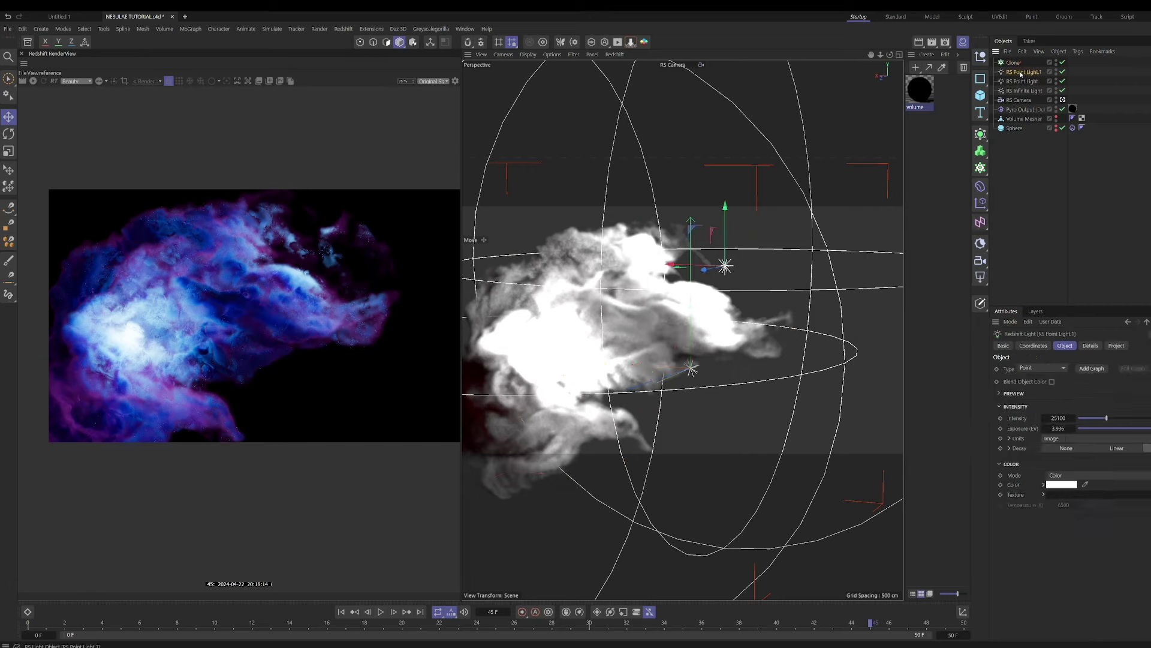
left_click_drag(1021, 73, 1014, 62, "ctrl")
left_click(1067, 81)
left_click(1067, 91)
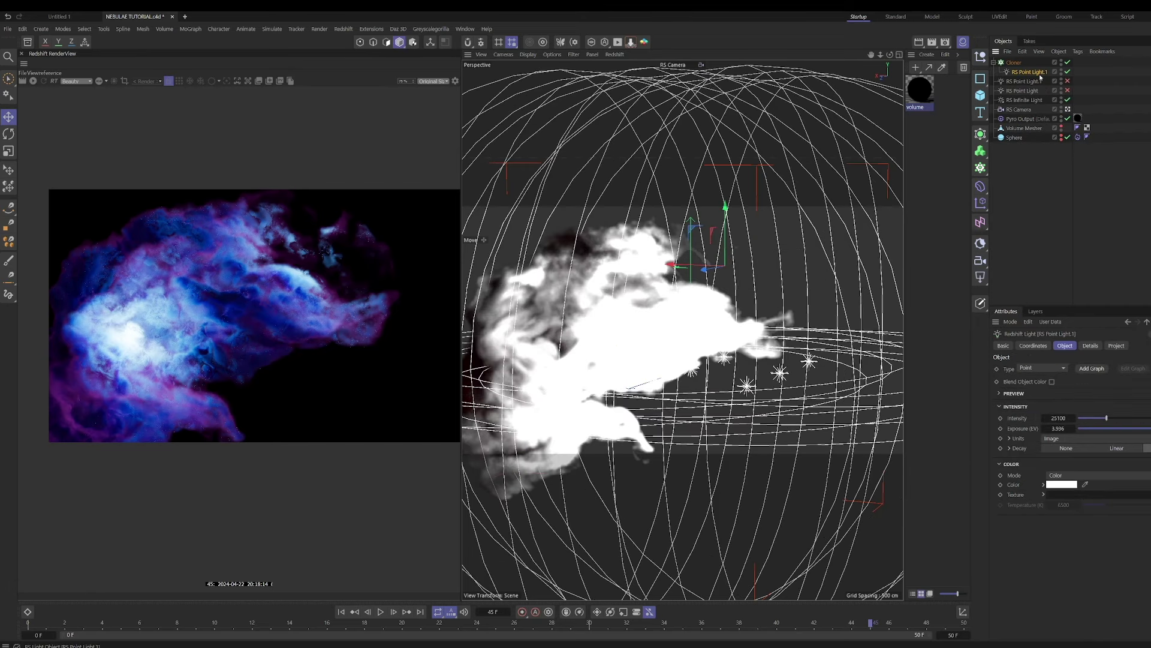
Set the Cloner to Object mode on the Volume Mesher with Volume distribution, and show its clones in the viewport.
left_click(1014, 63)
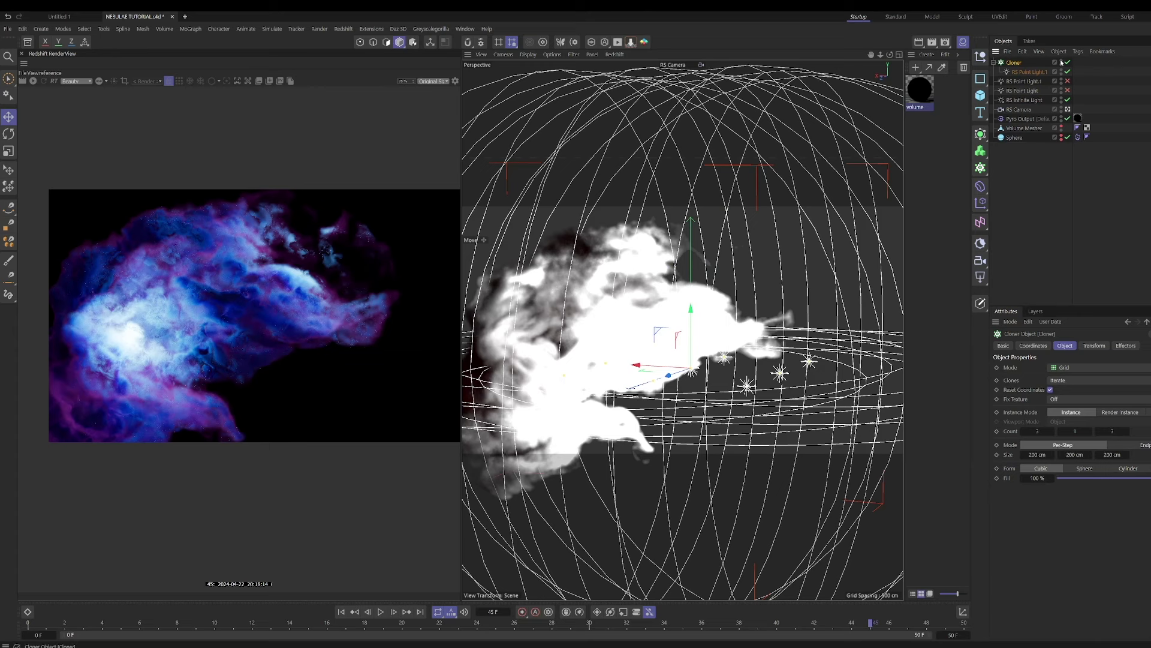
left_click(1023, 73)
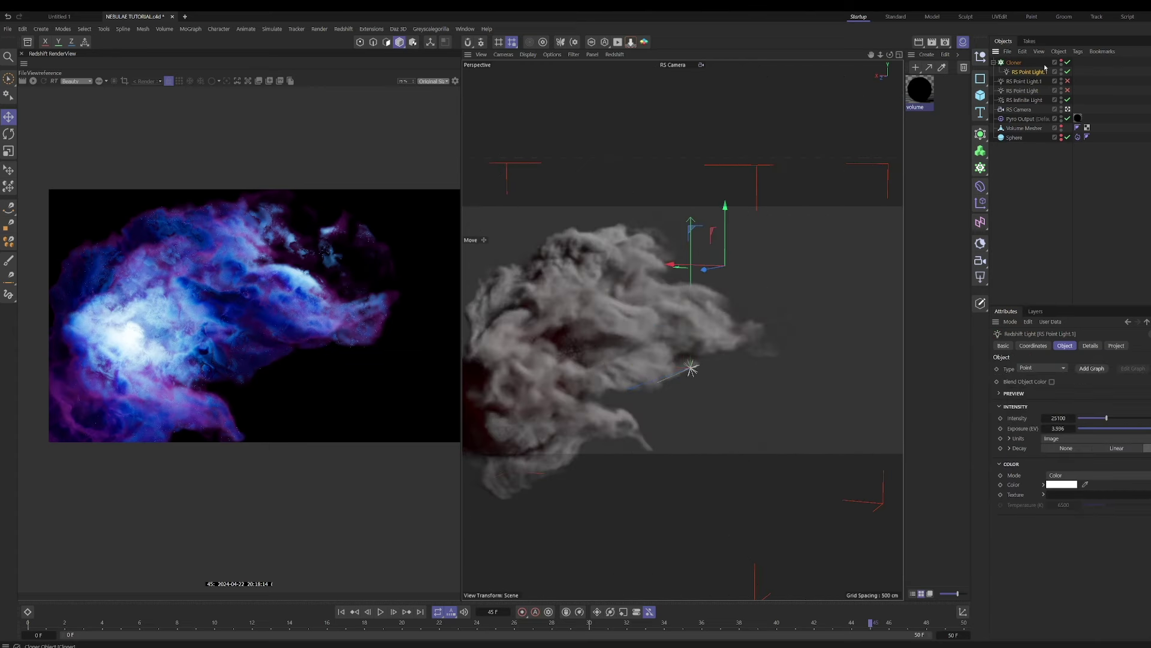
left_click(1019, 62)
left_click(1079, 367)
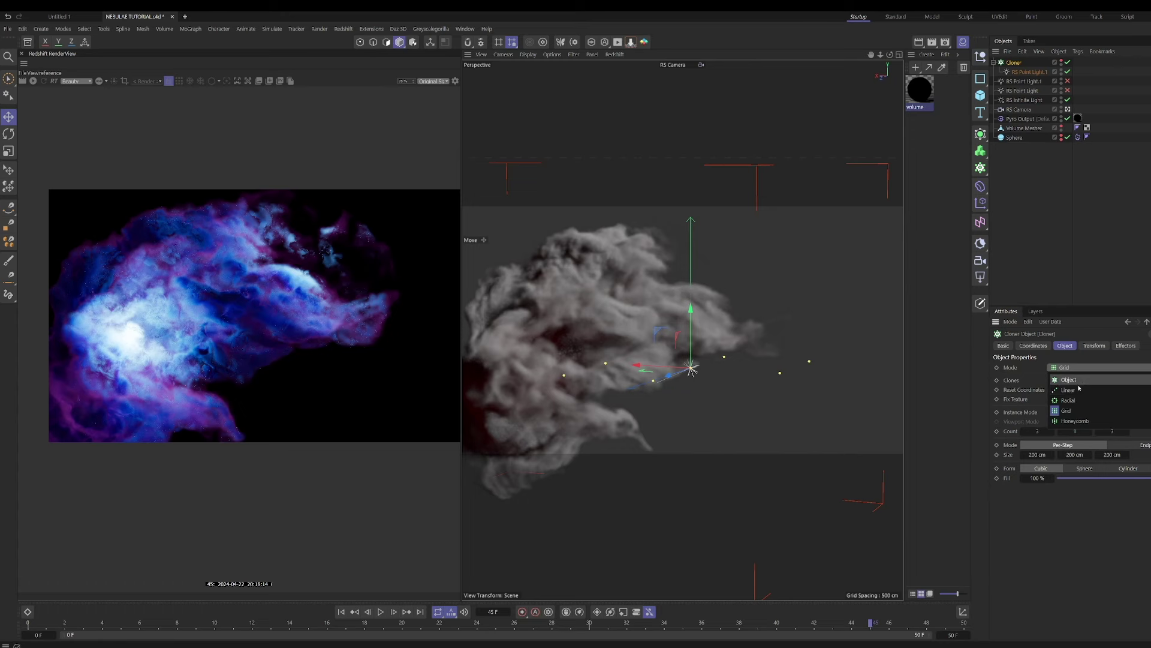
left_click(1070, 379)
left_click_drag(1024, 128, 1081, 430)
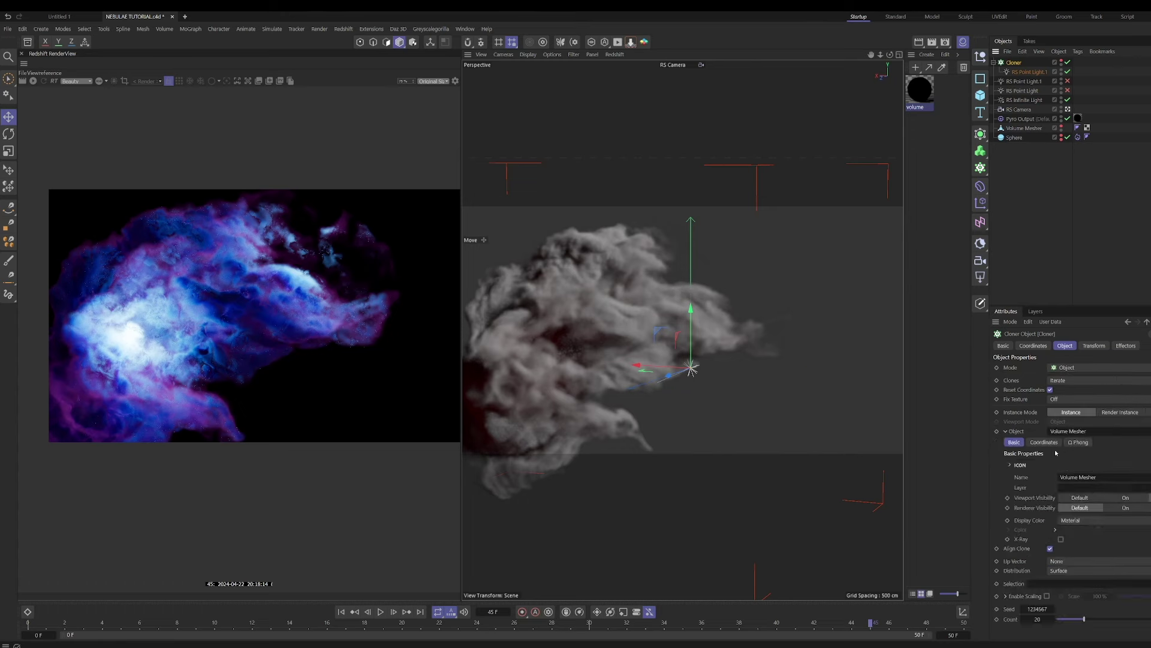
left_click(1068, 569)
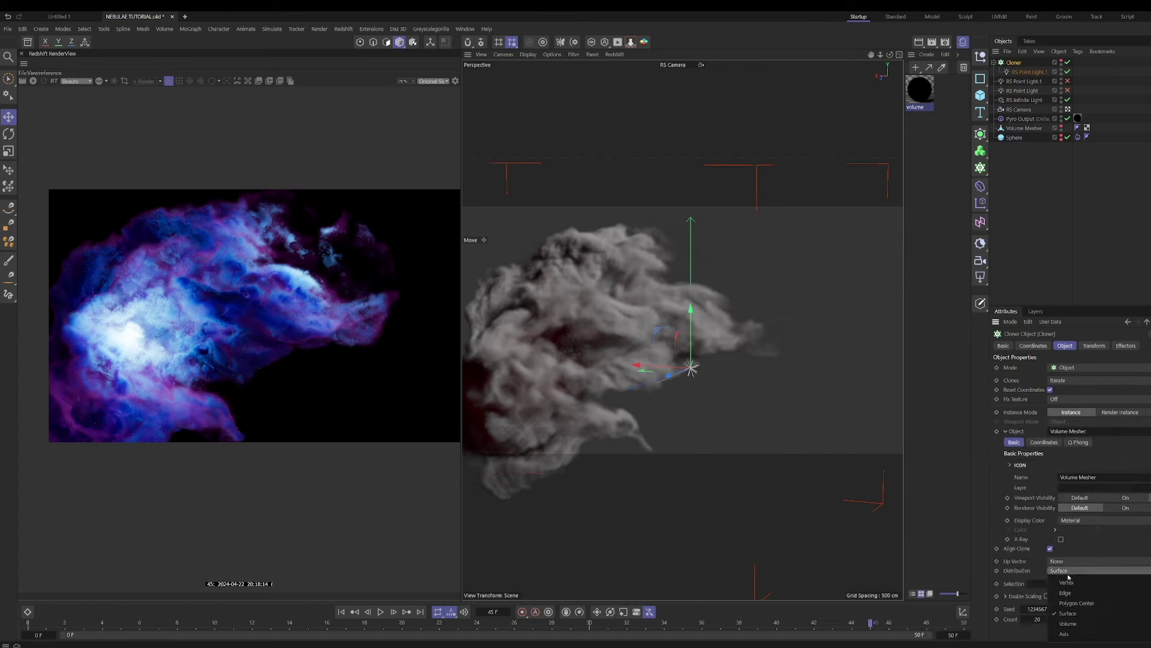
left_click(1073, 627)
left_click(1007, 431)
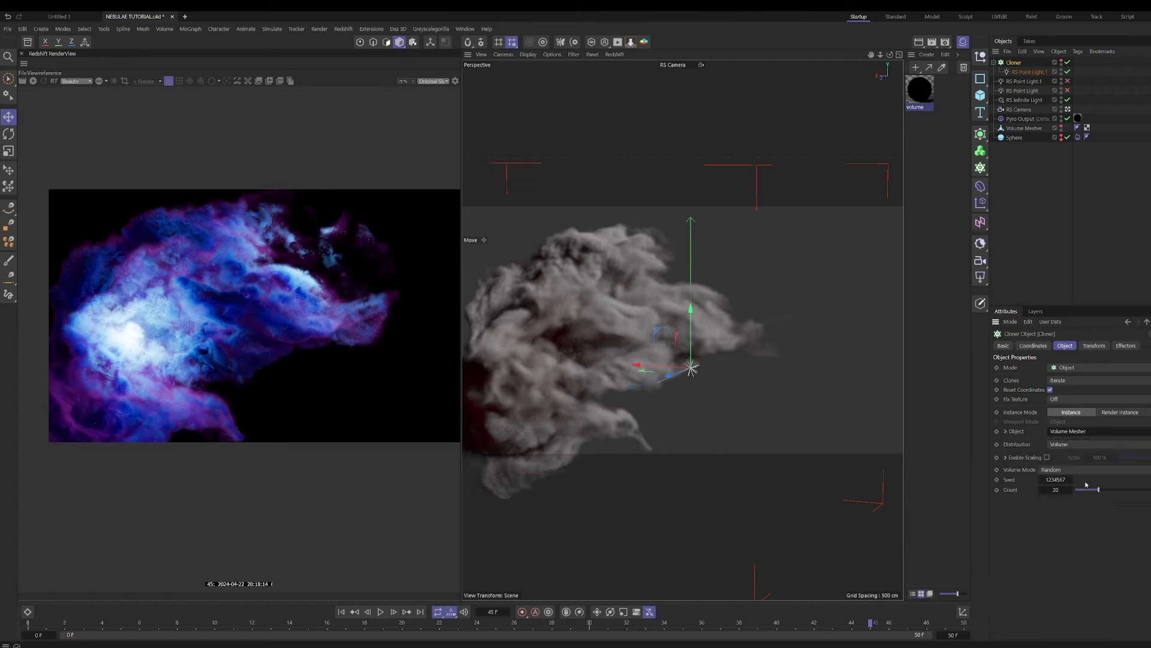
left_click(1062, 62)
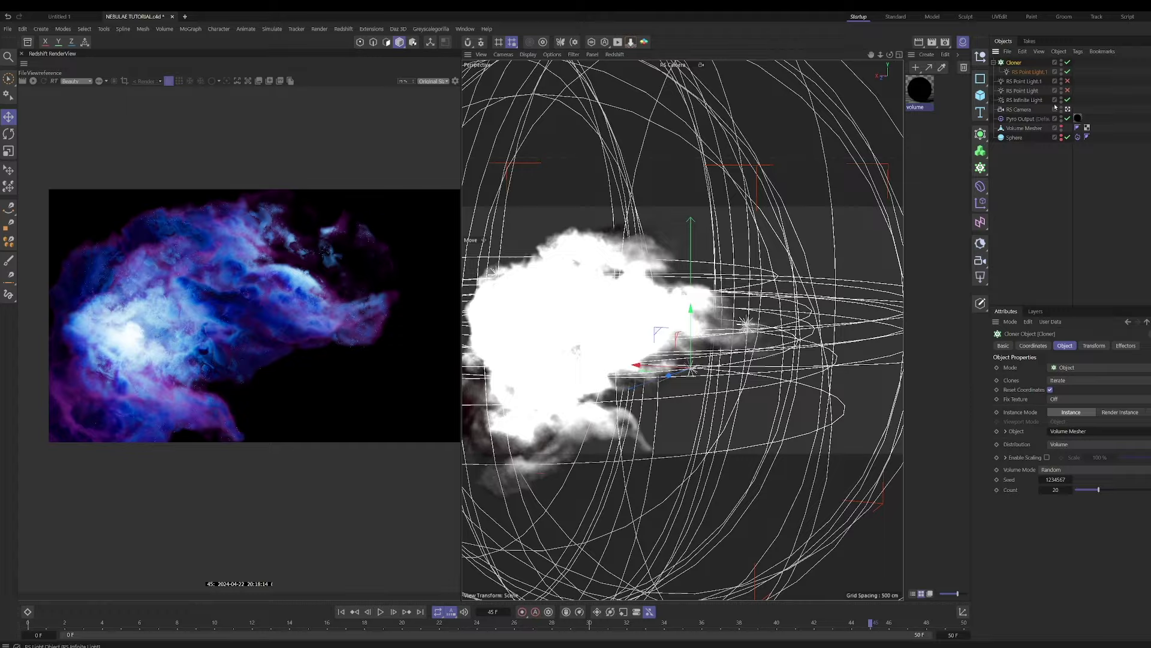
Start the live Redshift render and set the Cloner's volume seed to 1234623 and its count to 10.
mouse_move(1070, 479)
left_mouse_down()
mouse_move(1102, 479)
mouse_move(1084, 490)
left_mouse_up()
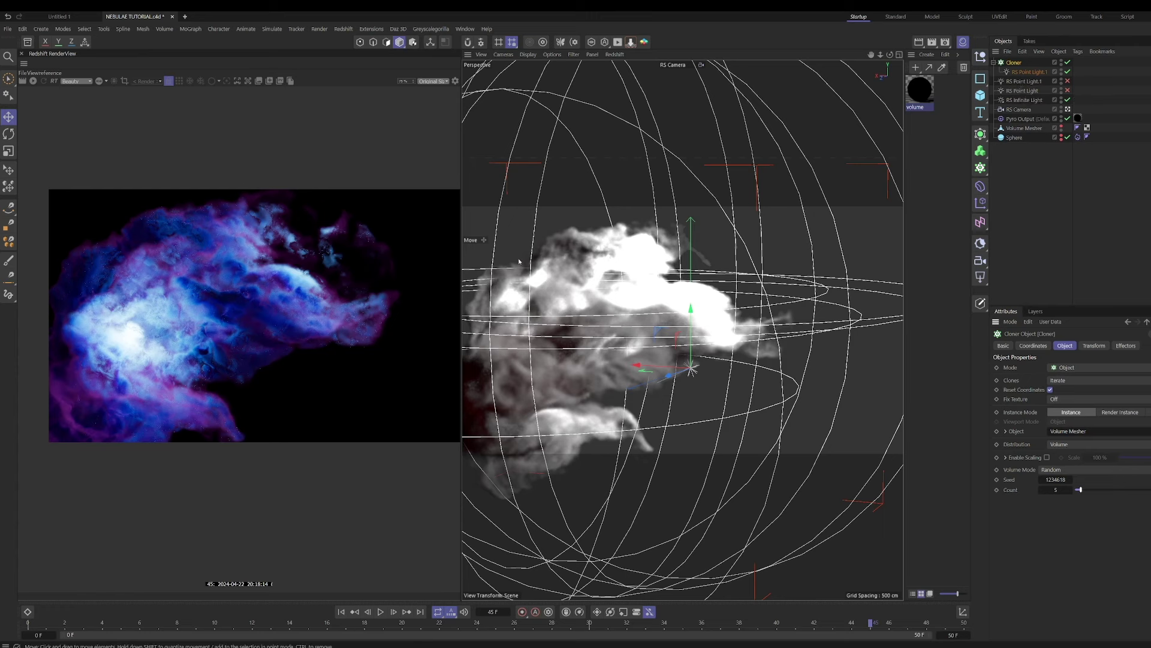
left_click(33, 80)
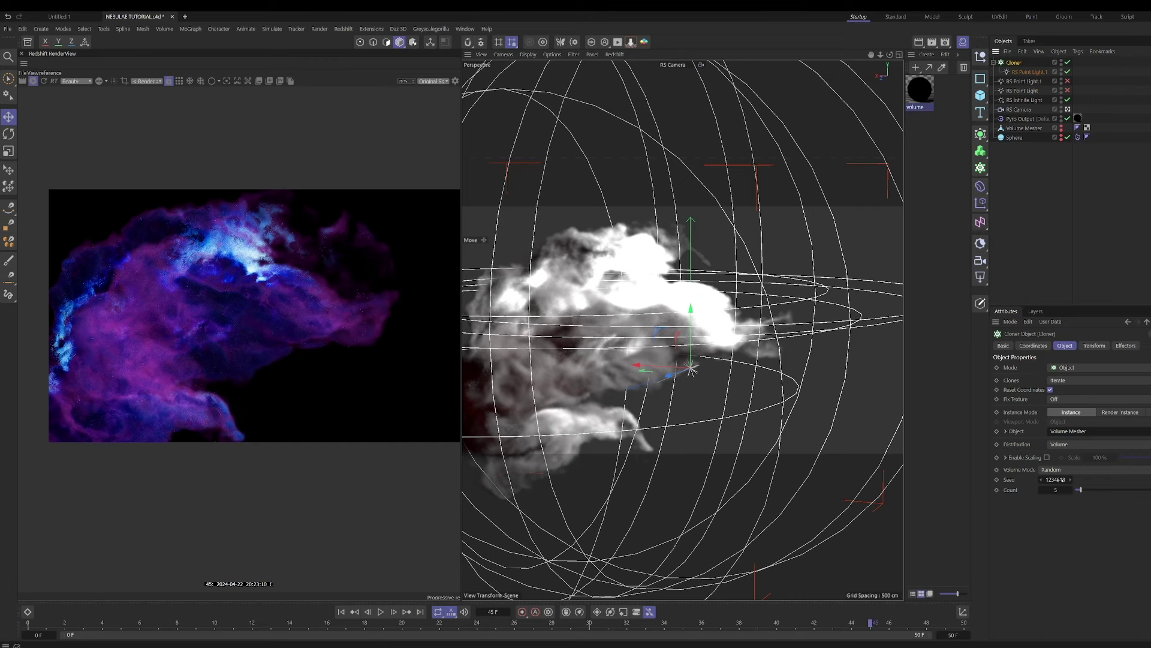
scroll(1056, 480, "up", 2)
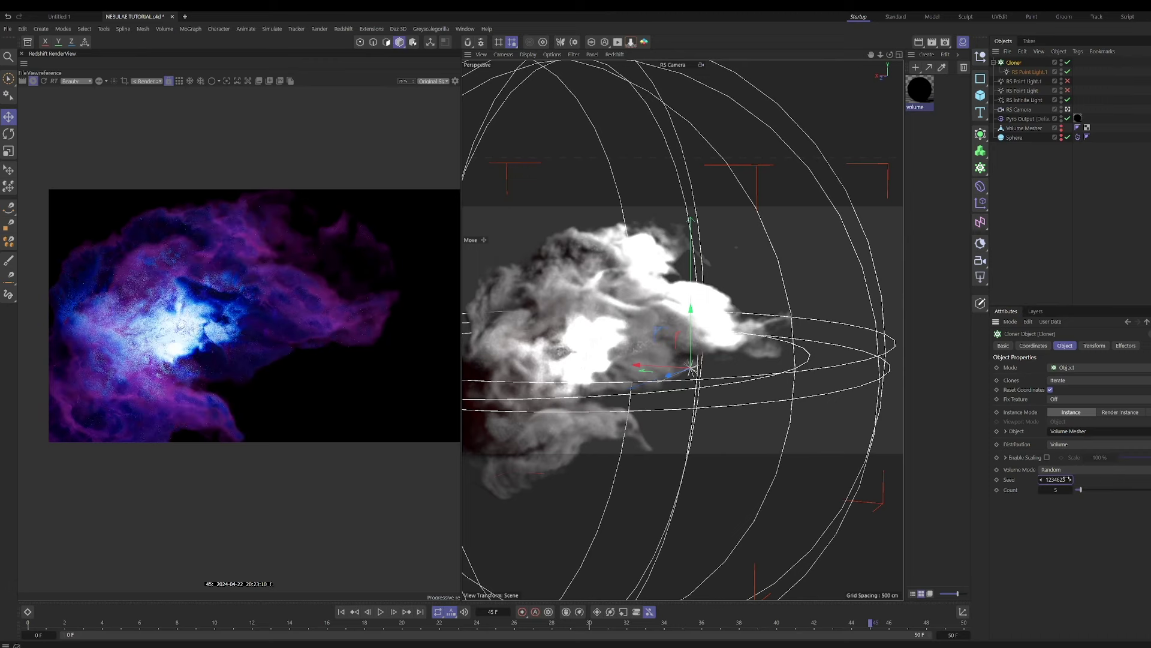
left_click_drag(1084, 491, 1087, 491)
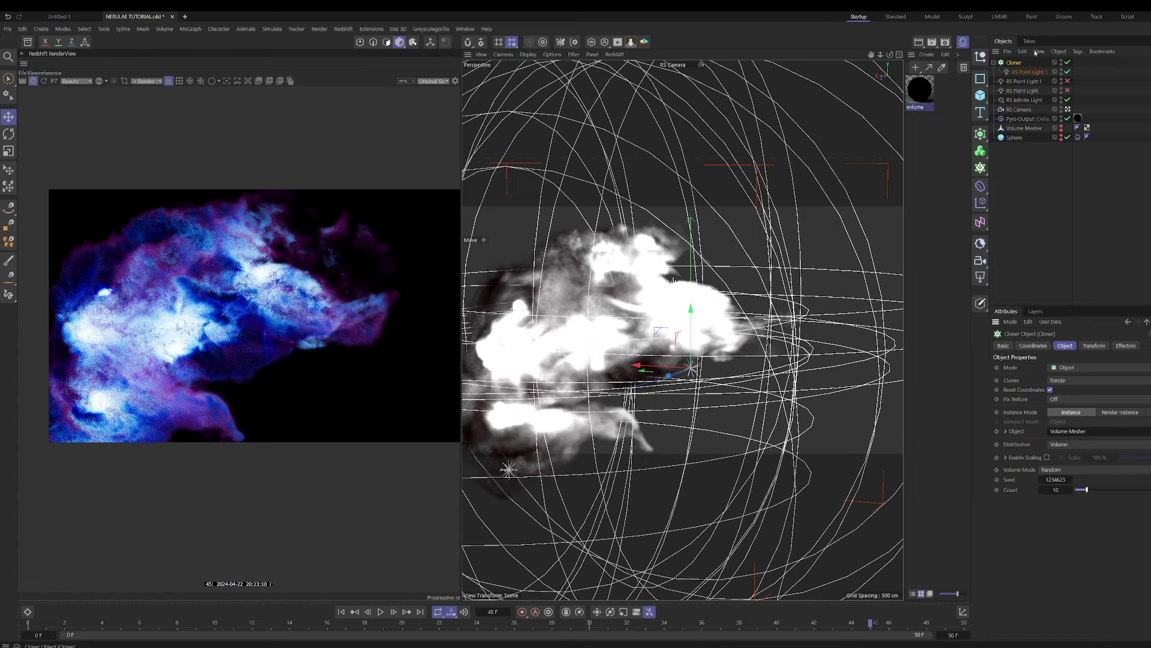
Duplicate RS Point Light.1 inside the Cloner and colour the copy a muted magenta with a 300° hue.
left_click(1030, 72)
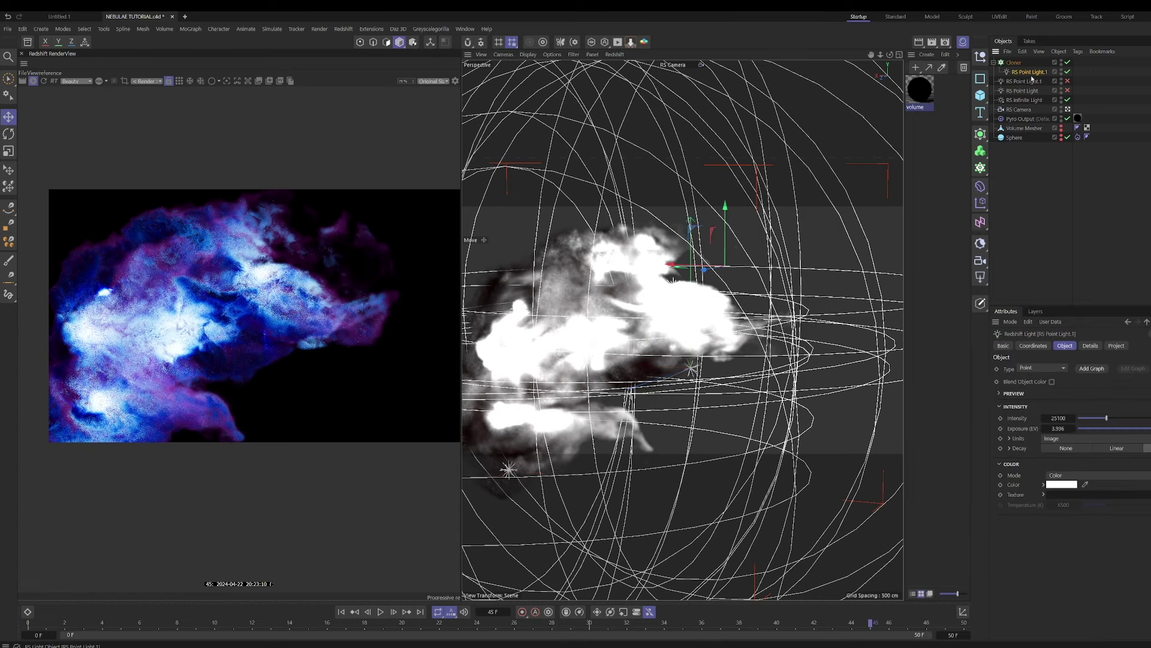
key("ctrl+v")
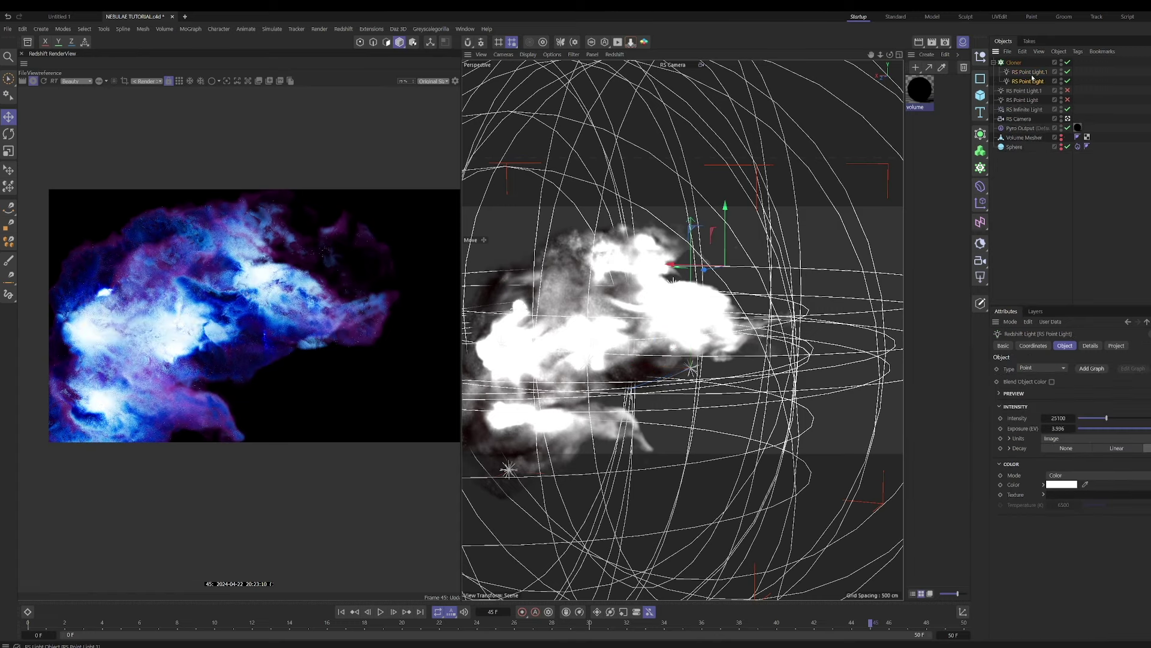
left_click(1062, 483)
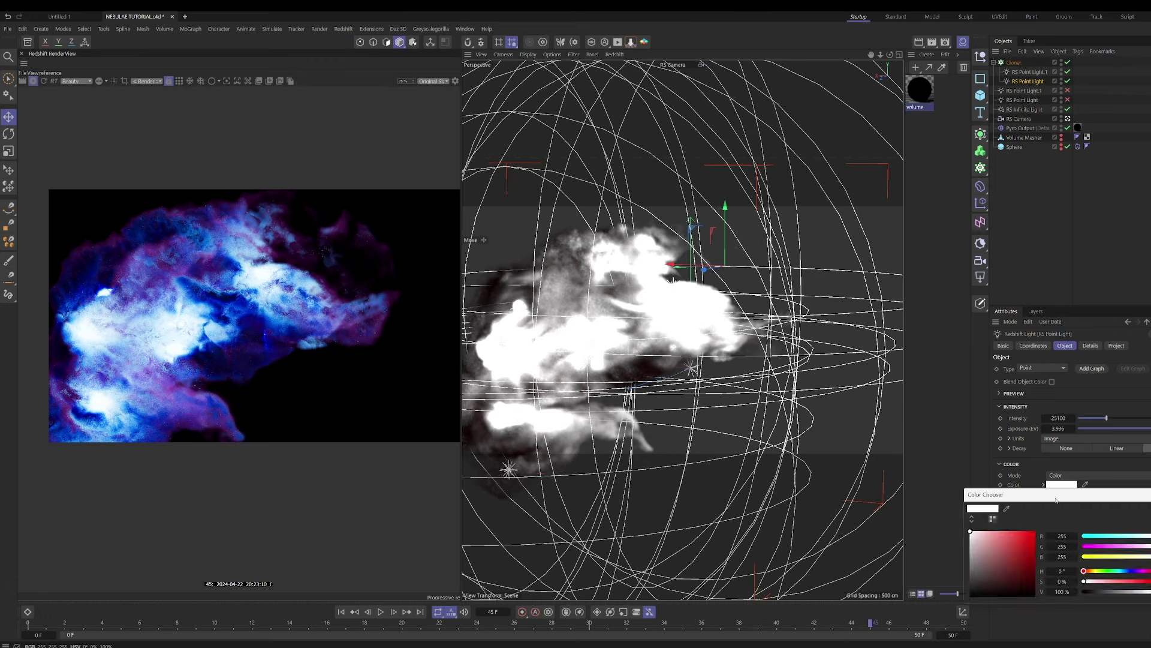
left_click(1142, 570)
left_click(995, 530)
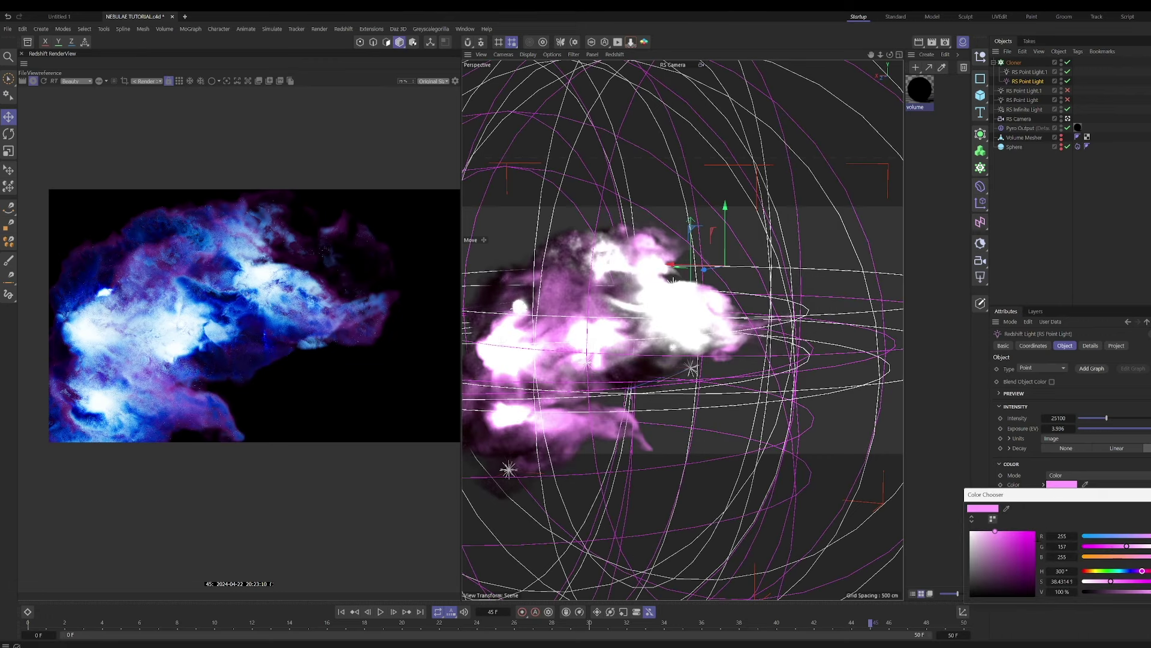
left_click(997, 541)
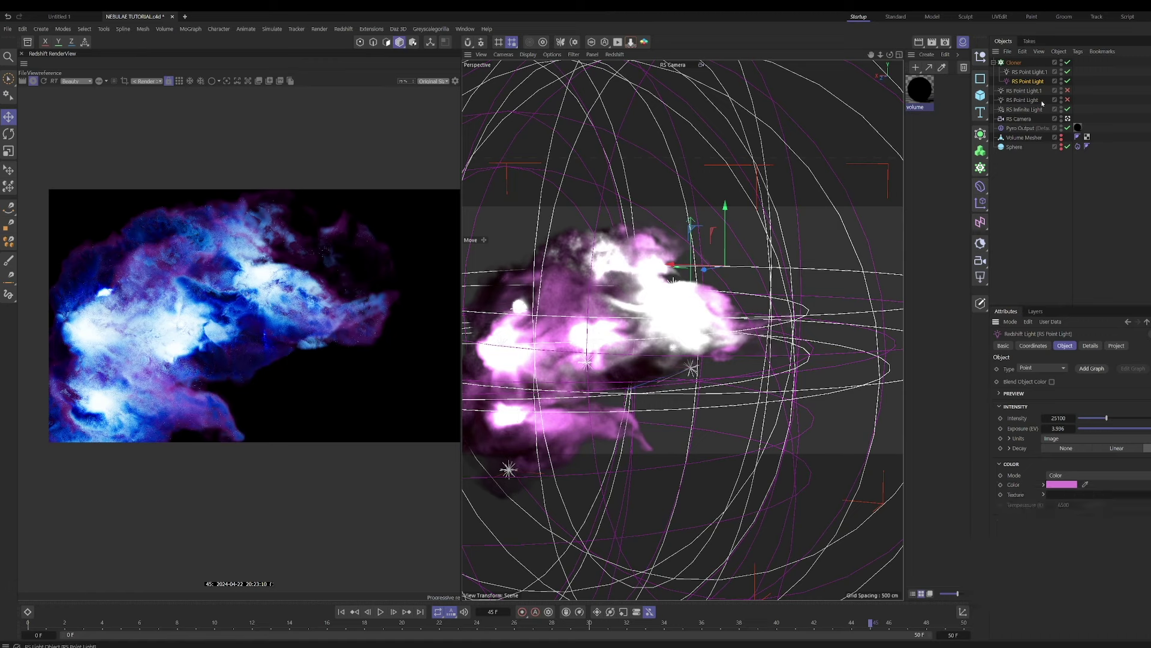
Set the Cloner's Clones option to Random so the two point lights are distributed randomly.
key("Up")
key("Up")
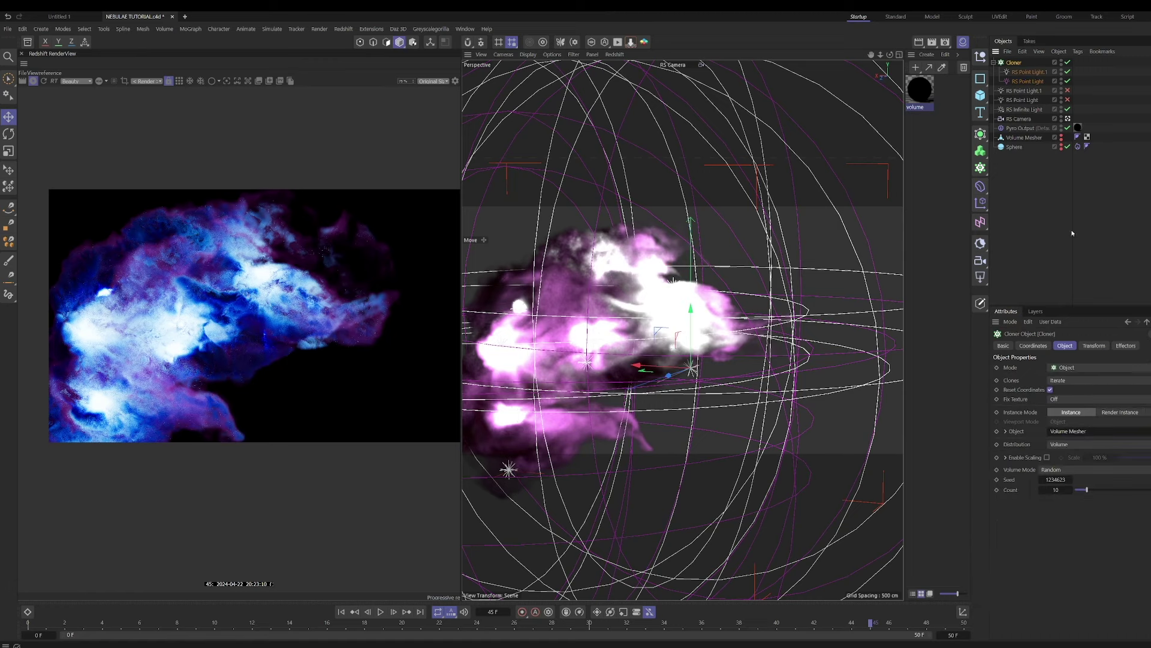
left_click(1073, 380)
left_click(1073, 394)
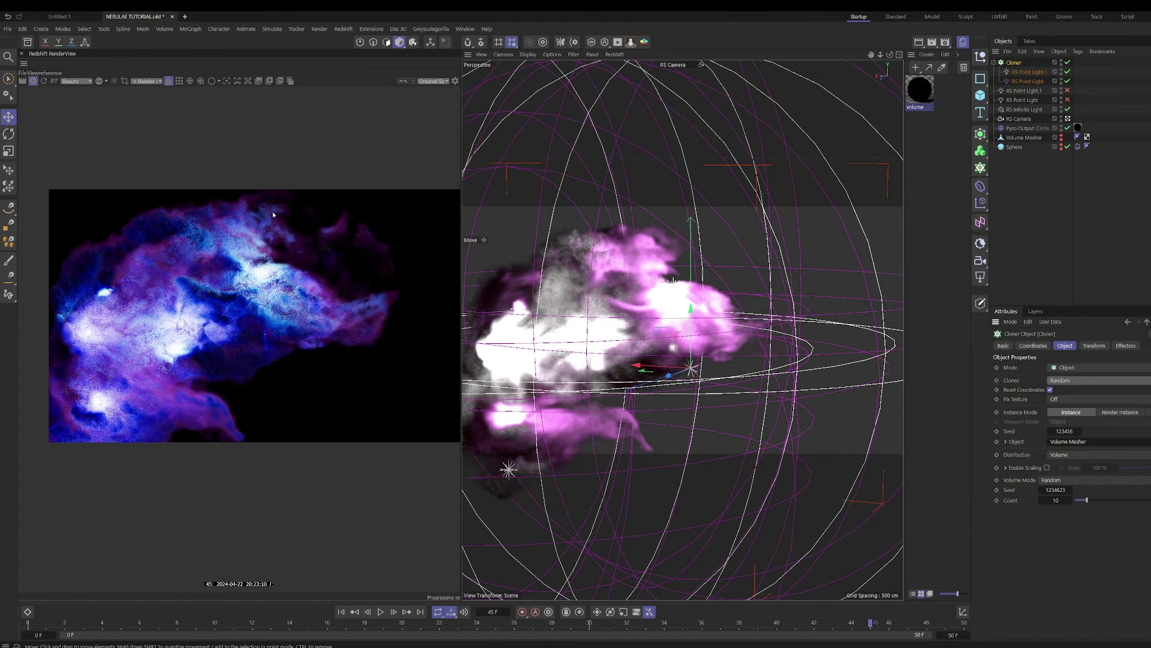
Colour the Cloner's RS Point Light.1 light blue and stop the live Redshift render.
key("Down")
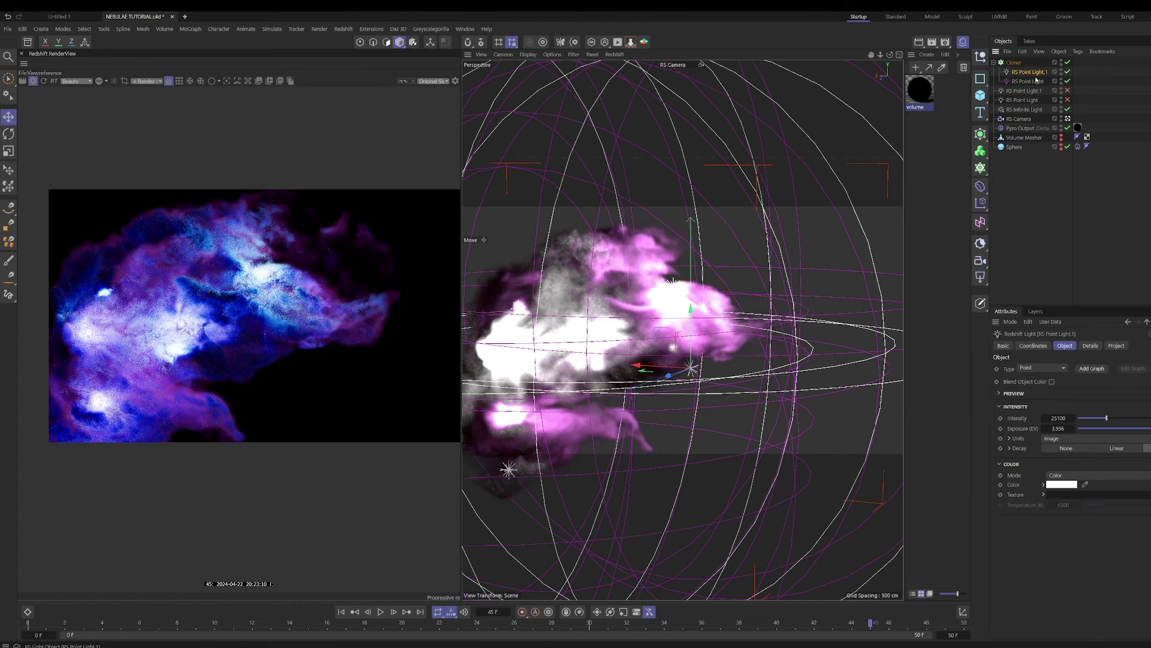
left_click(1062, 485)
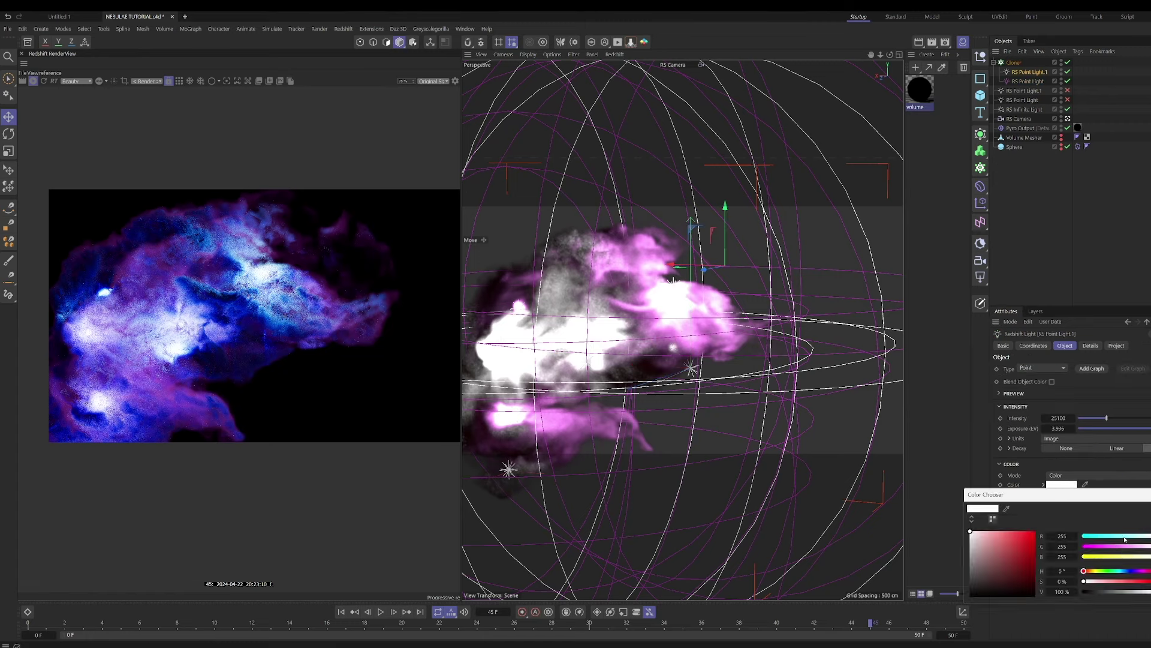
left_click(1131, 572)
left_click(1111, 581)
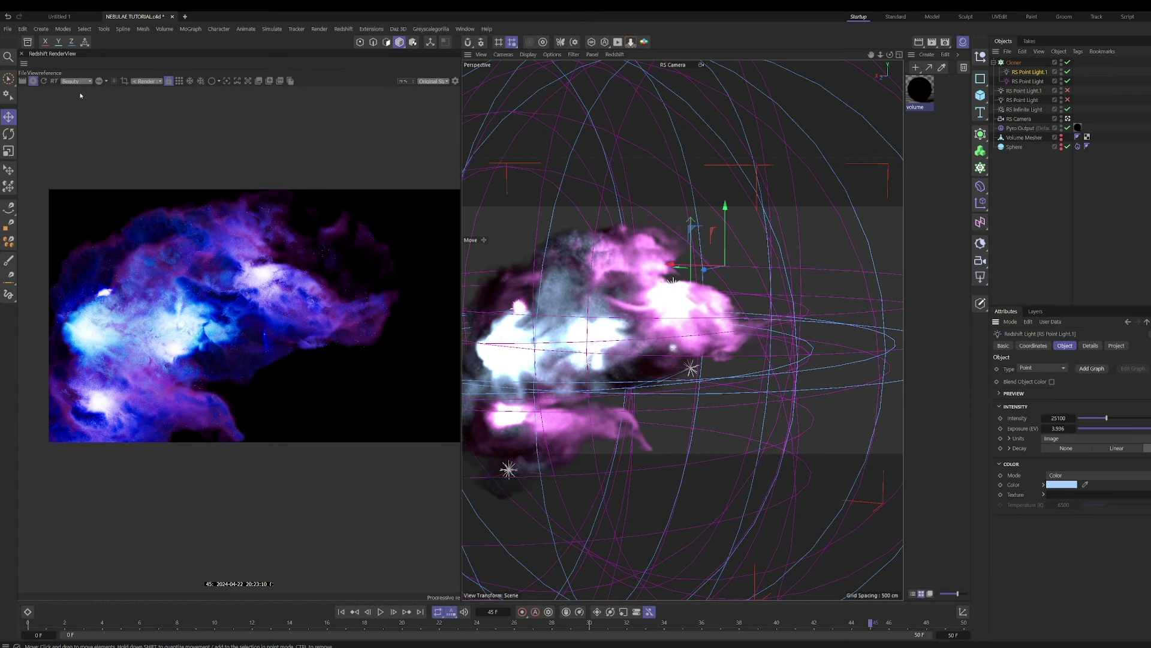
left_click(35, 83)
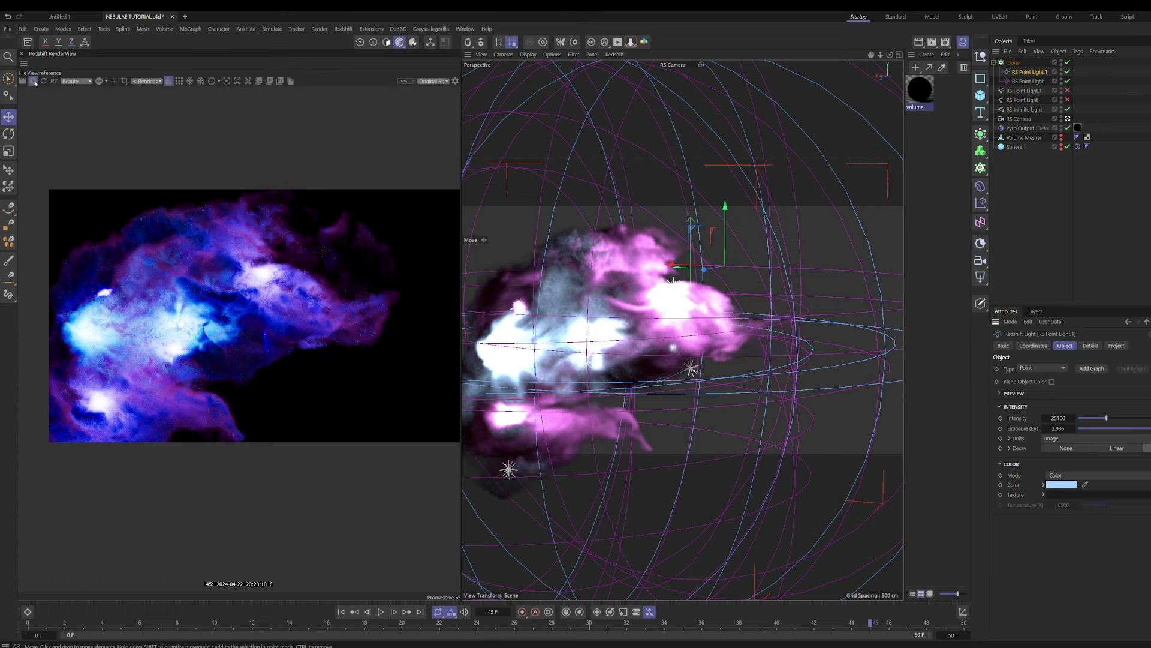
Add a Mesh Emitter at frame 0 with the Sphere as its geometry and the emission mode set to Volume.
left_click(341, 612)
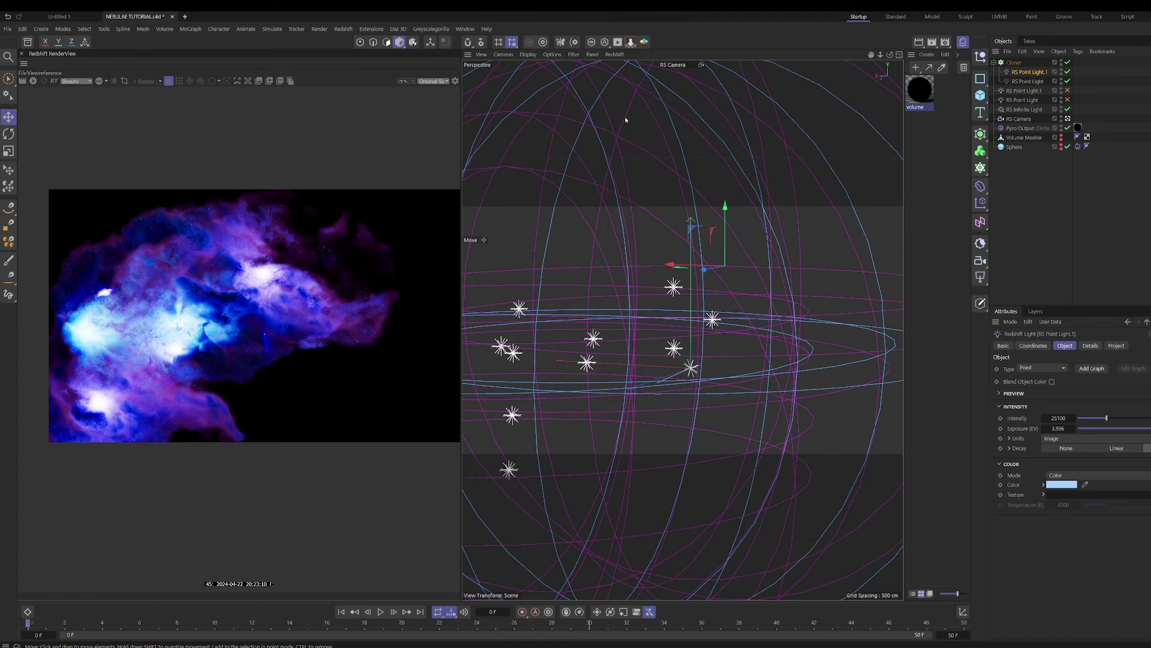
left_click(278, 30)
mouse_move(294, 122)
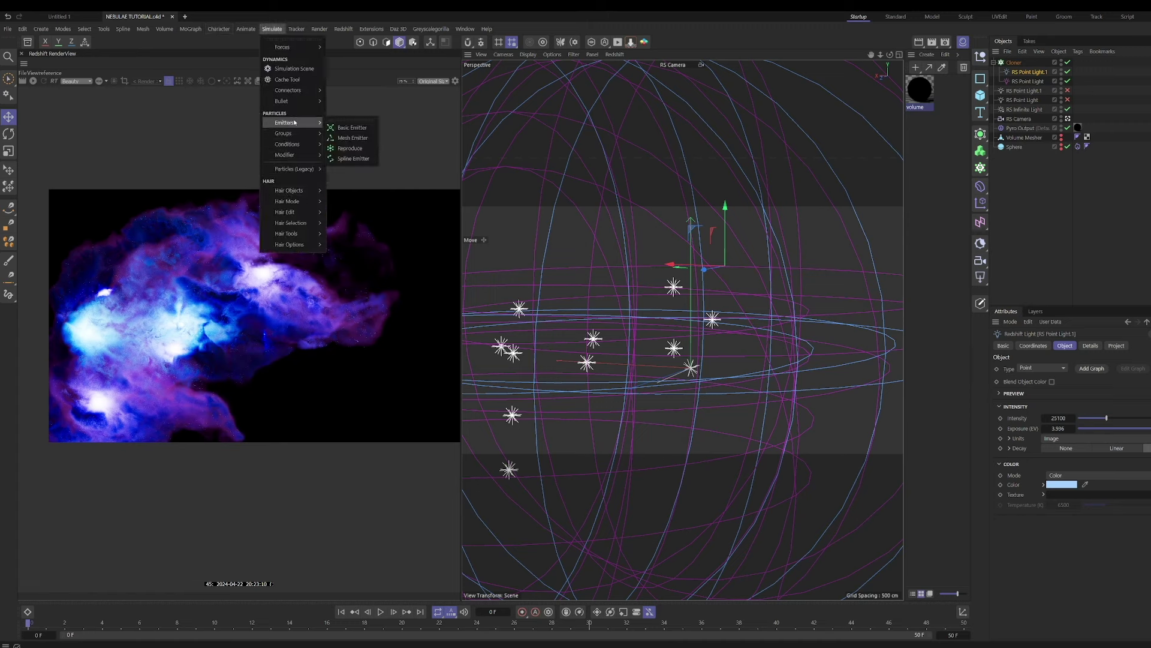
left_click(352, 137)
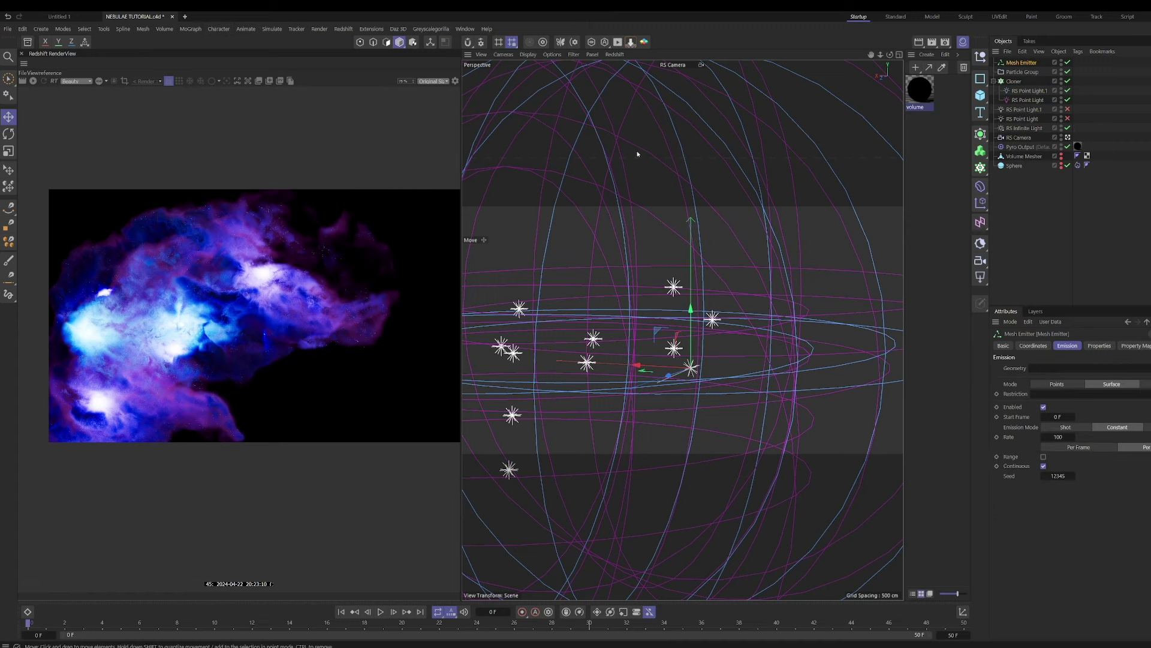
left_click_drag(1014, 165, 1046, 368)
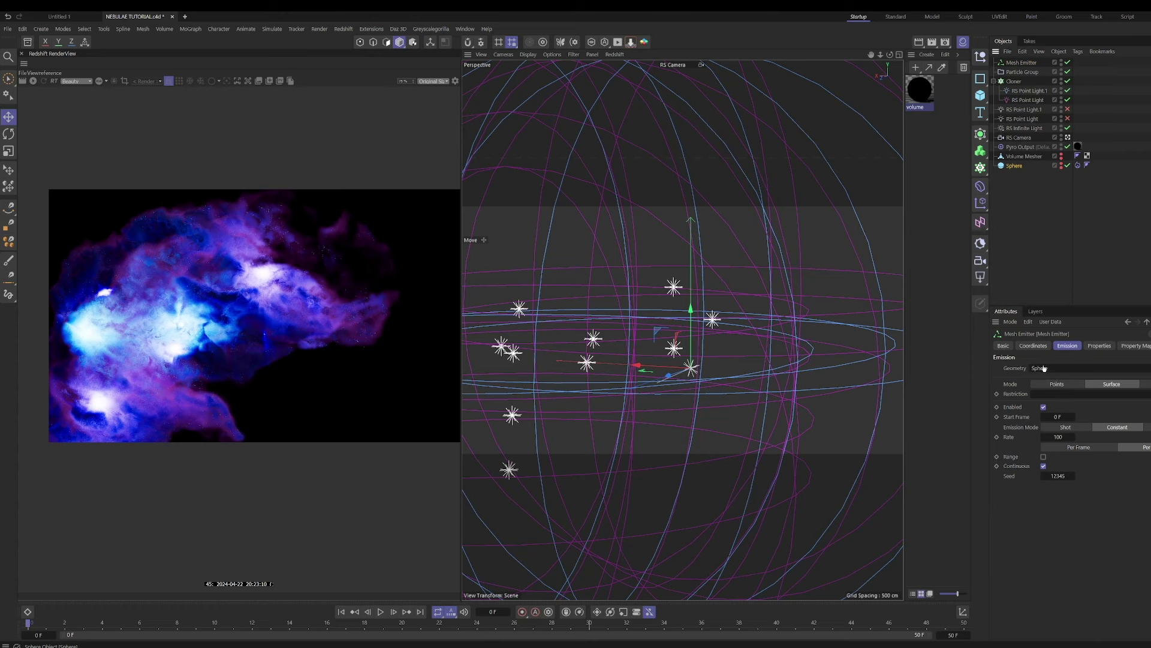
left_click(1147, 383)
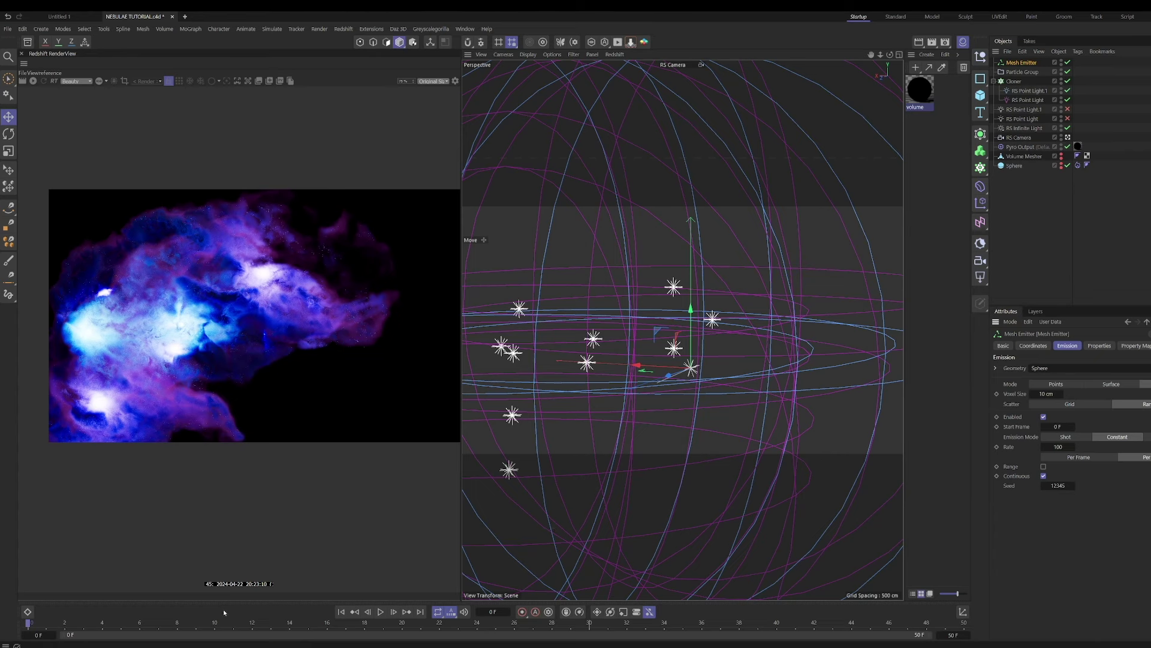
Keyframe the Mesh Emitter's Enabled option on at frame 11 and off at frame 12.
left_click(178, 625)
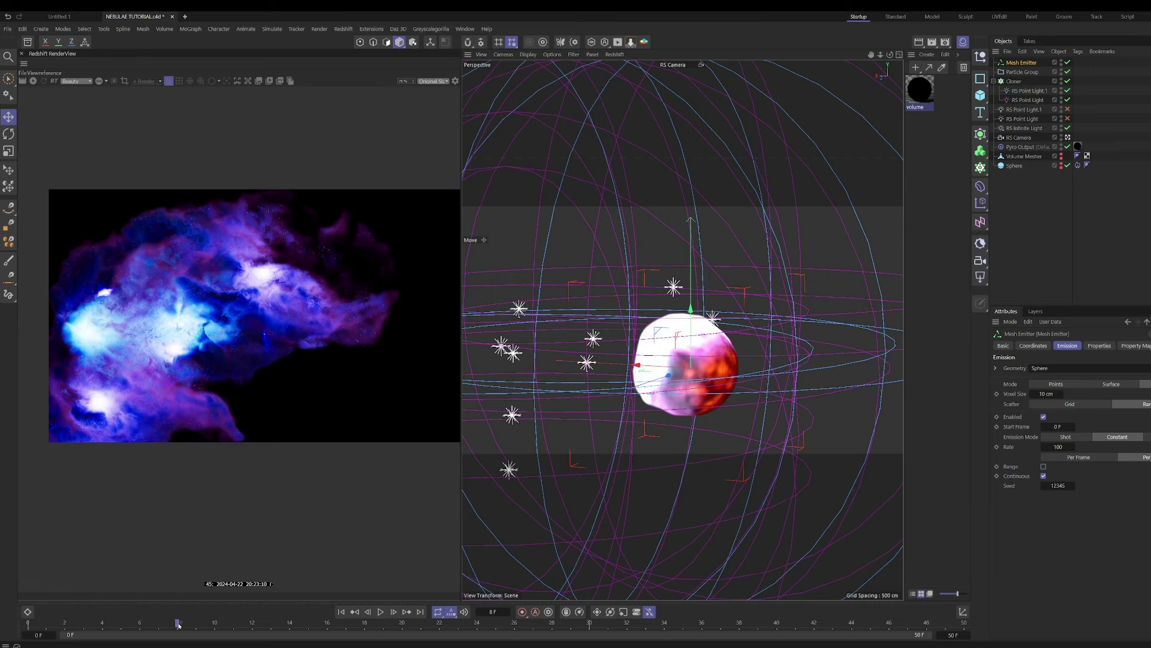
left_click(235, 627)
left_click(997, 417)
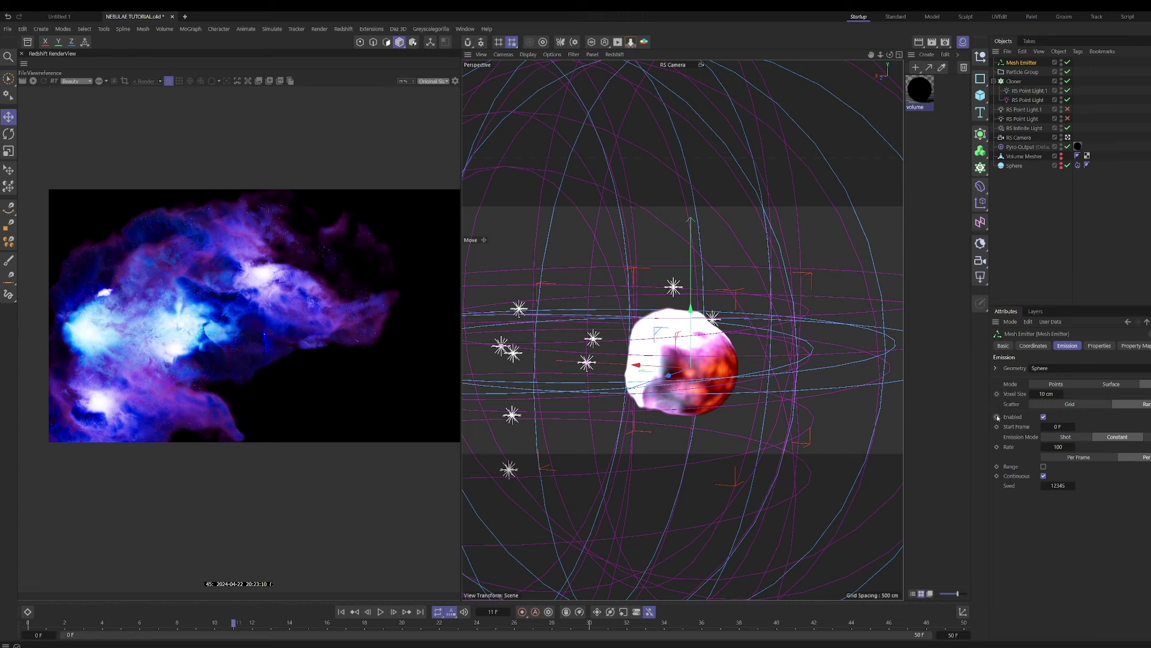
left_click(251, 625)
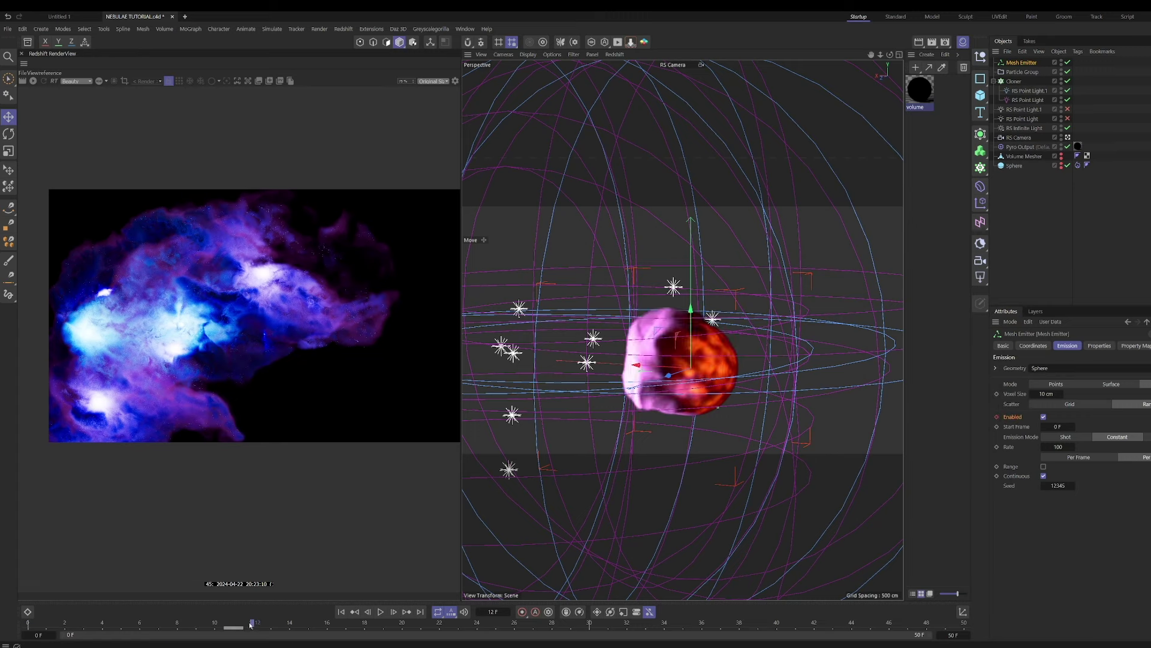
left_click(1043, 416)
left_click(997, 416)
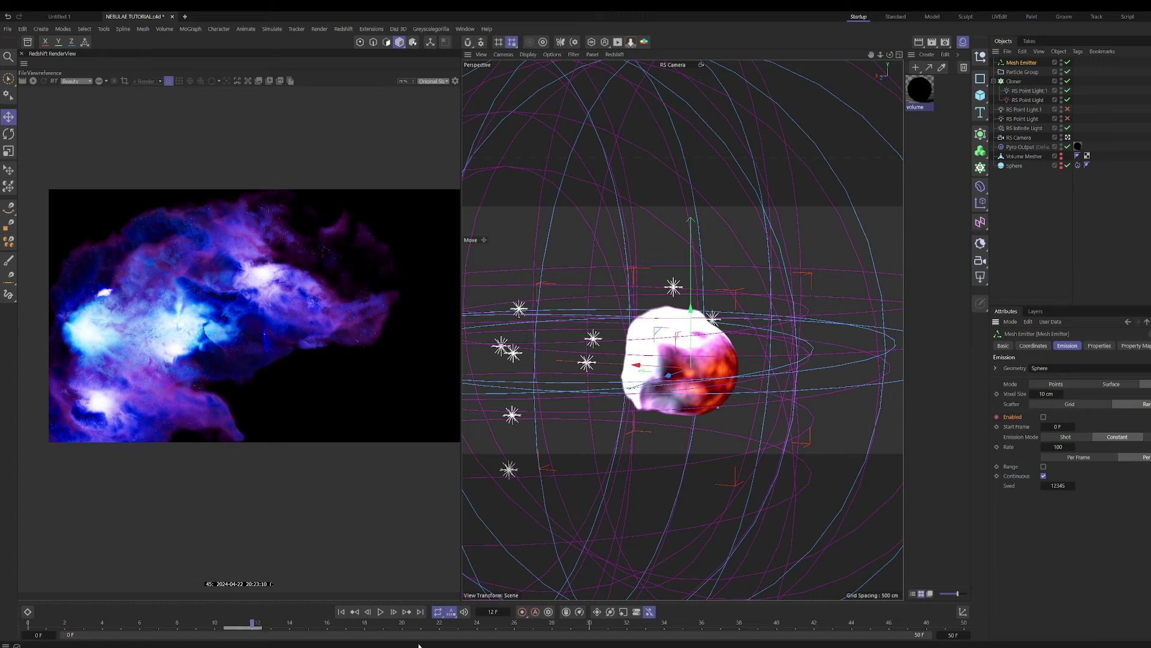
Show the Mesh Emitter's particle properties and play the simulation from frame 0 to check the particles.
left_click(341, 611)
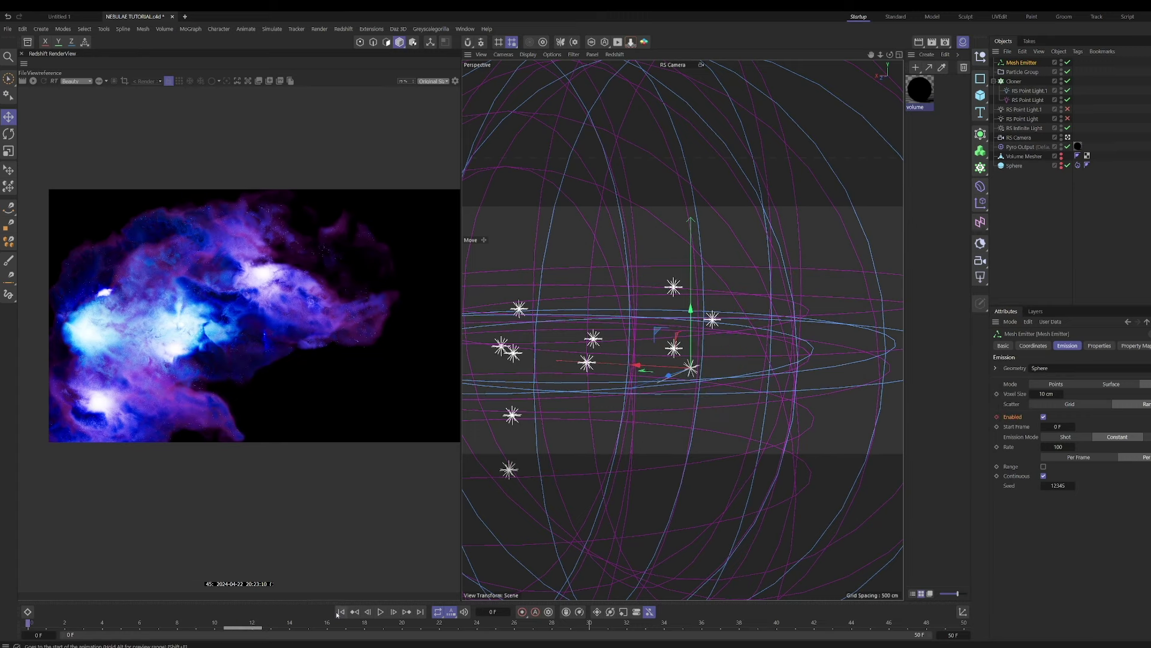
left_click(1103, 347)
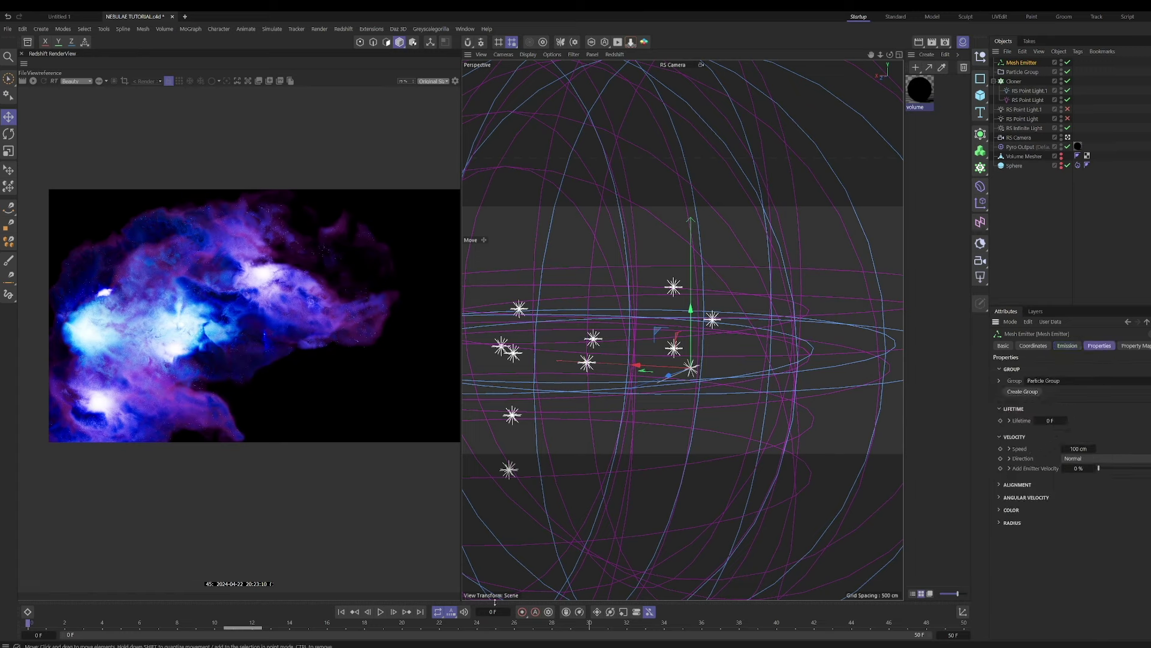
left_click(381, 612)
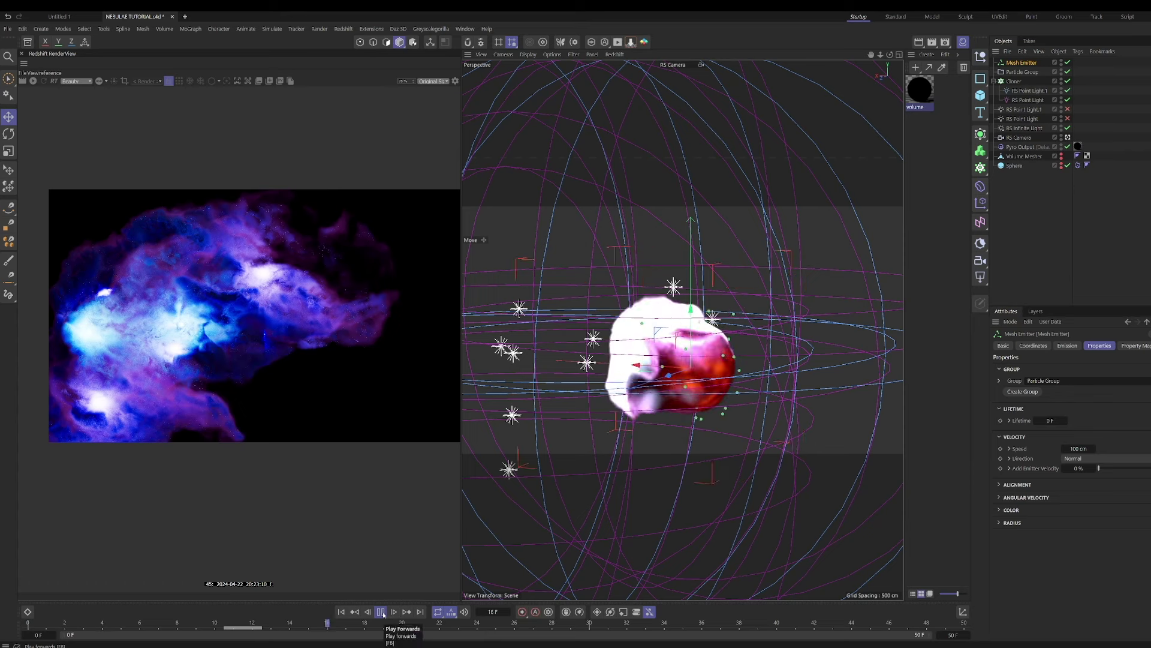
left_click(380, 612)
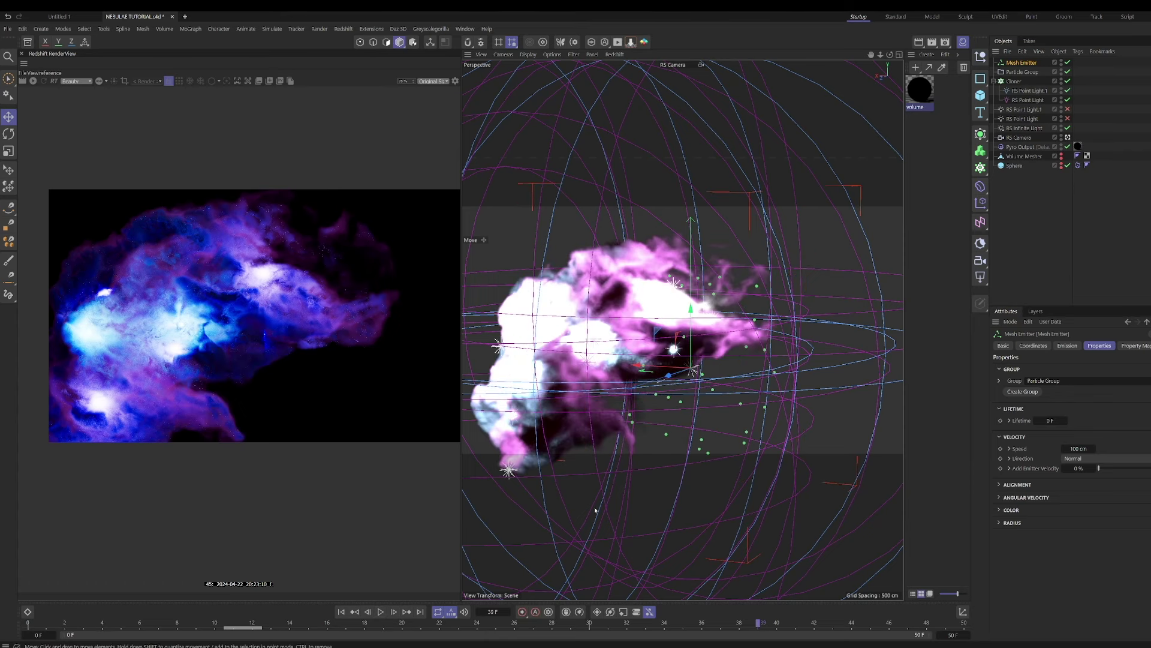
Return to frame 0 and set the Mesh Emitter's particle speed to 0 cm.
left_click(342, 611)
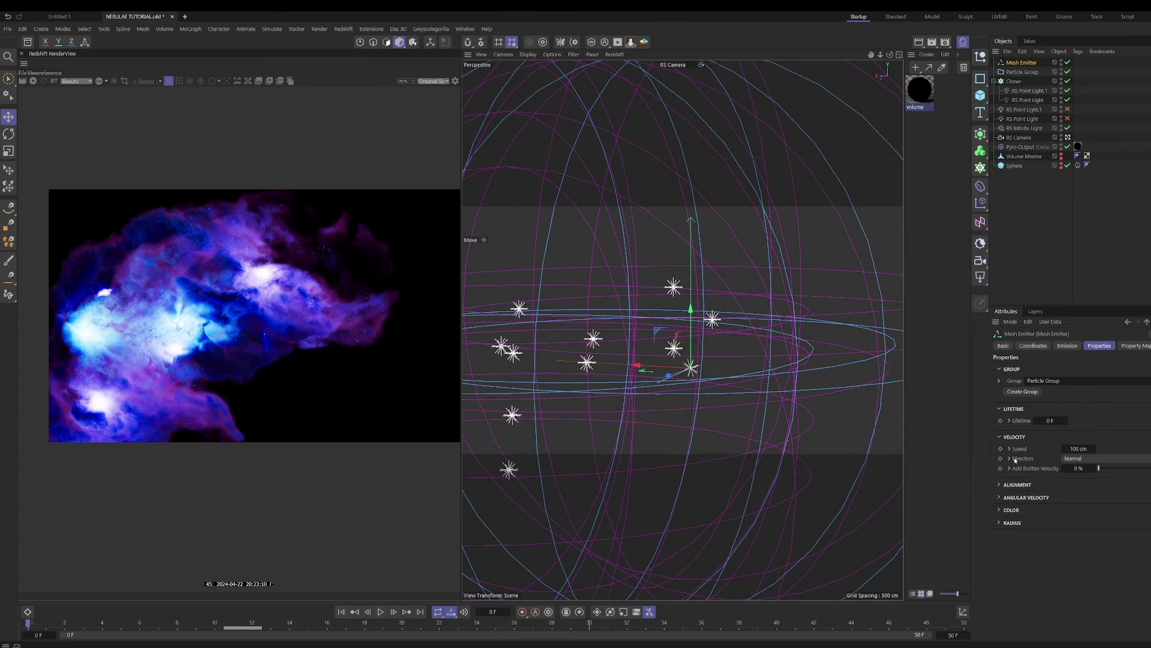
double_click(1077, 448)
type("0")
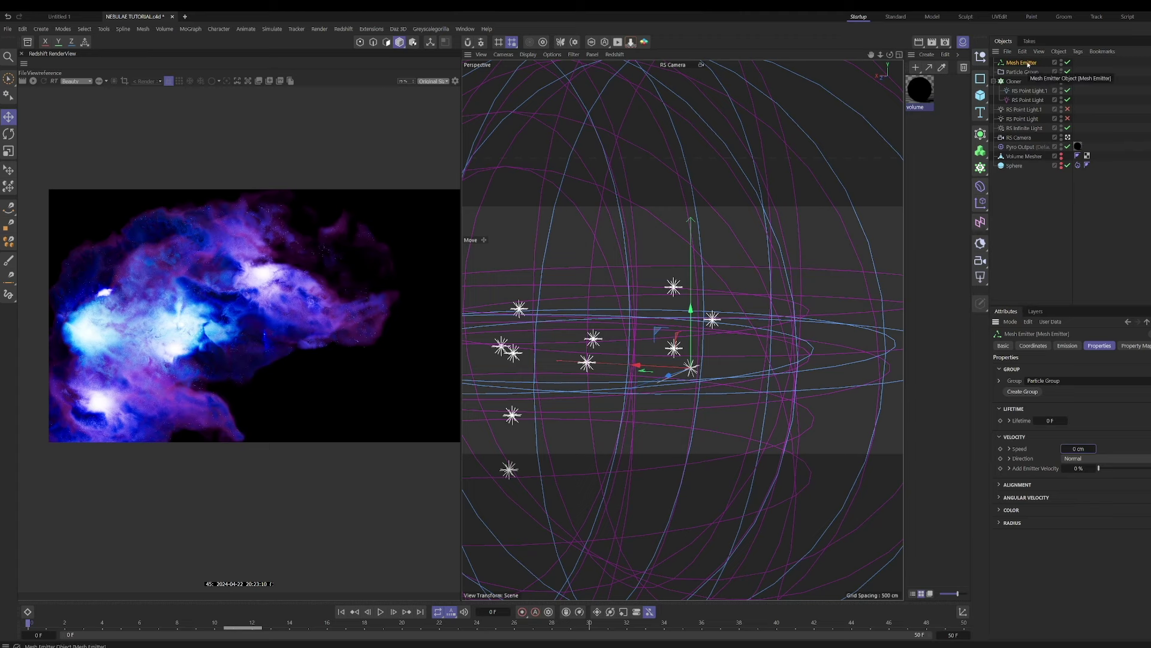
Add a Pyro Advect particle modifier to the scene and show its advection settings.
left_click(276, 29)
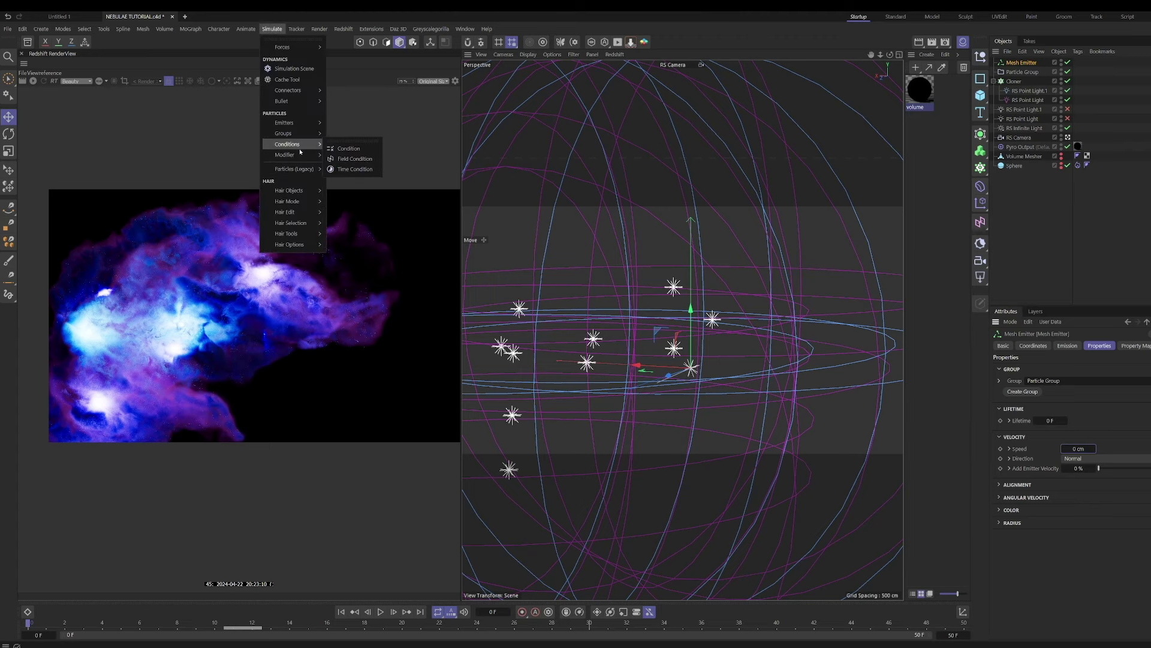
mouse_move(300, 157)
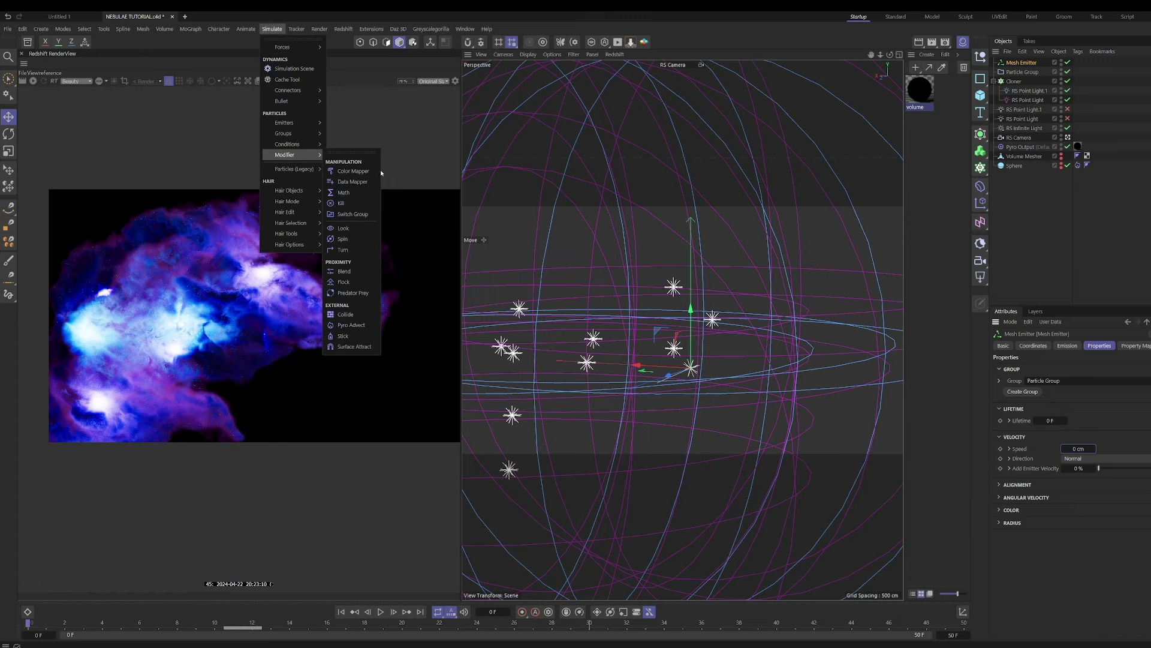
left_click(351, 324)
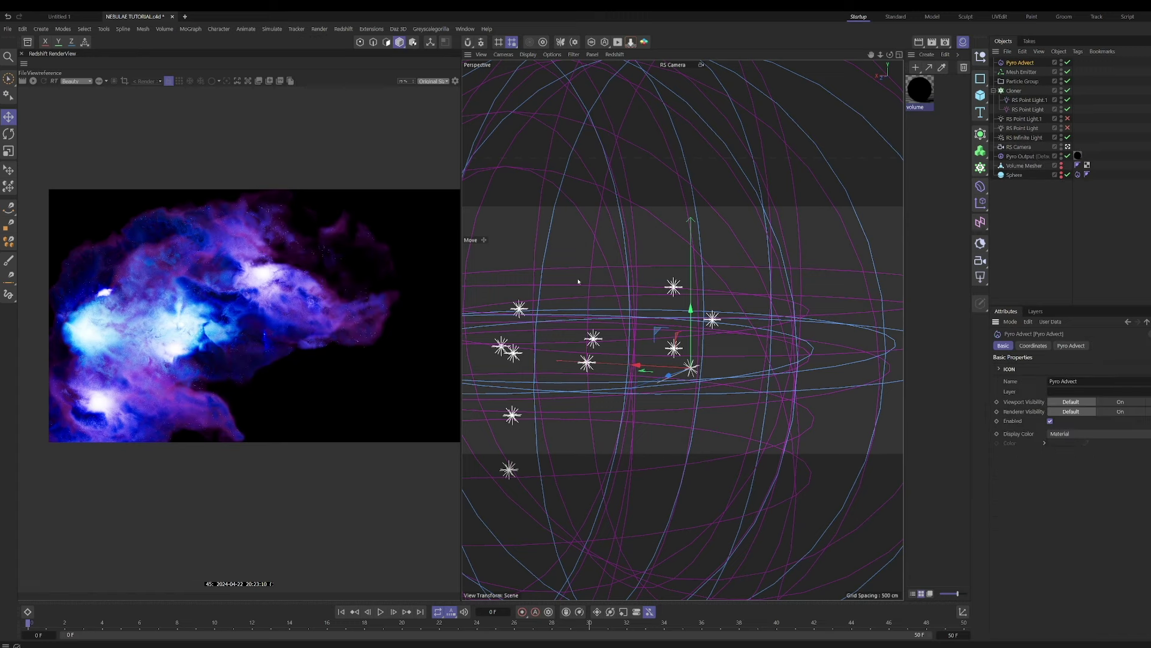
left_click(1066, 347)
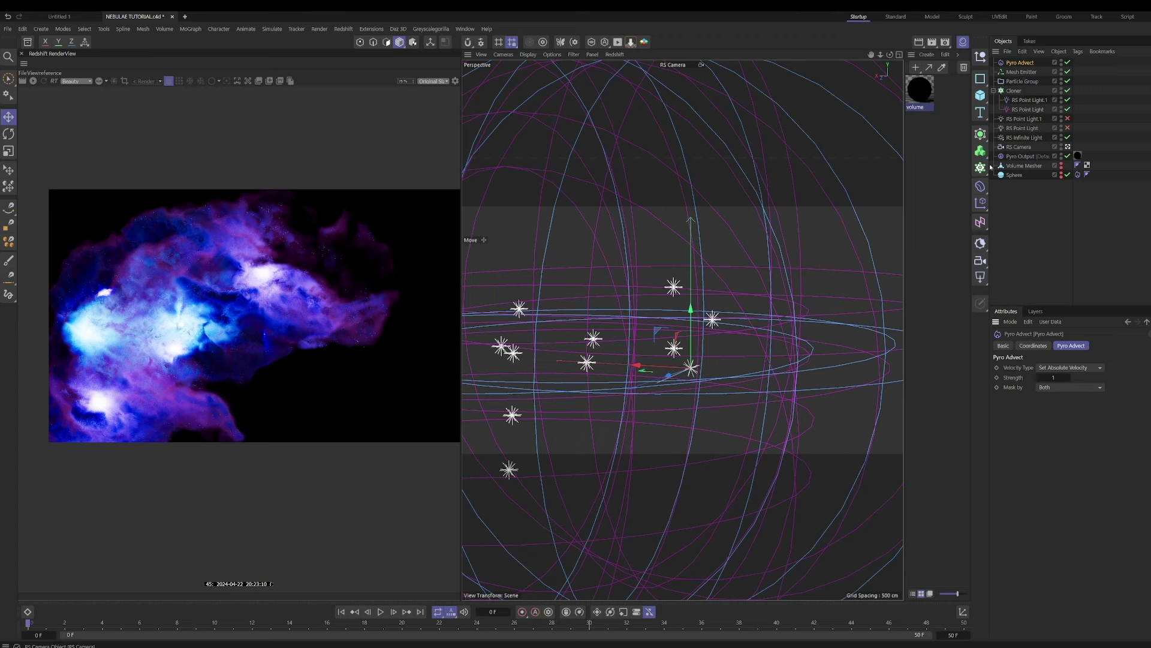
left_click(1029, 72)
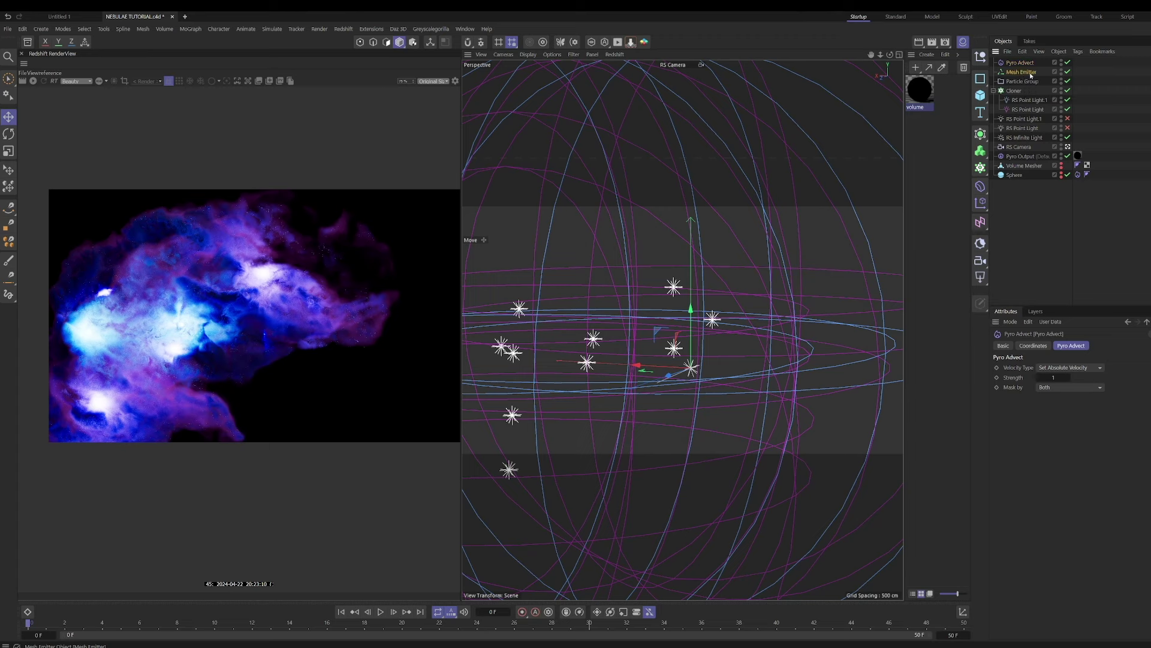
left_click(1019, 62)
Play the simulation to check the advected particles, stop at frame 45 and return to frame 0.
left_click(380, 612)
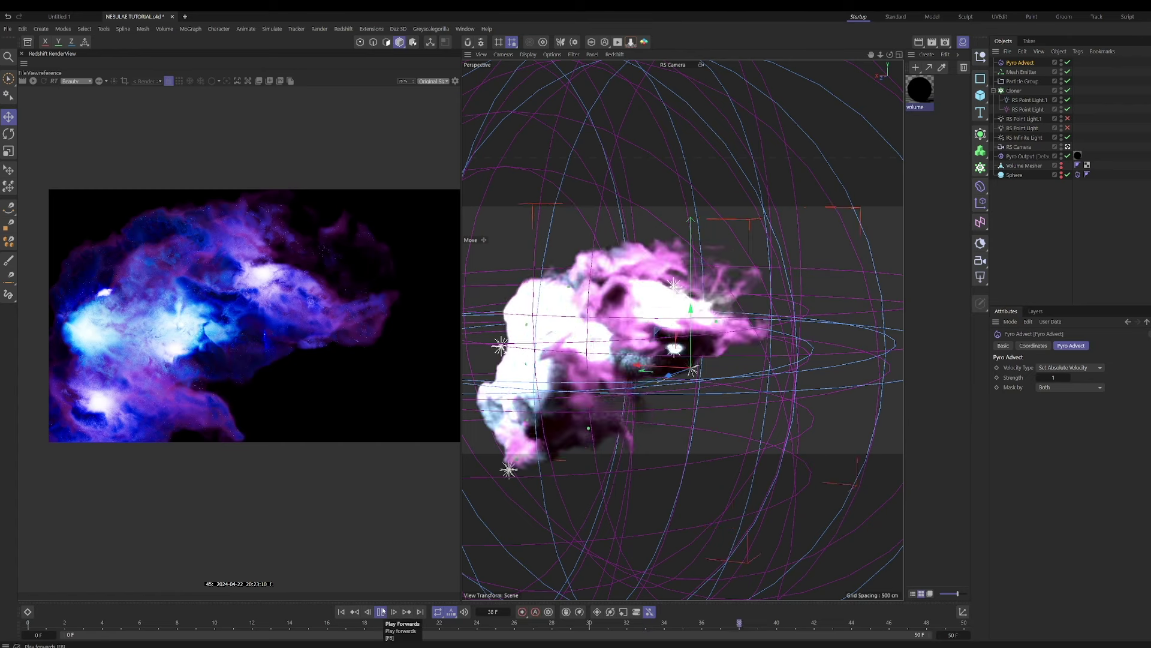
left_click(382, 611)
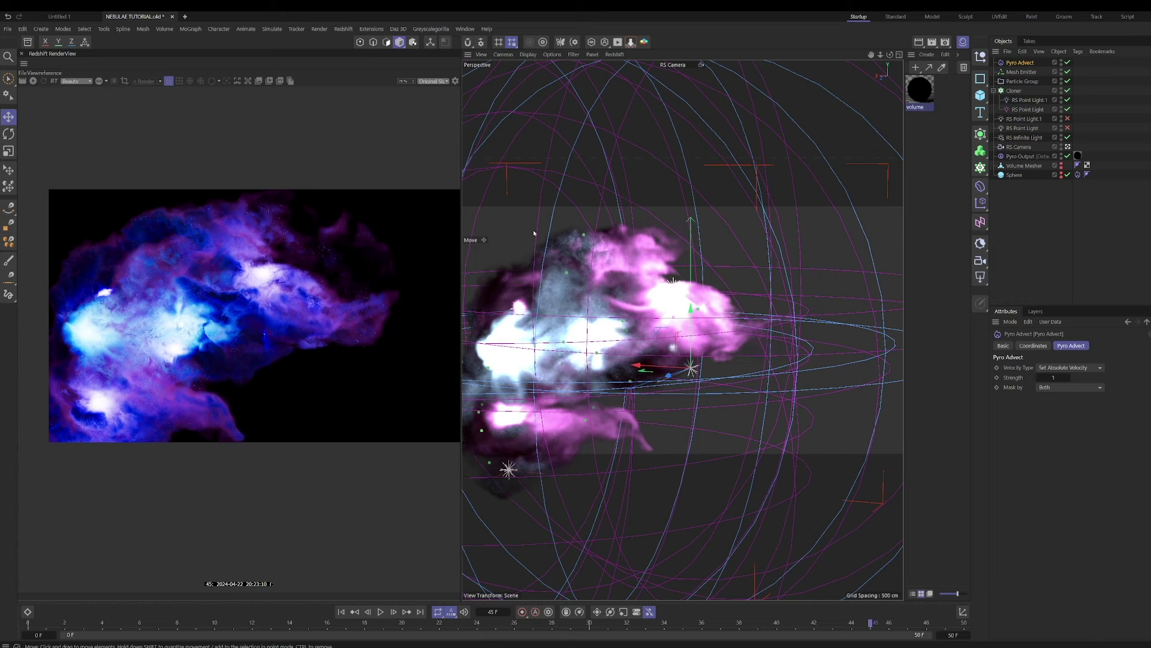
left_click(341, 612)
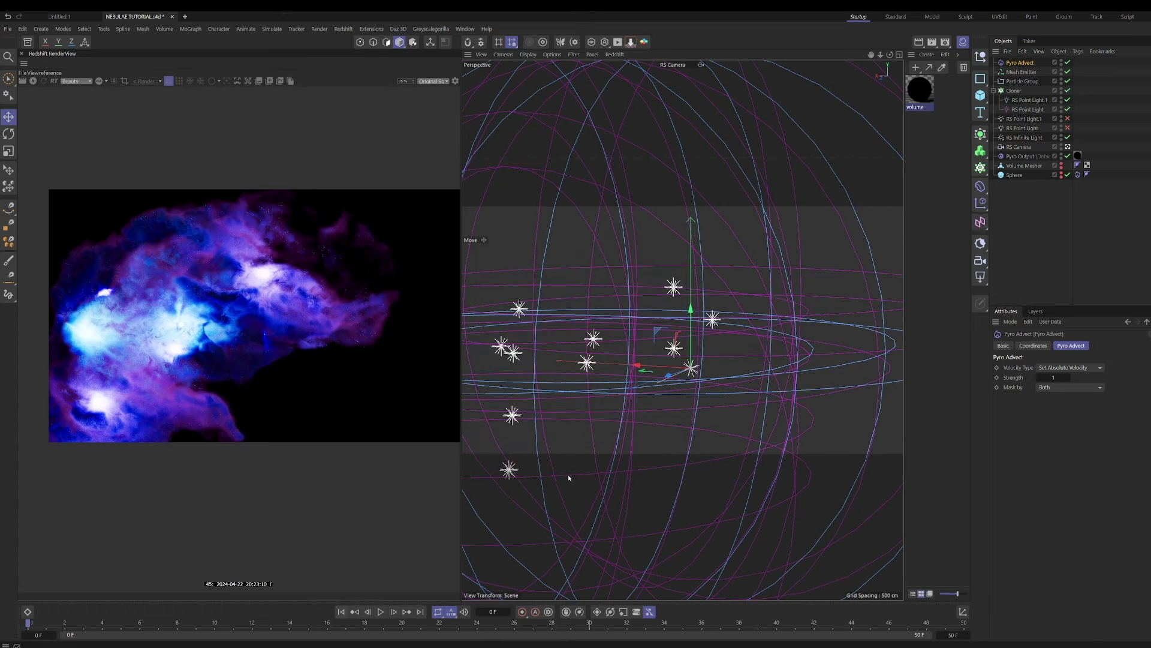
Set the Mesh Emitter's emission rate to 10000 and play the simulation up to frame 49.
left_click(1017, 73)
left_click(1070, 346)
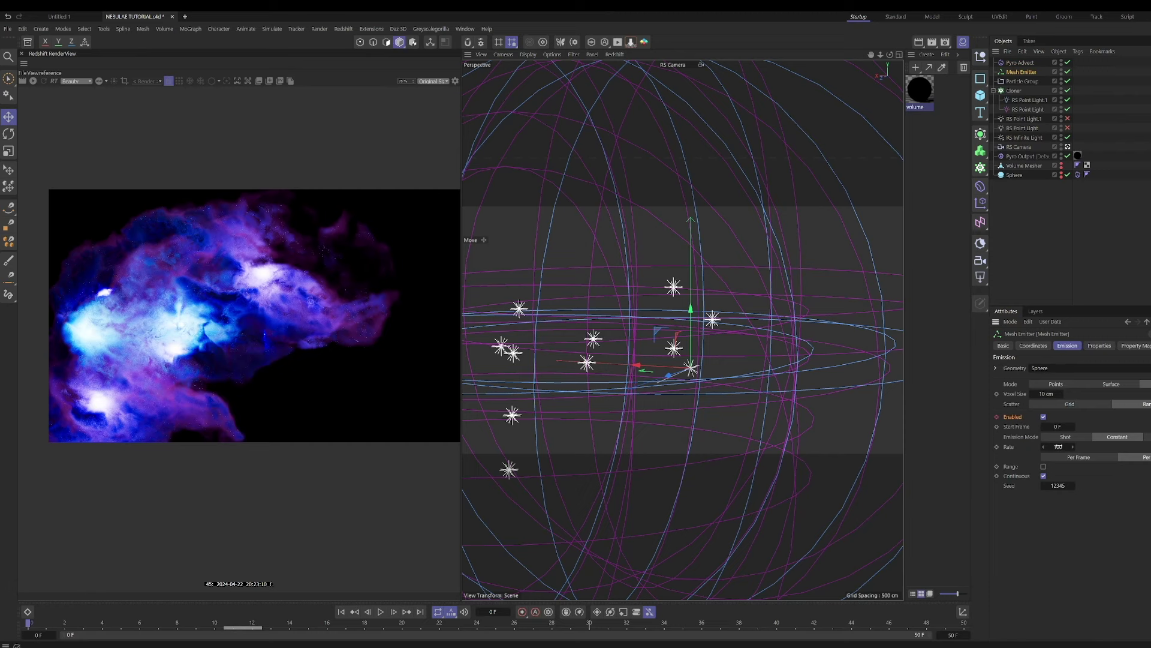
left_click(1058, 446)
type("00")
left_click(381, 612)
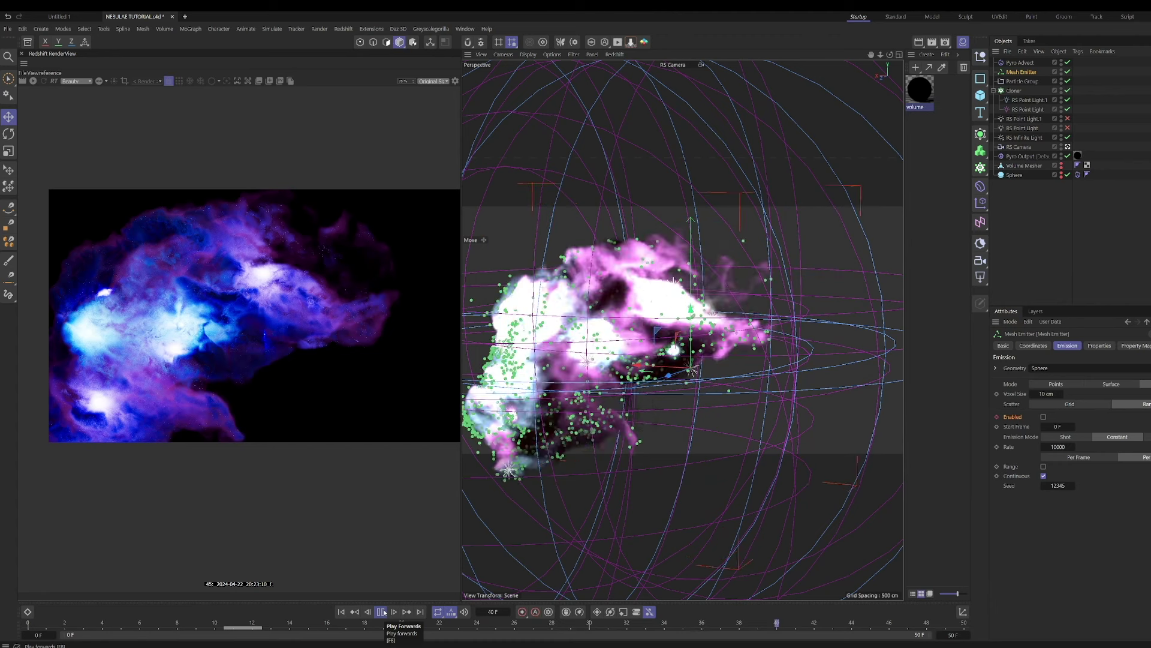
left_click(382, 612)
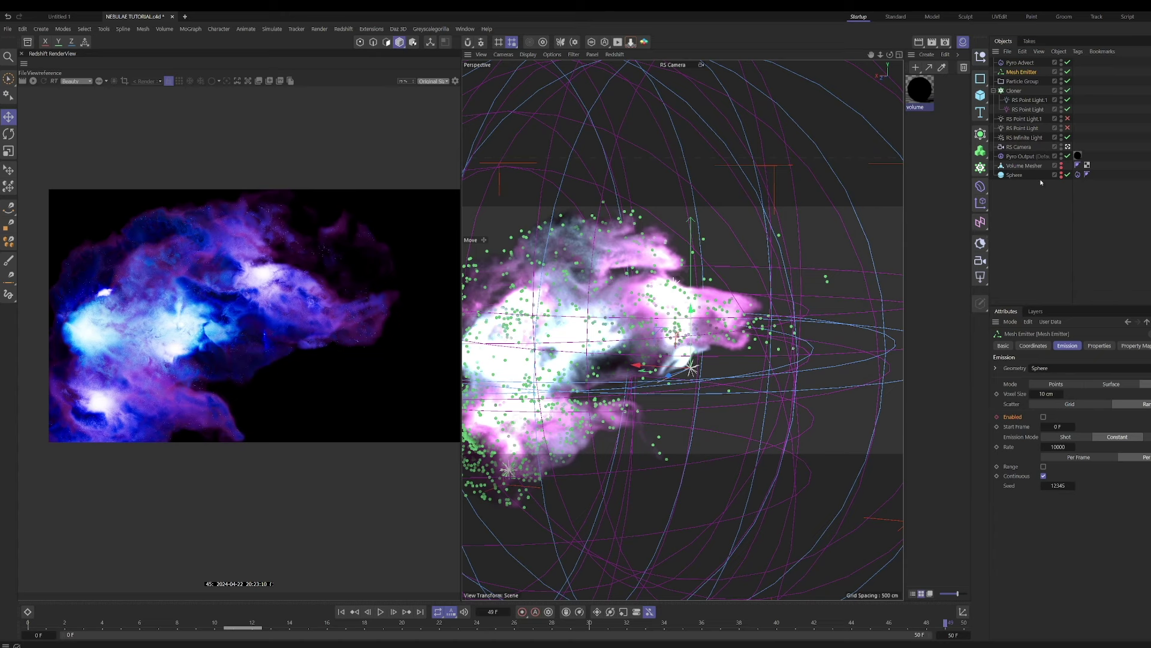
Add a Redshift Object tag to the Particle Group and set its particle mode to Sphere Instances.
right_click(1021, 84)
mouse_move(1056, 205)
left_click(993, 242)
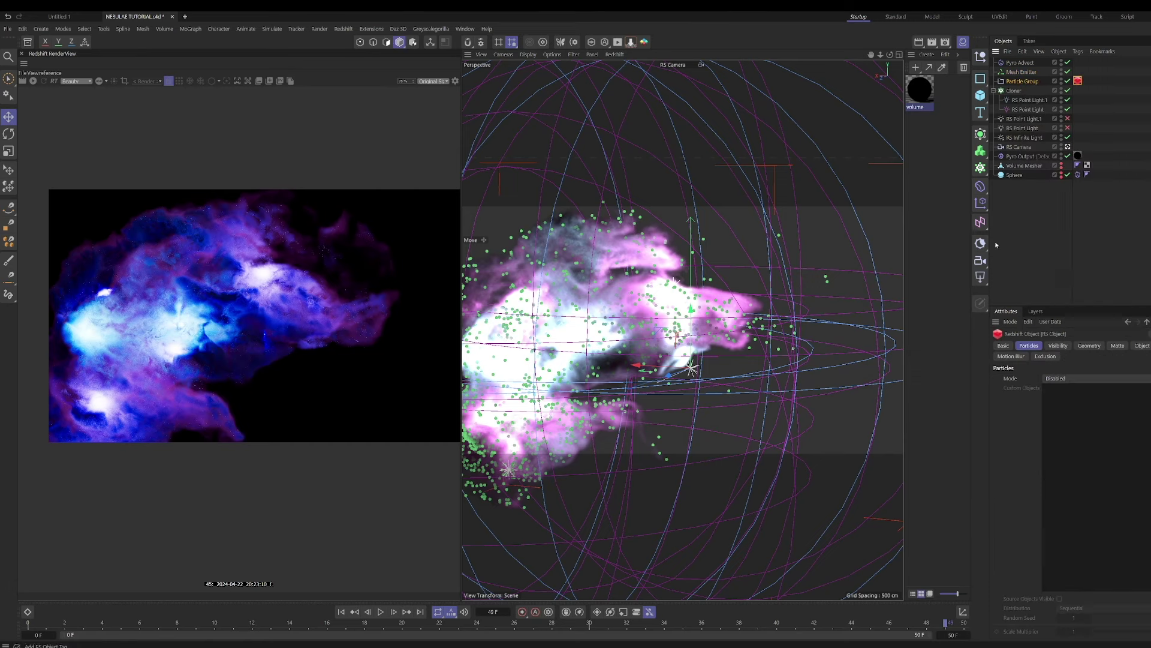
left_click(1068, 381)
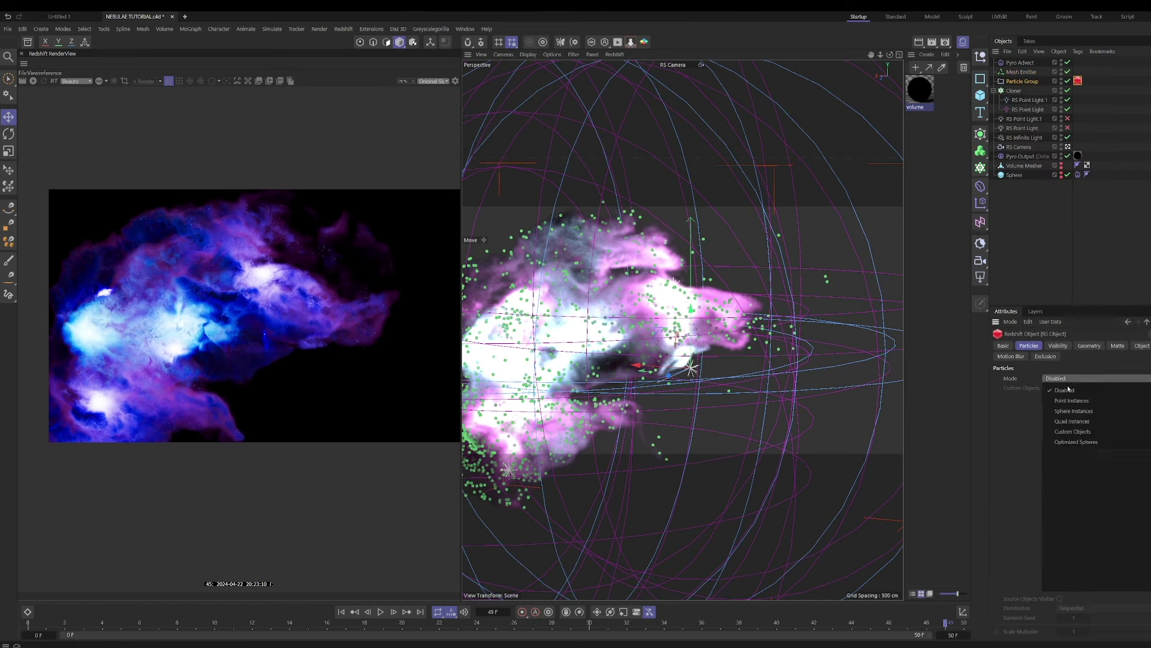
left_click(1071, 411)
Set the Mesh Emitter's particle colour sampling to Random and load the Flame 6 gradient preset.
left_click(1020, 72)
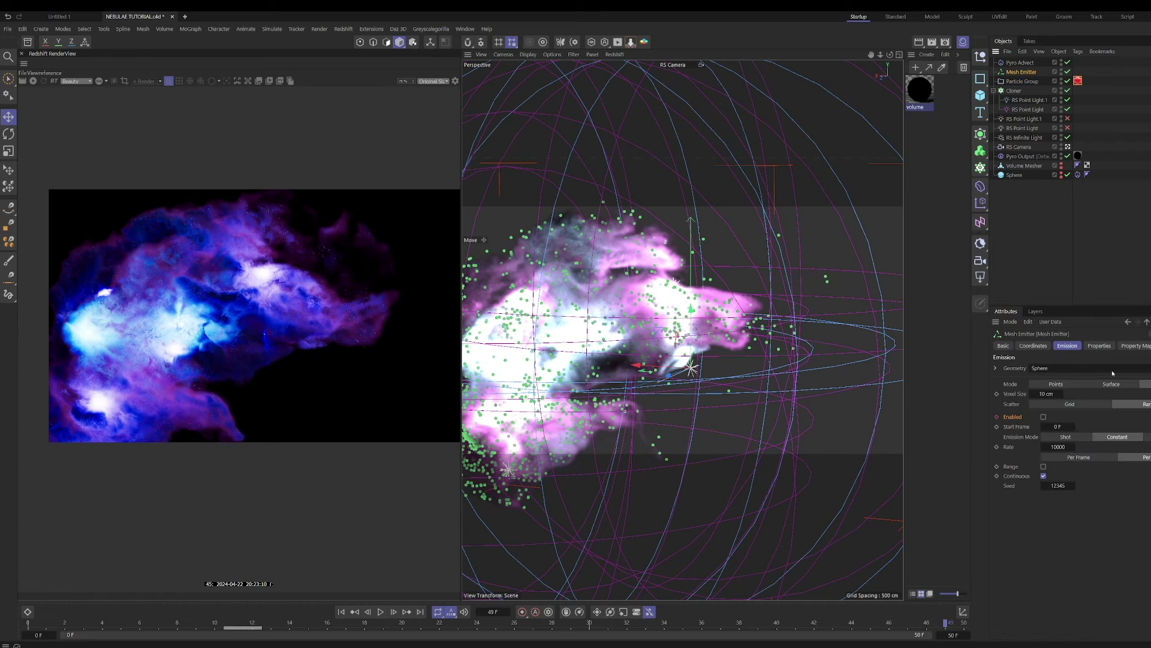
left_click(1100, 346)
left_click(1012, 510)
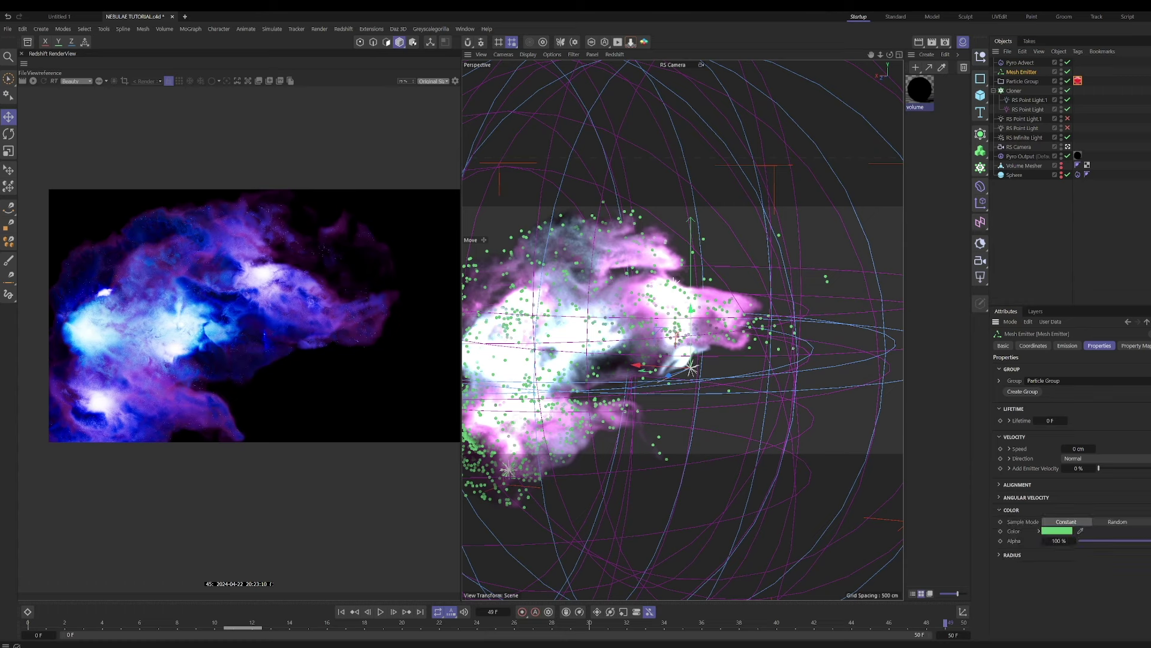
left_click(1133, 521)
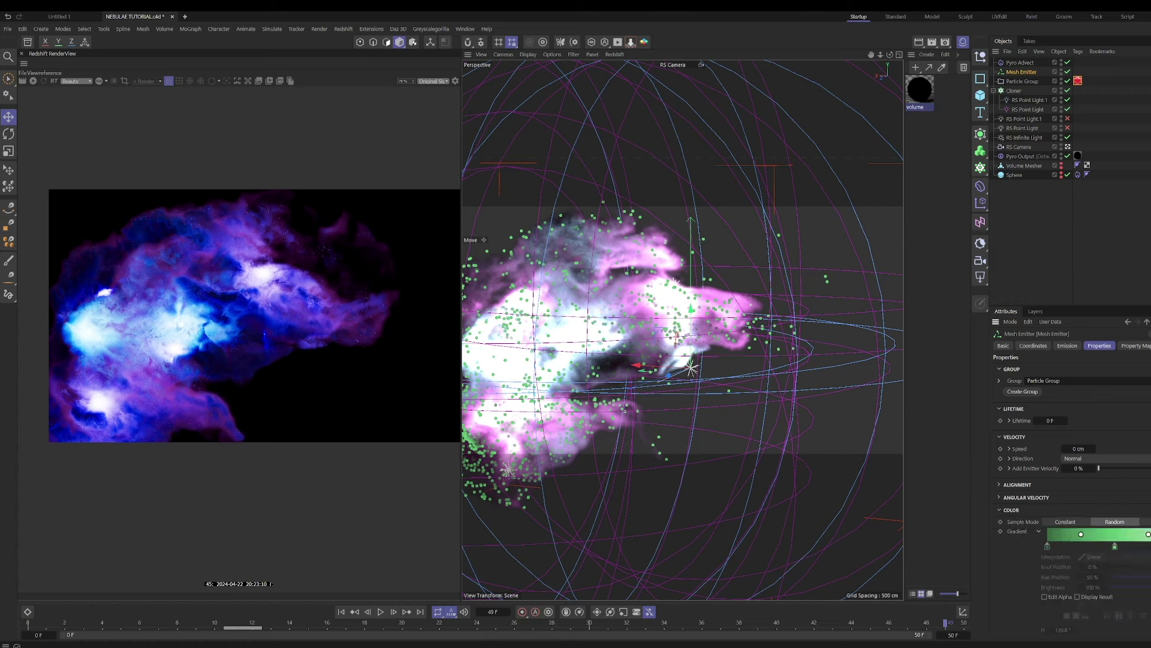
scroll(1056, 615, "down", 2)
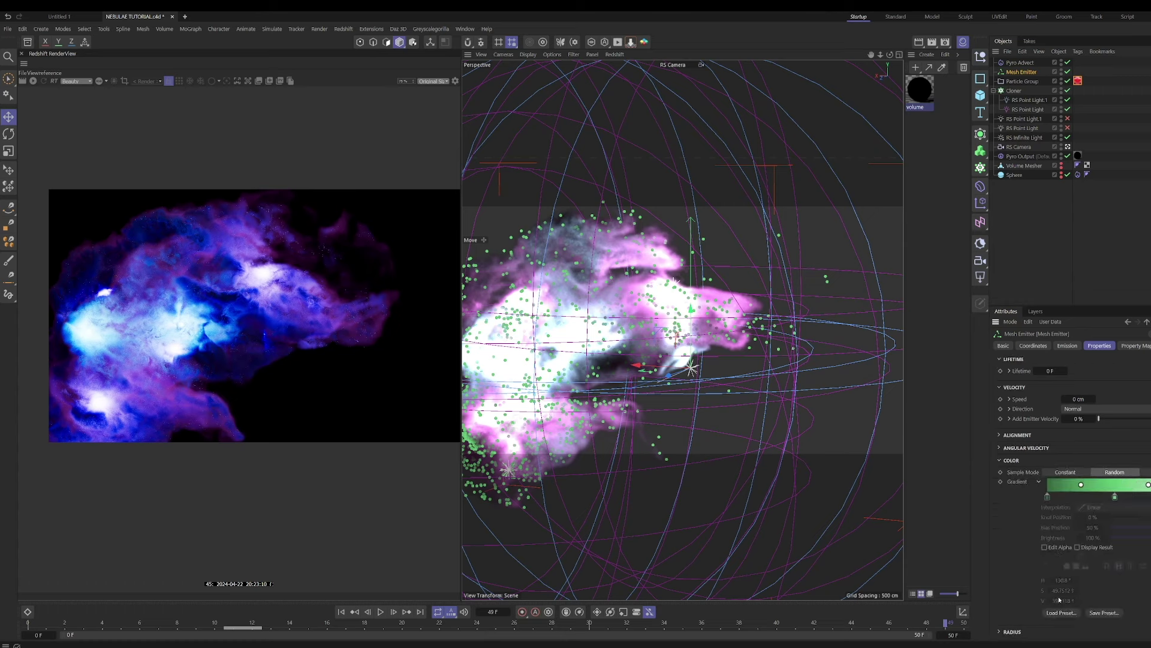
left_click(1062, 612)
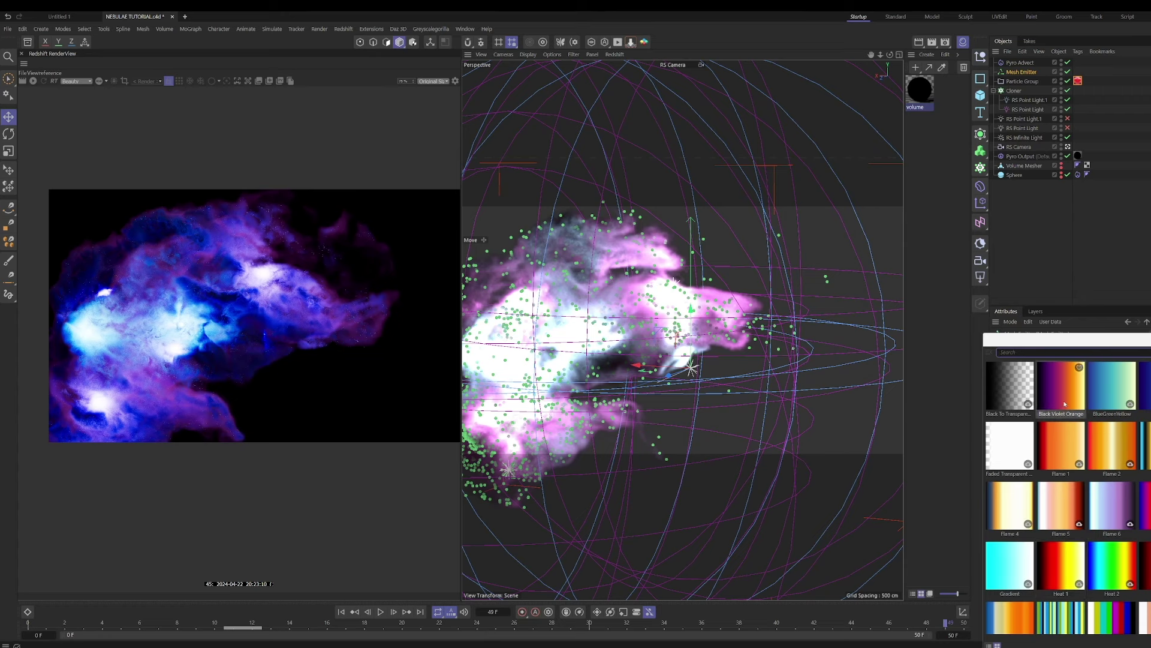
double_click(1114, 512)
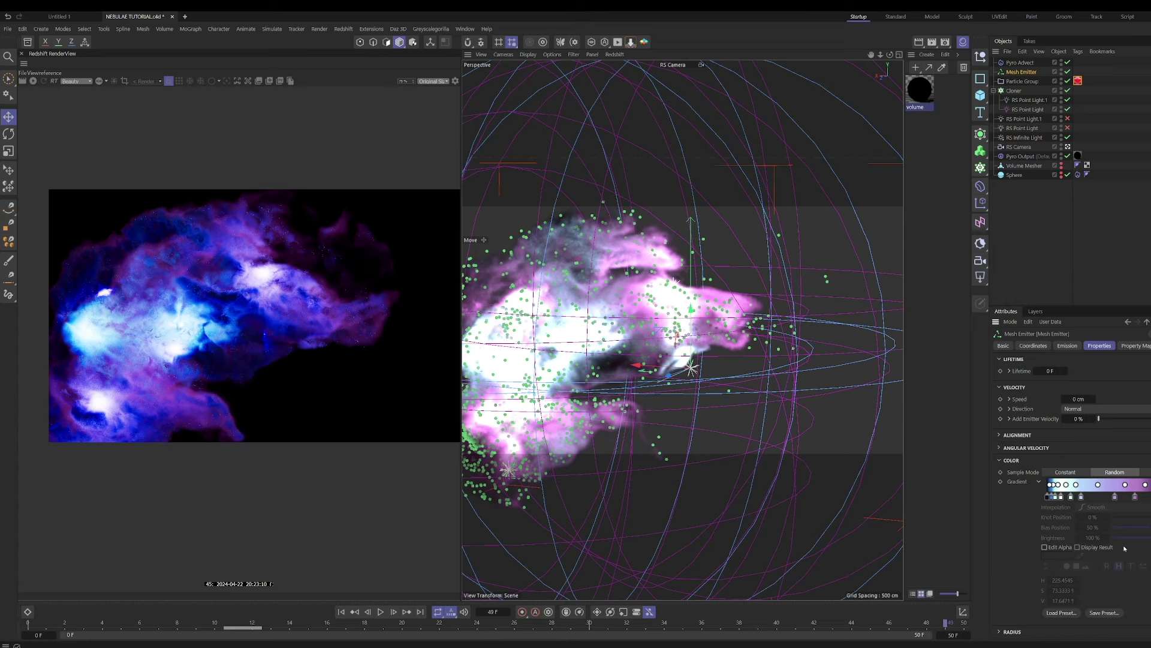
Create a Redshift standard material and add a Color User Data node to it with the attribute name RSPColor.
double_click(939, 96)
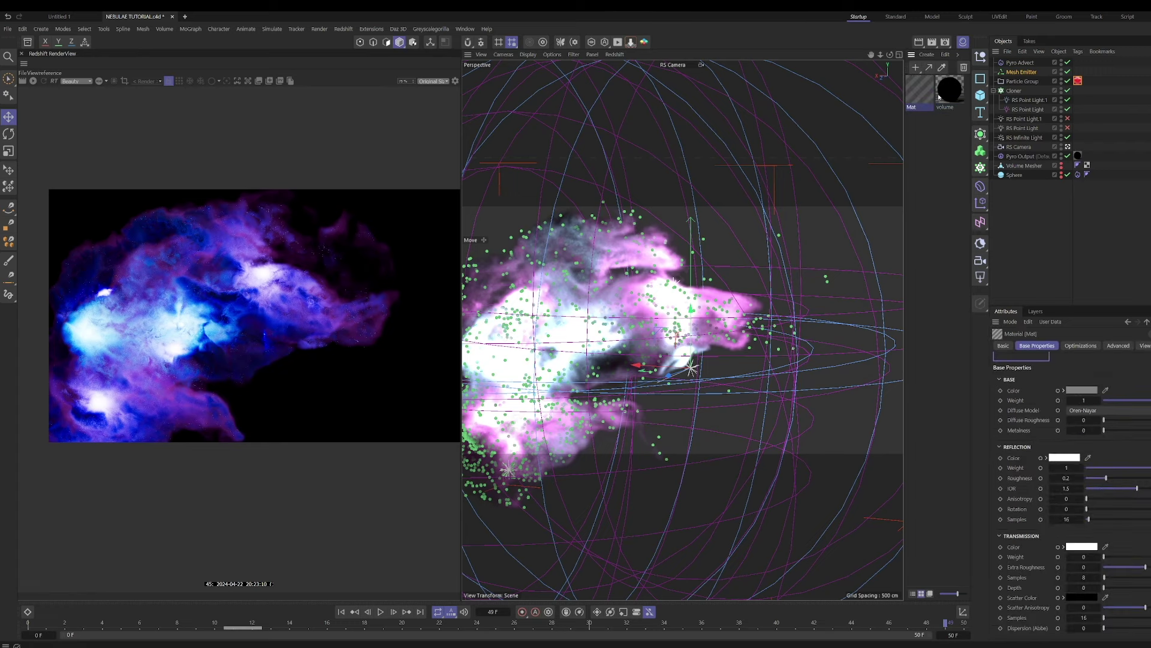
double_click(918, 96)
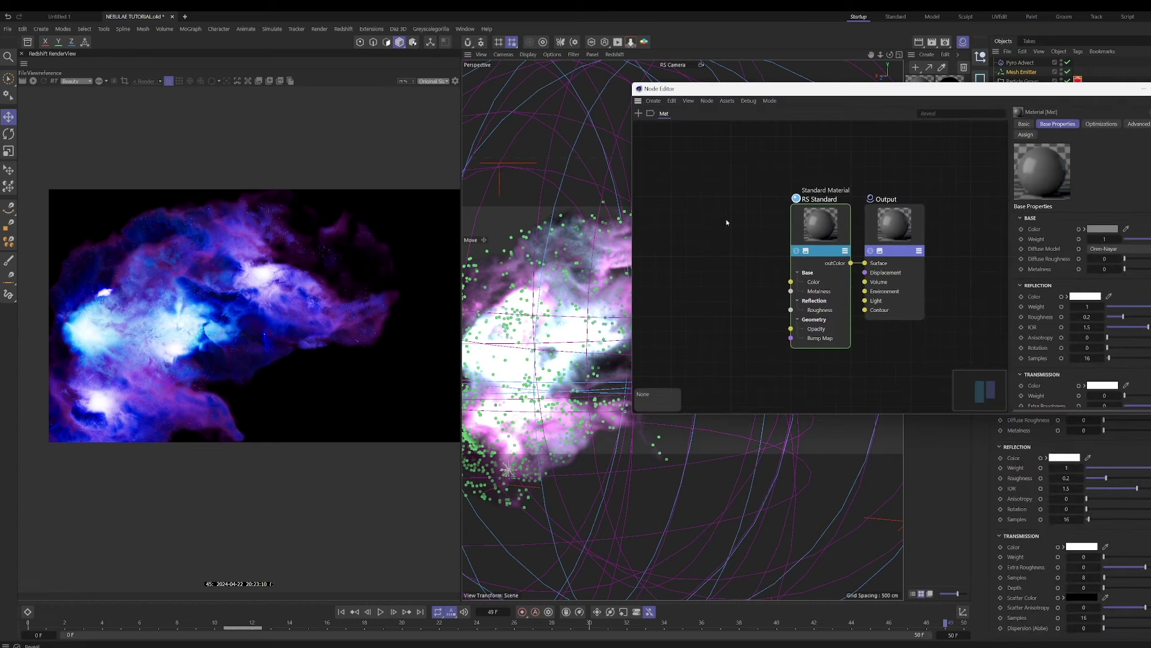
double_click(726, 222)
type("color user")
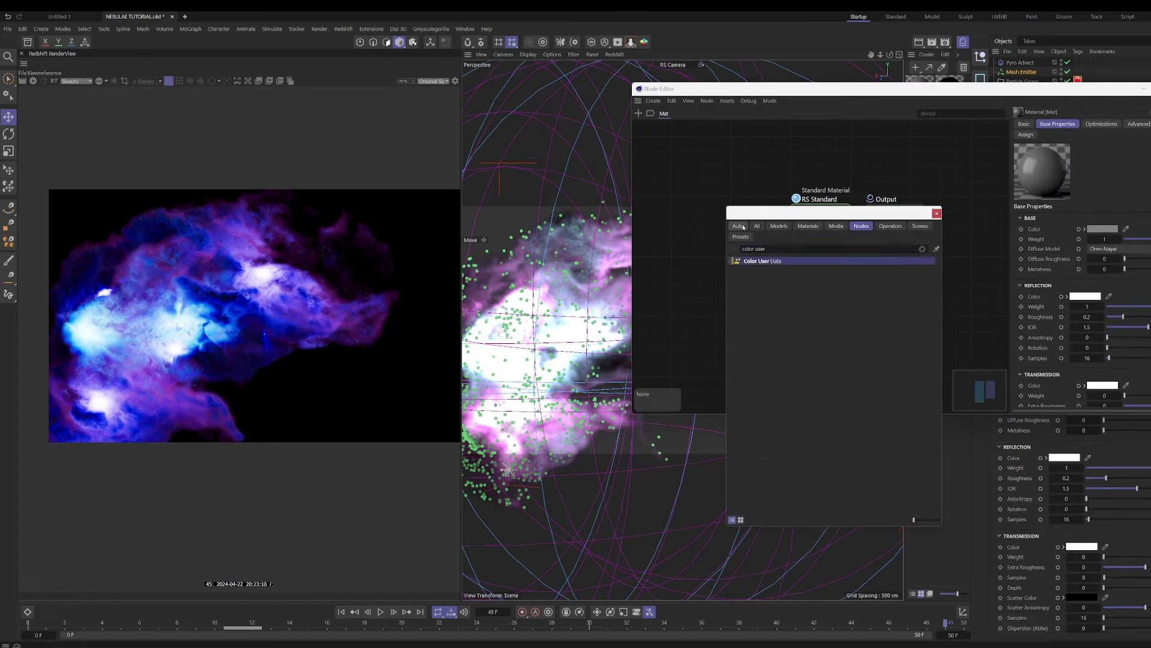
key("Return")
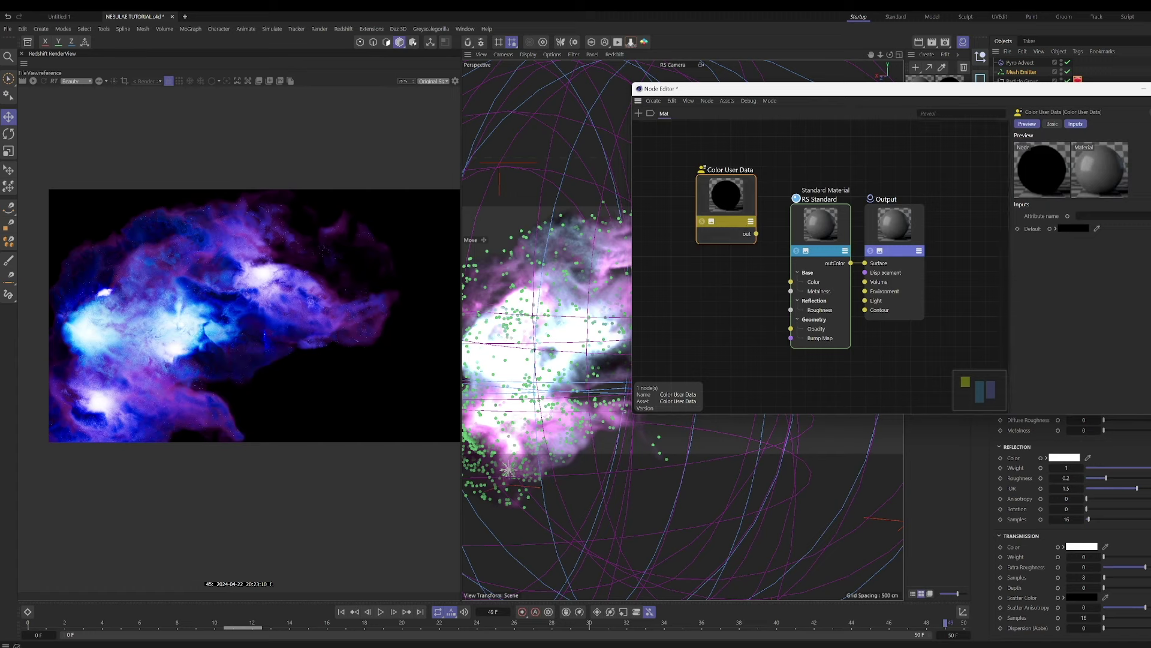
left_click(1109, 216)
left_click(1093, 249)
Connect the Color User Data node to the RS Standard material's base and emission colours, with an emission weight of 1.
left_click_drag(726, 198, 676, 241)
left_click_drag(790, 281, 706, 277)
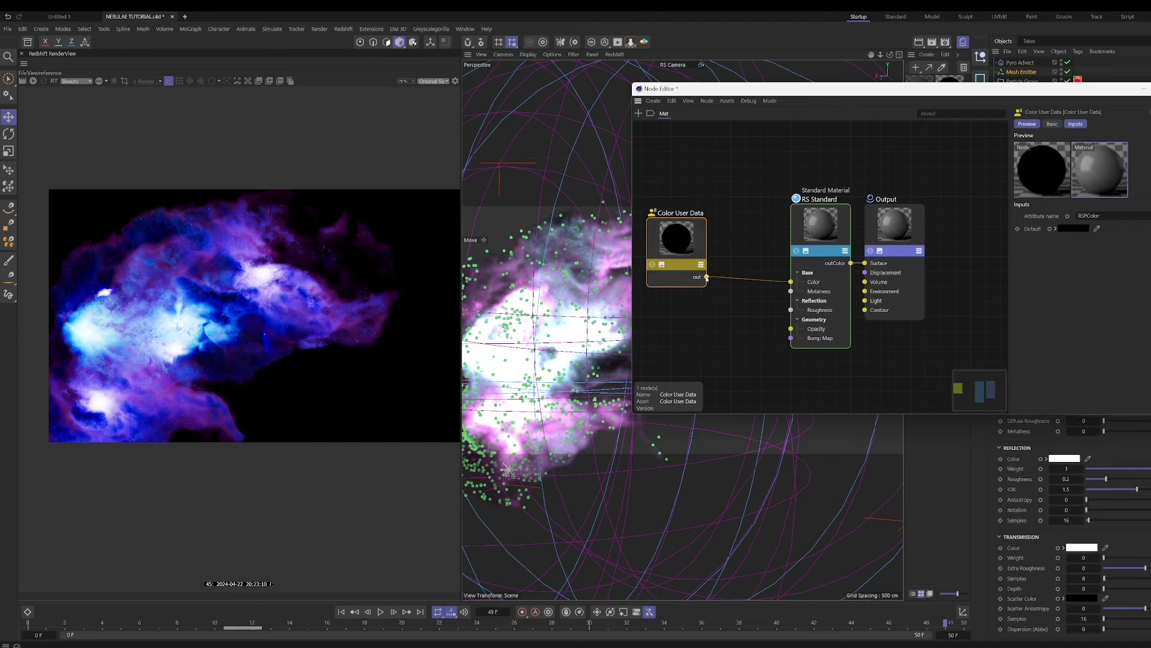
left_click(845, 250)
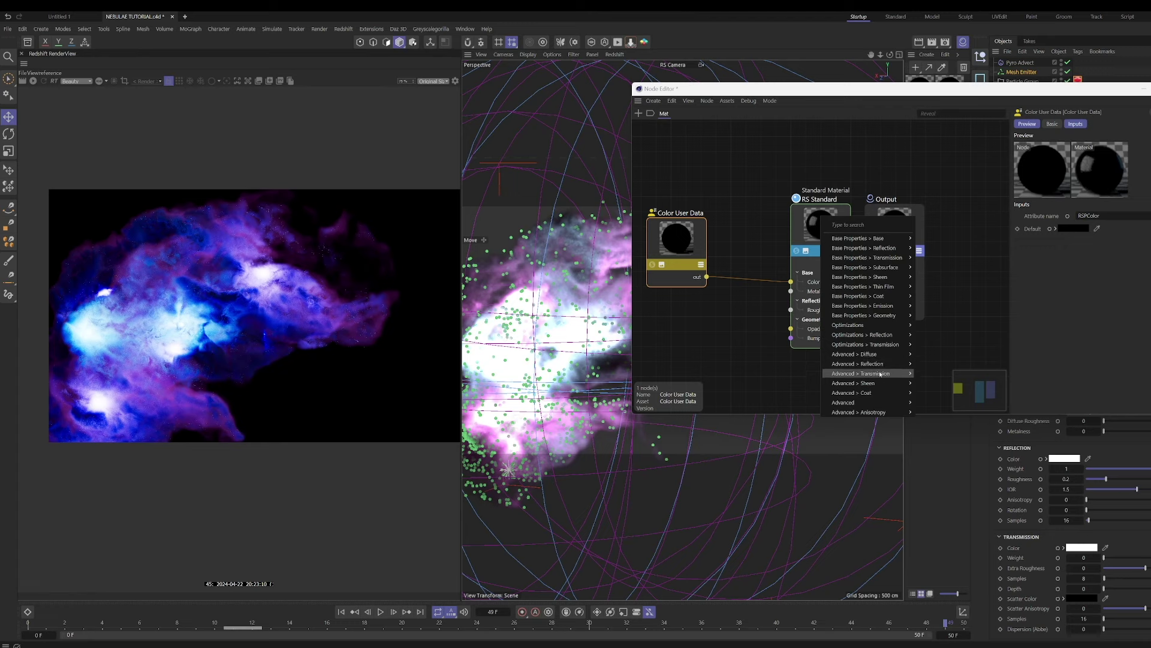
left_click(933, 307)
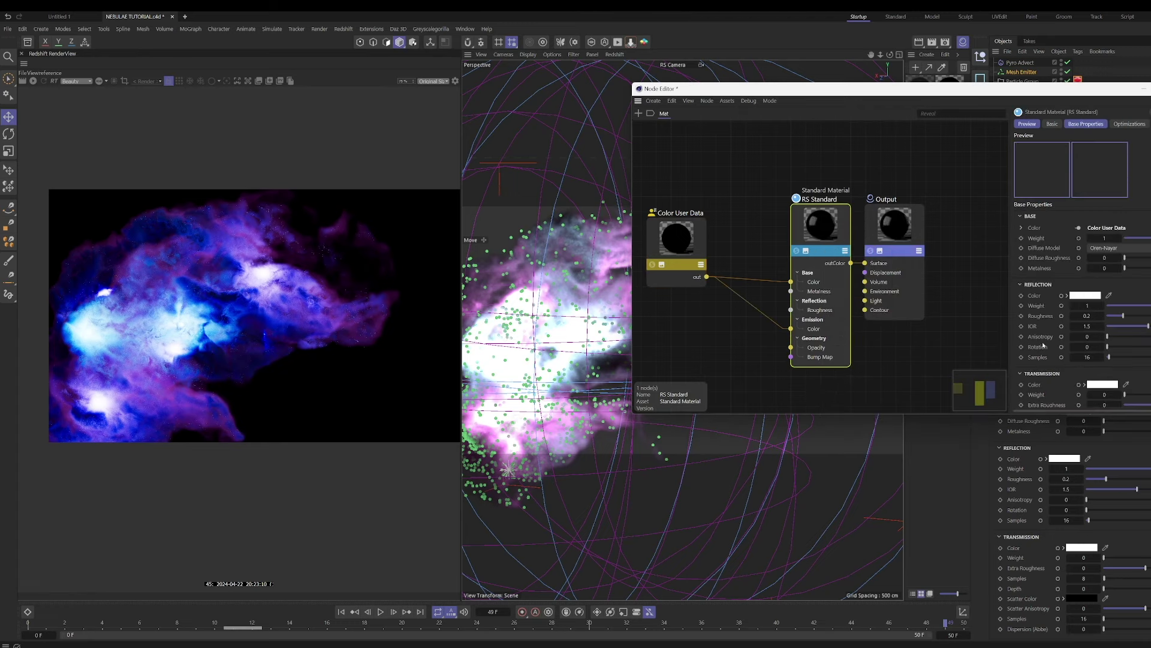
scroll(1043, 345, "down", 8)
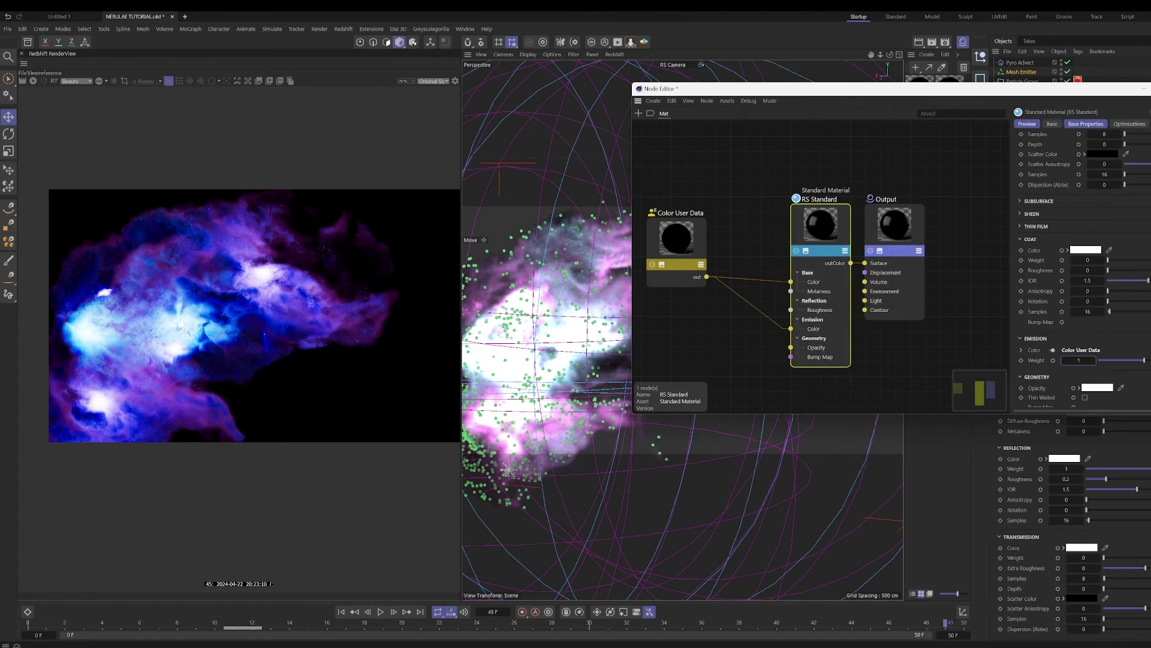
Assign the new material to the Particle Group and start the live Redshift render to inspect the particles up close.
left_click(920, 78)
left_click_drag(1037, 84, 1037, 82)
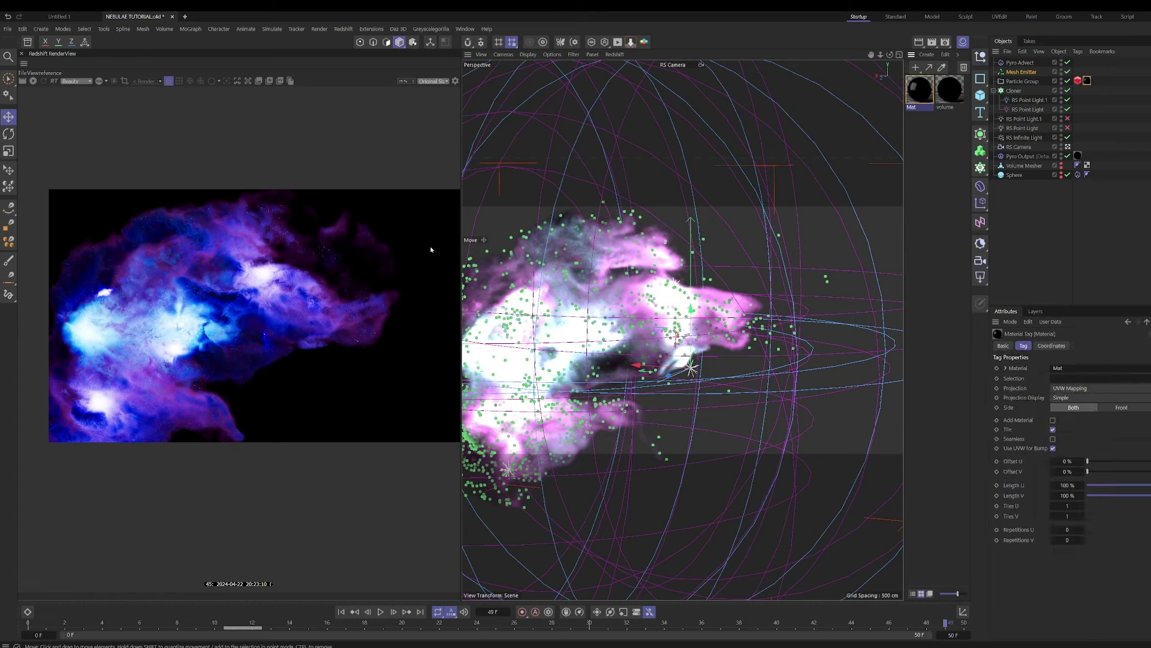
left_click(33, 81)
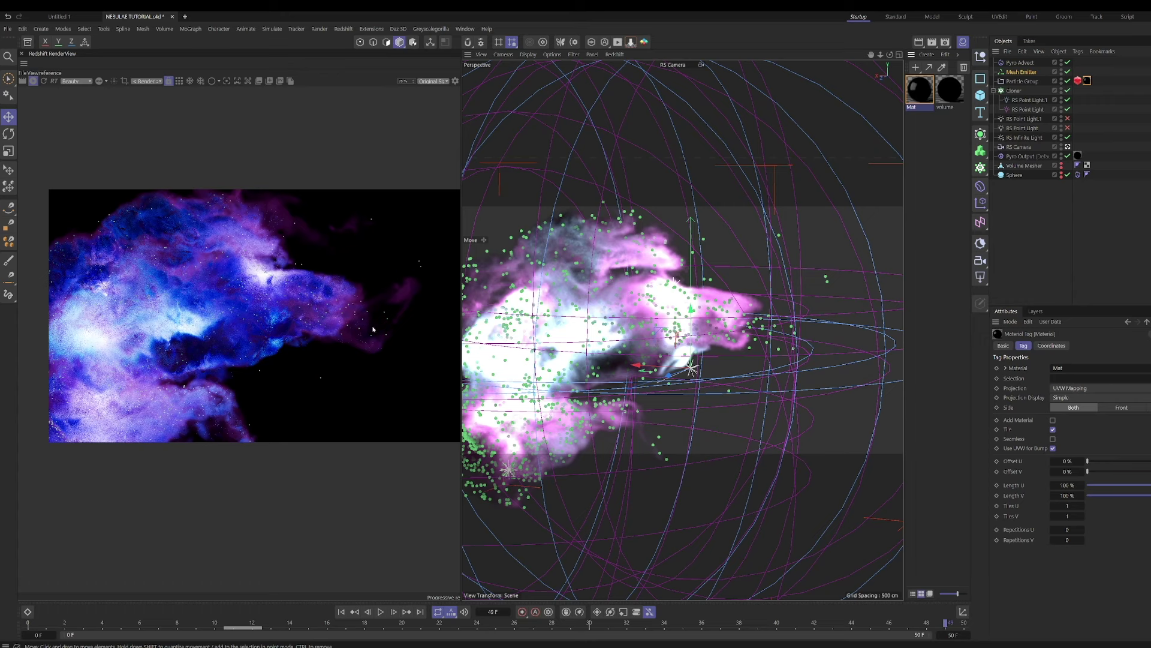
scroll(310, 326, "up", 1)
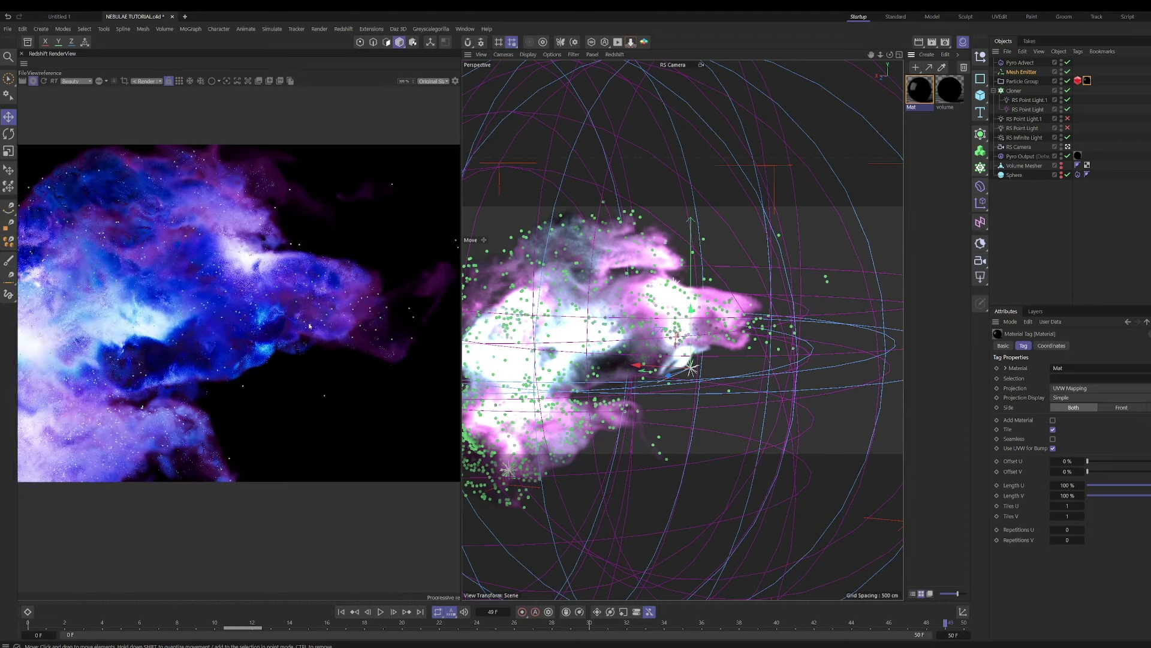
scroll(349, 312, "up", 1)
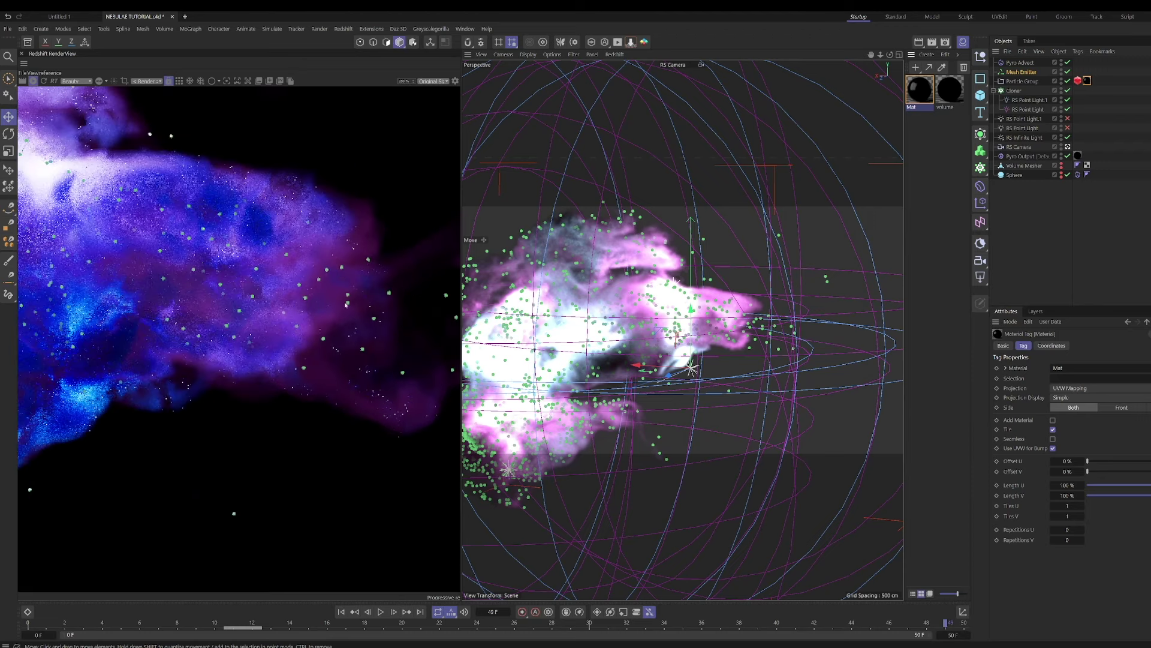
scroll(353, 307, "down", 3)
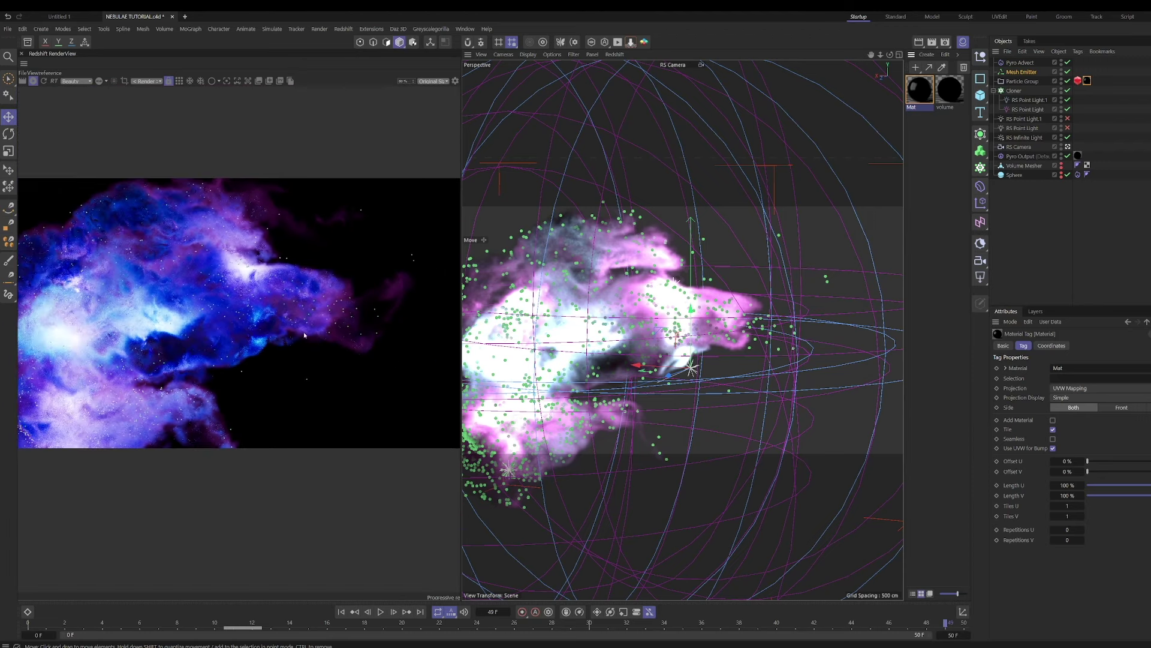
scroll(266, 336, "down", 1)
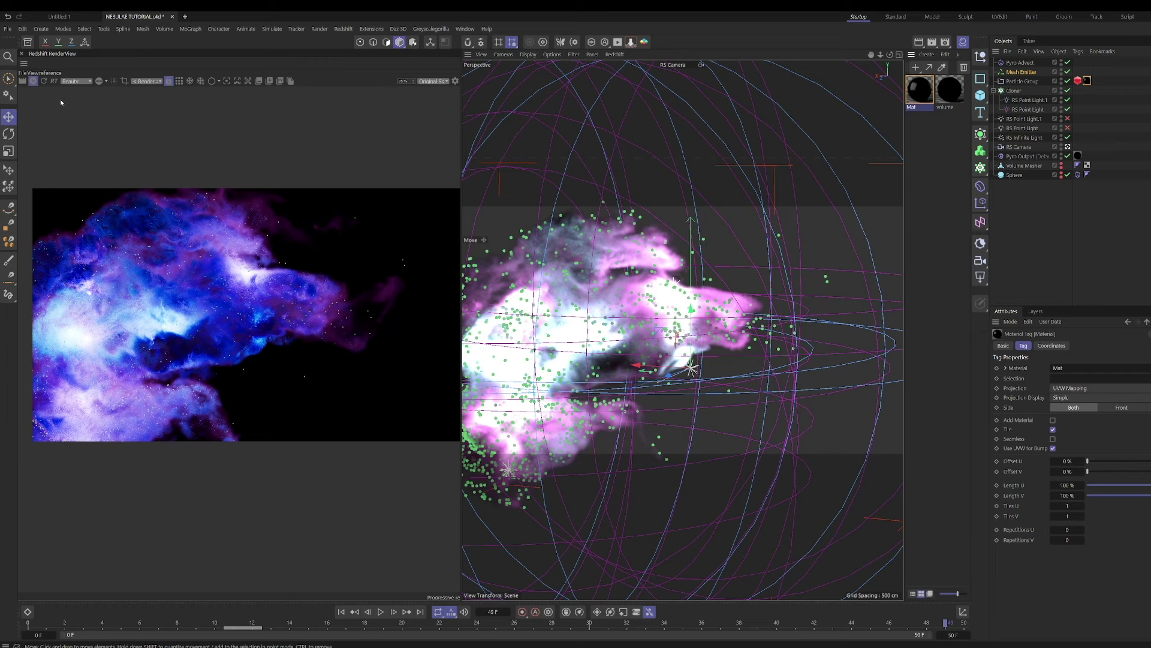
Stop the live render, hide the Pyro Output and Cloner in the viewport, and play the particle simulation from frame 0.
left_click(33, 81)
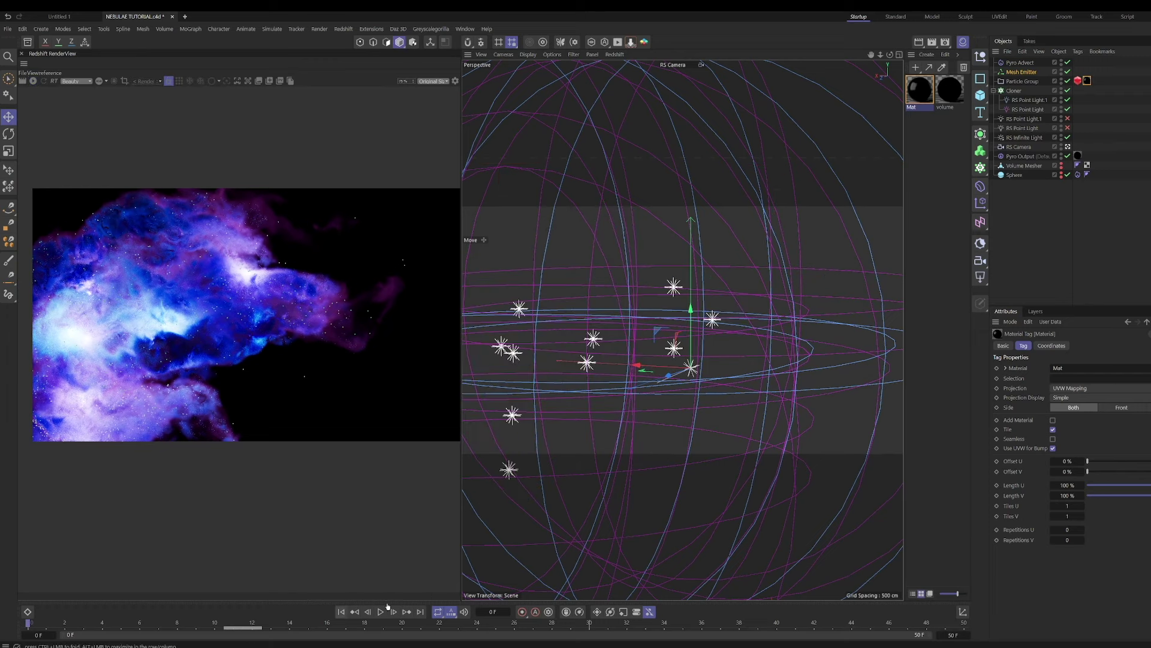
key("shift+f")
left_click(1062, 155)
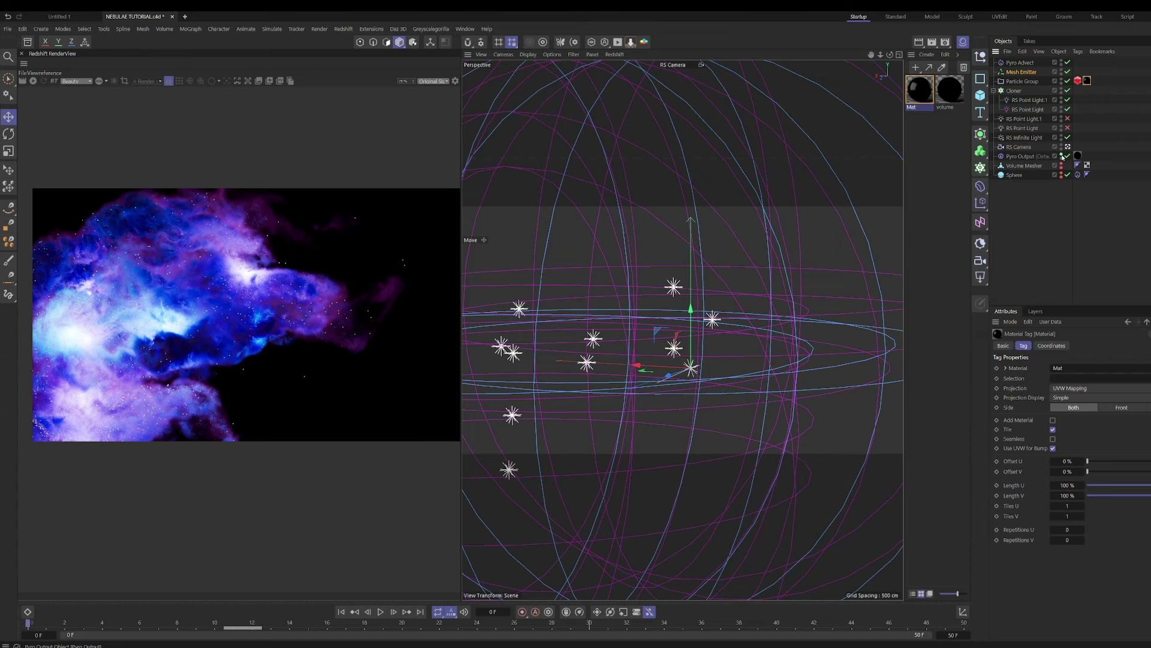
left_click(1062, 90)
left_click(380, 611)
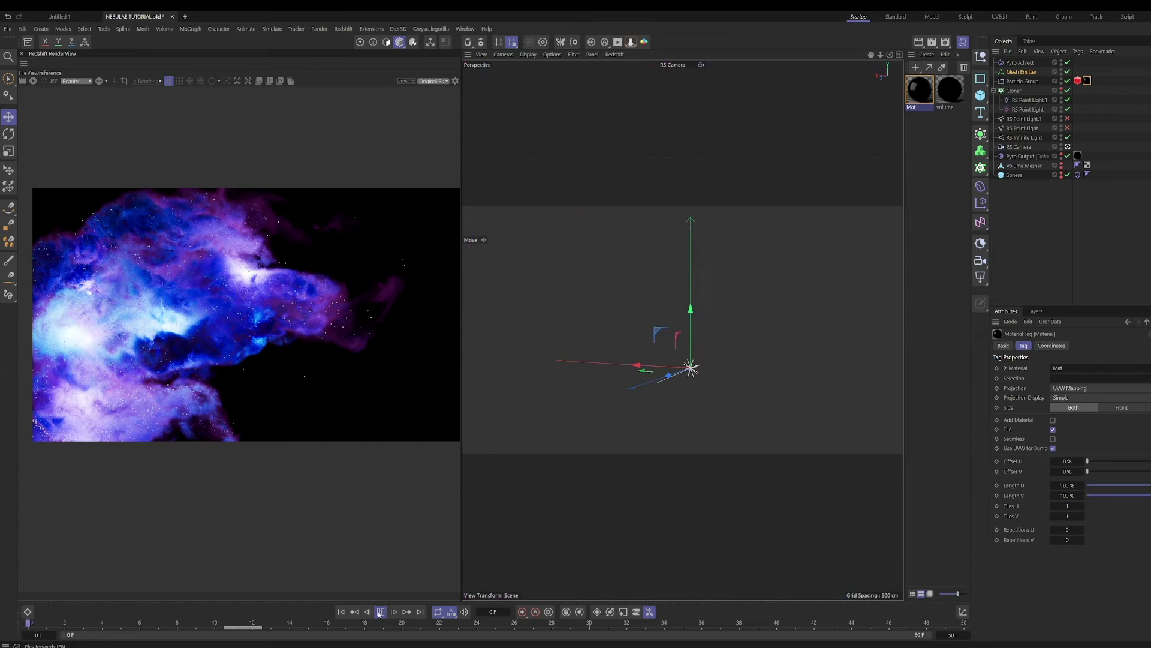
left_click(380, 611)
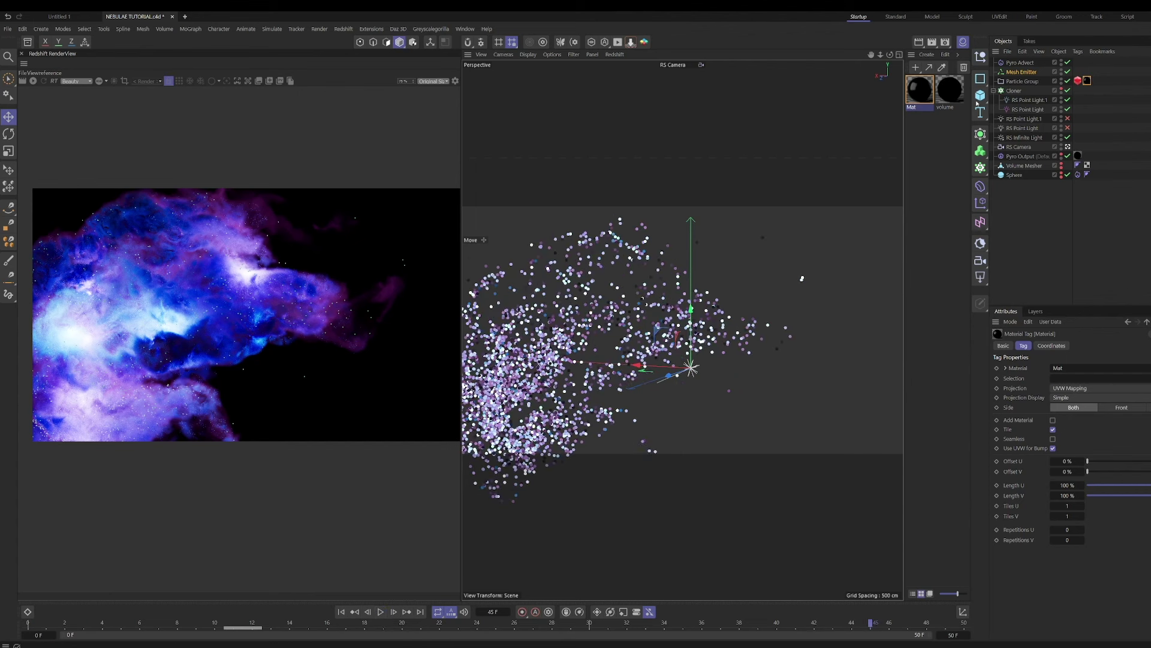
Set the Mesh Emitter's particle radius variance to 0.5 cm.
left_click(1021, 72)
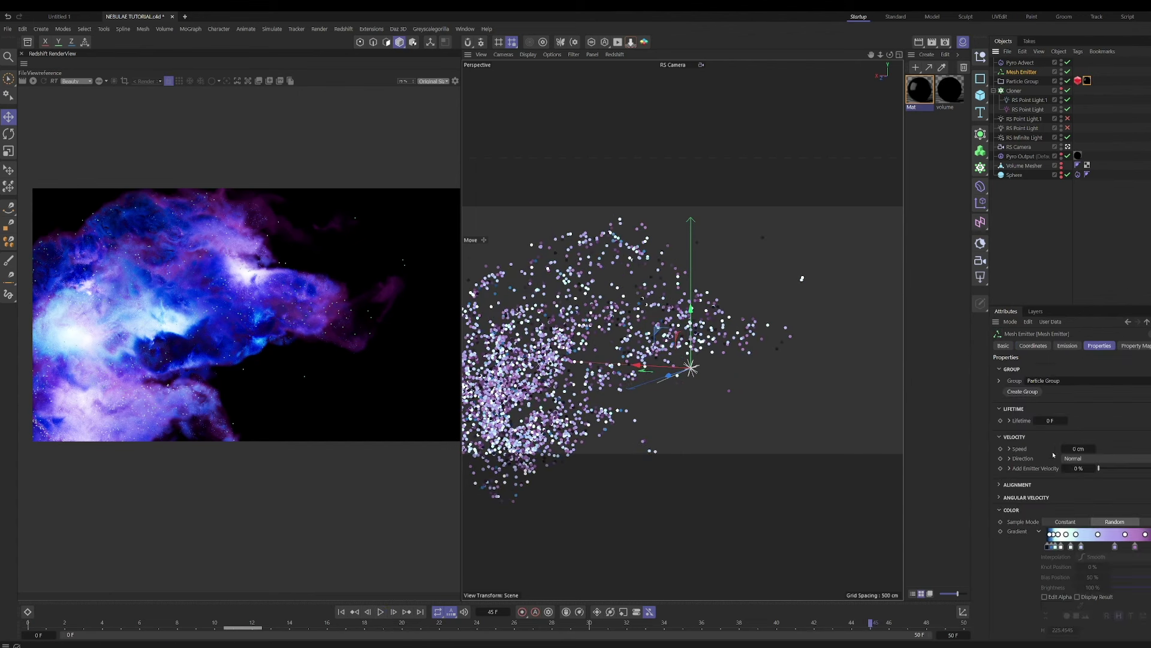
left_click(1000, 511)
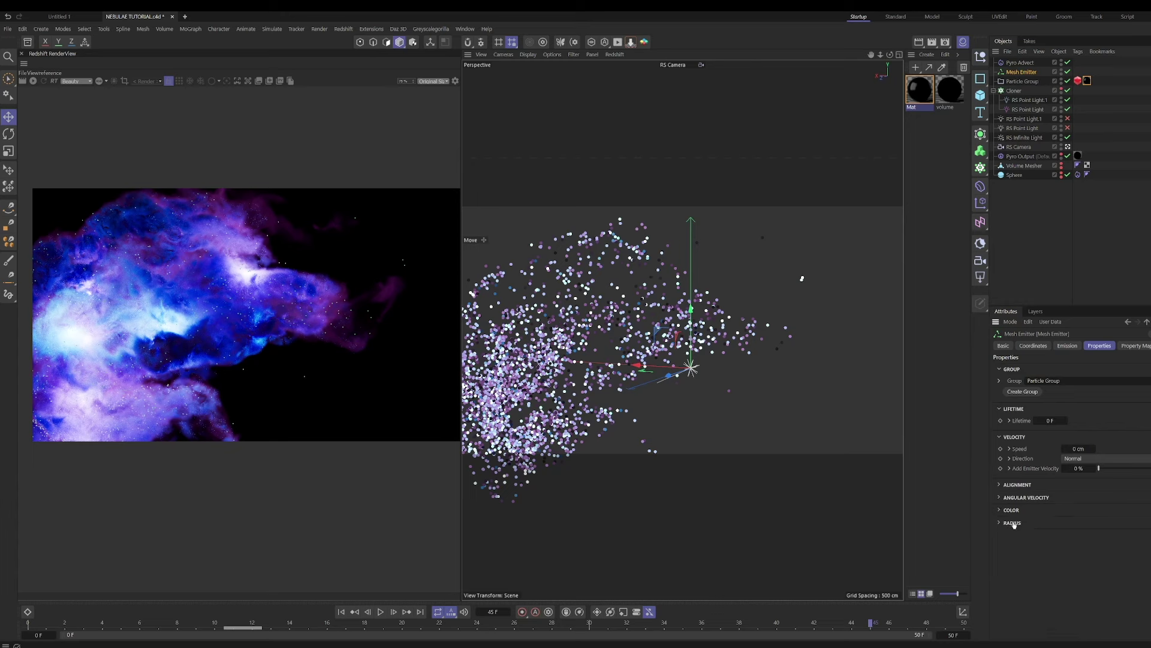
left_click(1009, 533)
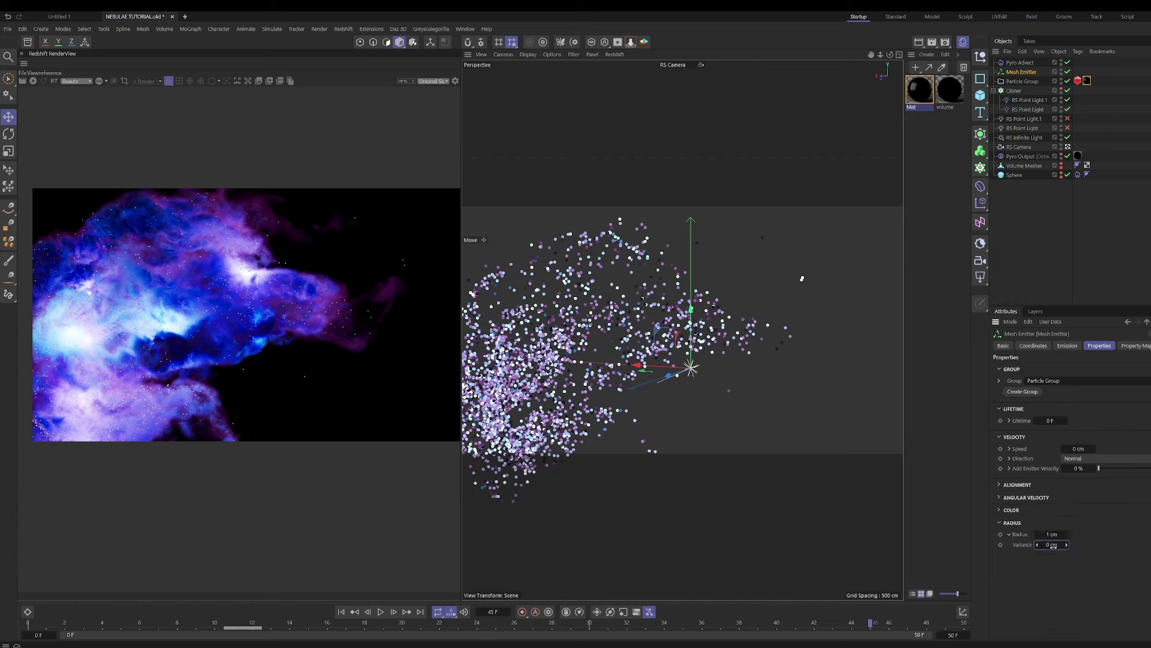
left_click(1052, 544)
type("0.5")
key("Return")
Rerun the particle simulation from frame 0 and stop it at frame 46.
left_click(341, 611)
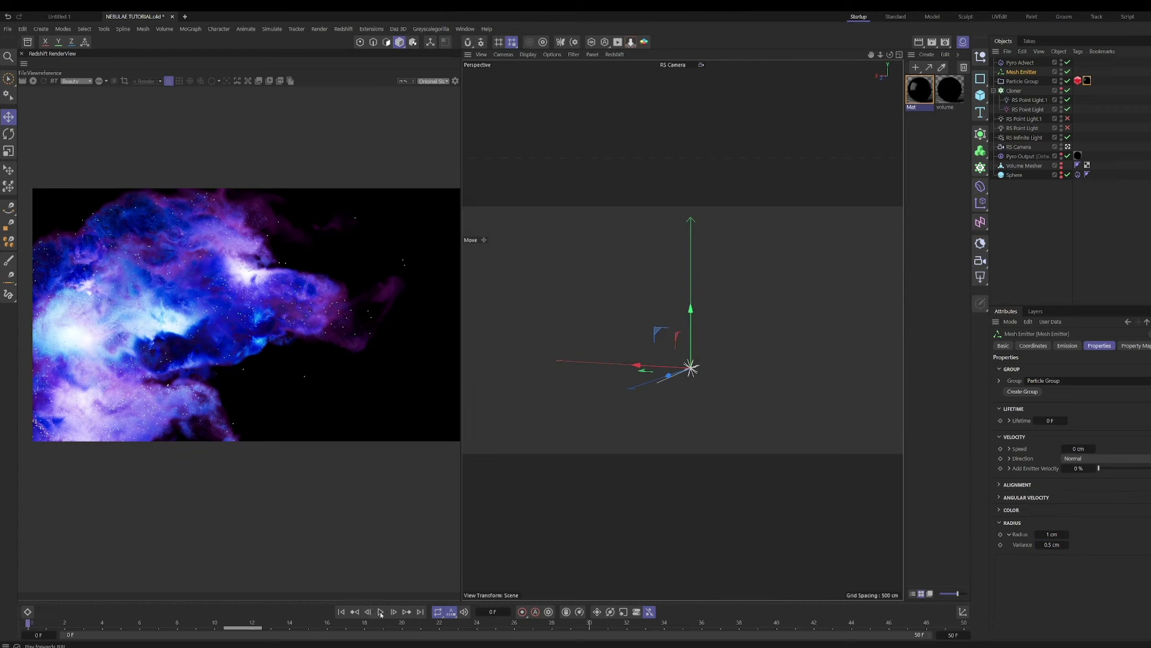
left_click(380, 611)
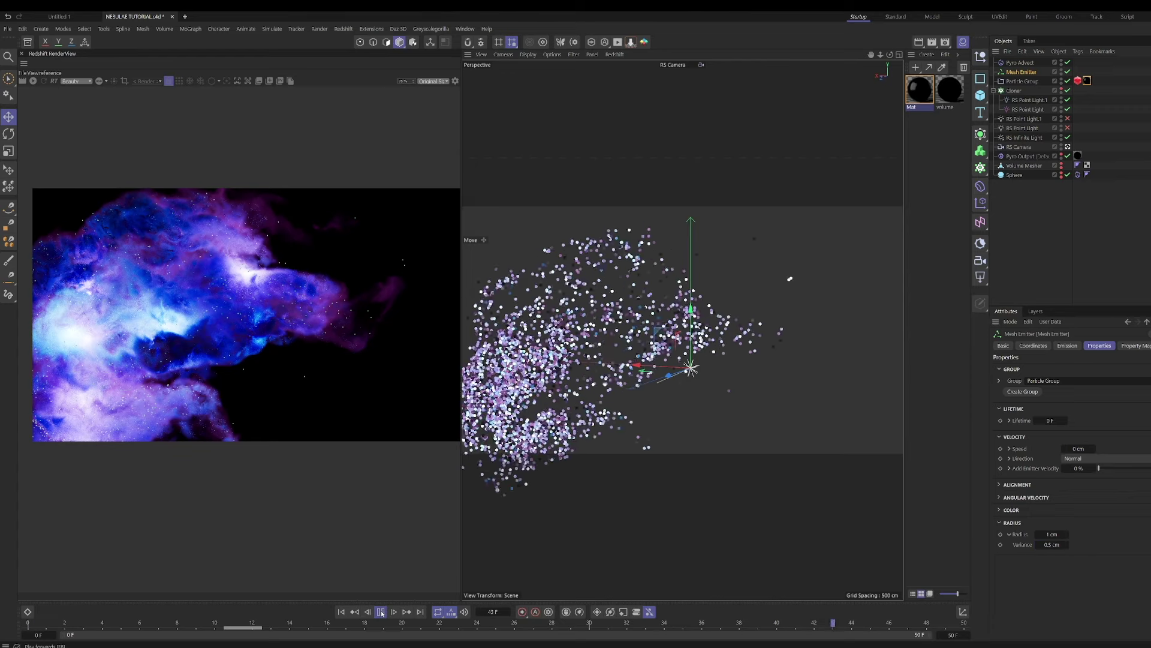
left_click(380, 611)
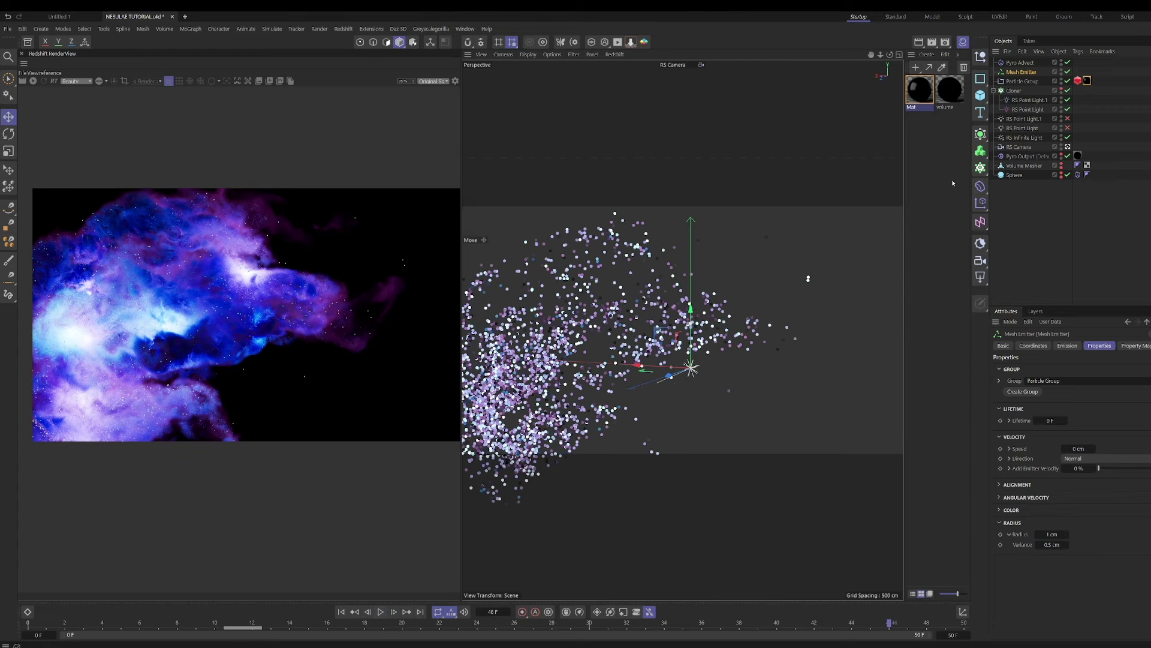
Show the Pyro Output in the viewport and restart the live Redshift render, then open the Particle Group's Redshift Object tag.
left_click(1062, 155)
left_click(33, 80)
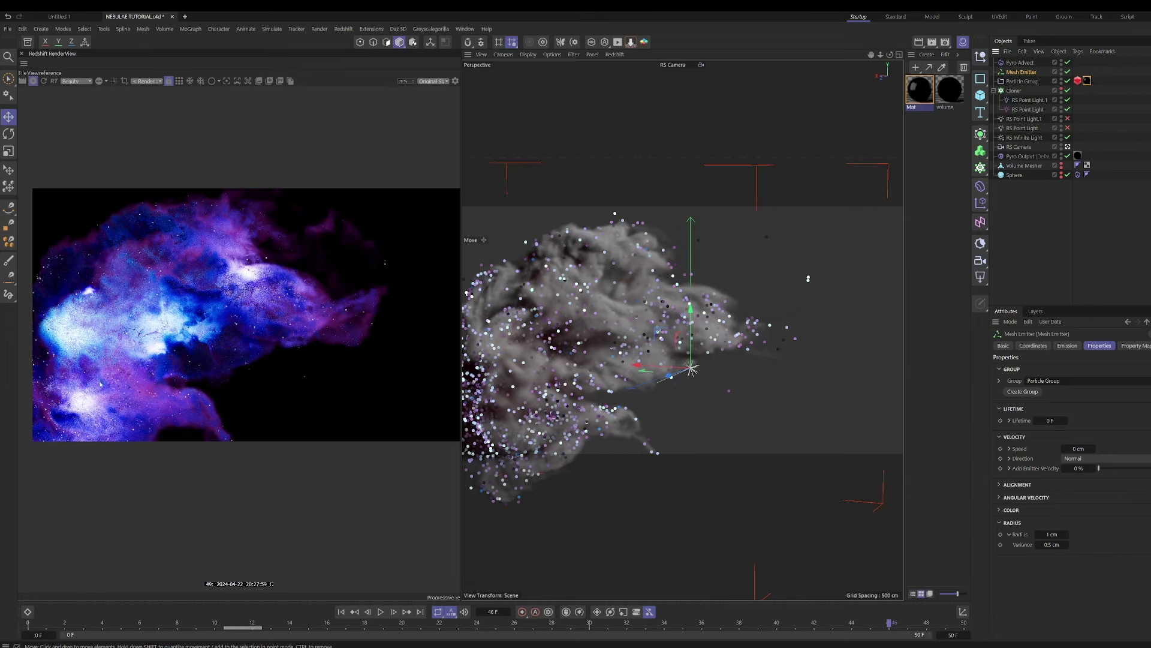
scroll(139, 353, "up", 1)
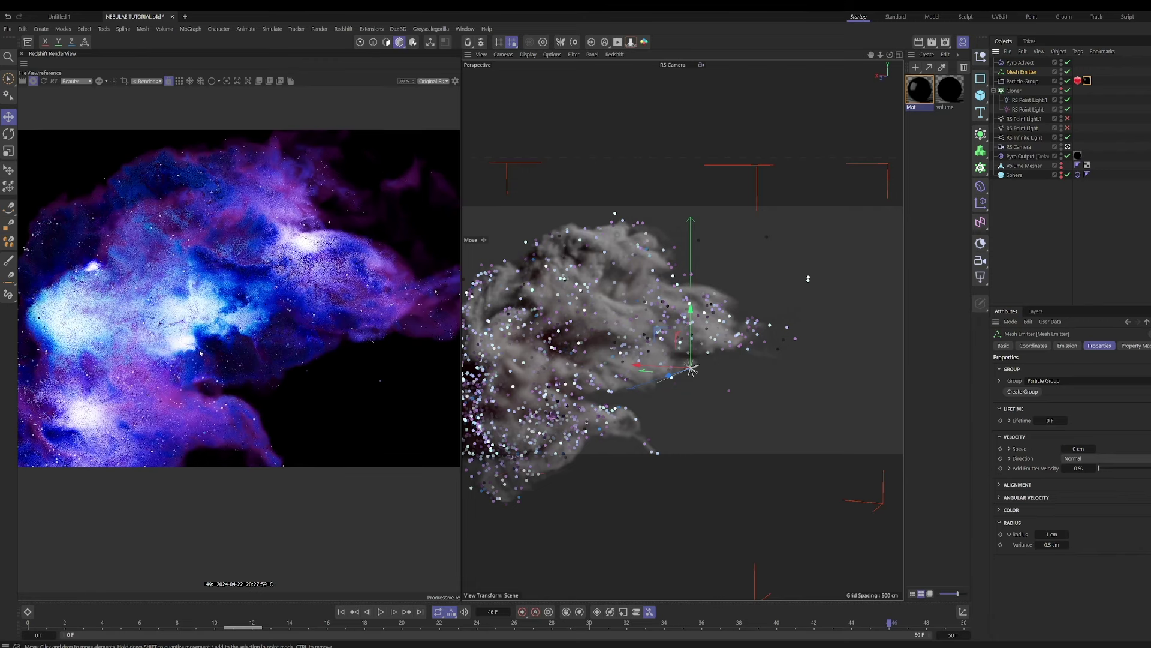
scroll(201, 352, "down", 1)
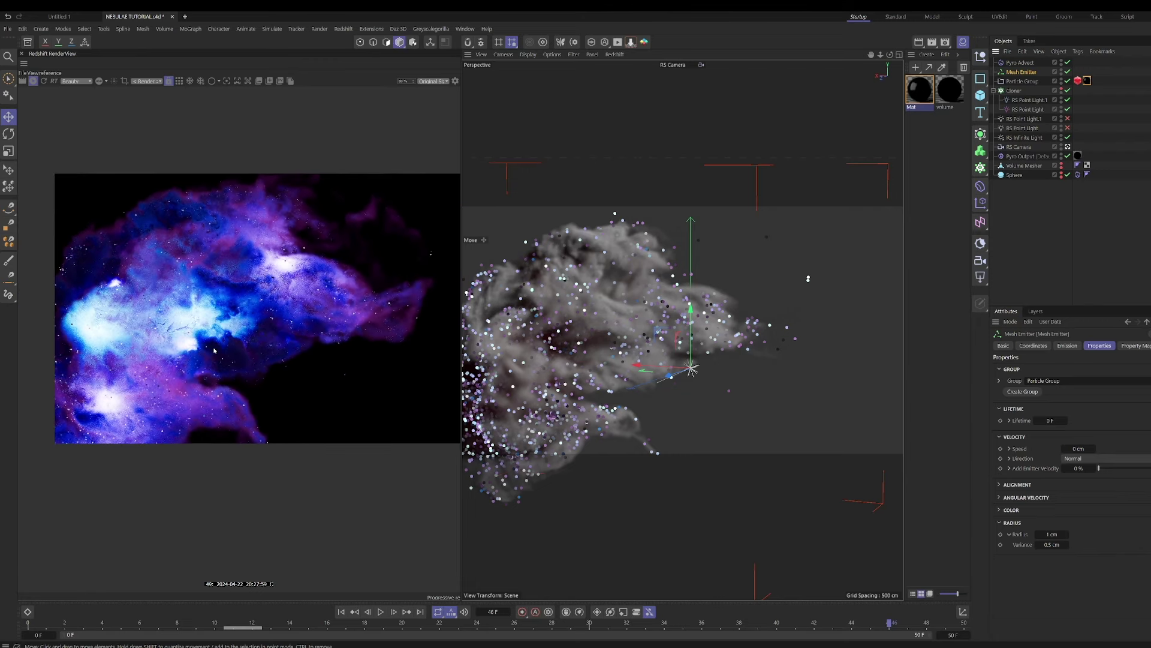
scroll(176, 362, "down", 1)
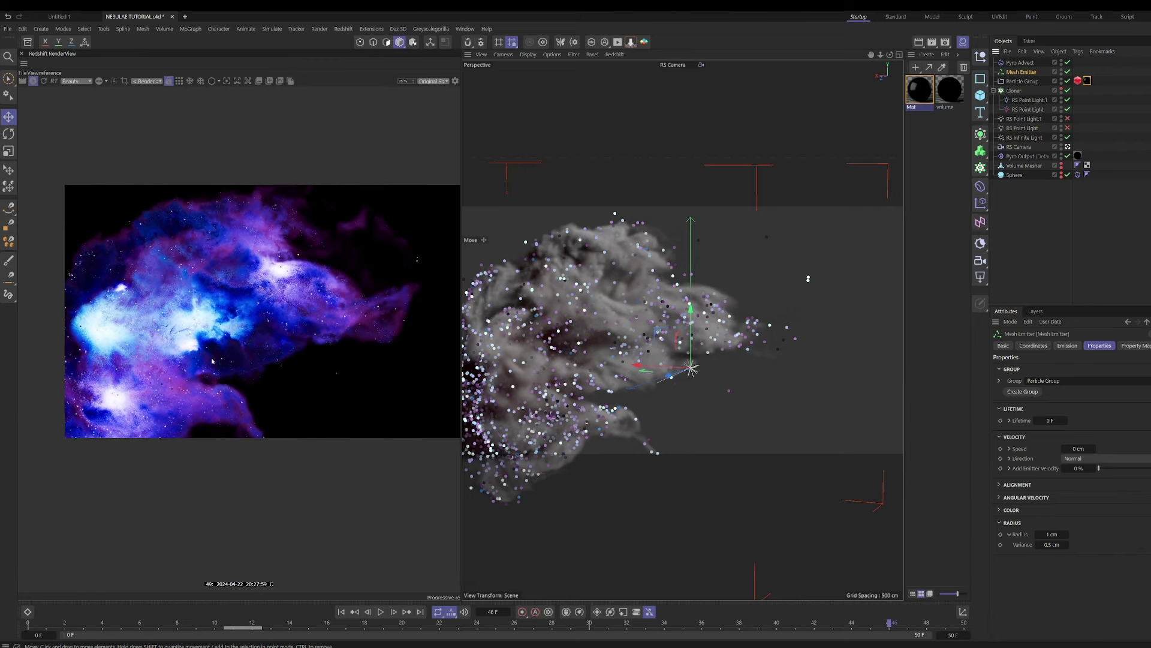
left_click(1078, 81)
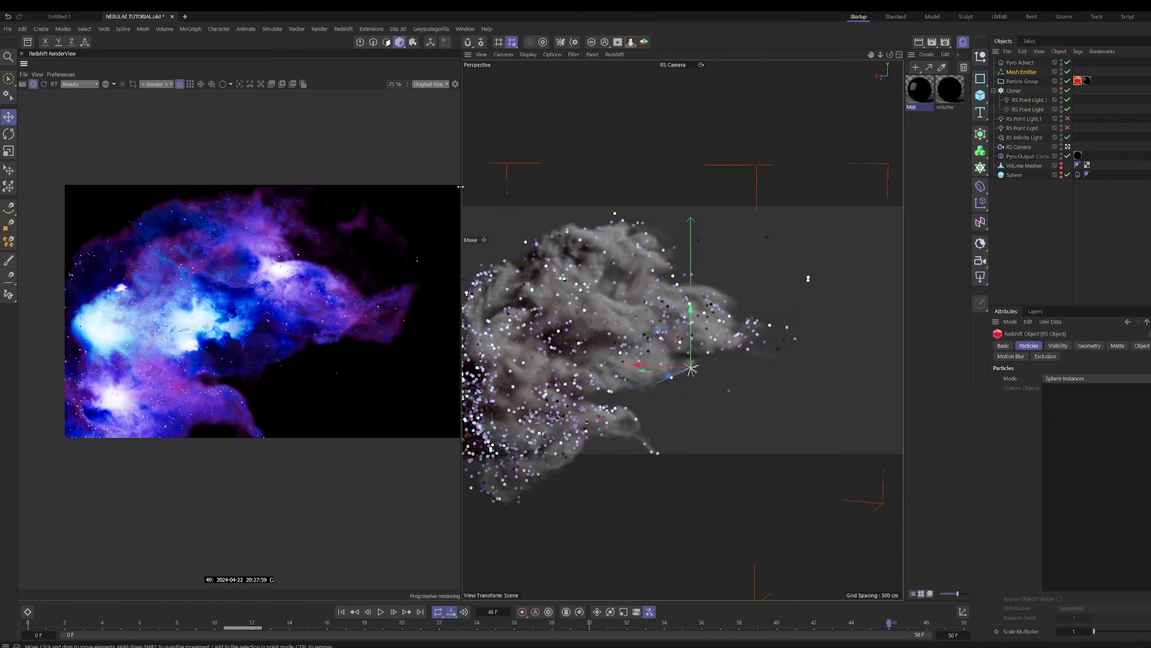
Widen the Redshift RenderView and enable its global Bloom effect with an intensity of about 0.38.
left_click_drag(461, 187, 549, 187)
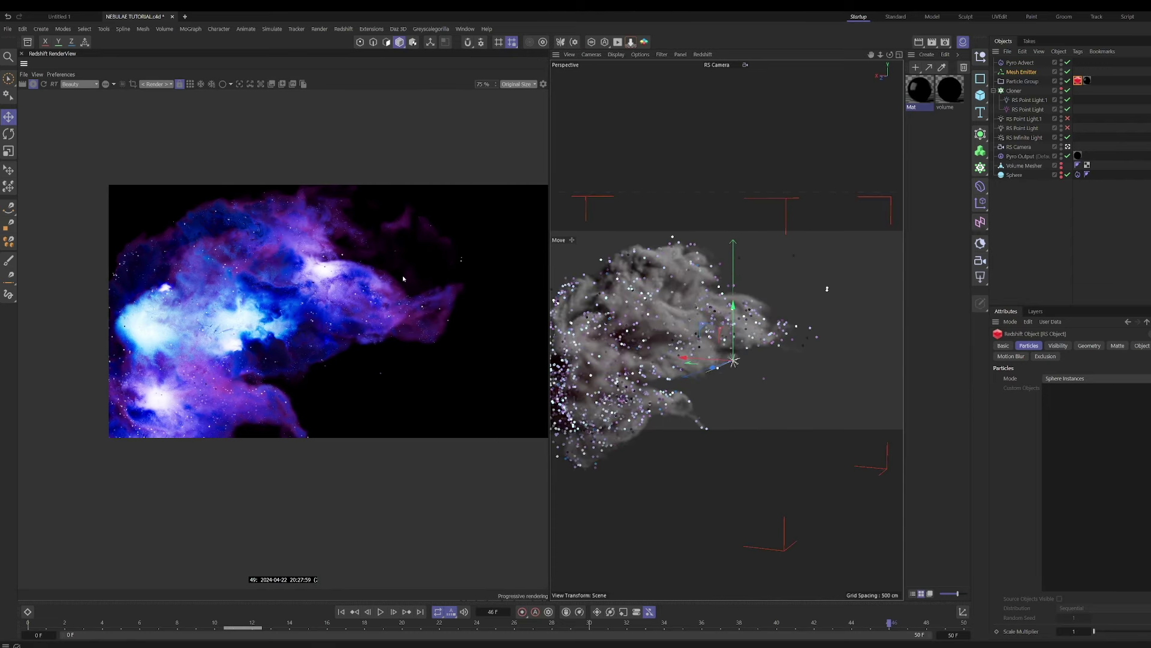
left_click(543, 84)
left_click(530, 223)
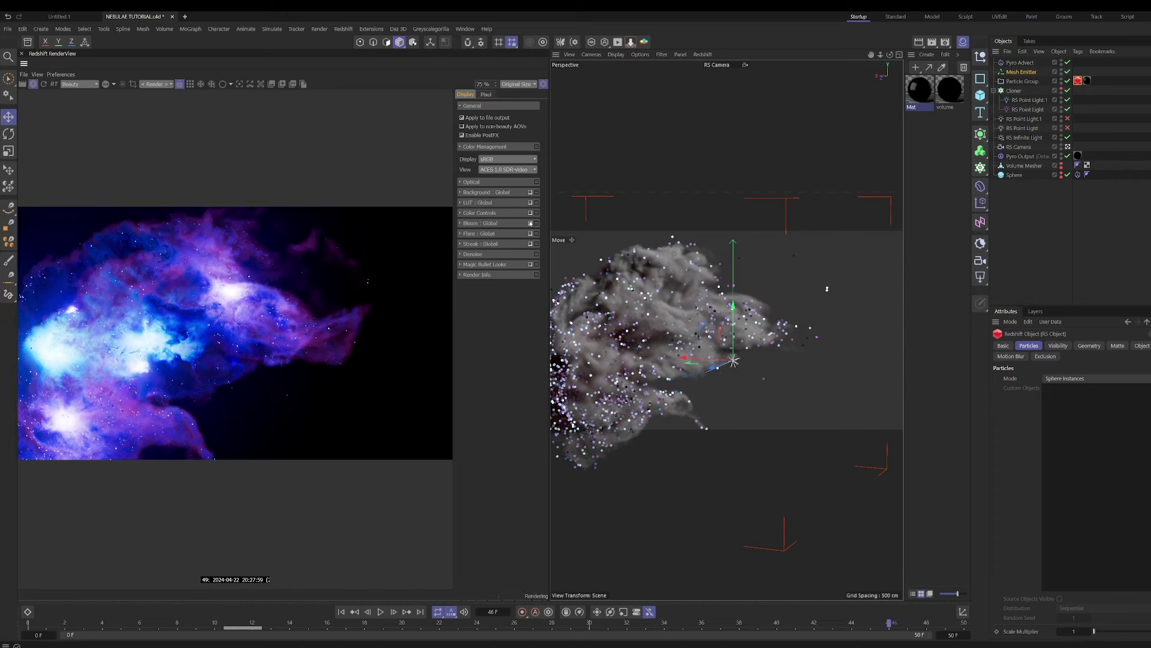
left_click(460, 223)
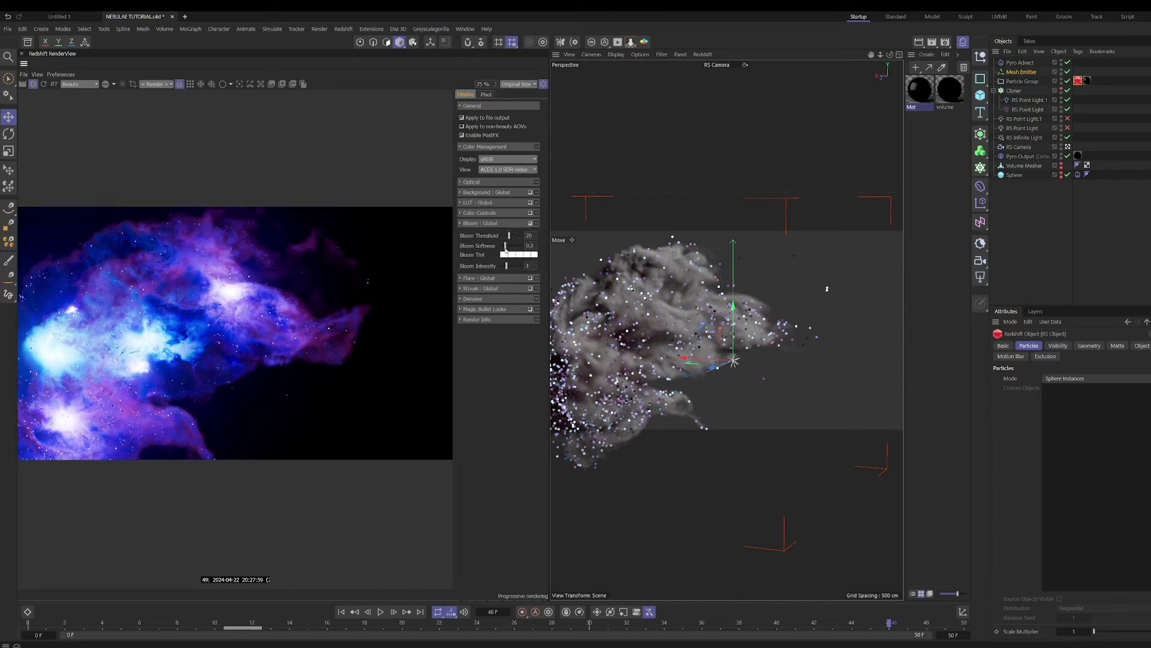
left_click_drag(507, 266, 503, 266)
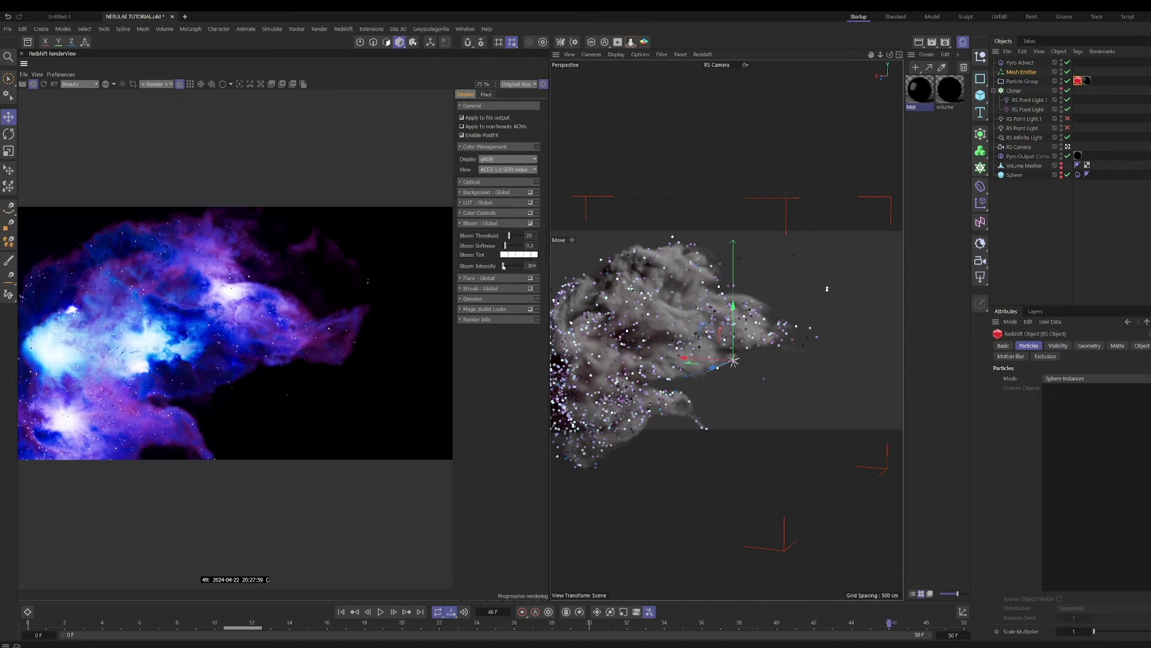
scroll(251, 322, "down", 1)
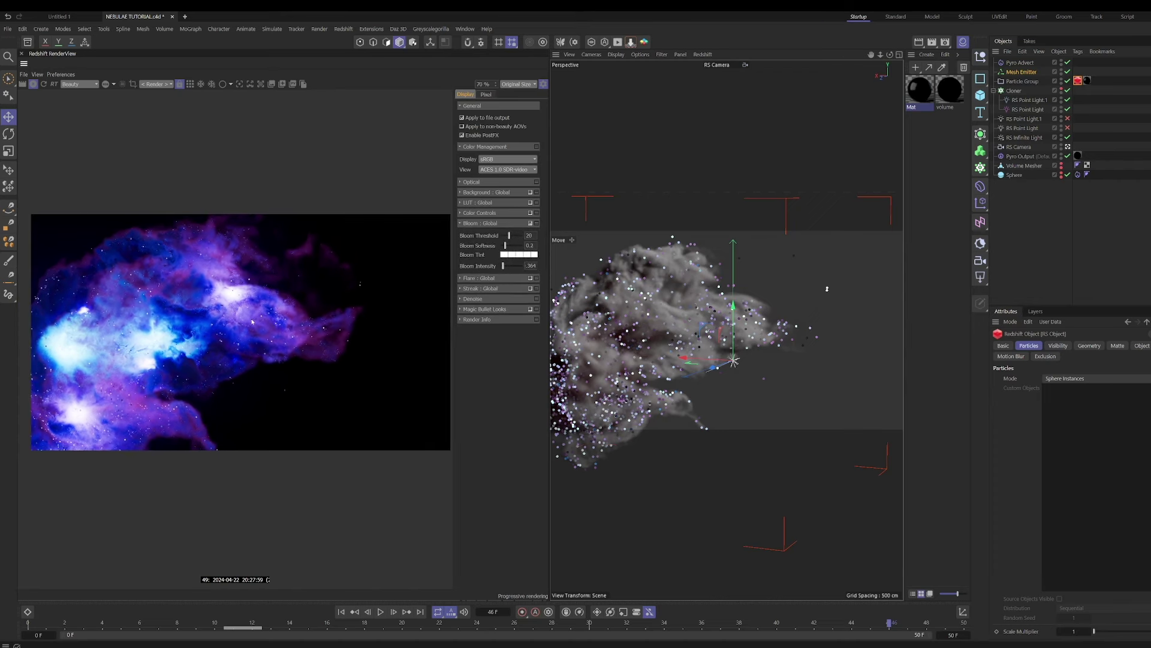
left_click(504, 223)
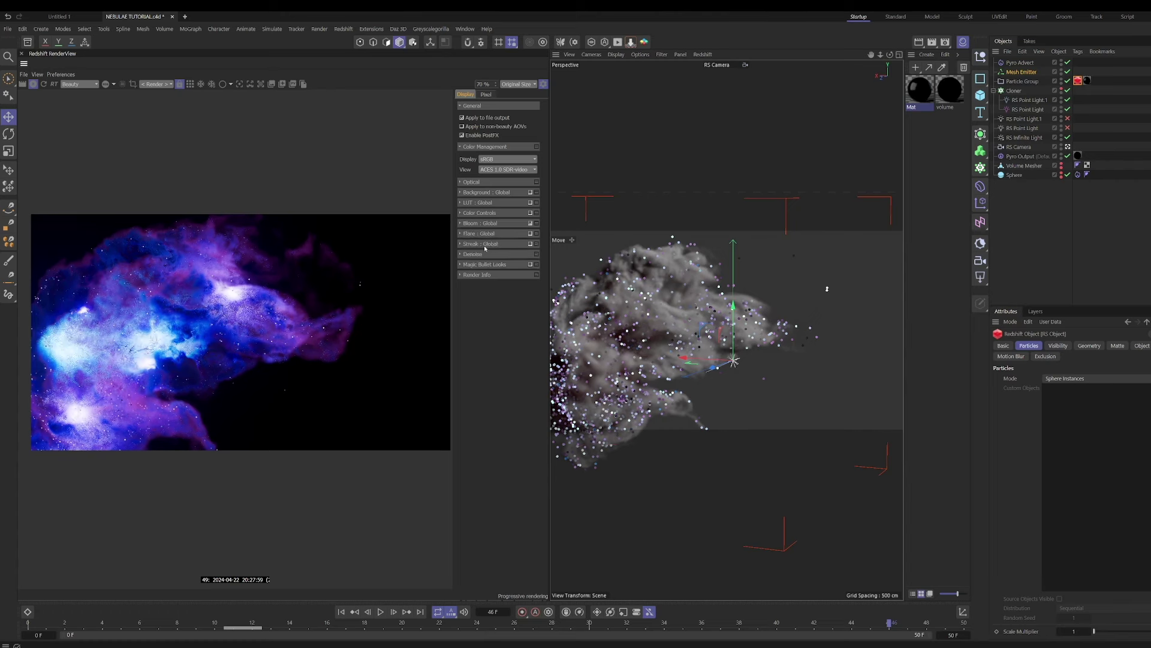
Enable the global Flare effect with its default settings, comparing the render with it off and on.
left_click(530, 233)
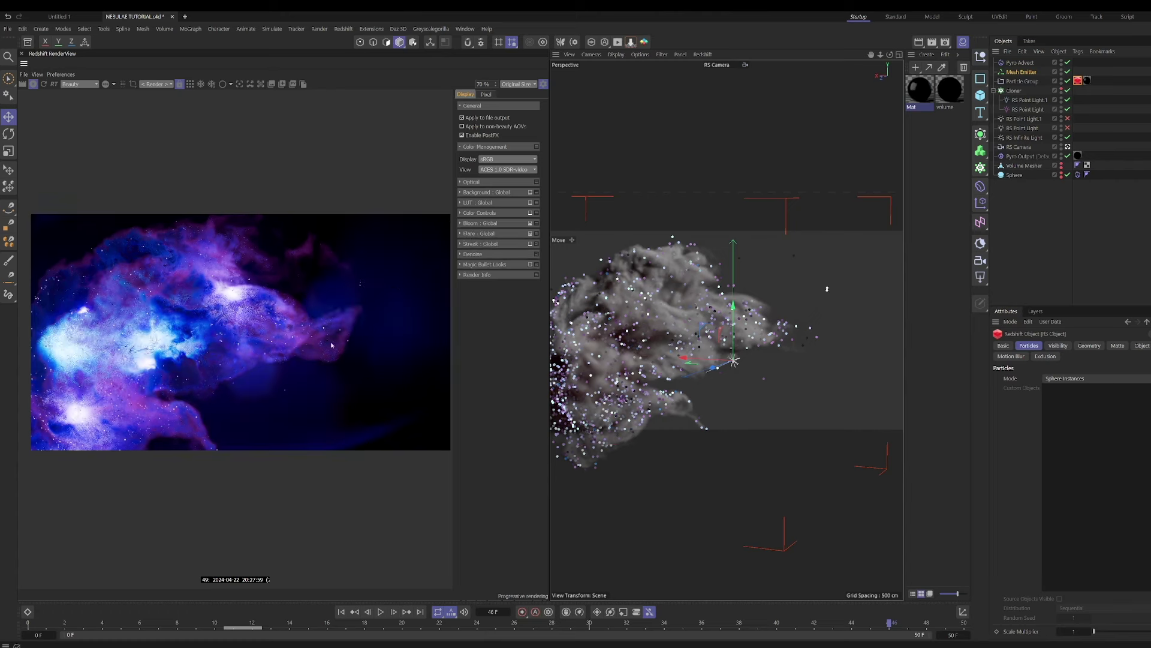
scroll(181, 363, "up", 1)
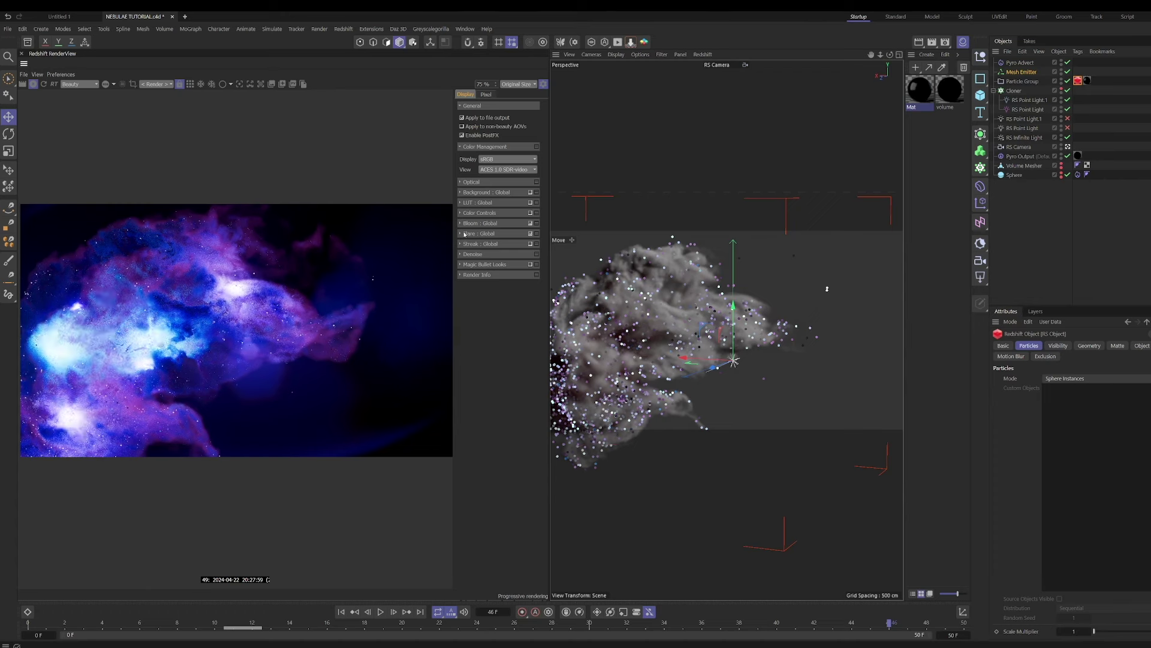
left_click(464, 234)
left_click(530, 233)
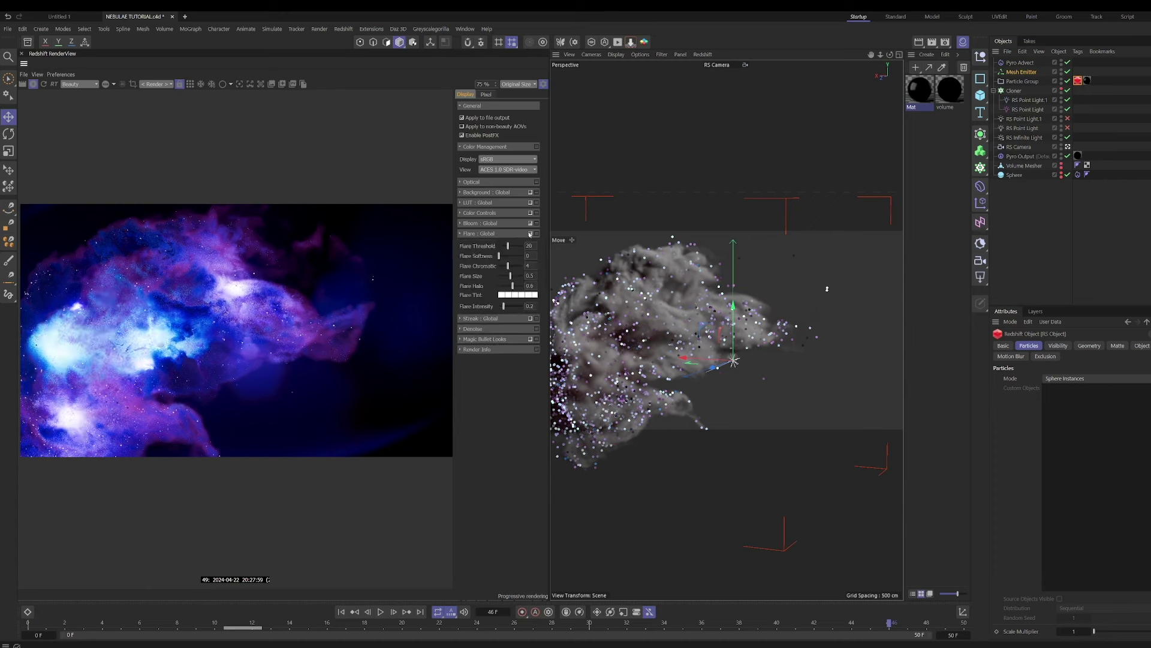
left_click(517, 233)
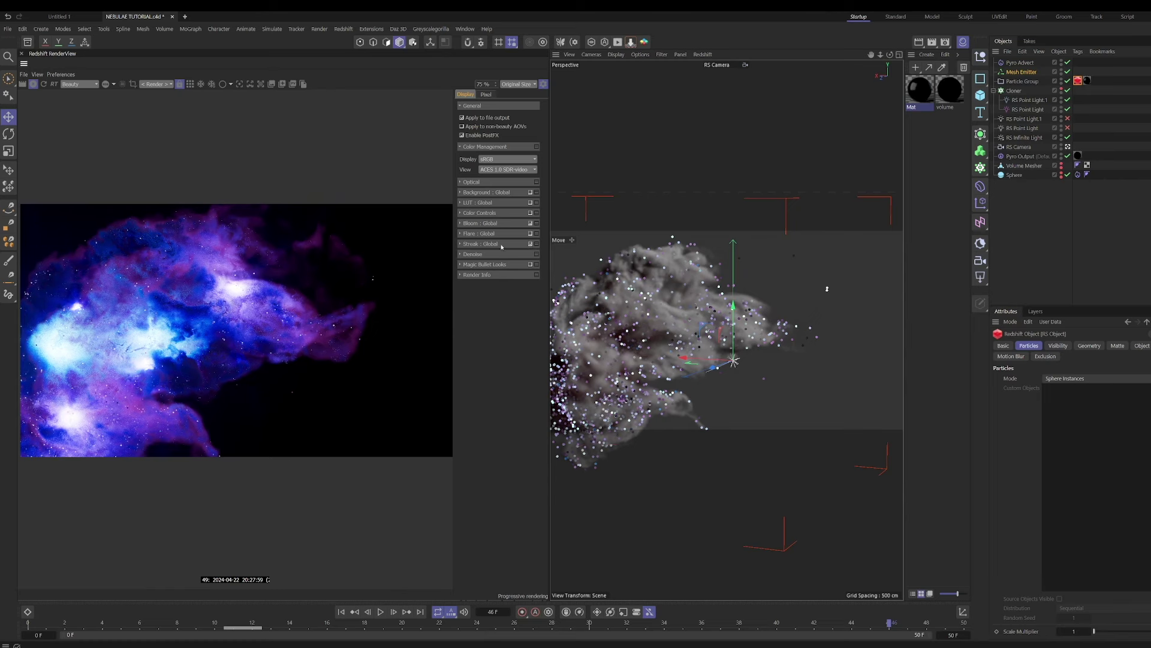
left_click(530, 233)
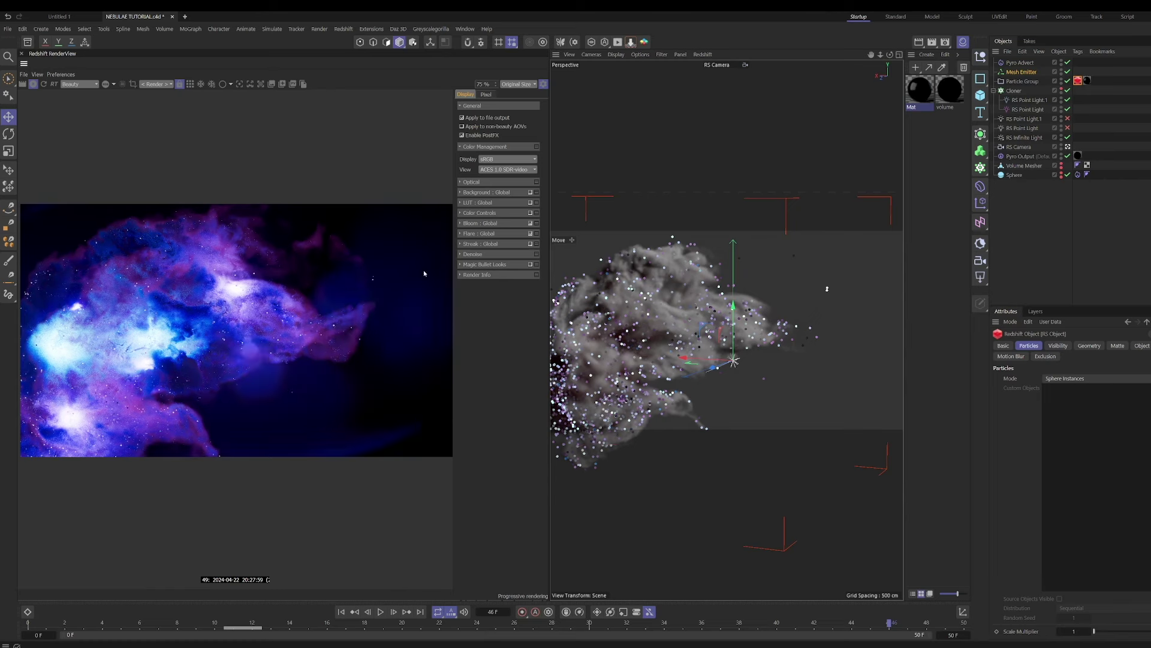
scroll(281, 383, "down", 1)
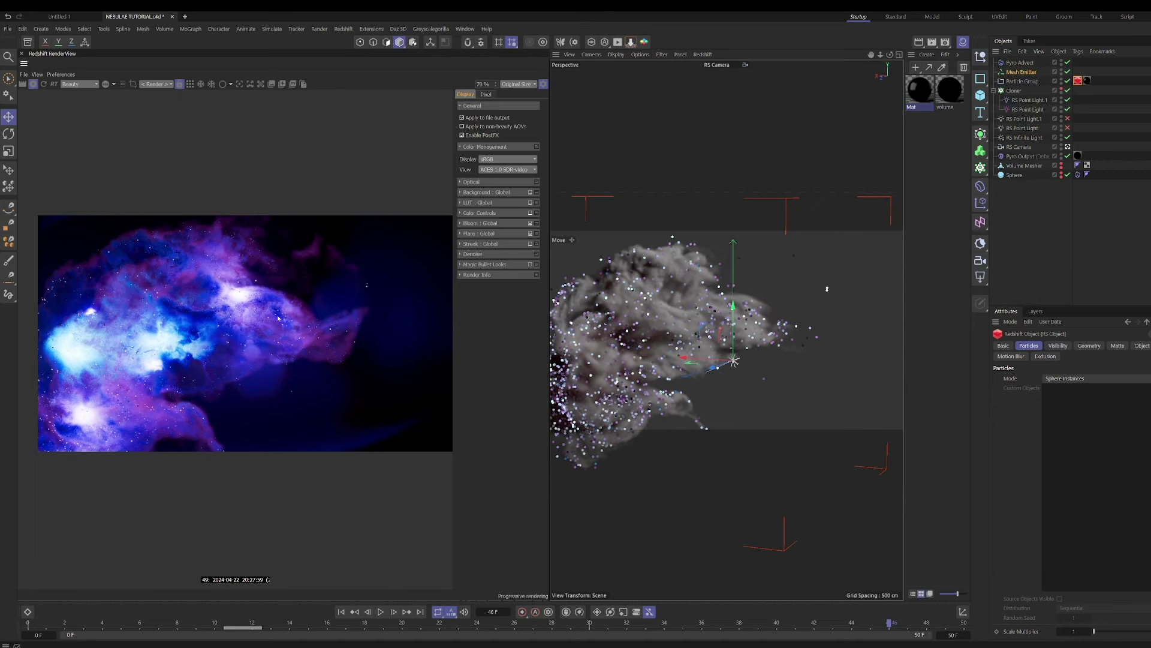
Set the render's optical exposure to 0.4 EV and enable tonemapping with raised highlights and slightly reduced saturation.
left_click(460, 183)
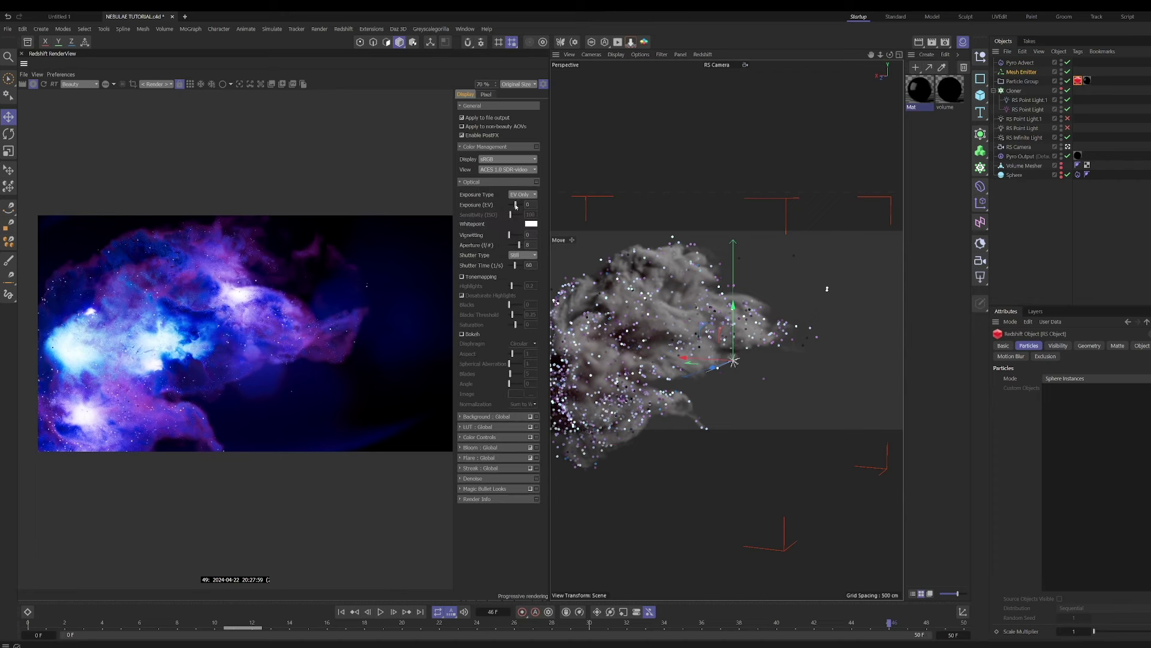
left_click_drag(515, 205, 517, 205)
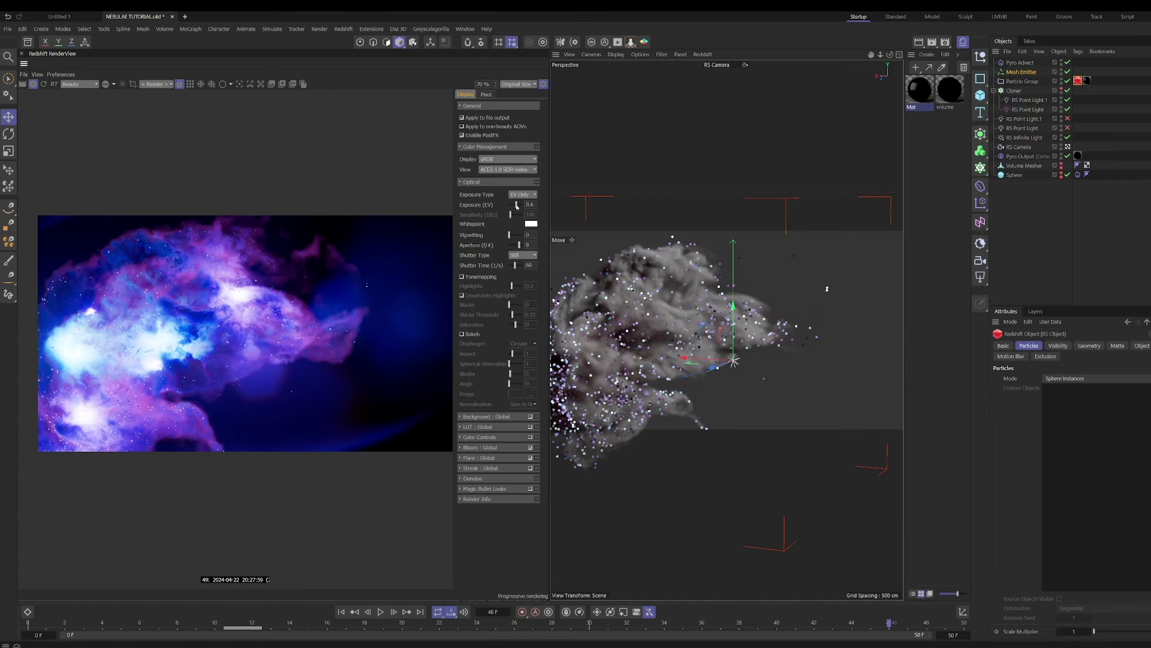
left_click(491, 278)
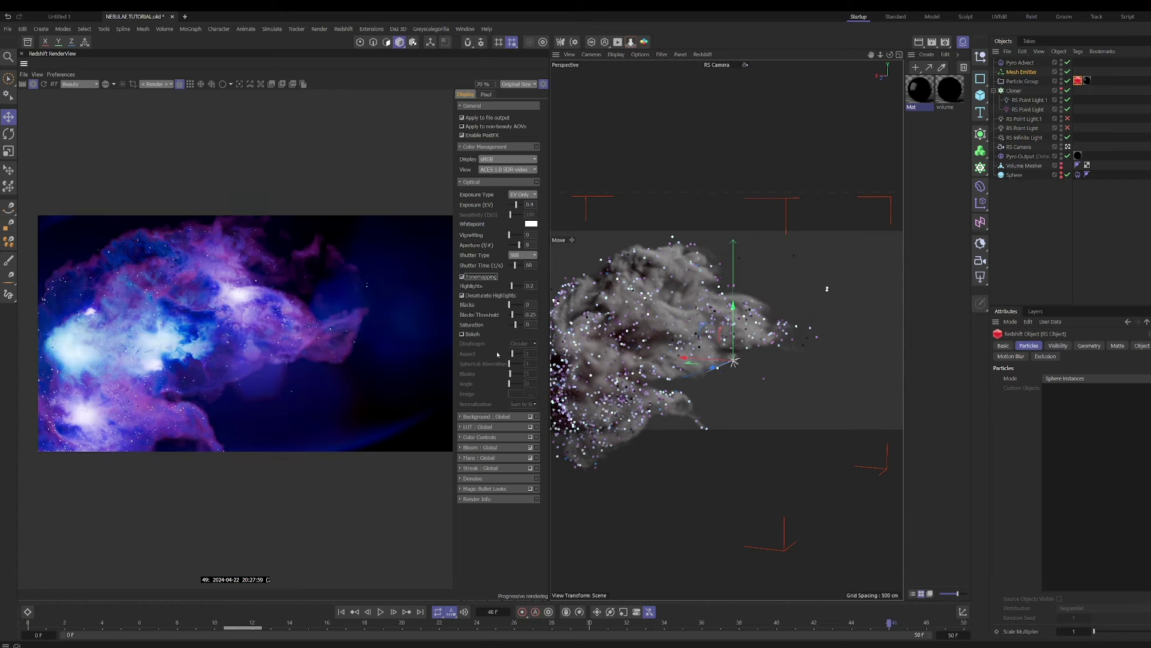
left_click_drag(512, 286, 514, 326)
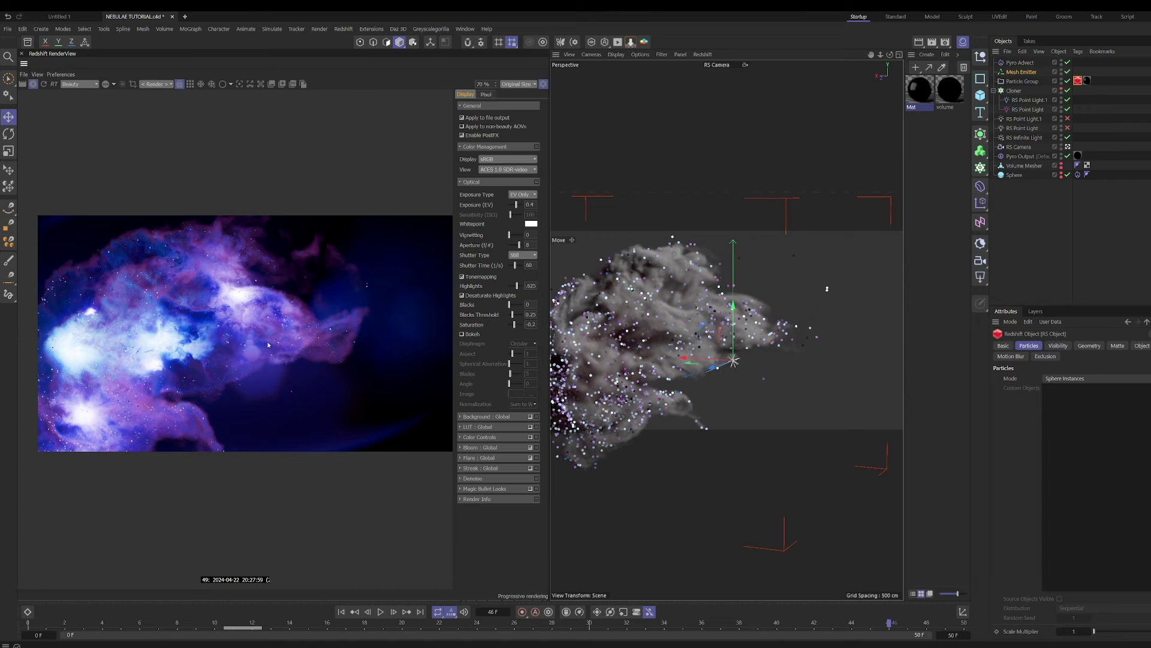
left_click(544, 84)
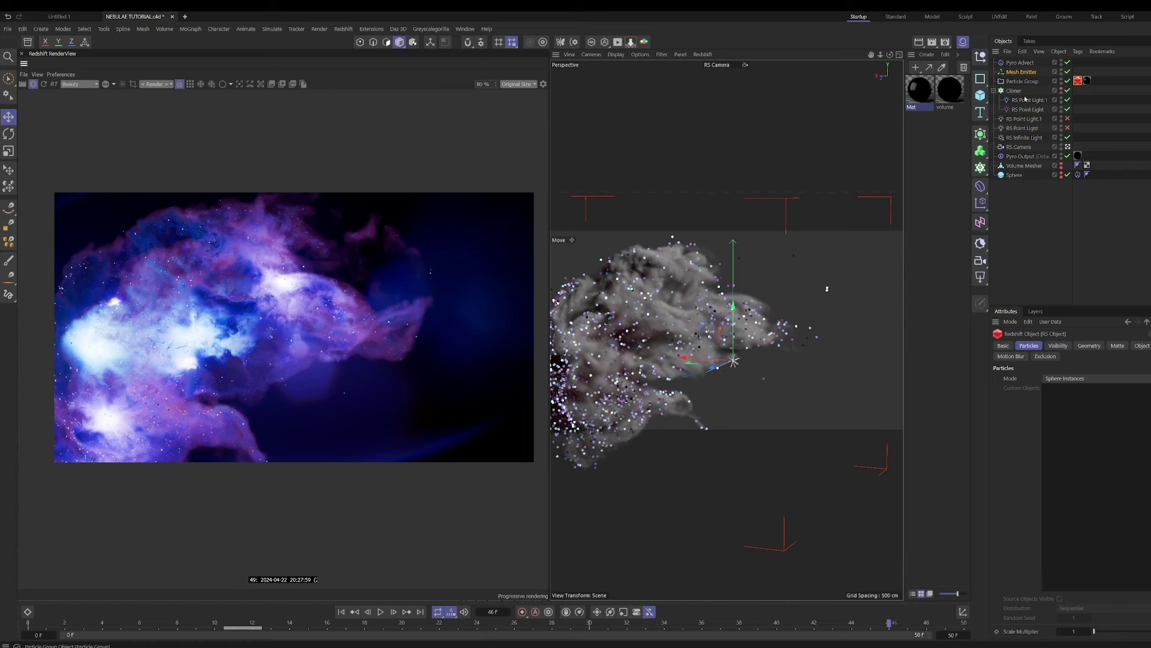
Override the RS Camera's background with an in-render starfield image from the Downloads folder.
left_click(1018, 146)
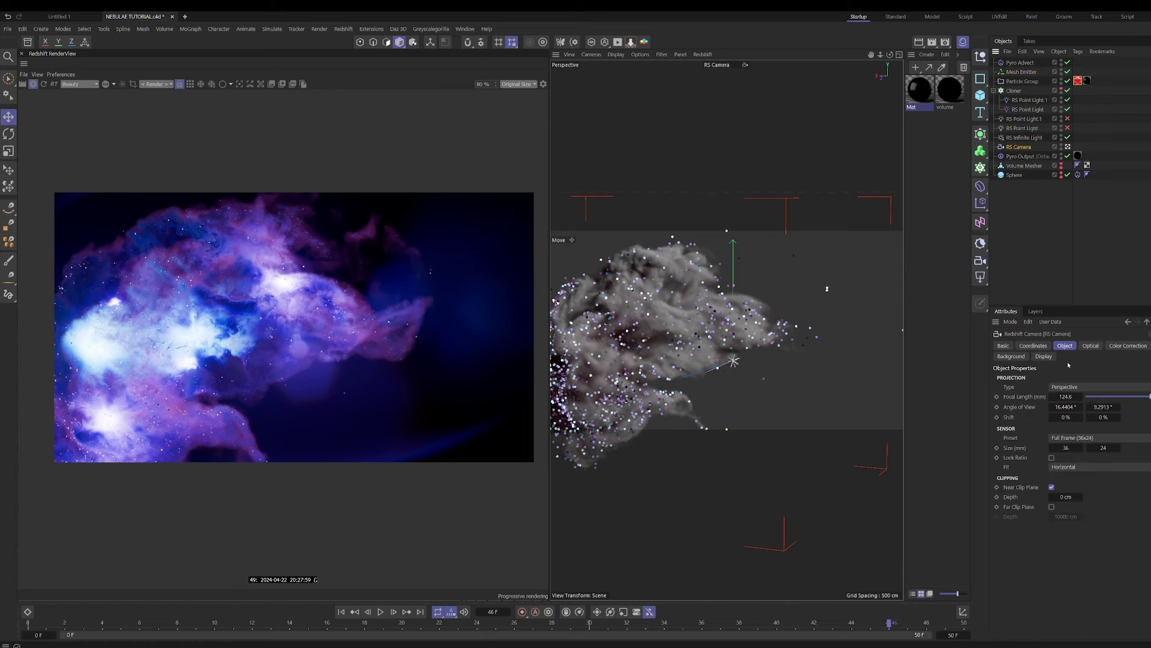
left_click(1011, 356)
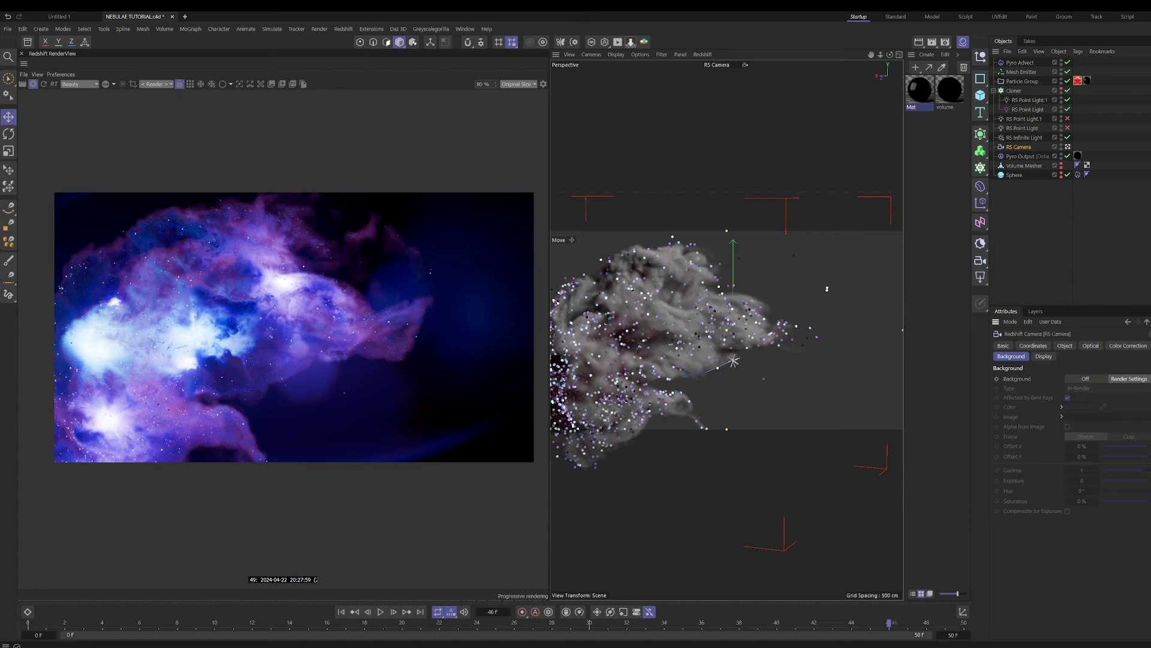
left_click(1129, 378)
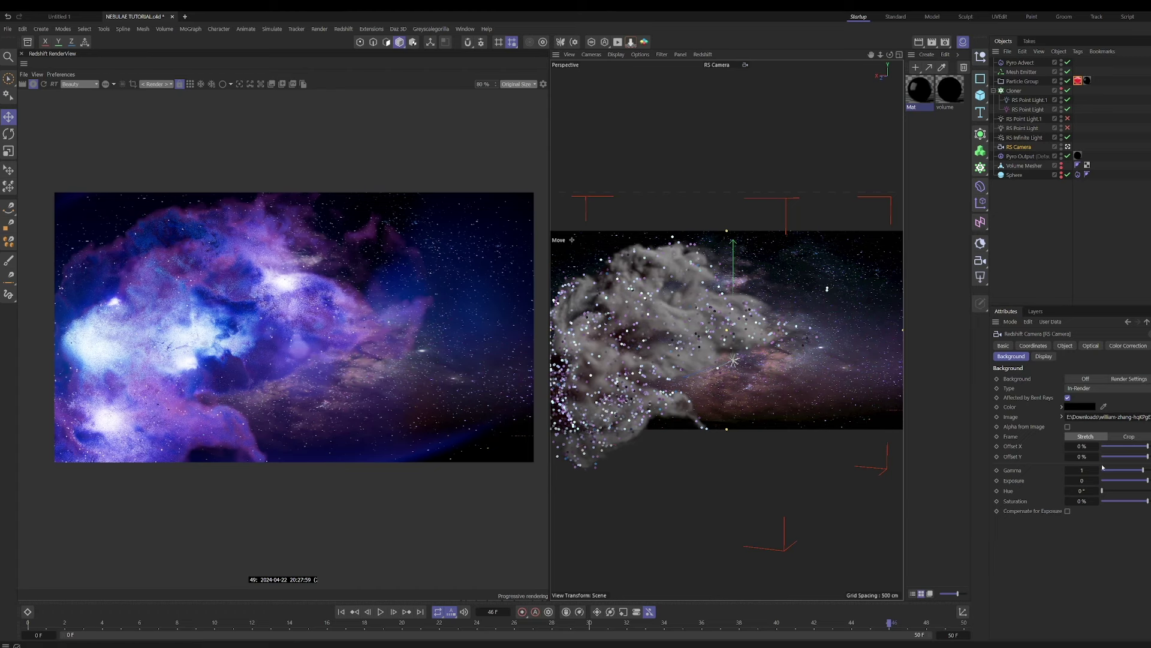
Tint the RS Camera's background colour dark blue with RGB 15, 28, 55.
left_click(1079, 406)
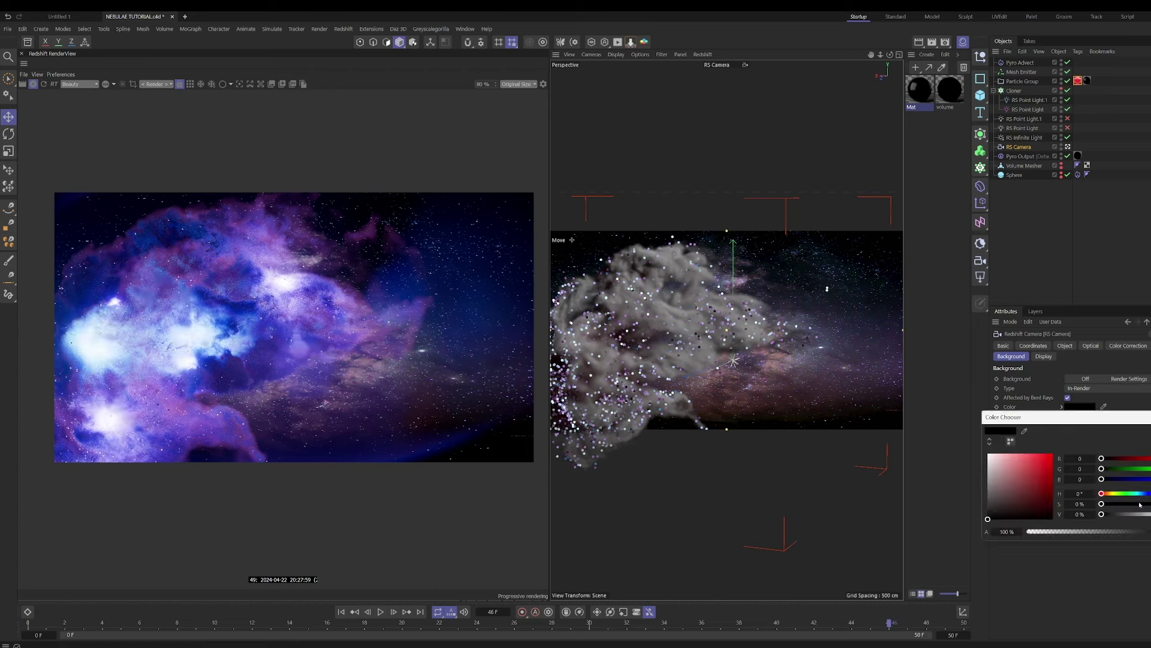
left_click(1144, 493)
left_click(1036, 505)
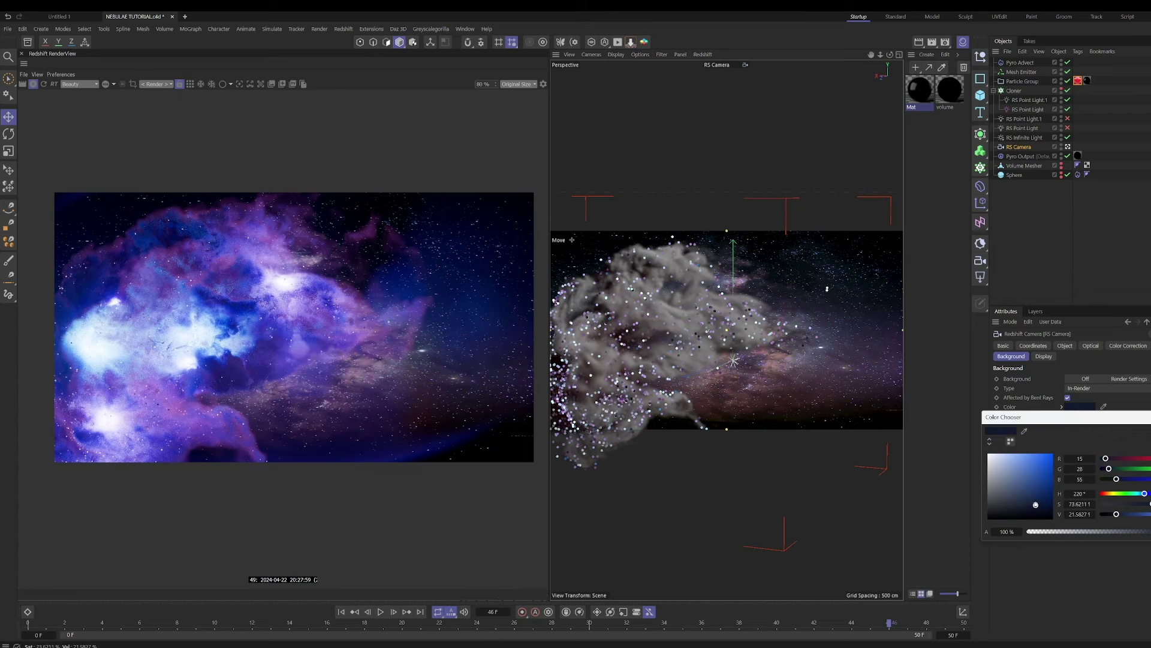